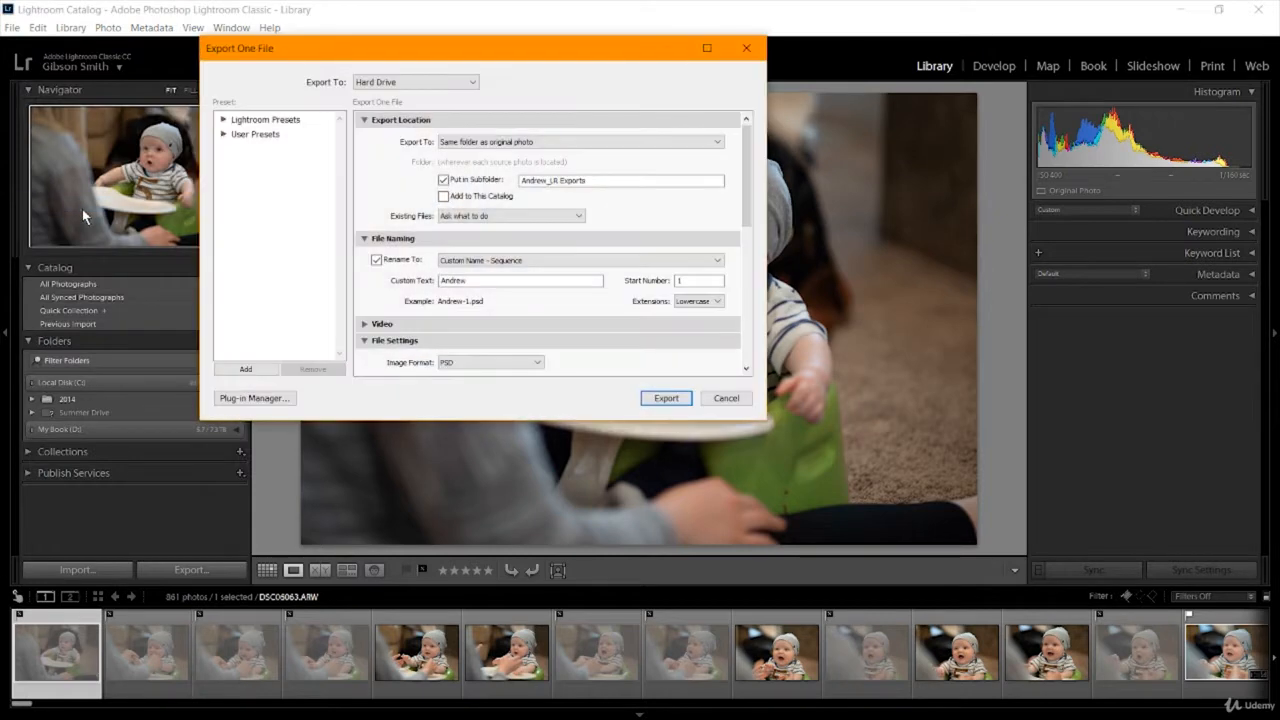
Cancel the export and choose the subfolder inside Water Rescue_Class Edit as the source for a photo import.
left_click(730, 400)
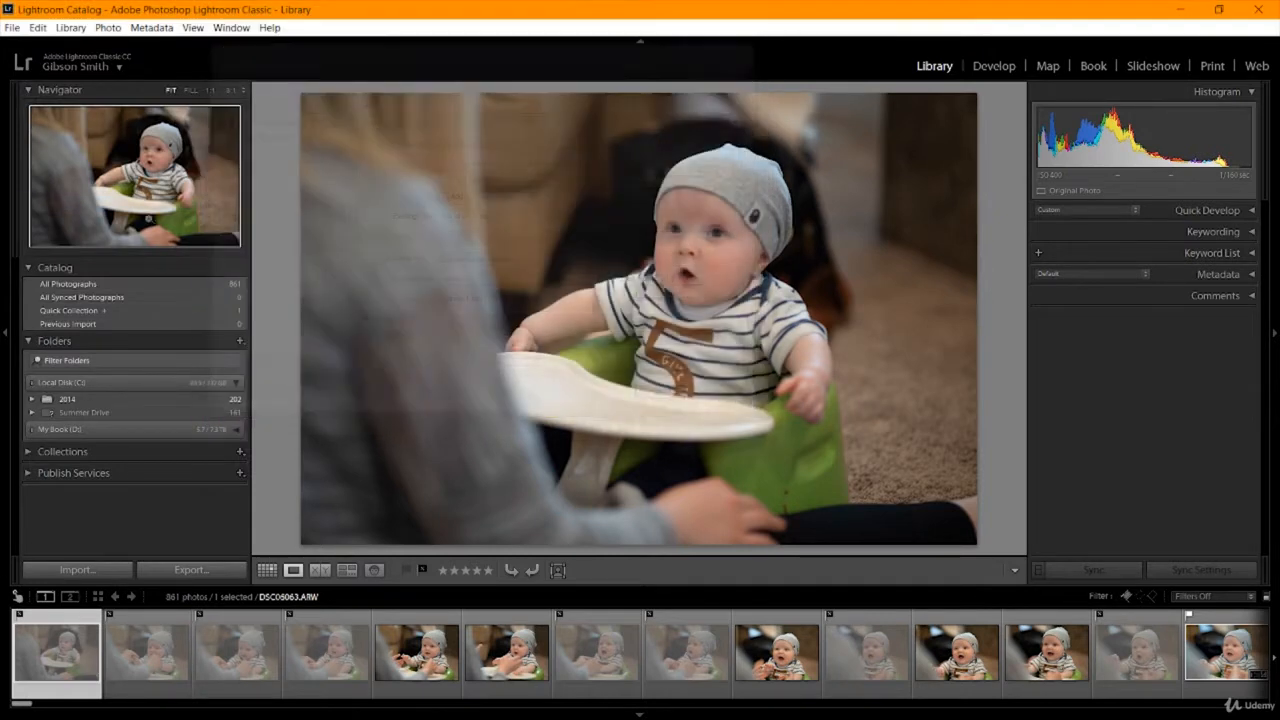
left_click(13, 27)
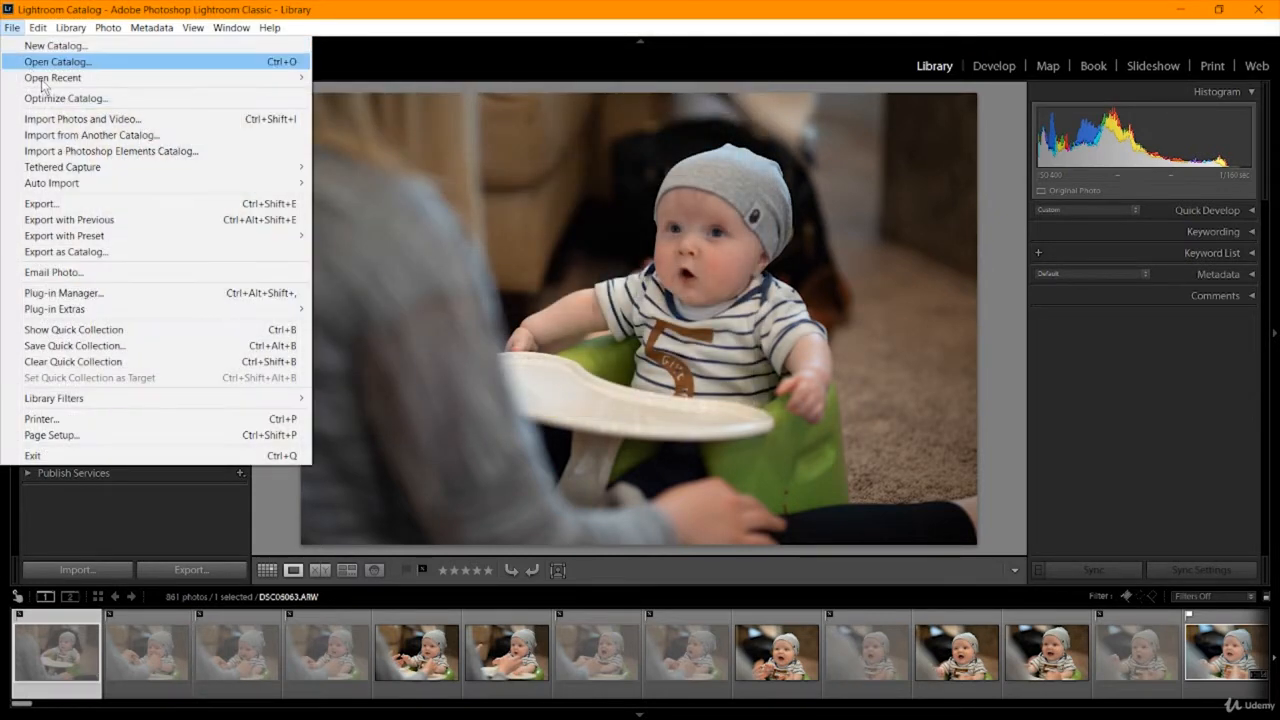
left_click(84, 119)
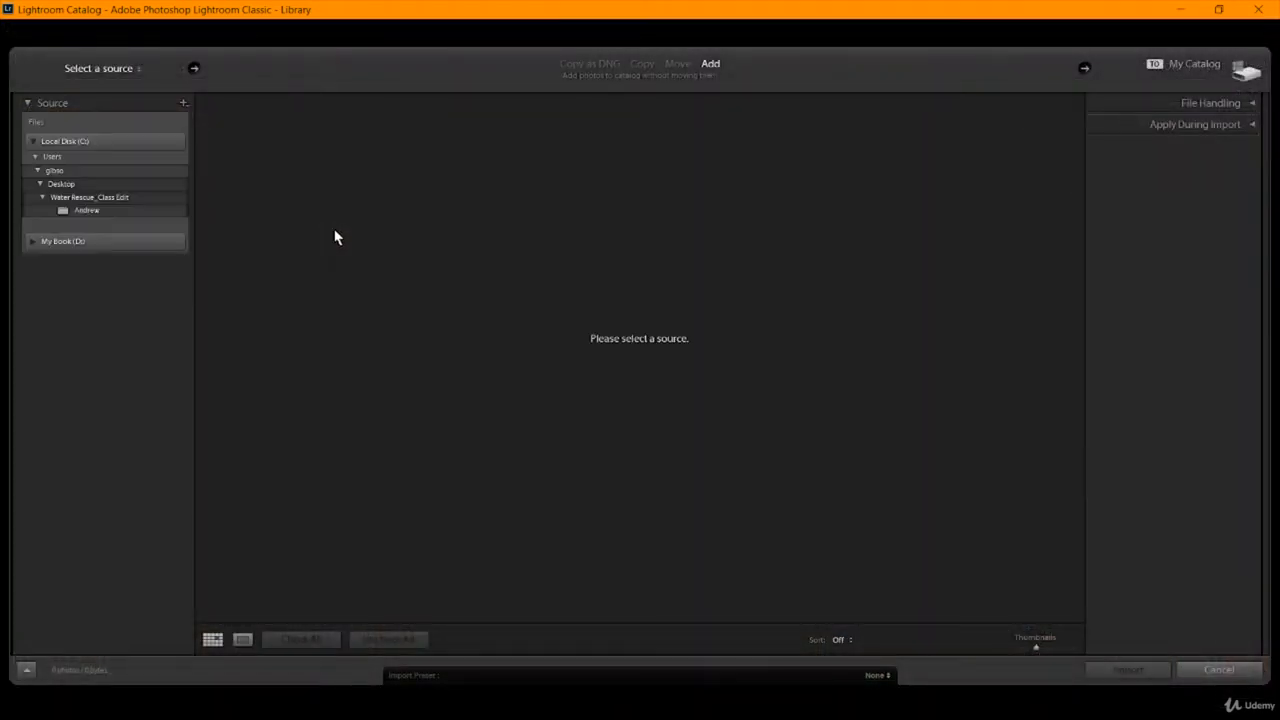
left_click(61, 198)
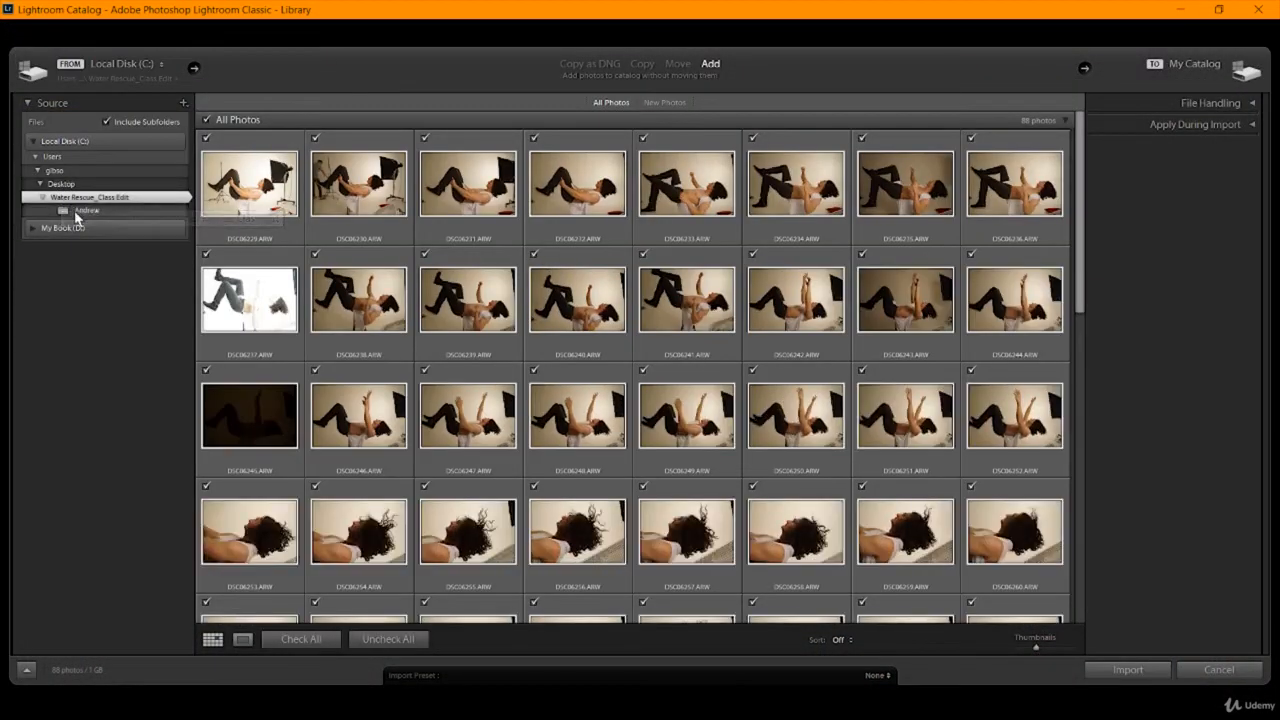
left_click(78, 212)
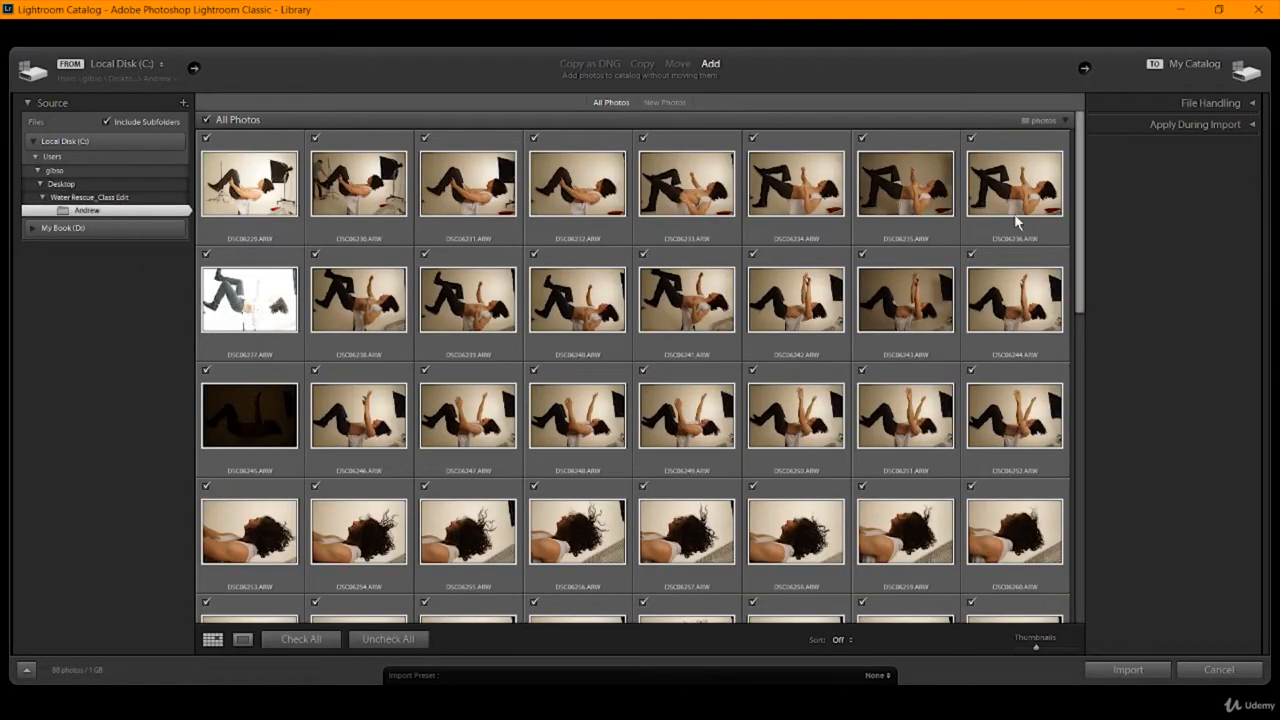
Check through the selected photos, import them all into the catalog, and open the first one, DSC06229.ARW, in Loupe view.
scroll(1005, 480, "down", 10)
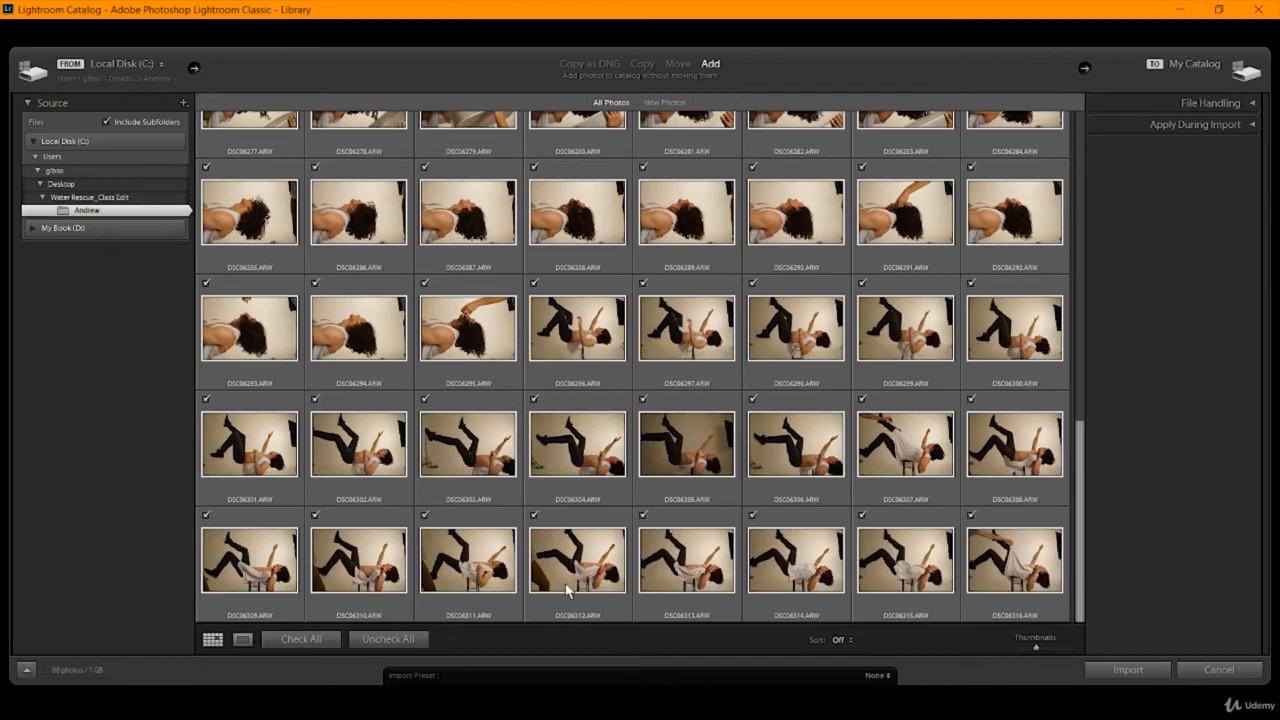
scroll(282, 452, "up", 10)
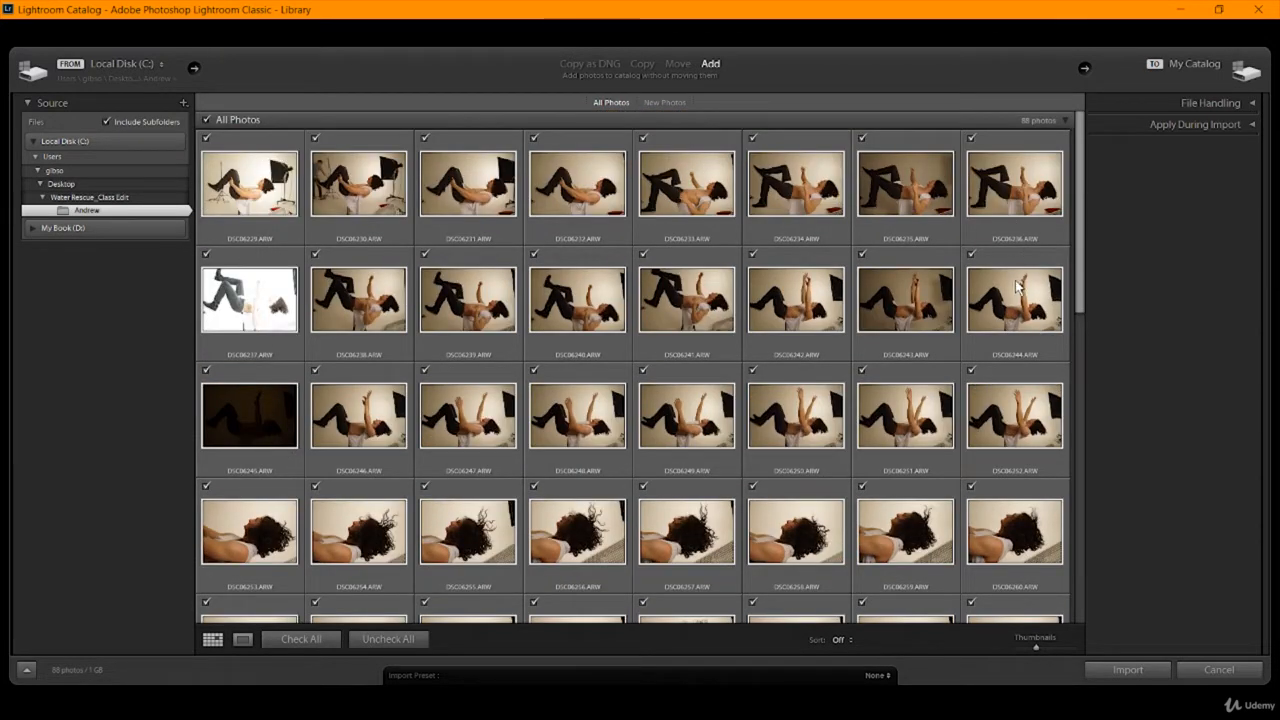
mouse_move(1018, 287)
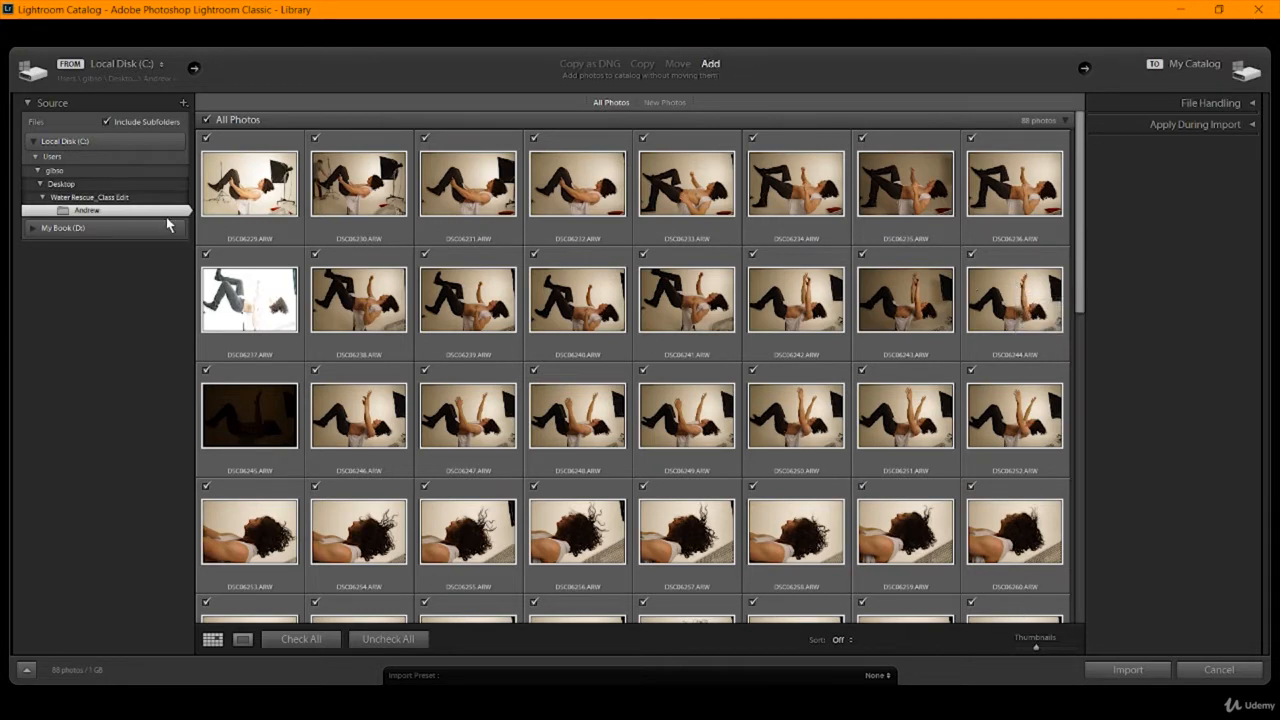
left_click(1105, 675)
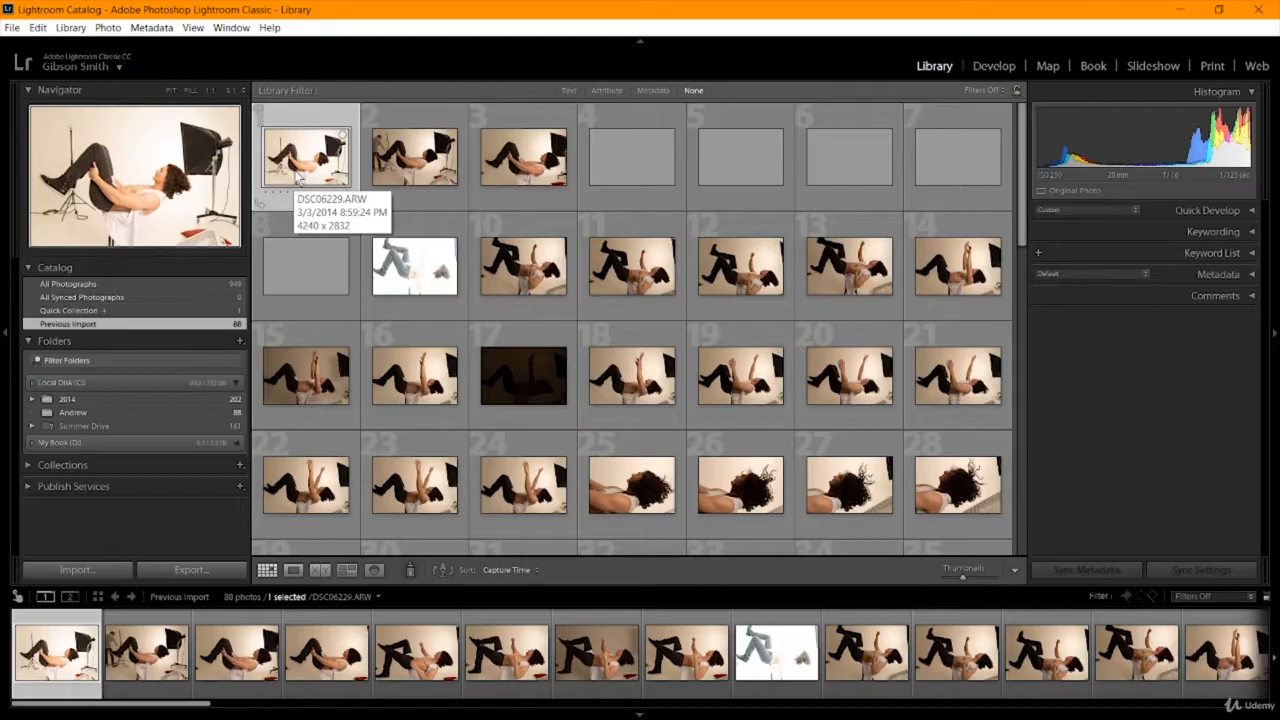
double_click(296, 178)
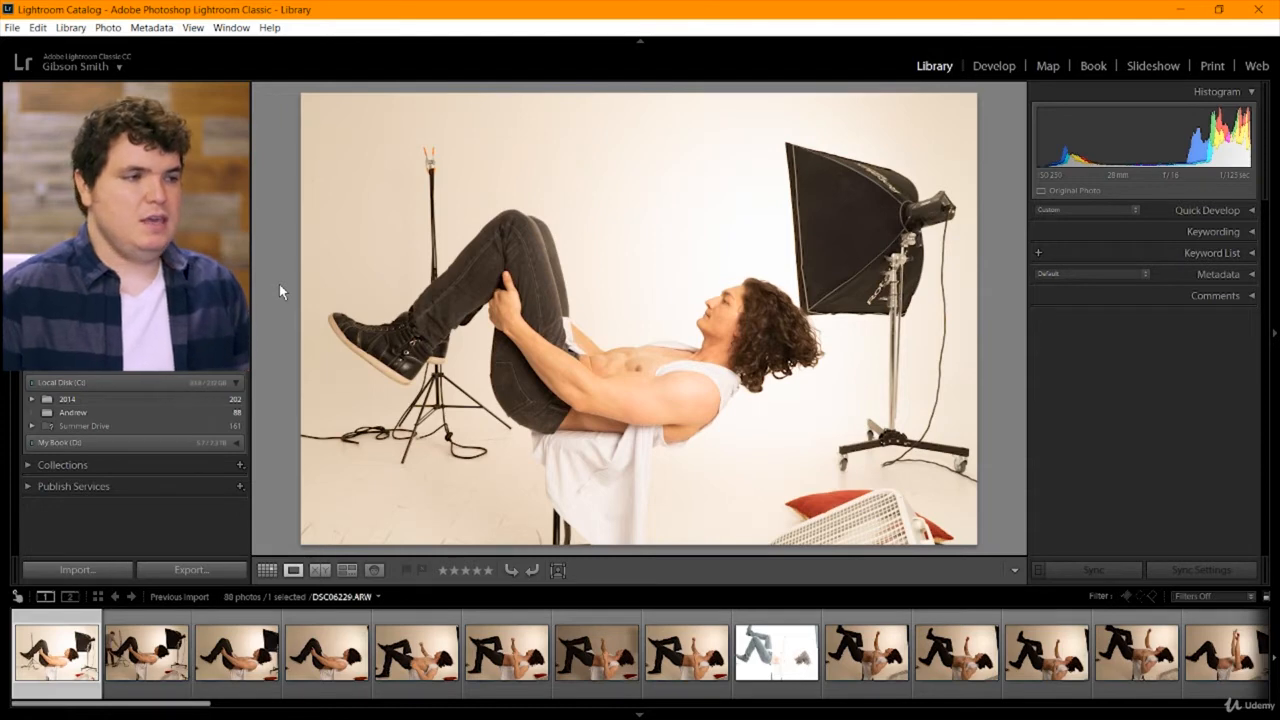
Try flagging the first photo as a pick and as rejected, undoing each flag.
key("p")
key("ctrl+z")
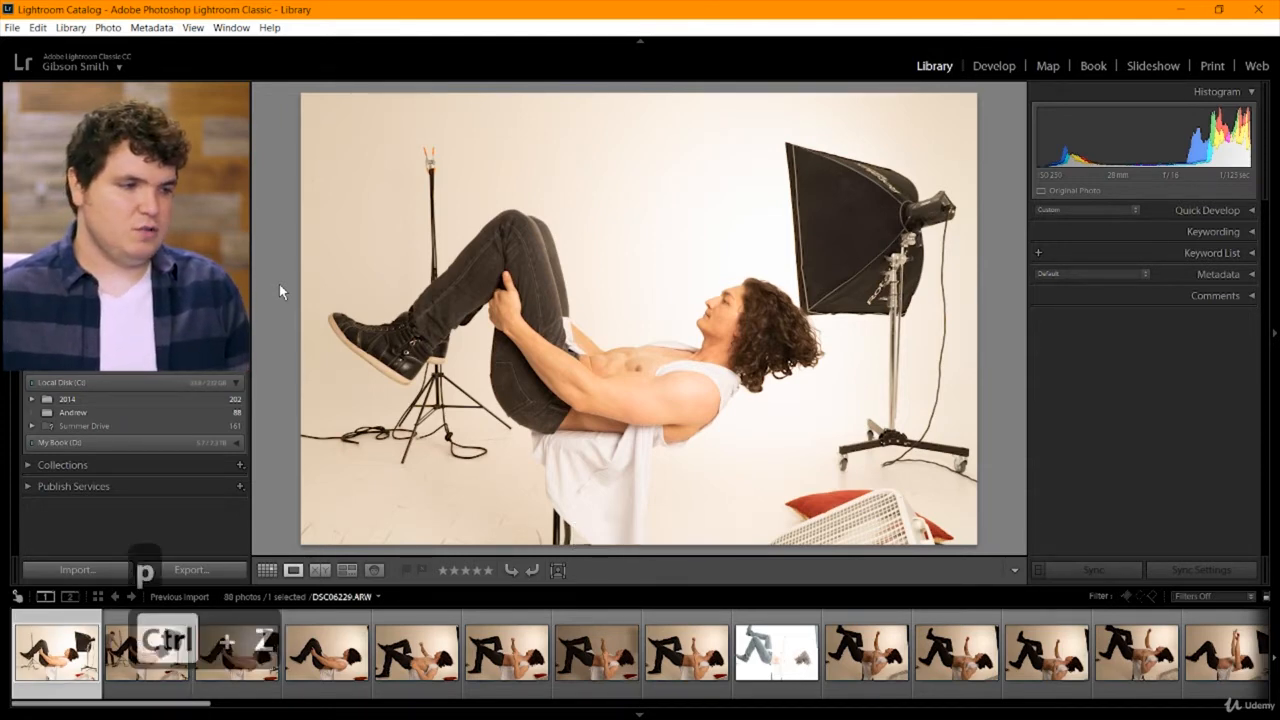
key("x")
key("ctrl+z")
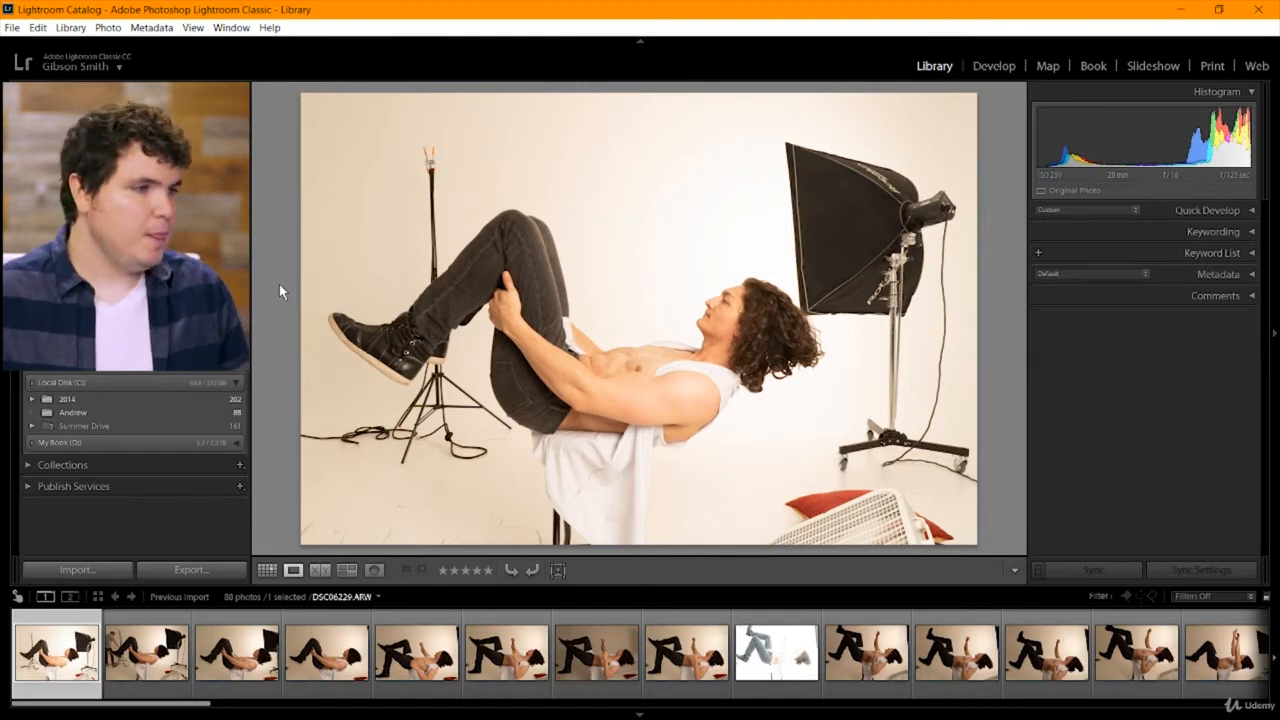
Flag the first four photos, DSC06229 through DSC06232, as rejected and advance to the fifth.
key("x")
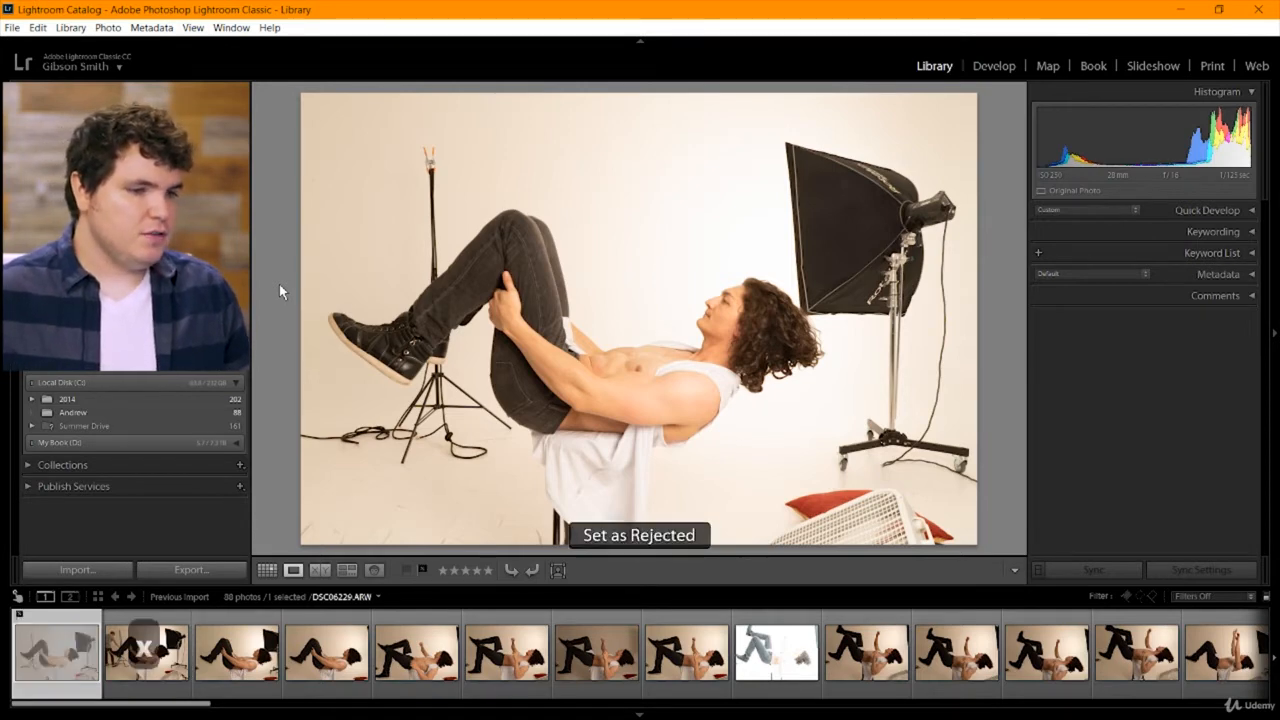
key("Right")
key("x")
key("Right")
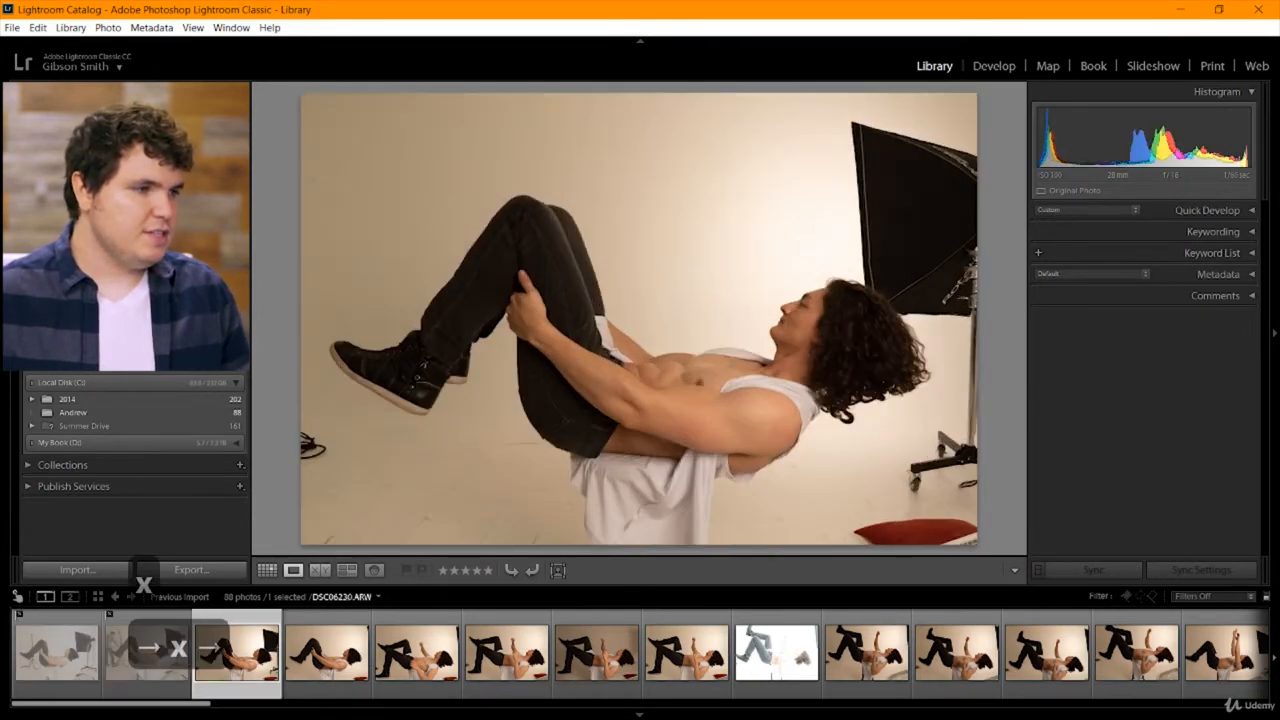
key("x")
key("Right")
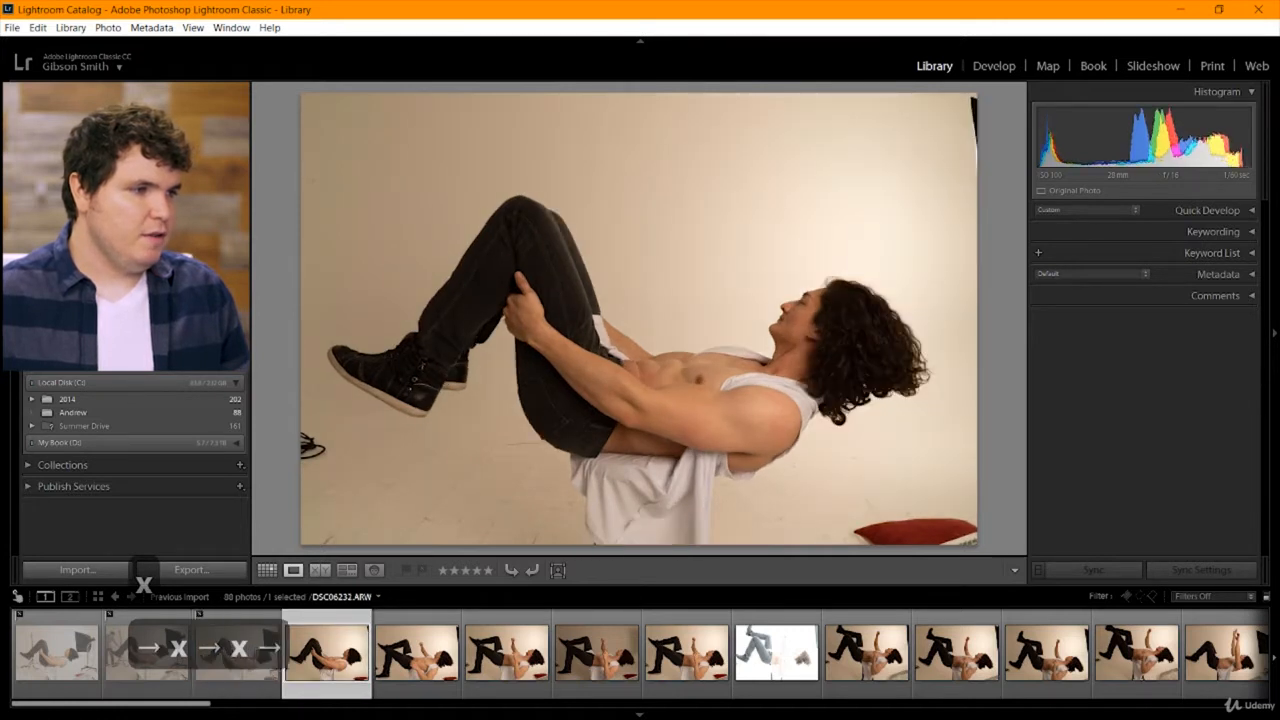
key("x")
key("Right")
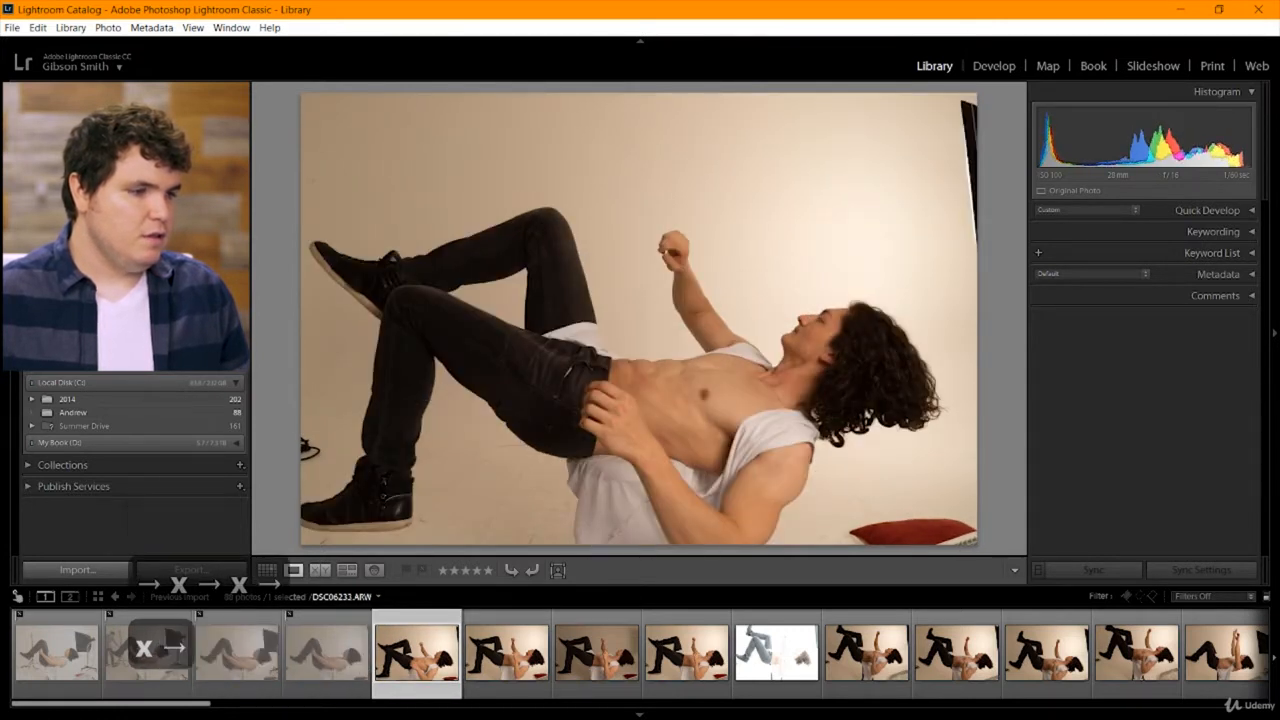
Compare the full frames following DSC06233, up to the darker DSC06235.ARW, without flagging them.
key("Right")
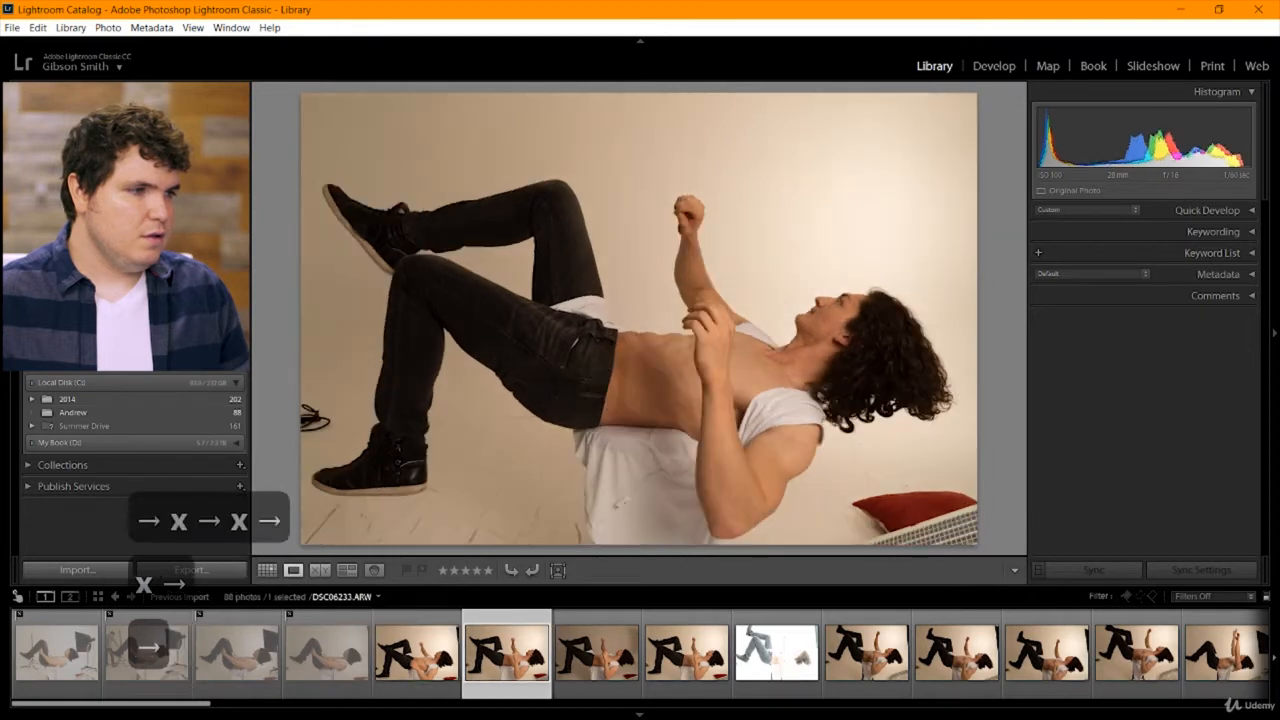
key("Right")
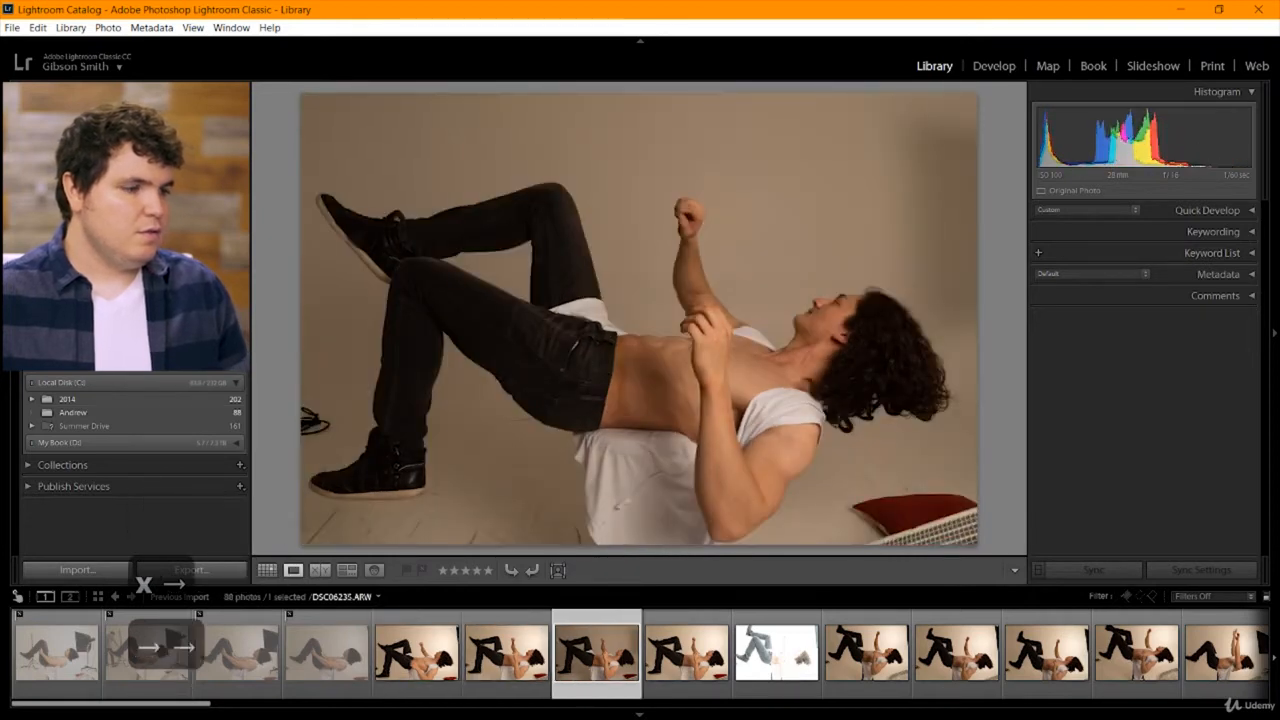
key("Left")
key("Right")
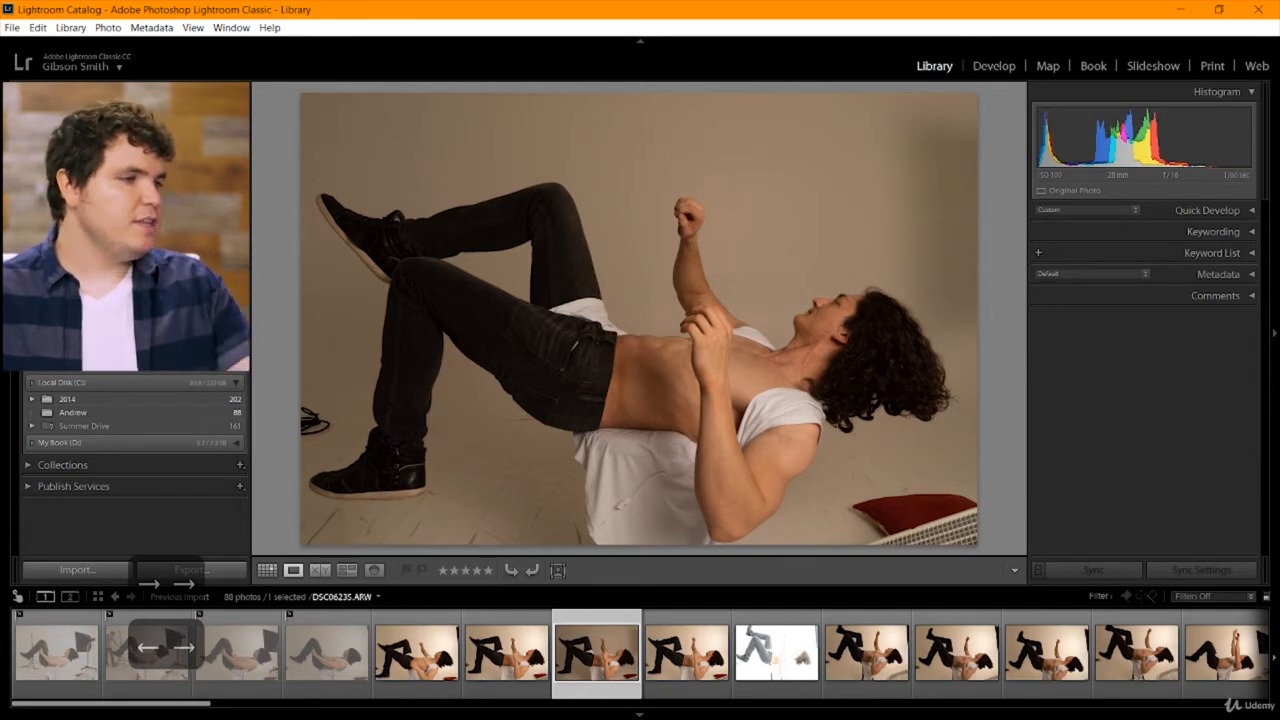
Inspect the man's face in DSC06235 and his face and raised hand in DSC06236 at close range.
left_click(836, 374)
left_click_drag(836, 374, 446, 362)
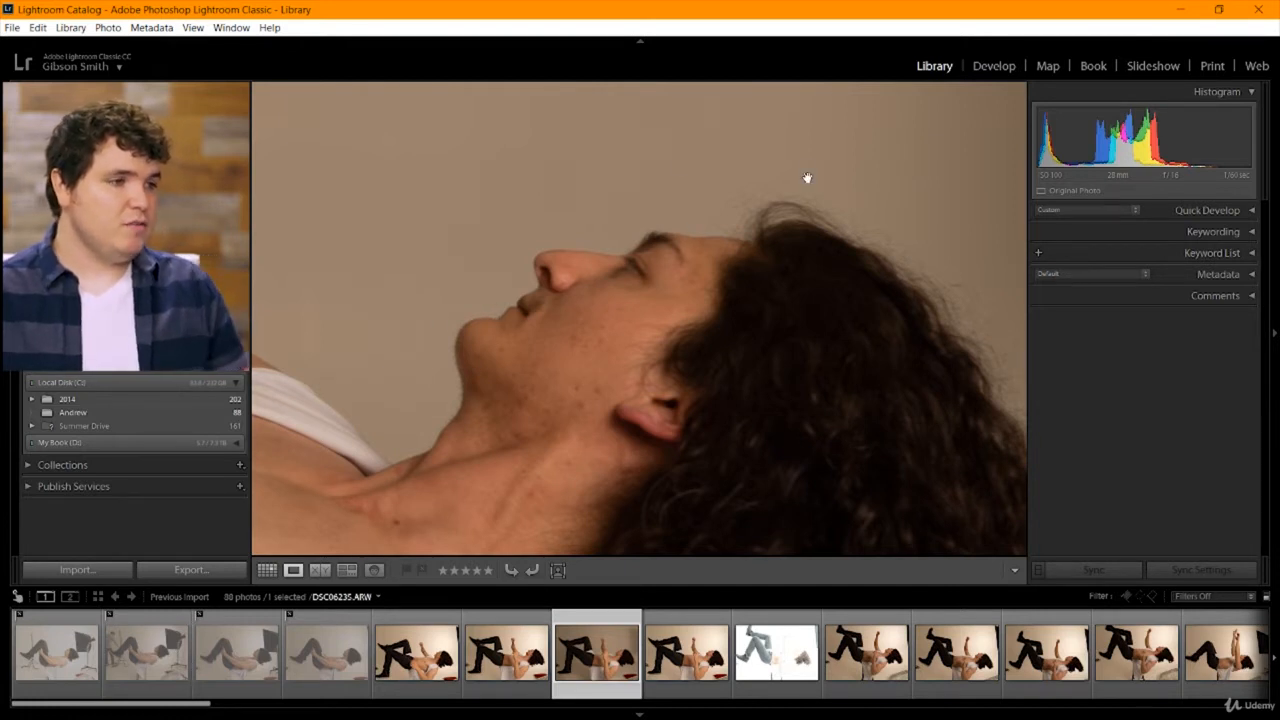
key("Right")
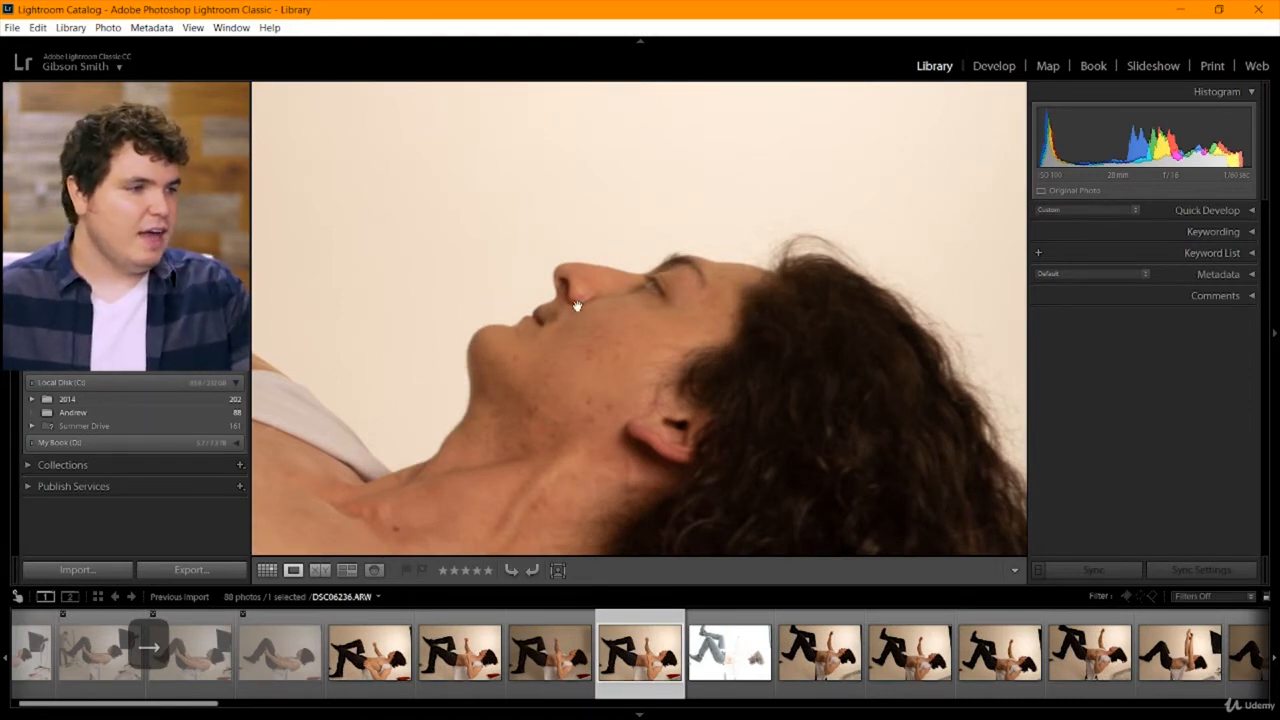
left_click_drag(443, 309, 652, 383)
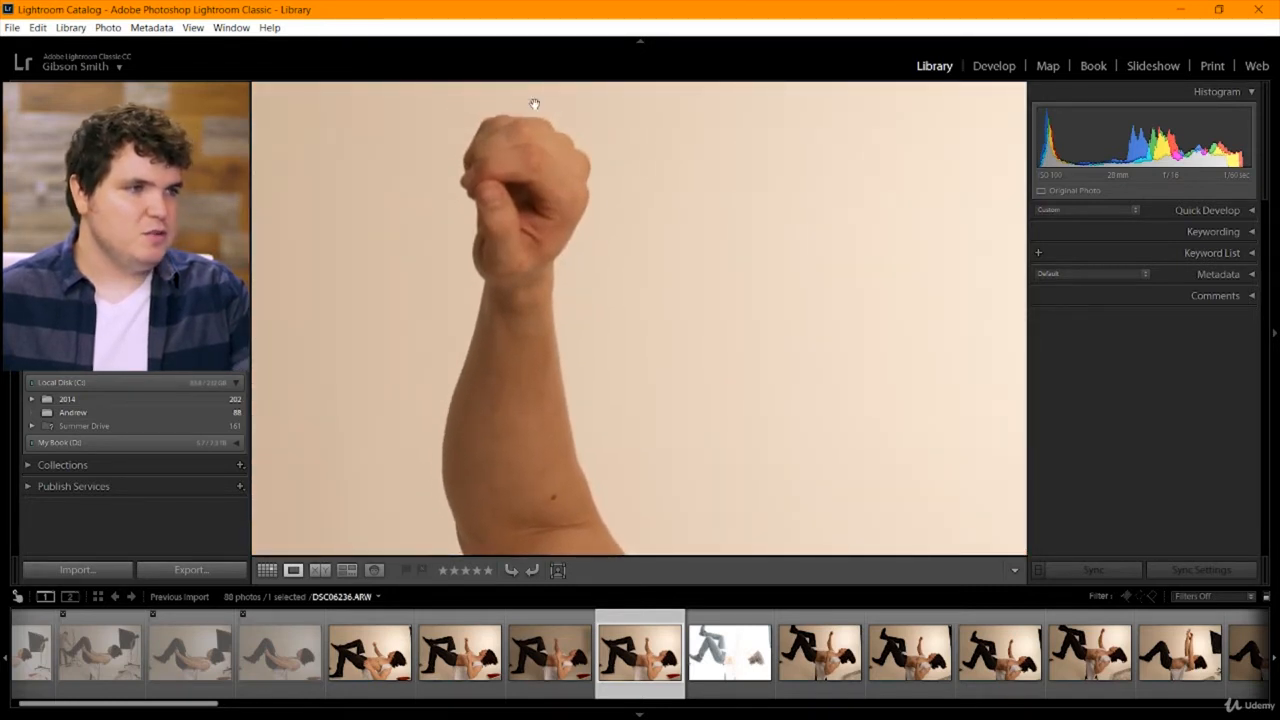
left_click_drag(462, 477, 437, 457)
Return to DSC06235 and examine the detail of the face, raised arm and curly hair up close.
key("Left")
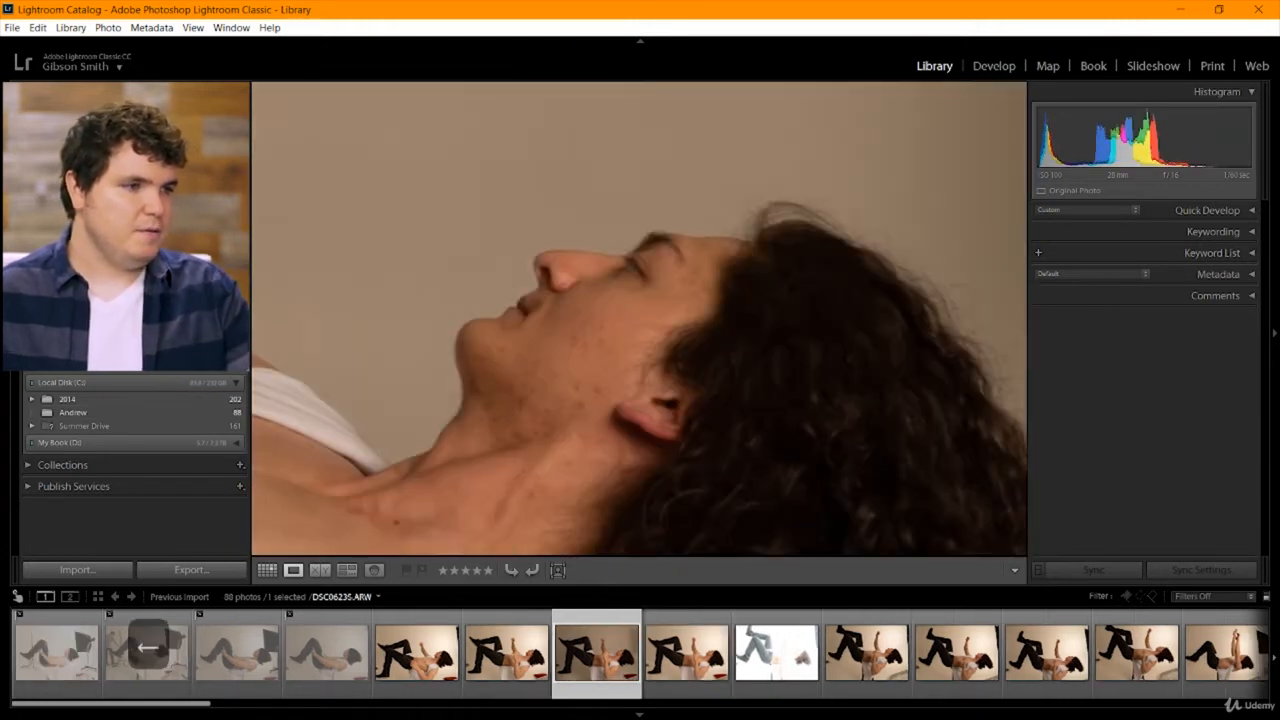
key("Left")
left_click_drag(423, 248, 495, 331)
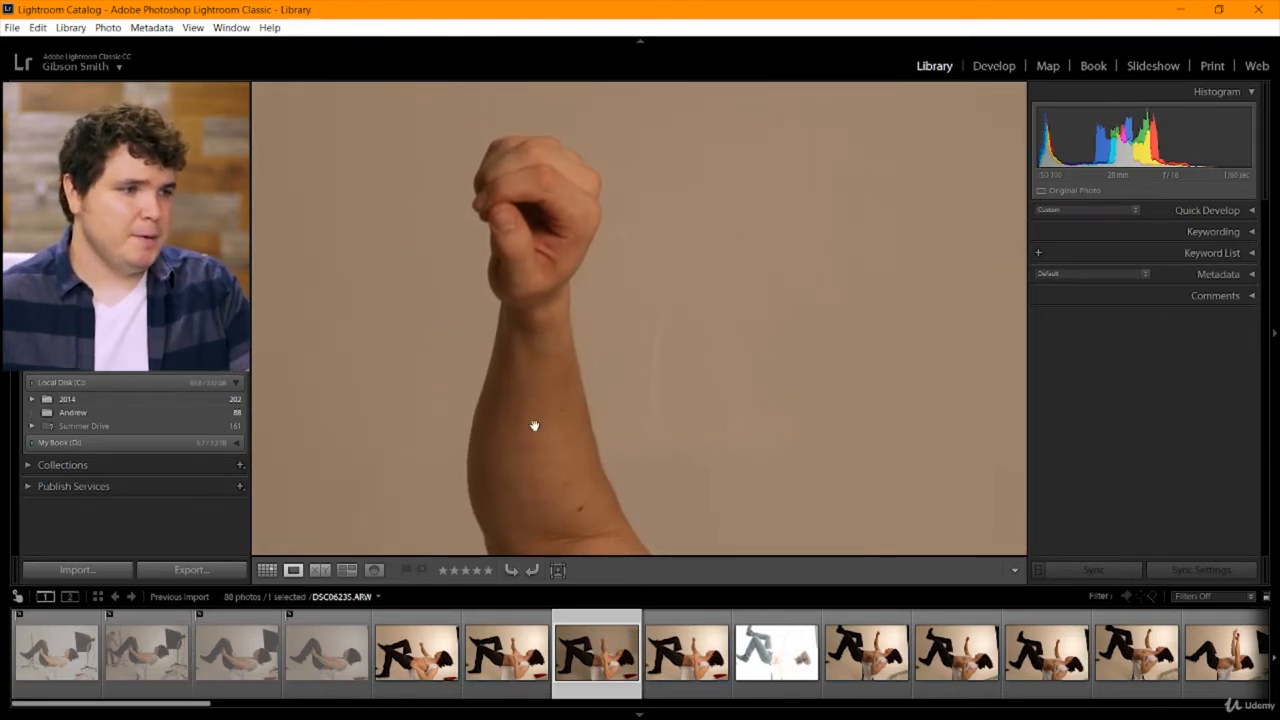
left_click_drag(591, 463, 471, 171)
left_click_drag(799, 435, 466, 411)
left_click_drag(830, 406, 529, 229)
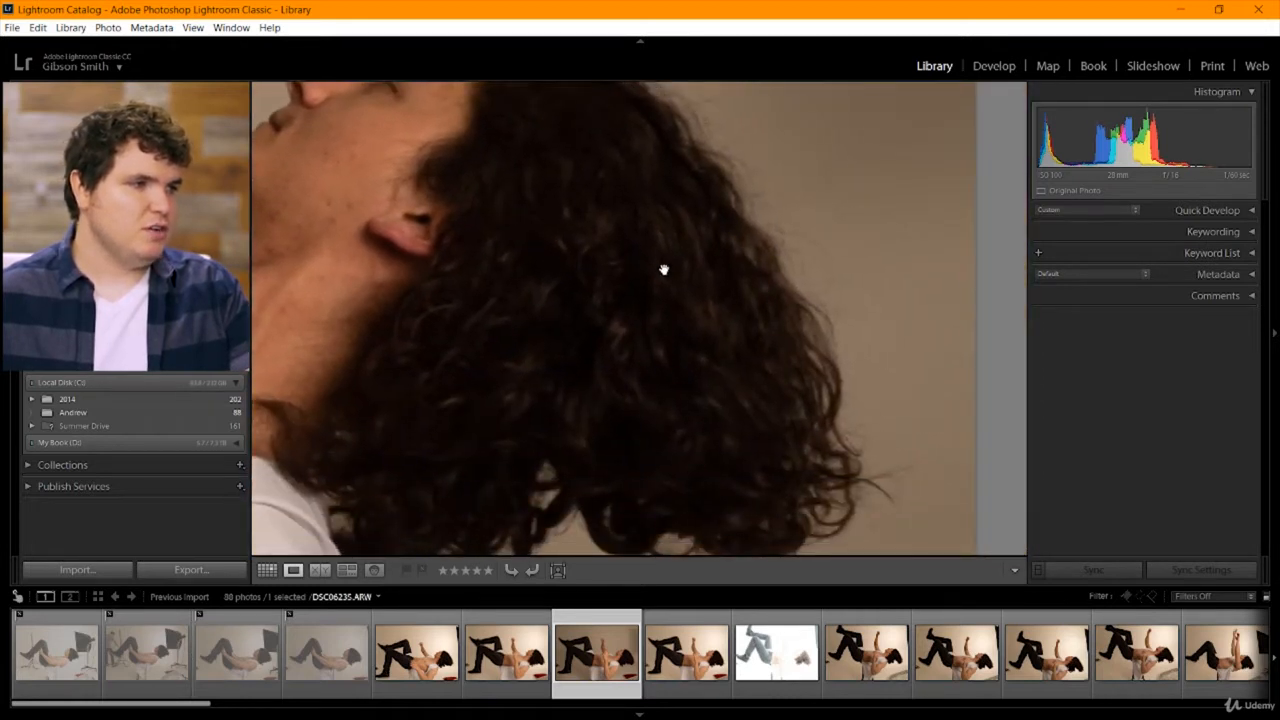
left_click_drag(700, 240, 574, 351)
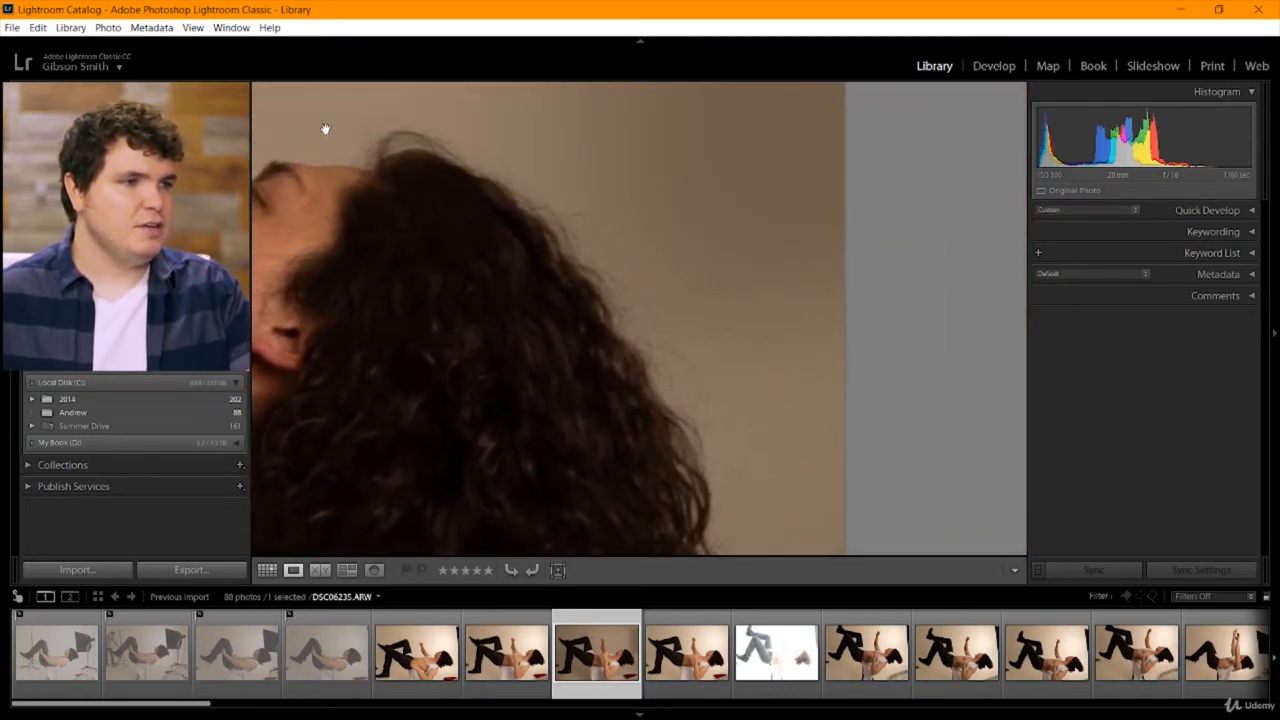
left_click_drag(691, 444, 594, 365)
Compare the hair edges against the background in DSC06236 and DSC06235 up close, ending on the full DSC06235 frame.
key("Right")
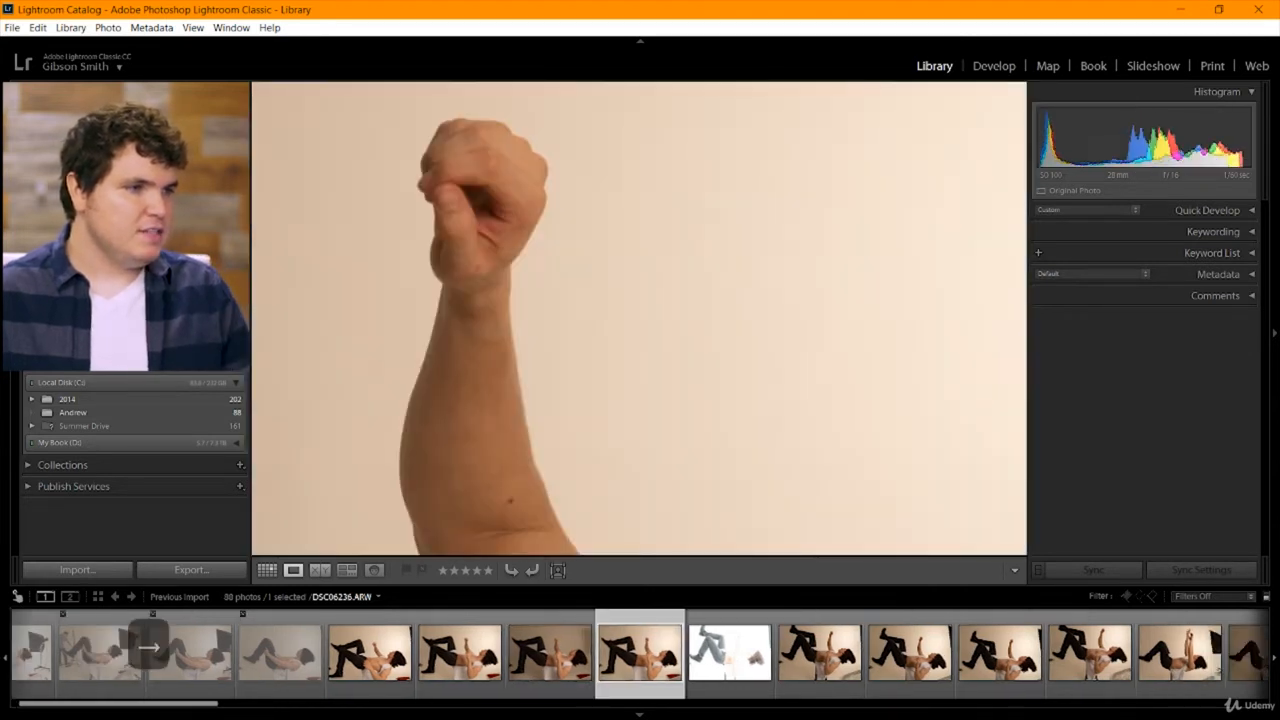
left_click_drag(806, 400, 330, 290)
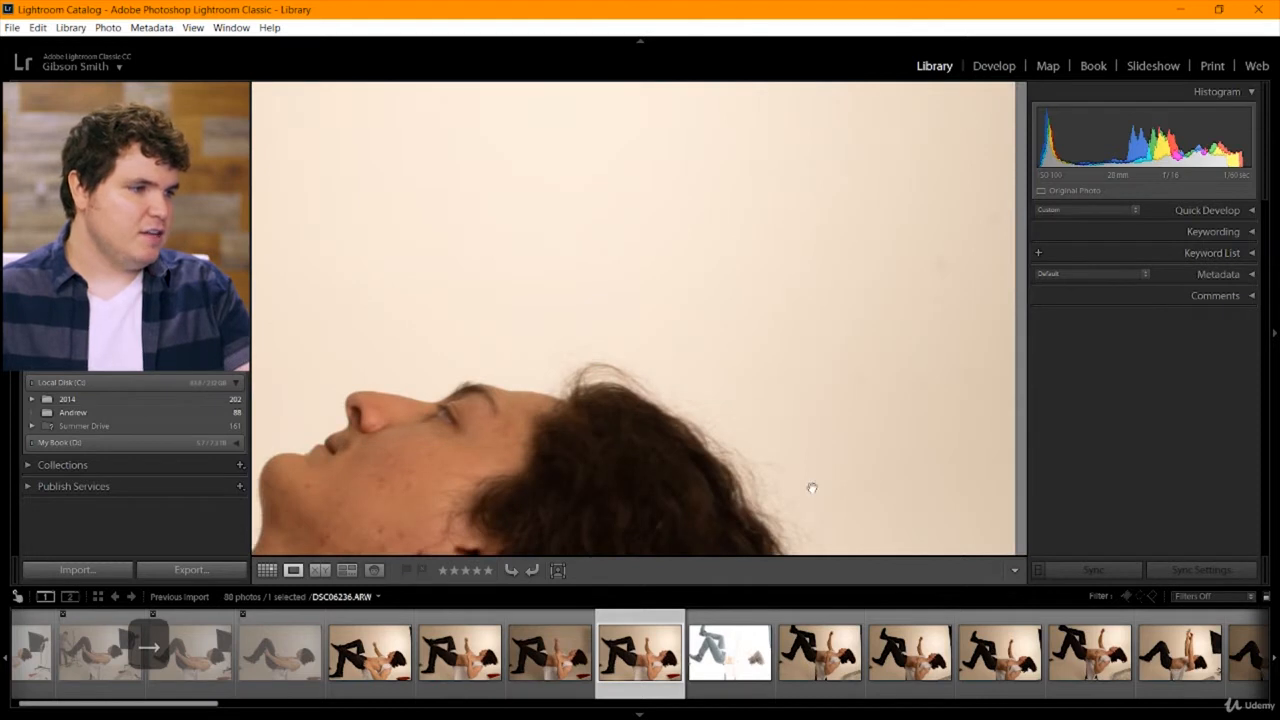
left_click_drag(812, 488, 665, 380)
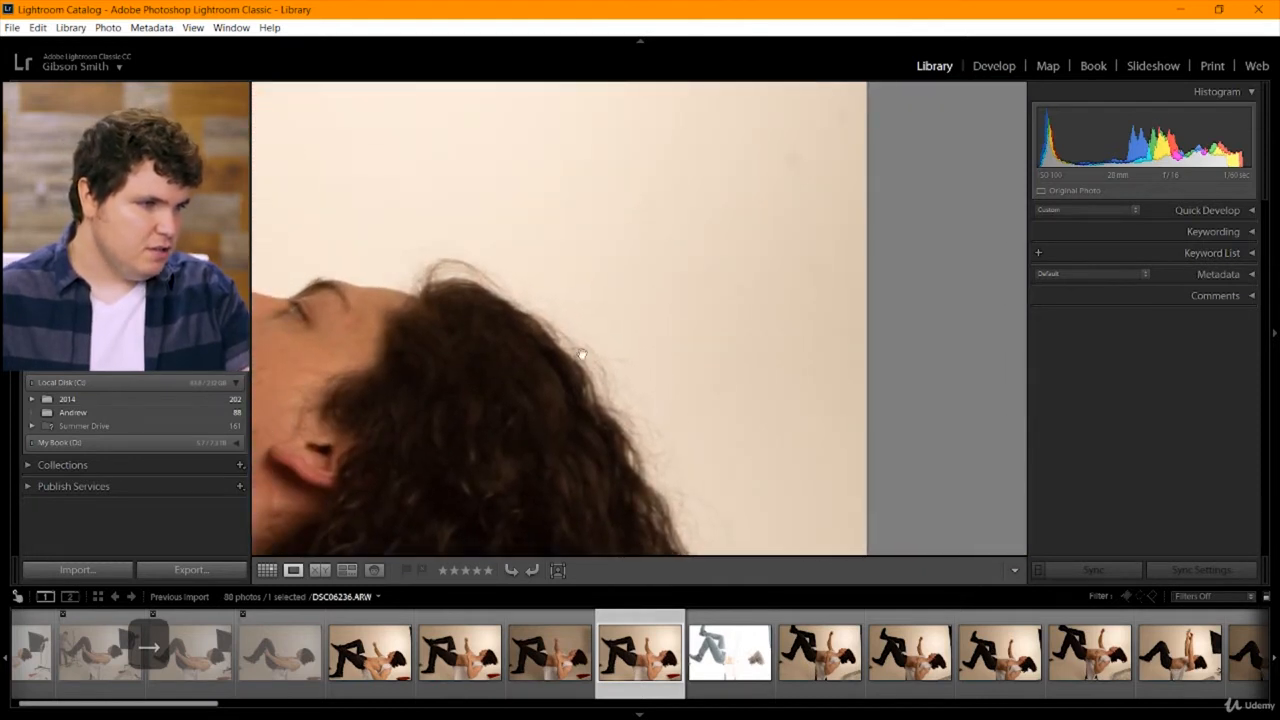
left_click(572, 651)
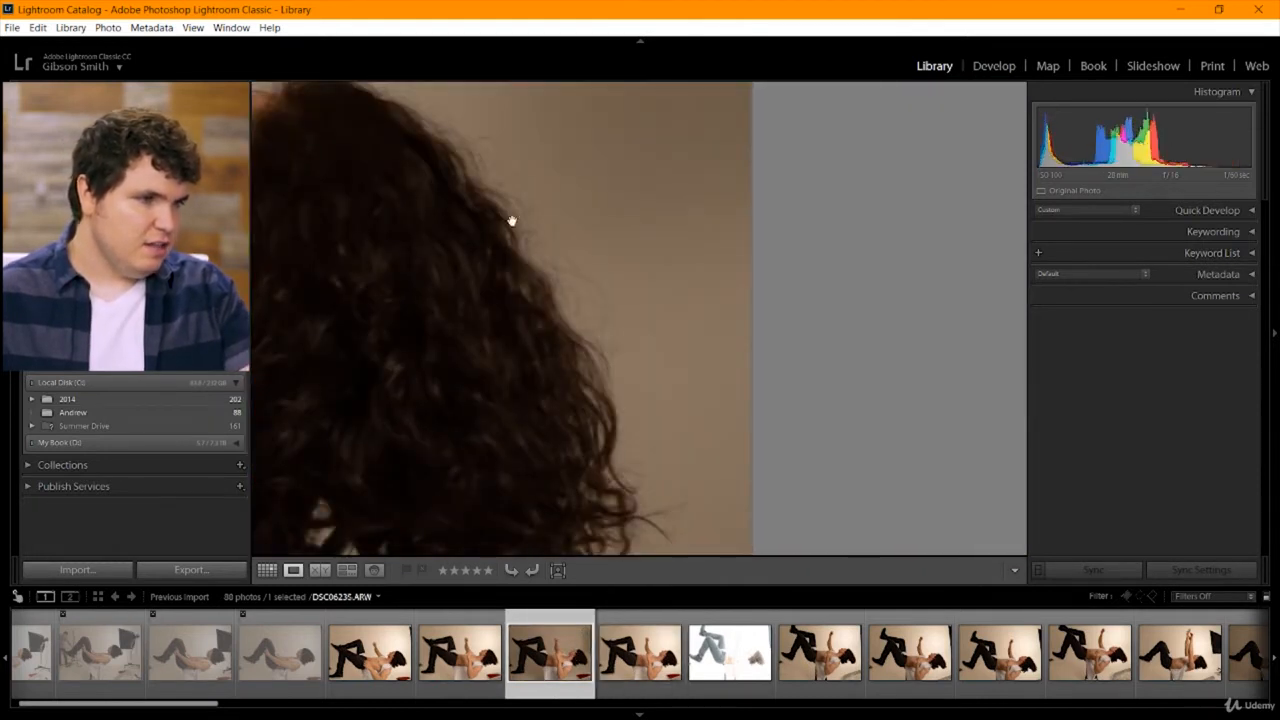
left_click_drag(449, 180, 568, 329)
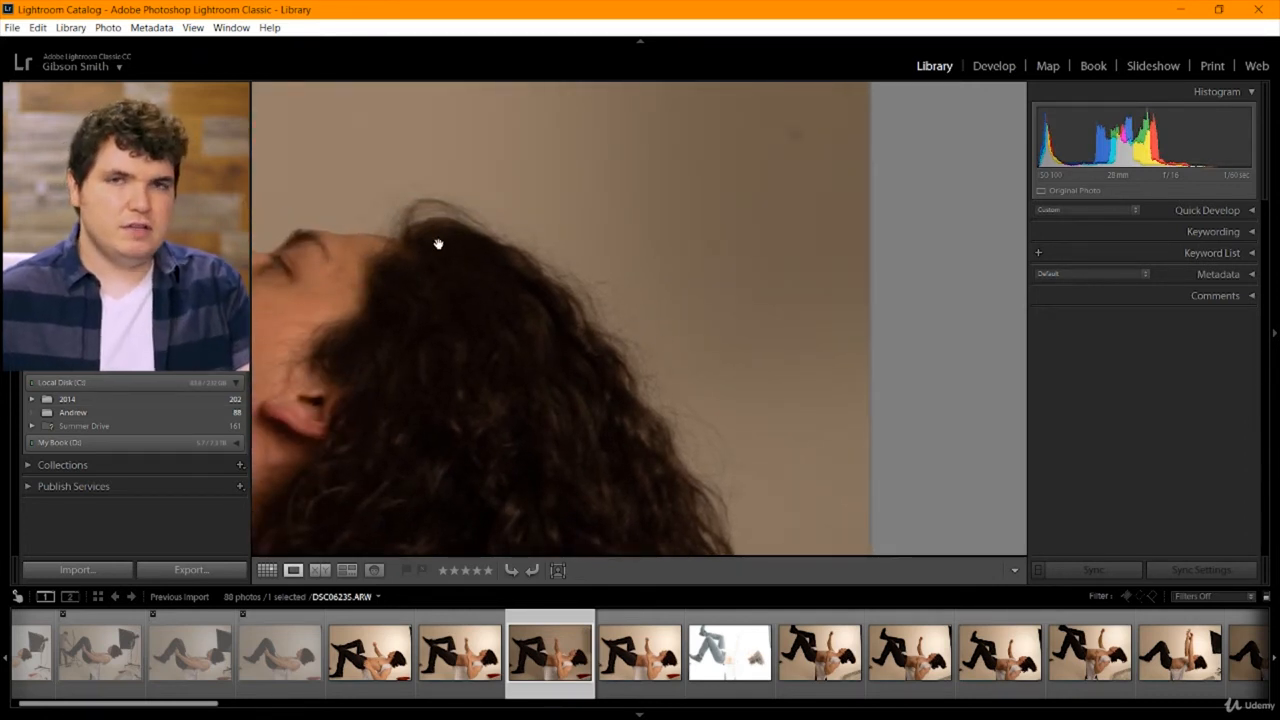
left_click(373, 325)
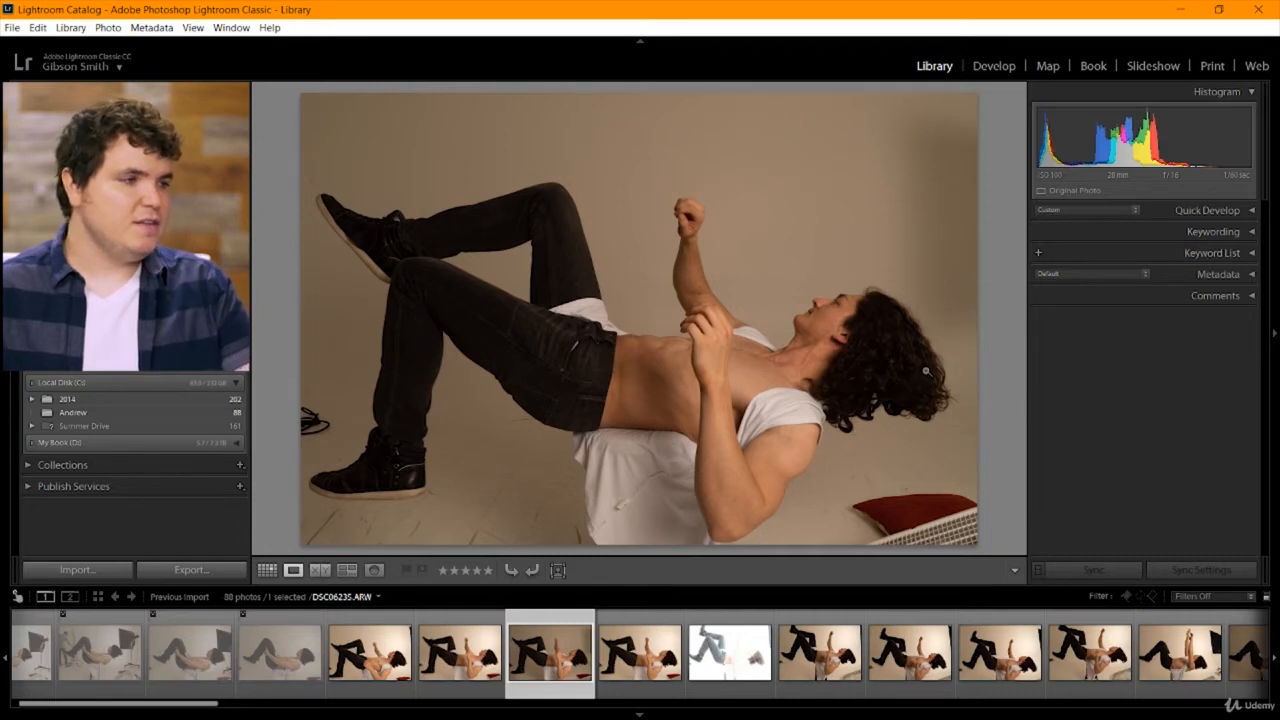
Recheck the hair detail in DSC06235 and the brighter DSC06236, returning to the full frame of DSC06236.
left_click_drag(926, 371, 696, 411)
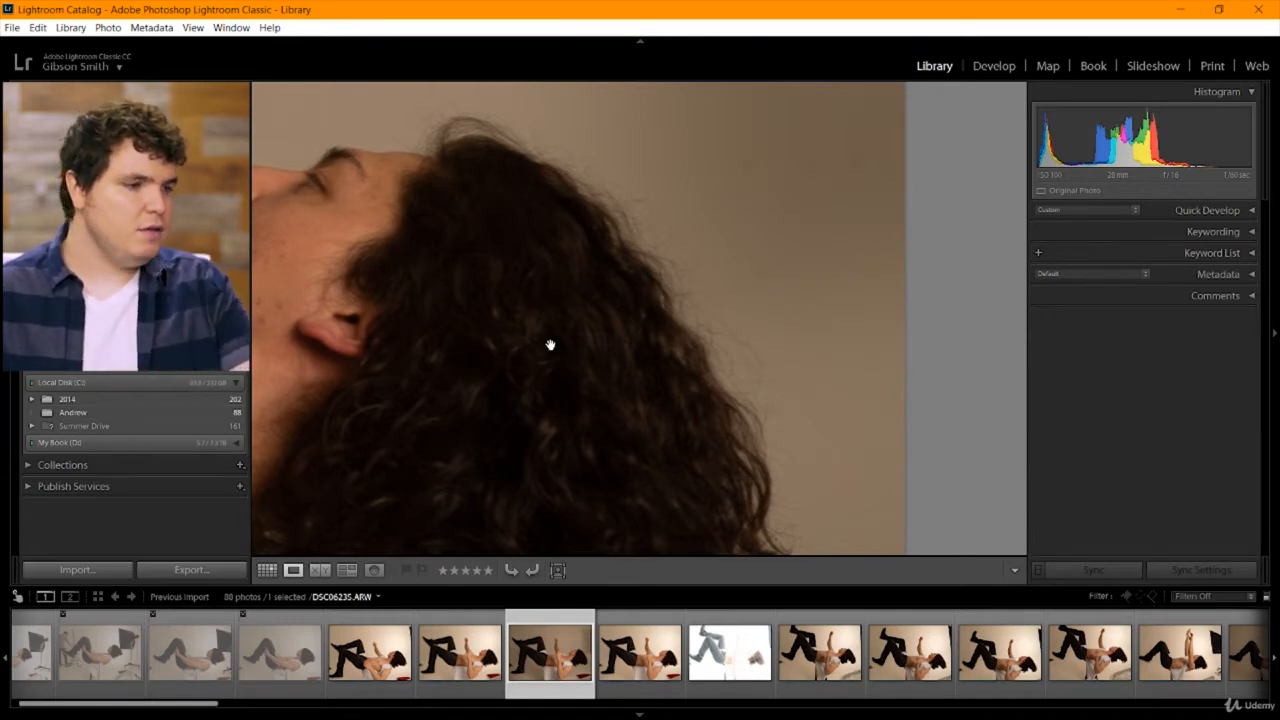
left_click(639, 630)
left_click_drag(554, 500, 551, 363)
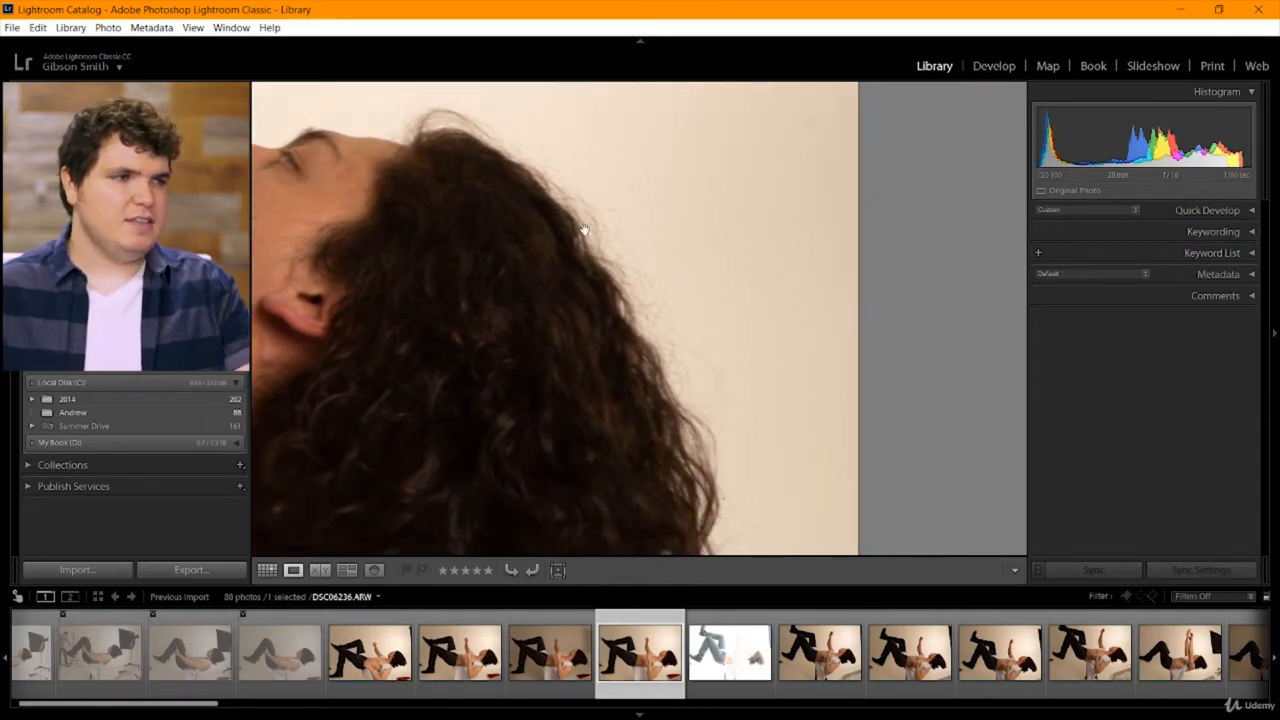
left_click(388, 214)
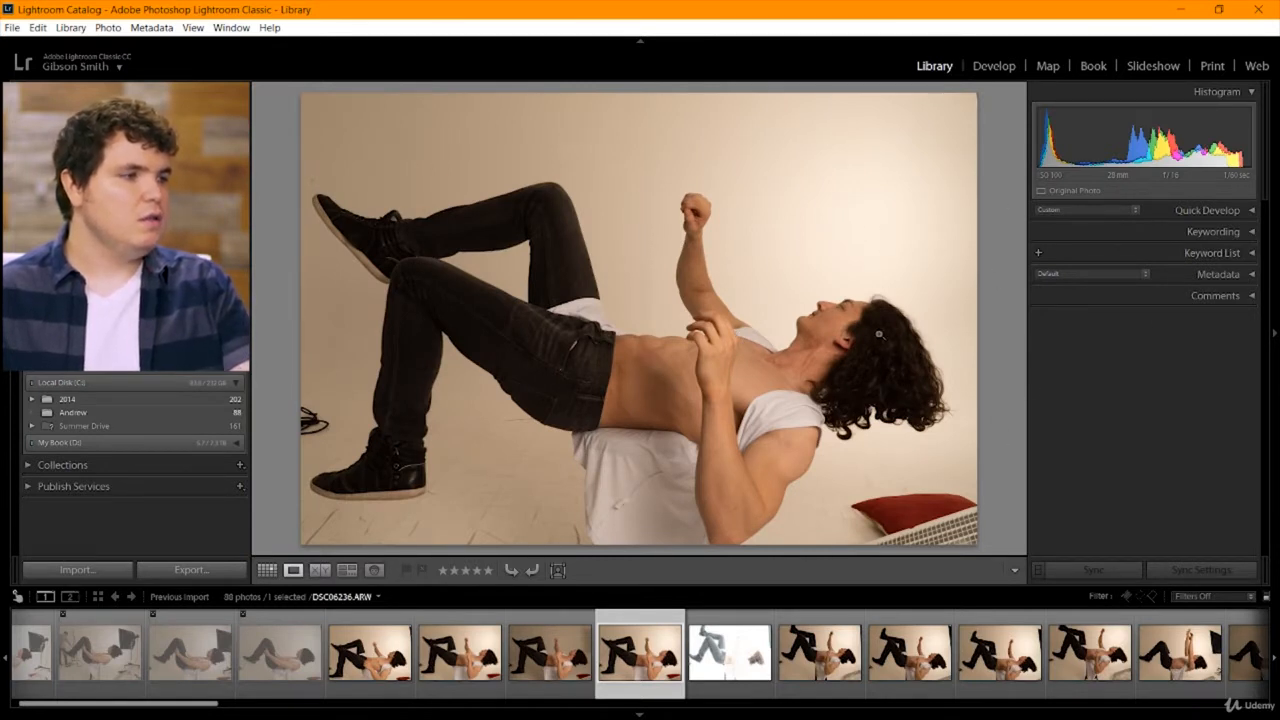
Inspect the face and upper hair edge in DSC06236 up close and return to the full frame.
left_click(879, 334)
left_click_drag(943, 300, 602, 303)
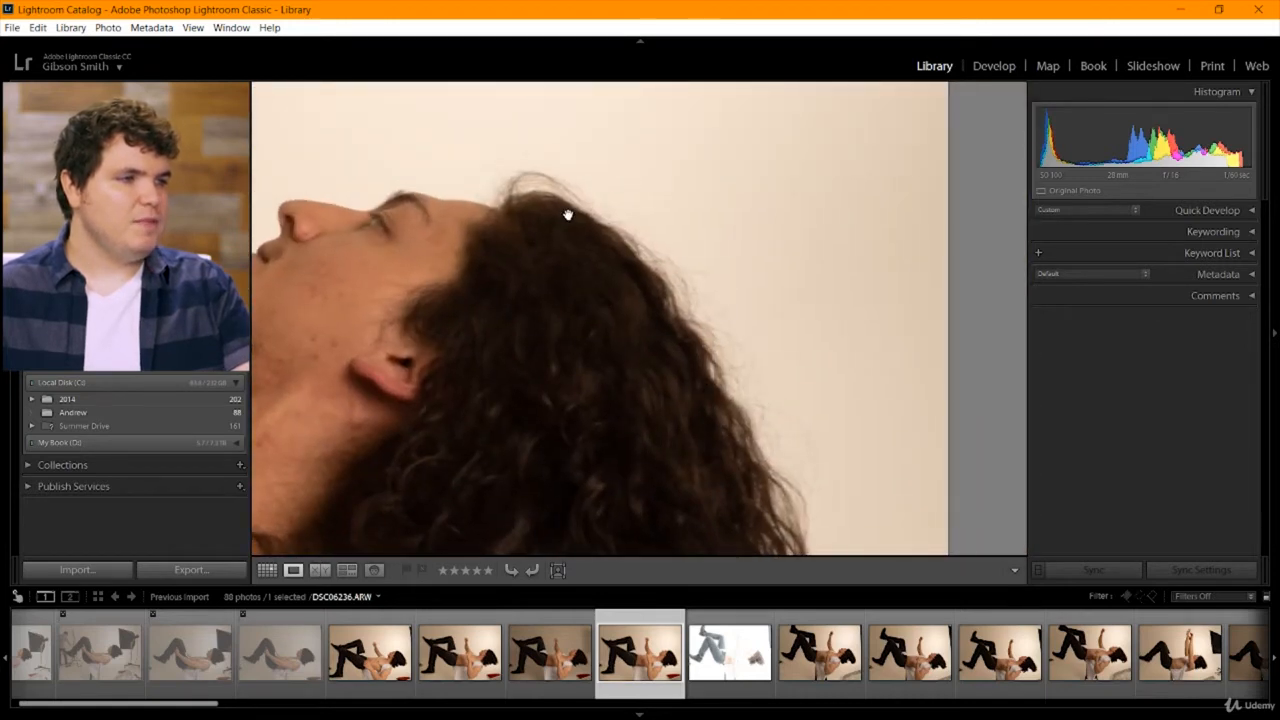
left_click(596, 322)
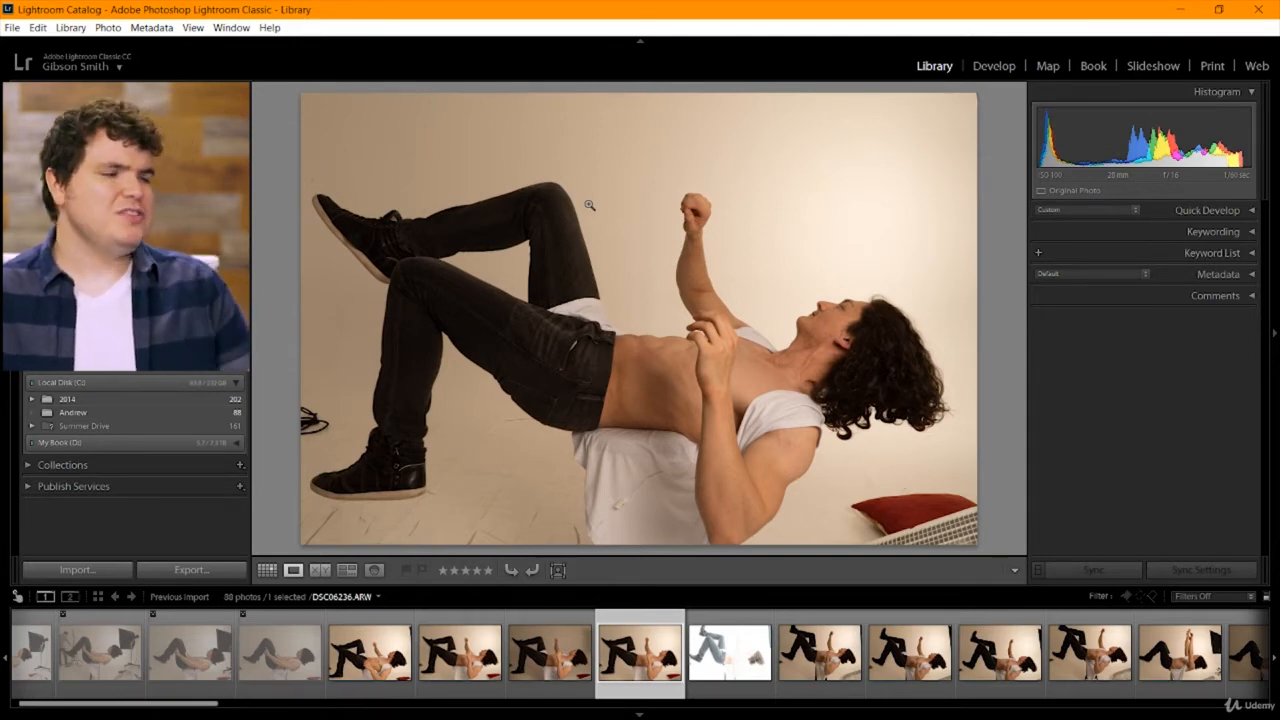
Examine the hair curls, neck and face detail across DSC06236 at close range, ending on the full frame.
left_click(813, 354)
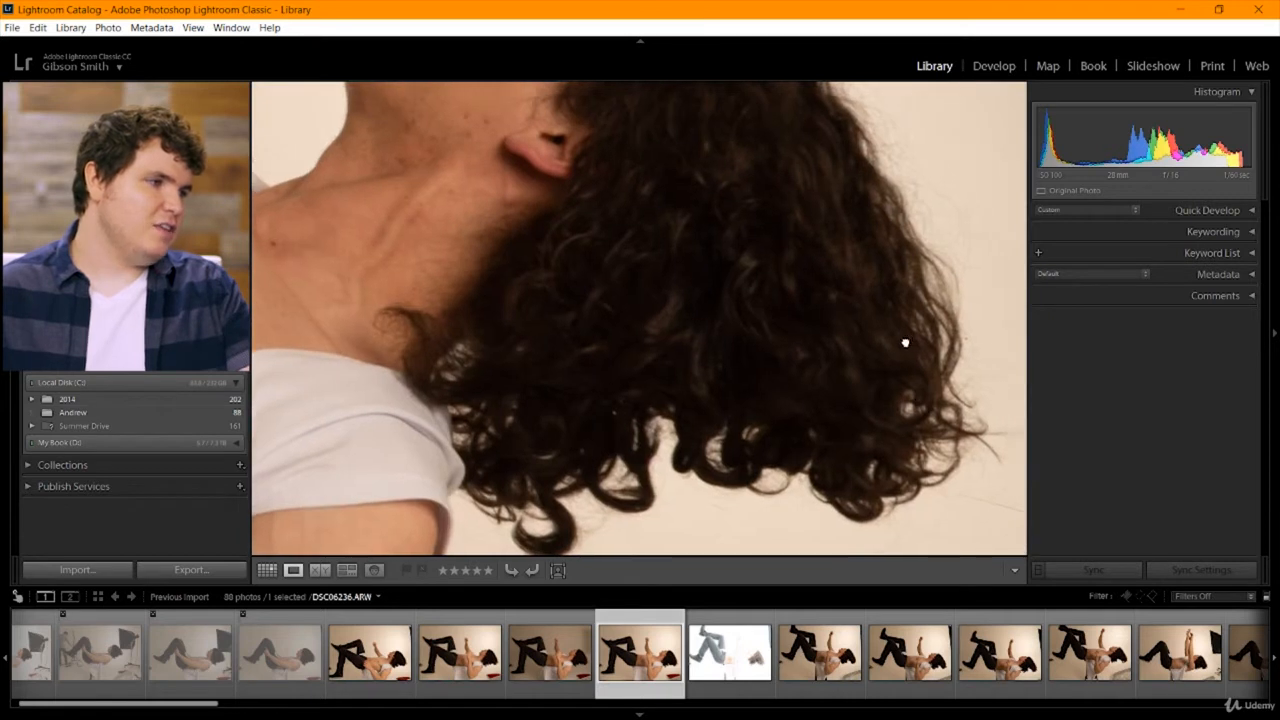
left_click_drag(903, 343, 714, 422)
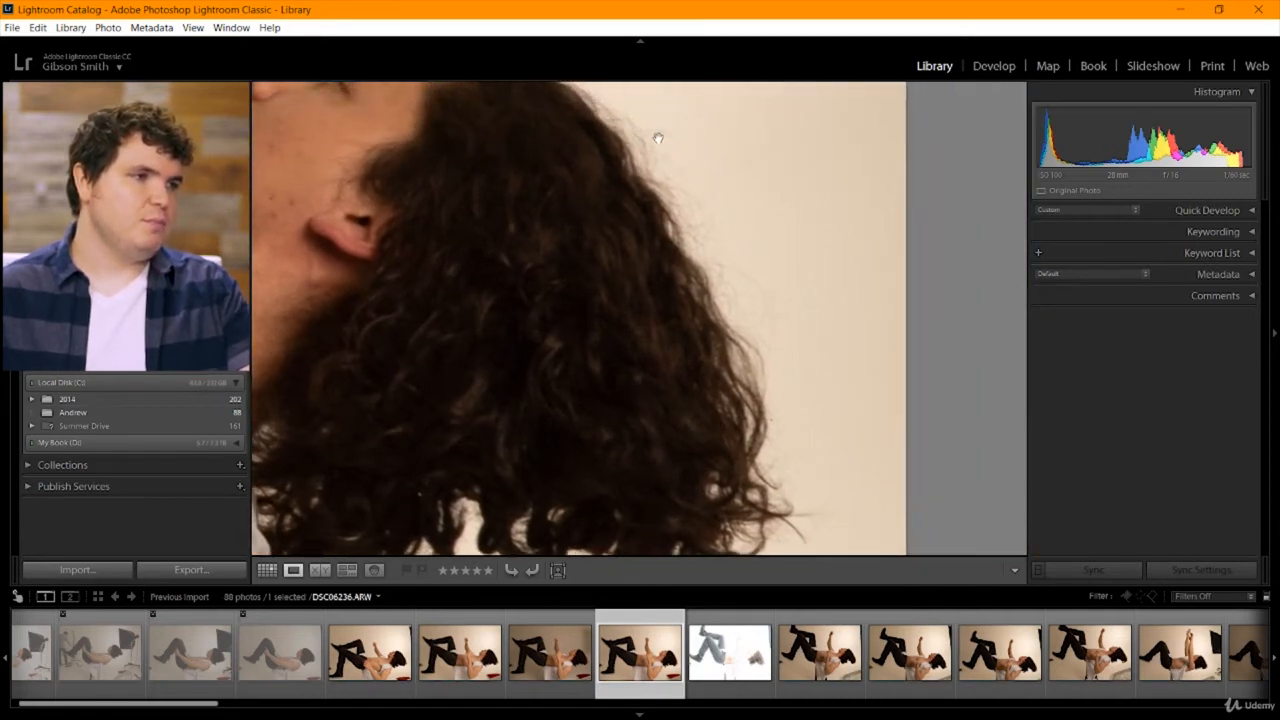
left_click_drag(456, 237, 580, 189)
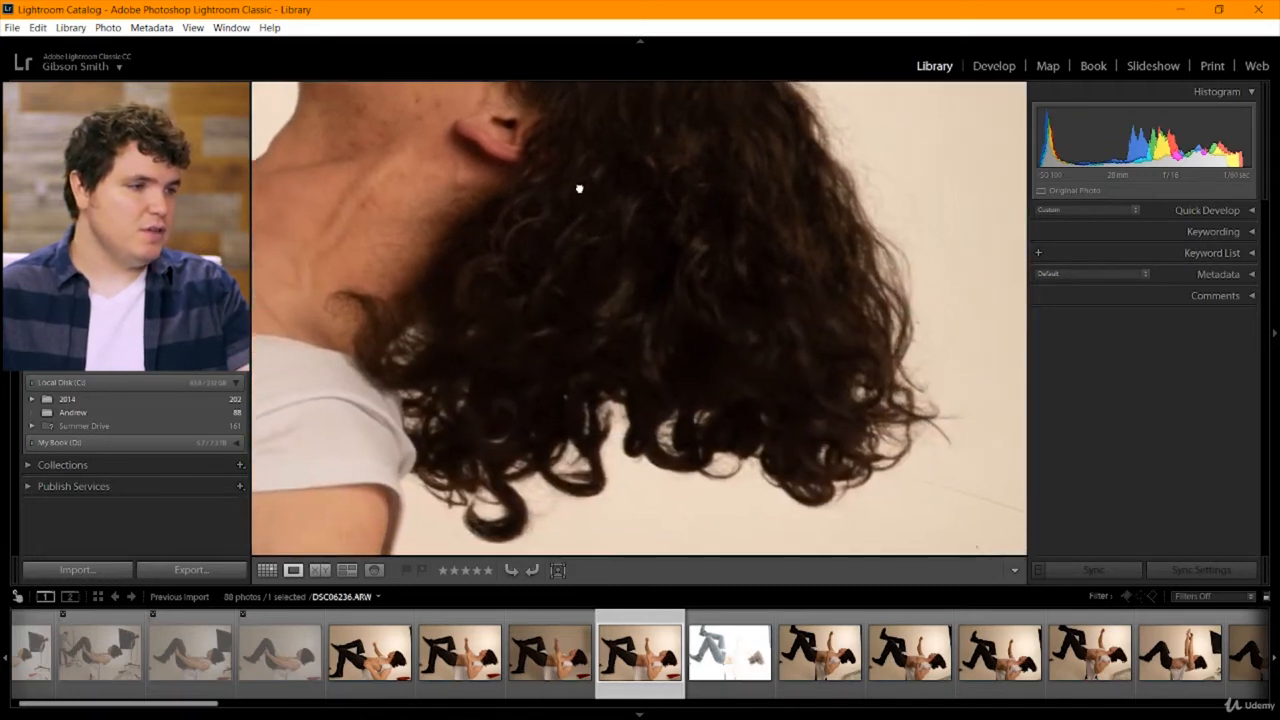
left_click_drag(602, 359, 638, 364)
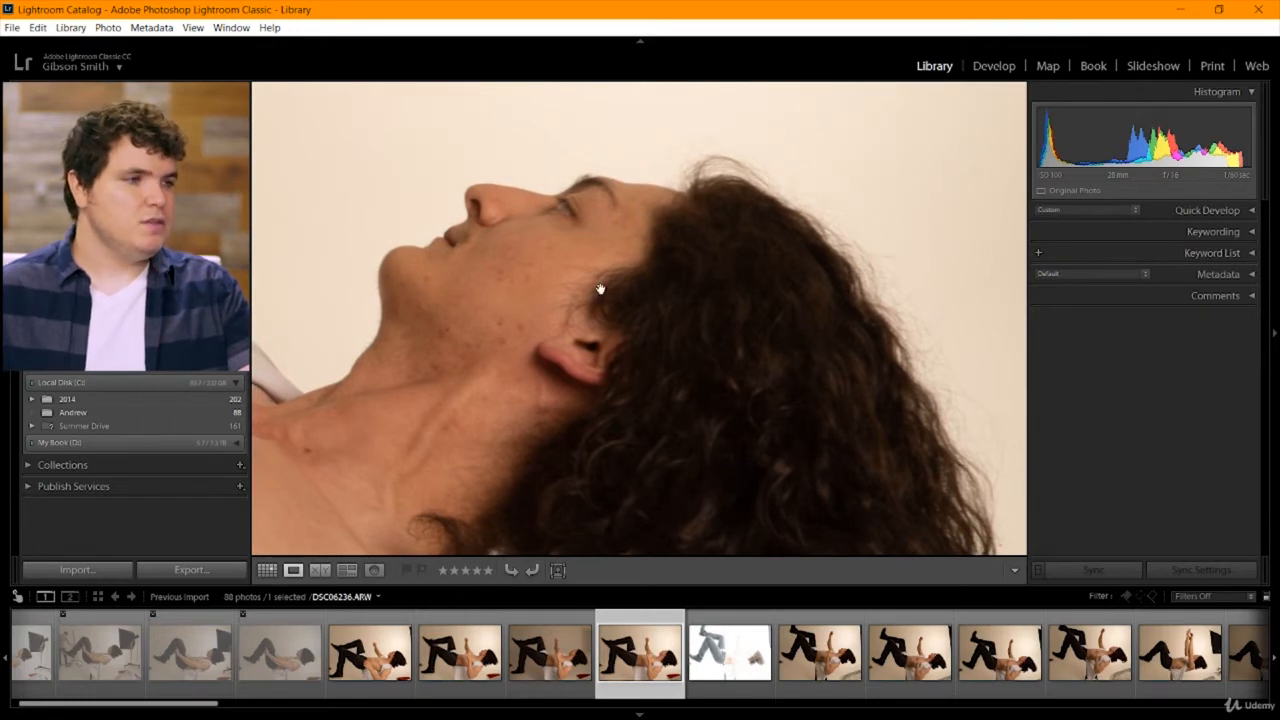
left_click(648, 402)
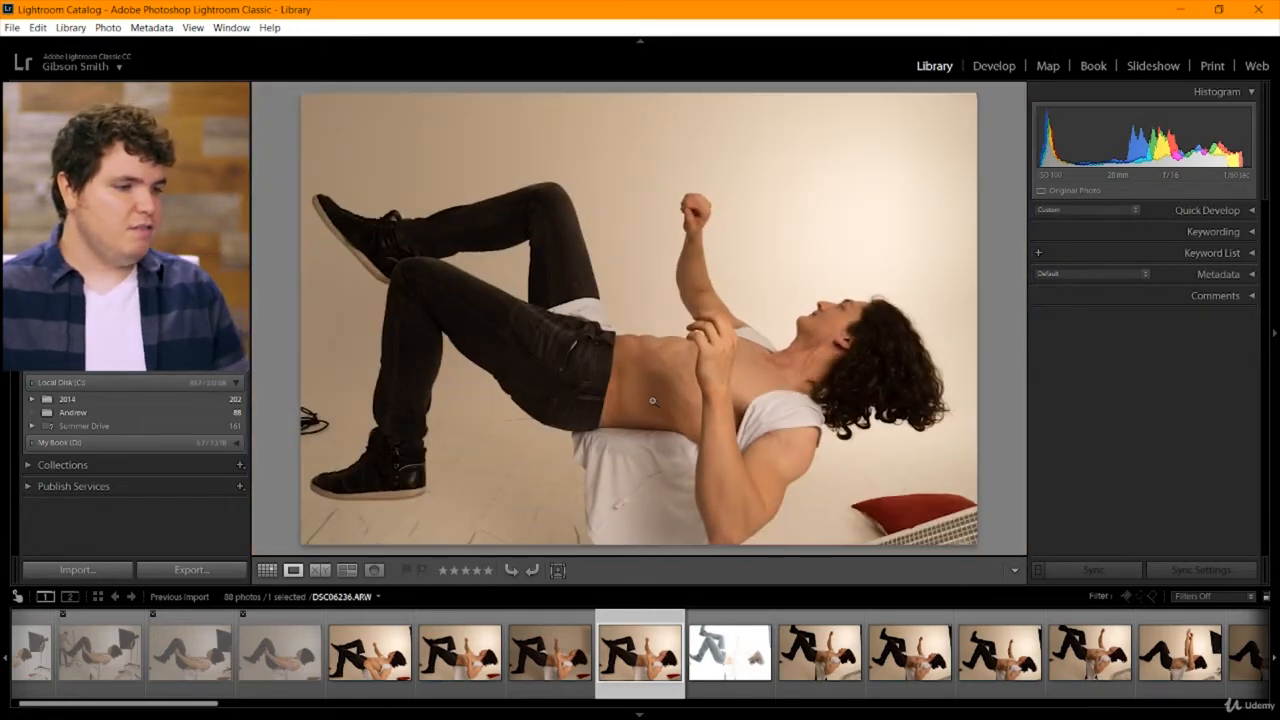
Flag the darker DSC06235 and the blown-out DSC06237 as rejected, leaving DSC06236 unflagged, and advance to DSC06238.
key("Left")
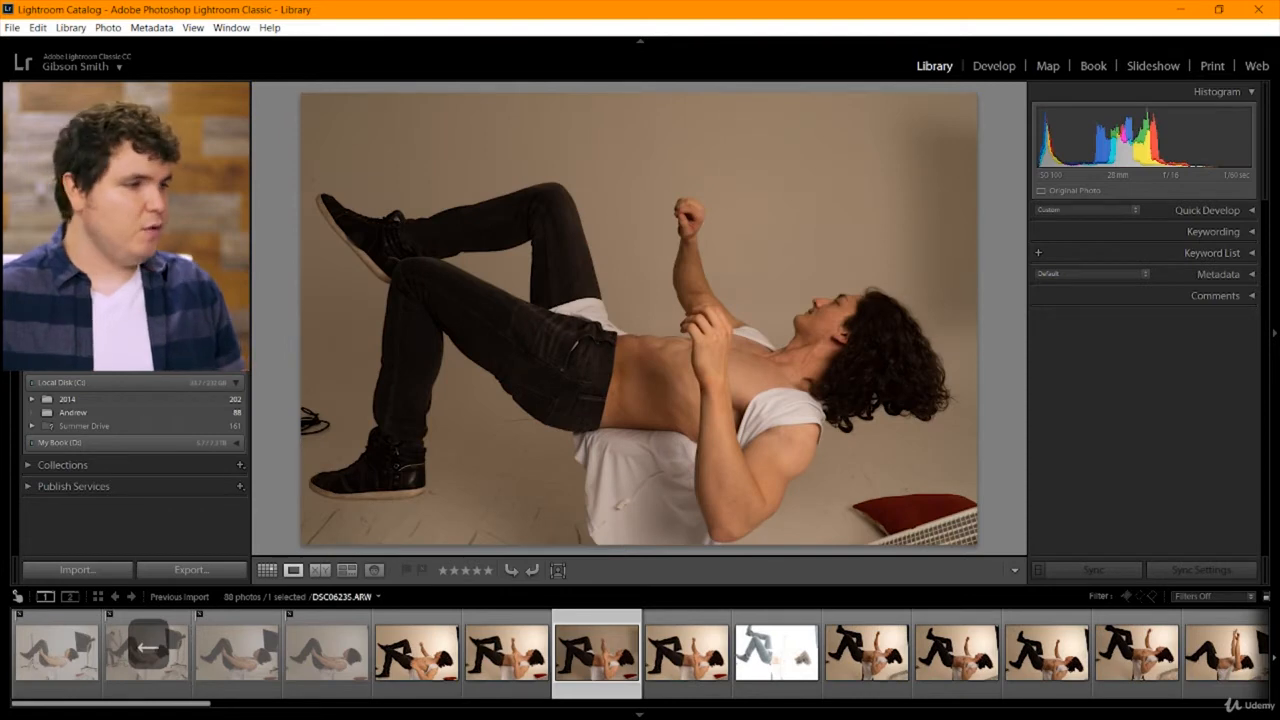
key("x")
key("Right")
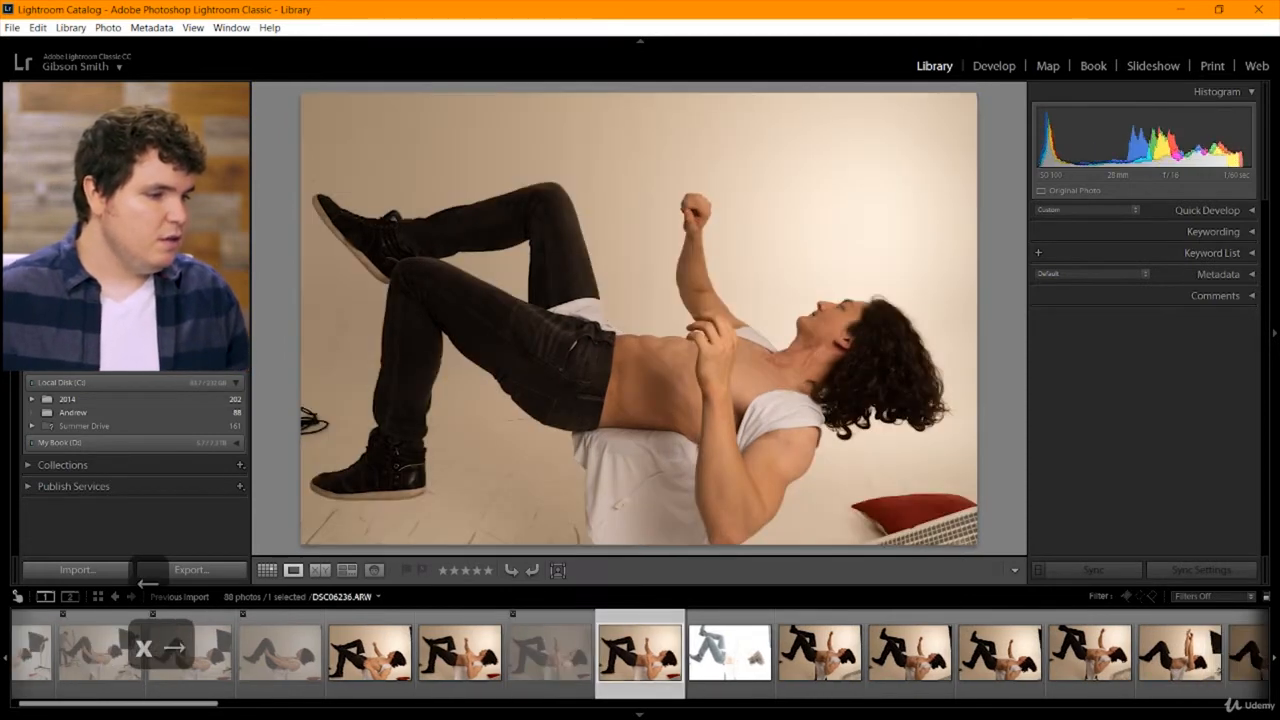
key("Right")
key("x")
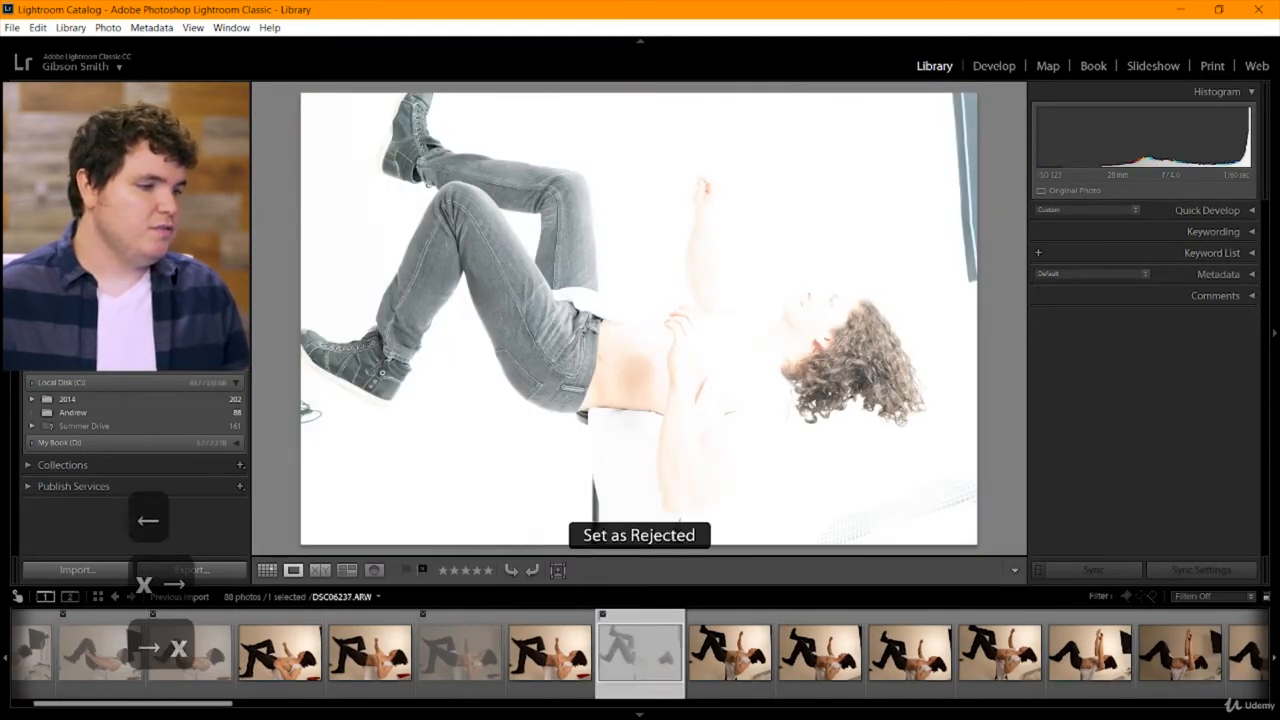
key("Right")
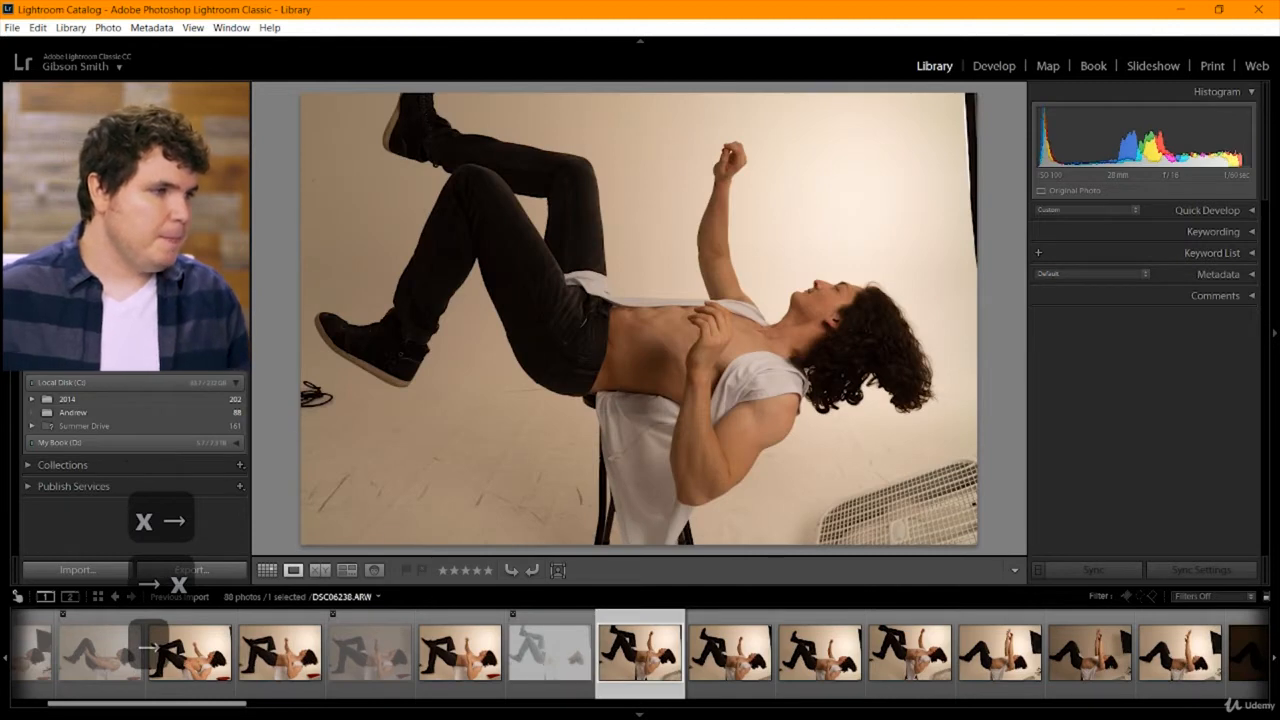
Go through the following raised-arm poses and reject the dim DSC06243 and the nearly black DSC06245.
key("Right")
key("Right")
key("Right")
key("Right")
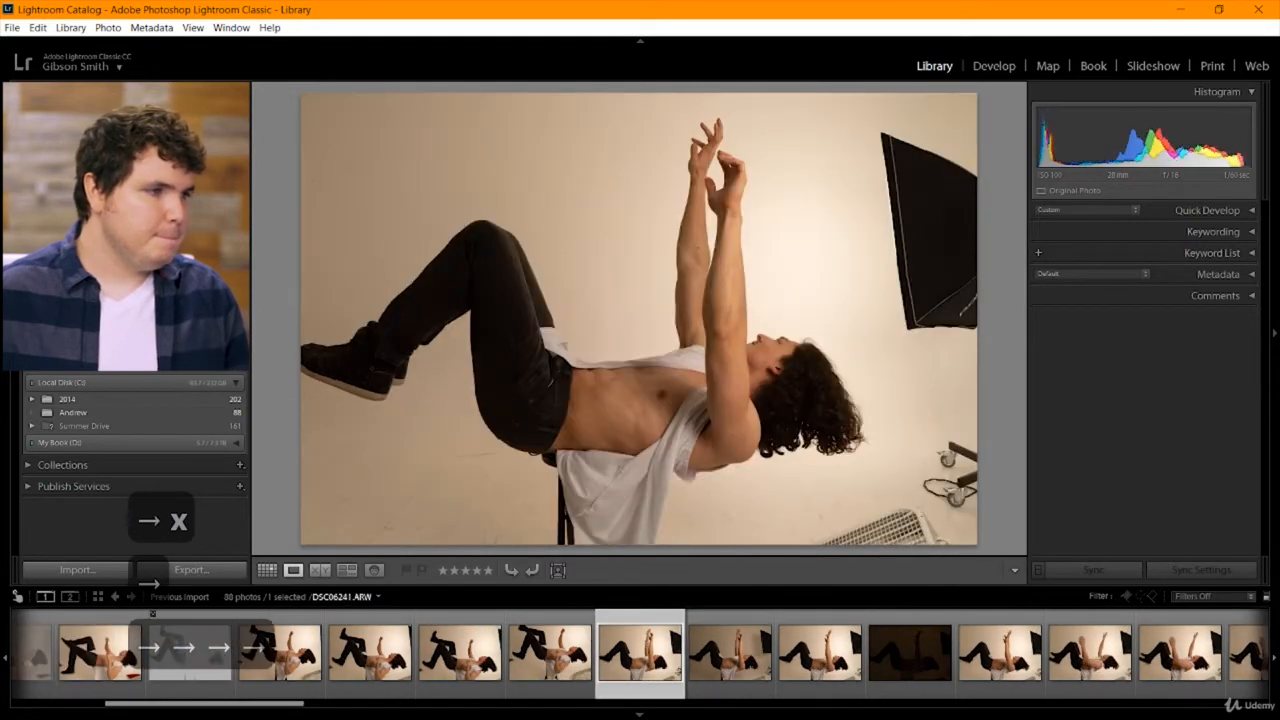
key("x")
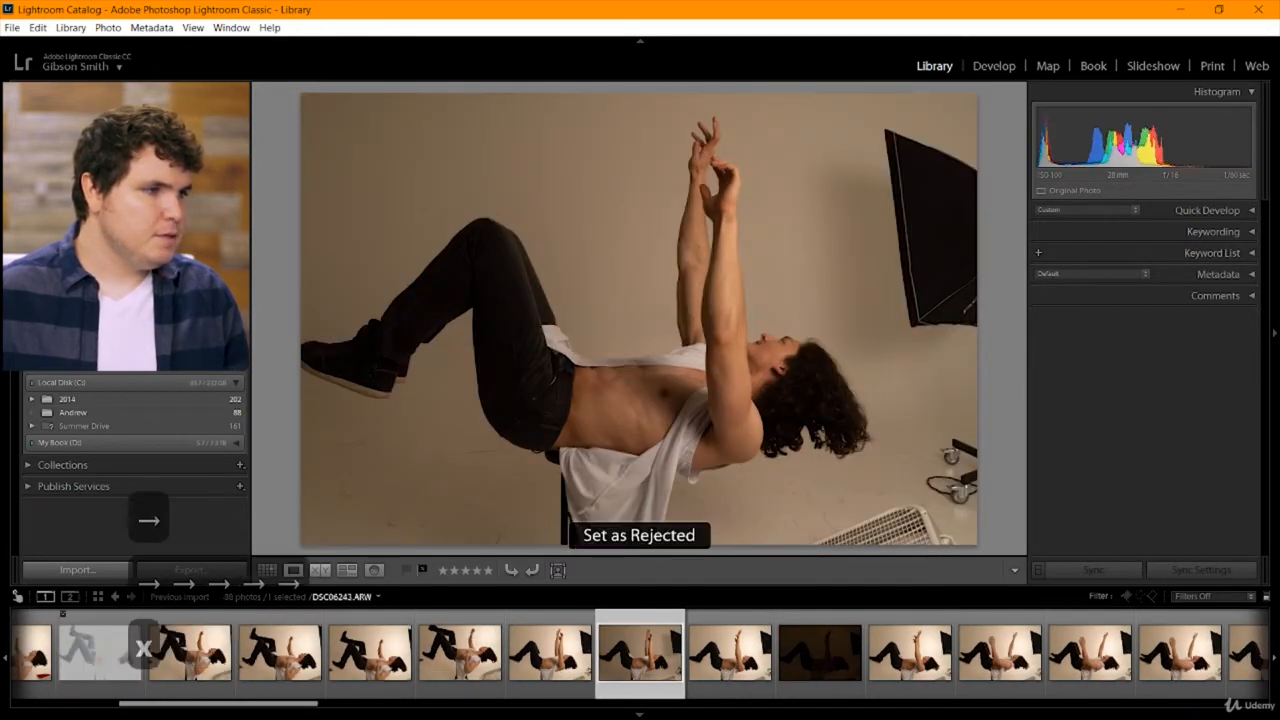
key("Right")
key("Right")
Review the remaining raised-arm shots and the flying-hair close-ups one by one through DSC06272.
key("Right")
key("x")
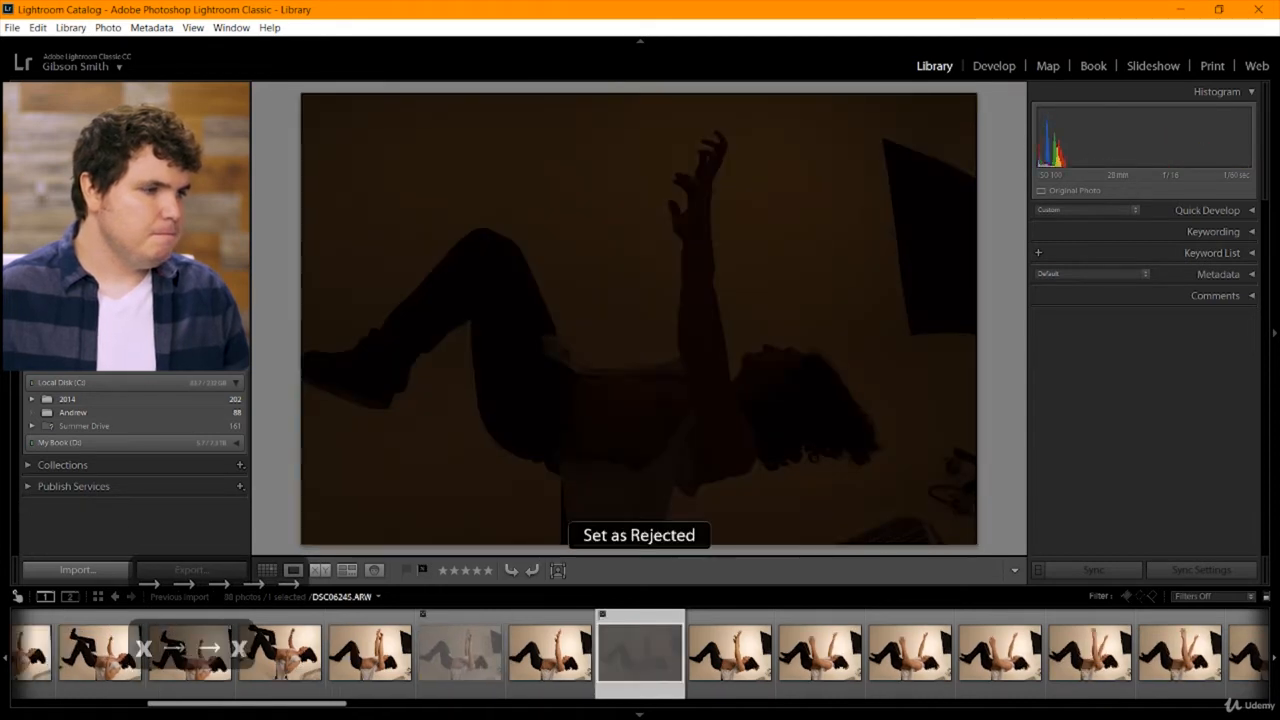
key("Right")
key("Right")
key("Right")
key("Right")
key("Right")
key("Right")
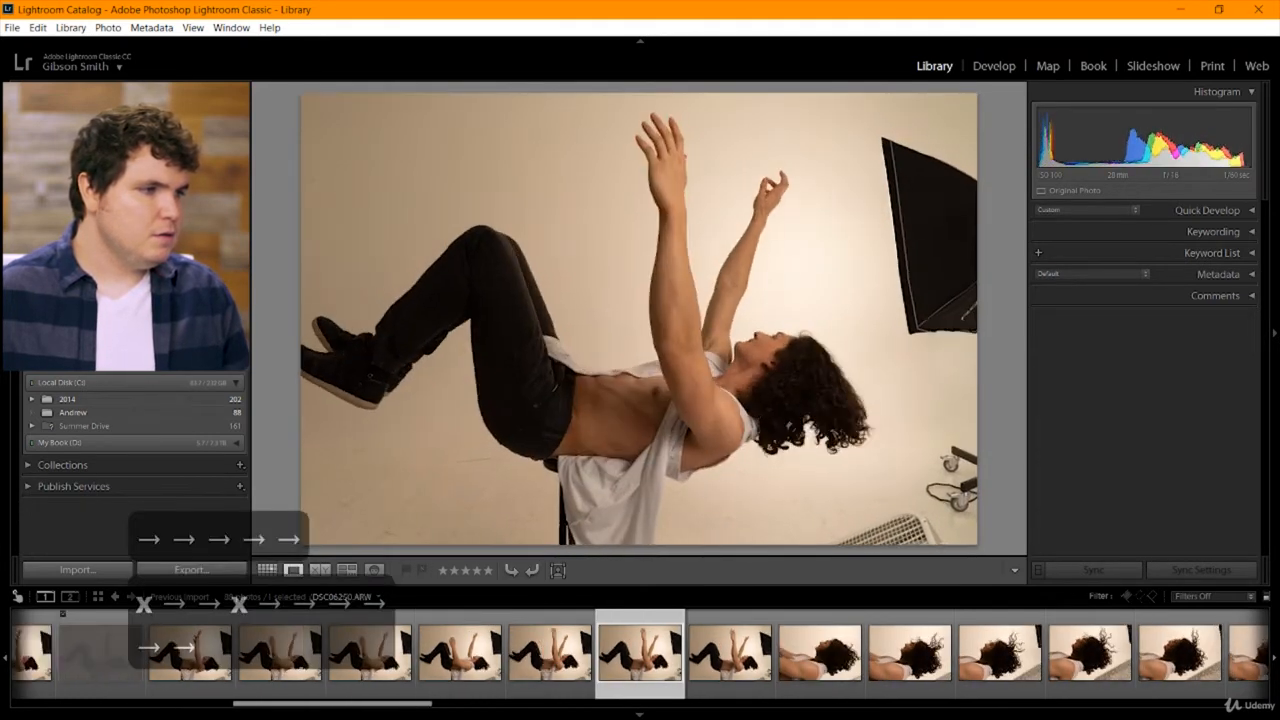
key("Right")
key("Right")
key("Right")
key("Right")
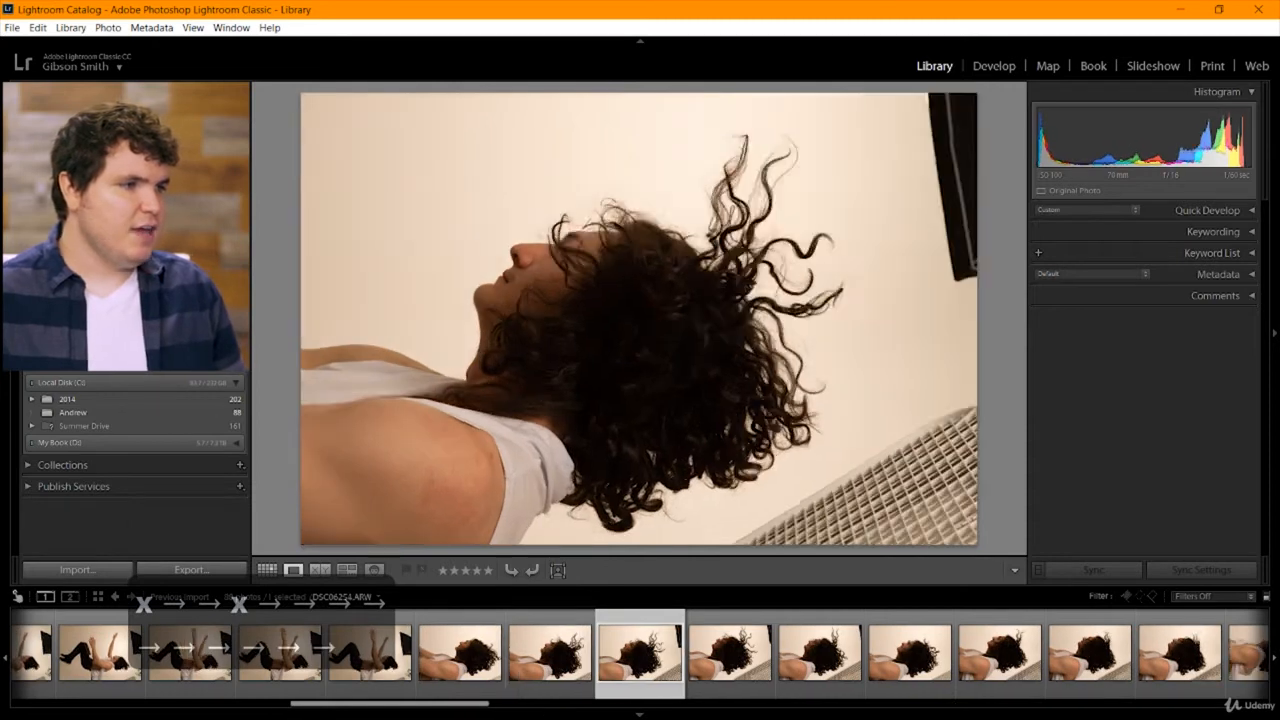
key("Right")
key("Right")
key("Right")
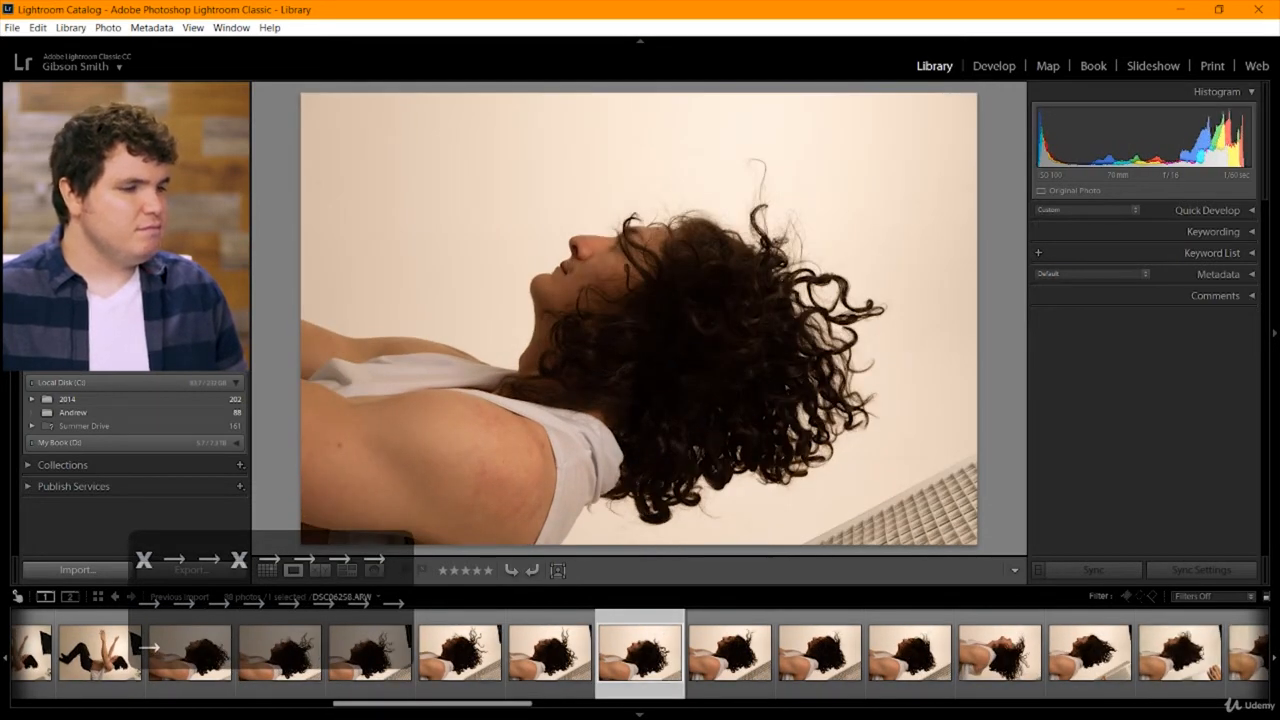
key("Right")
key("Right")
key("Right")
key("Right")
key("Right")
key("Right")
key("Right")
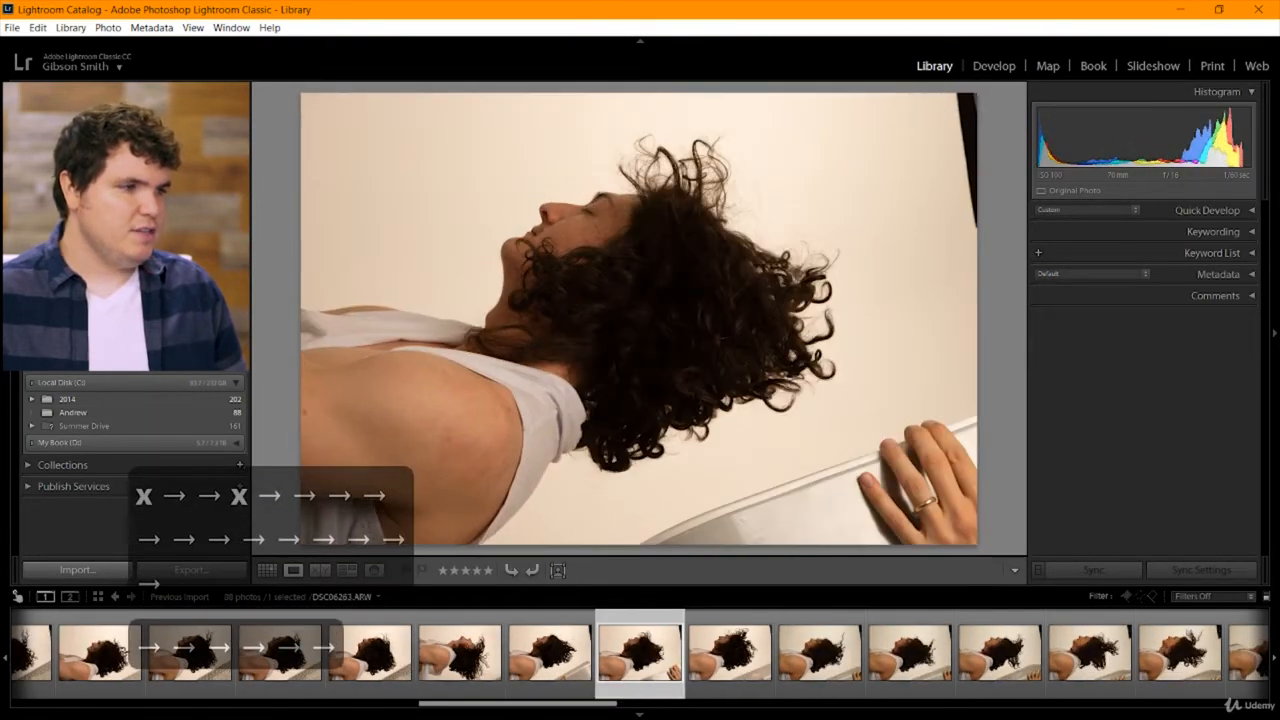
key("Right")
key("Right")
key("Right")
key("Right")
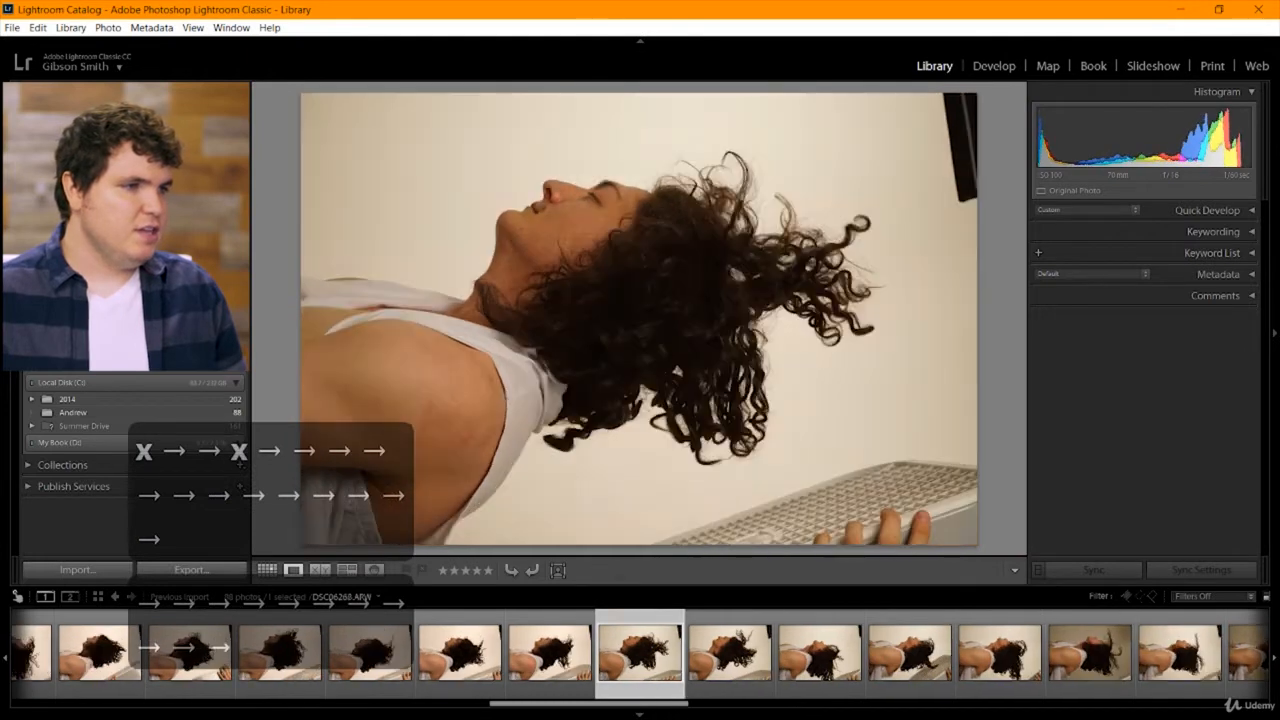
key("Right")
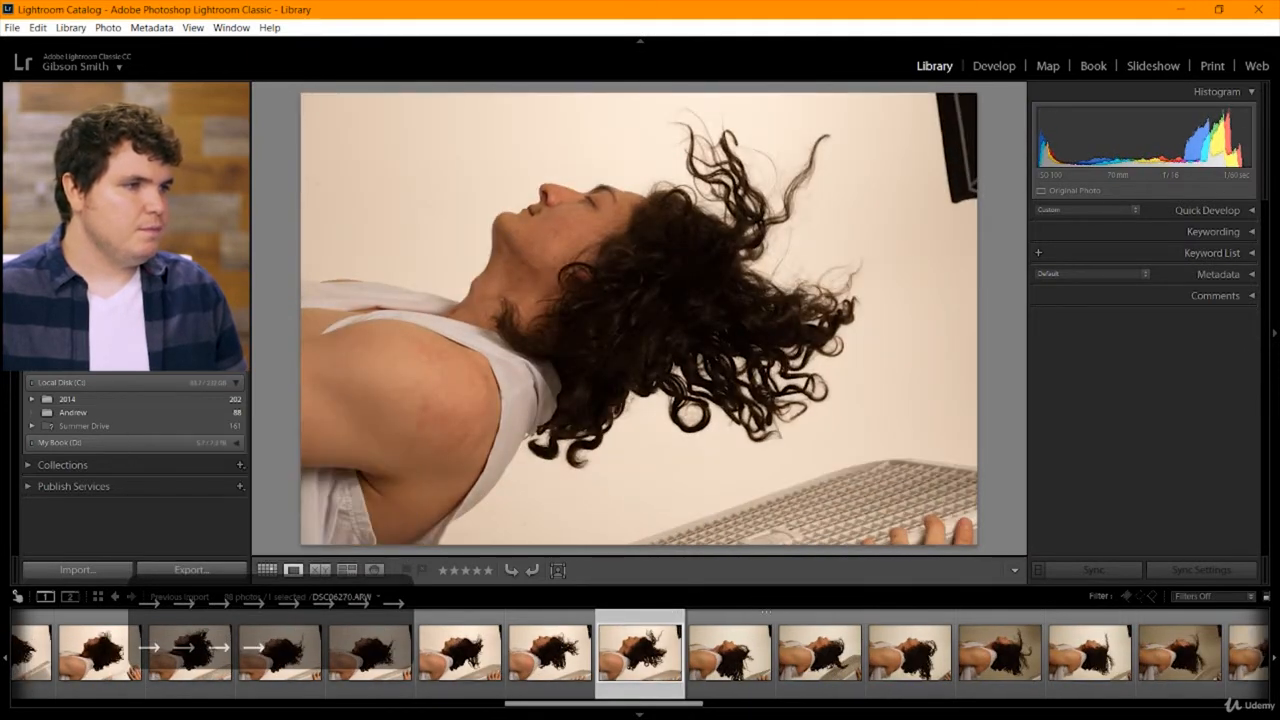
key("Right")
Reject the underexposed hair shots DSC06274 and the one between DSC06275 and DSC06277, ending on DSC06277.
key("Right")
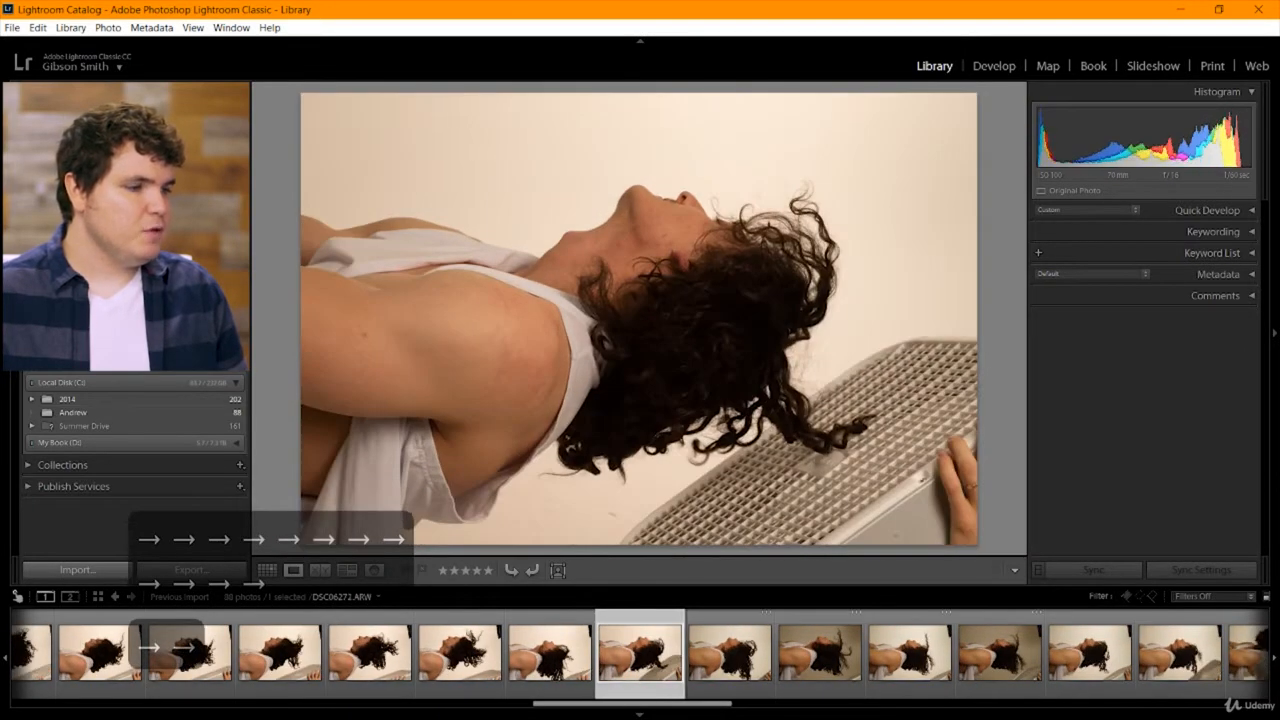
key("Right")
key("Right")
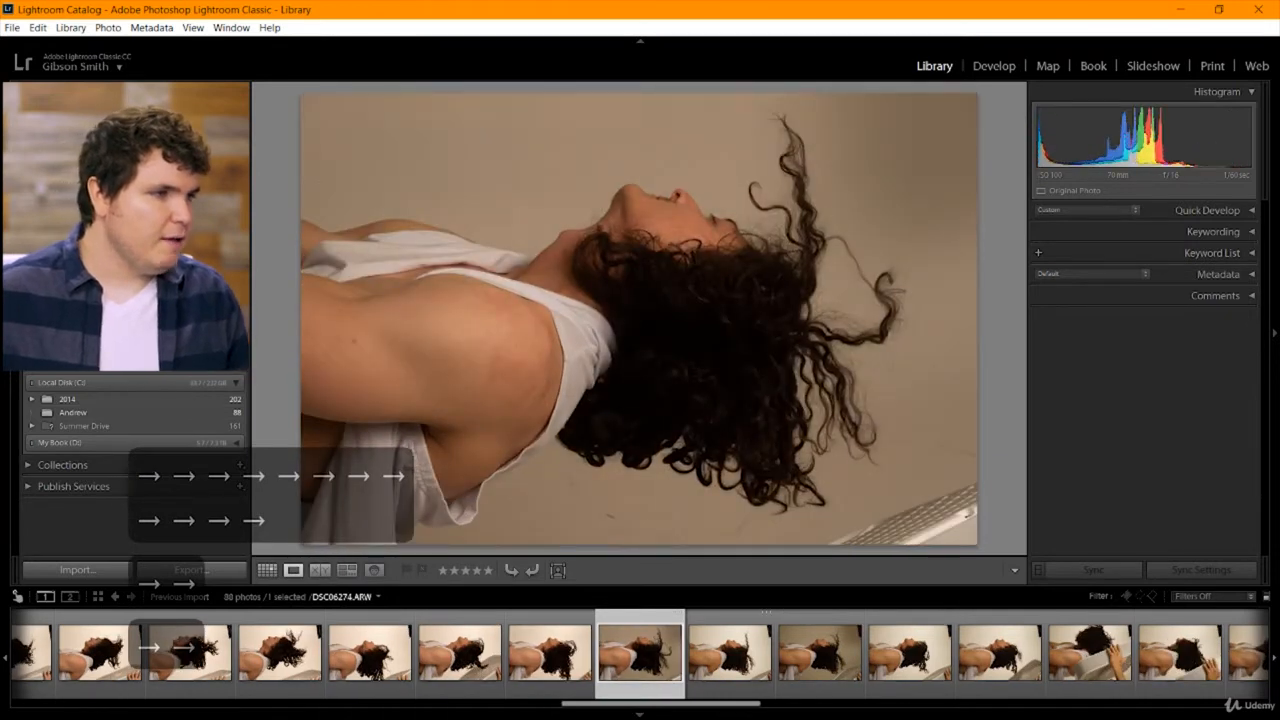
key("x")
key("Right")
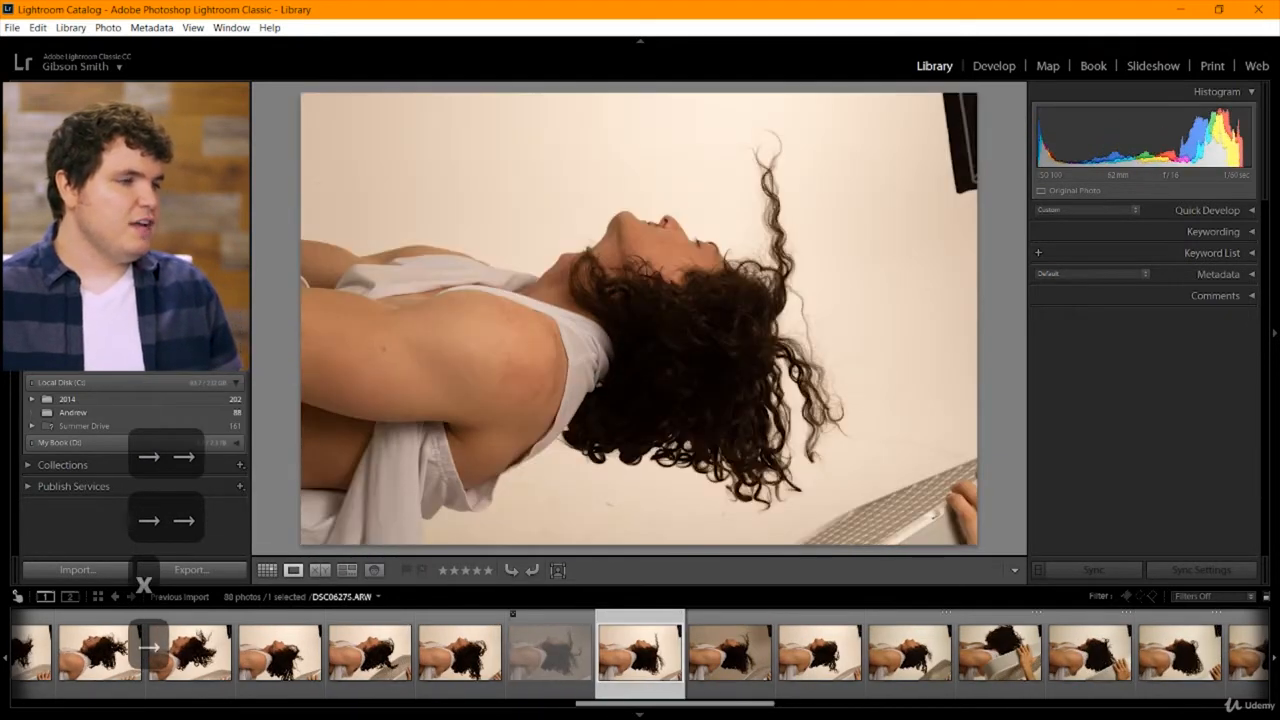
key("Right")
key("x")
key("Right")
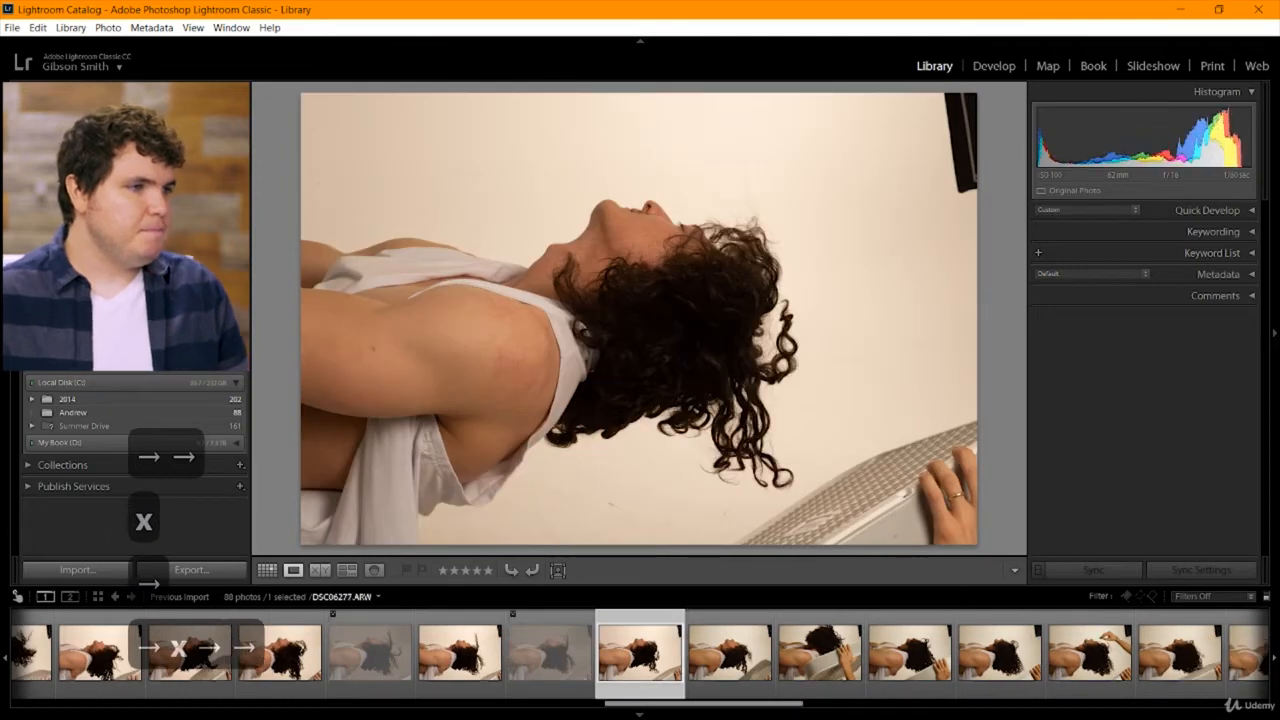
Browse the next hair shots and compare DSC06281, DSC06282 and DSC06283 with each other at full frame.
key("Right")
key("Right")
key("Right")
key("Right")
key("Right")
key("Right")
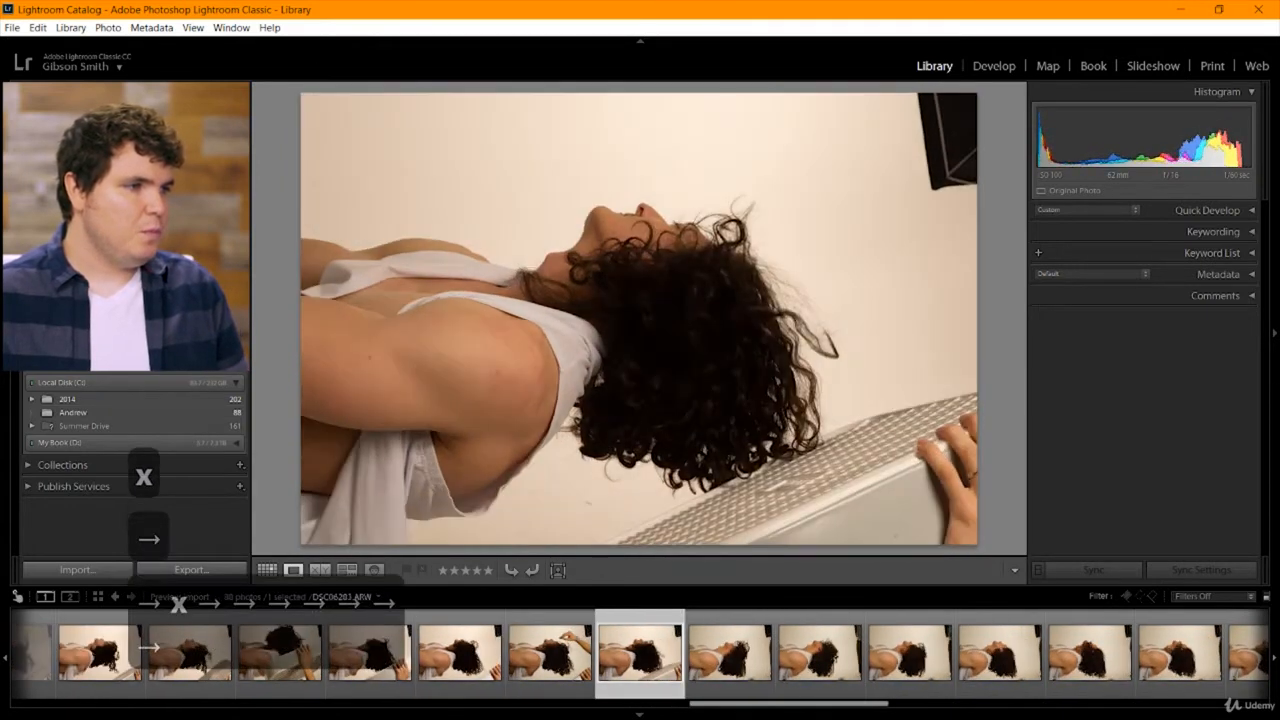
key("Left")
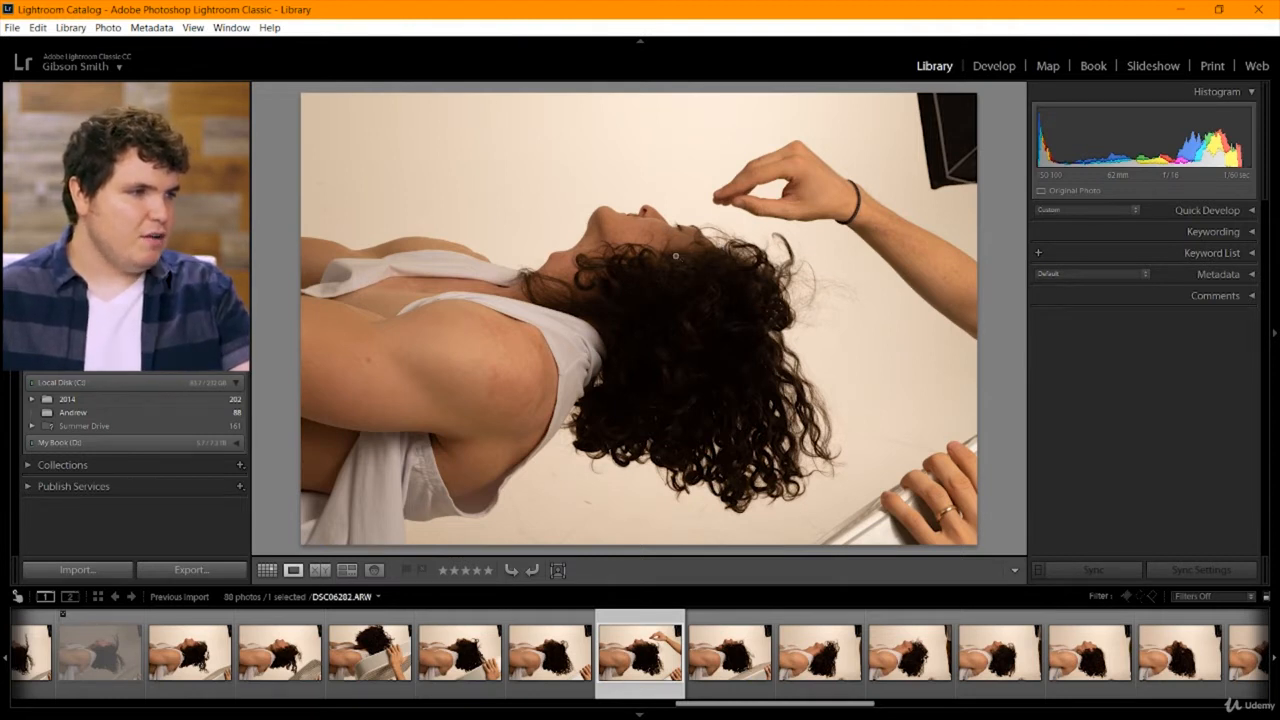
key("Right")
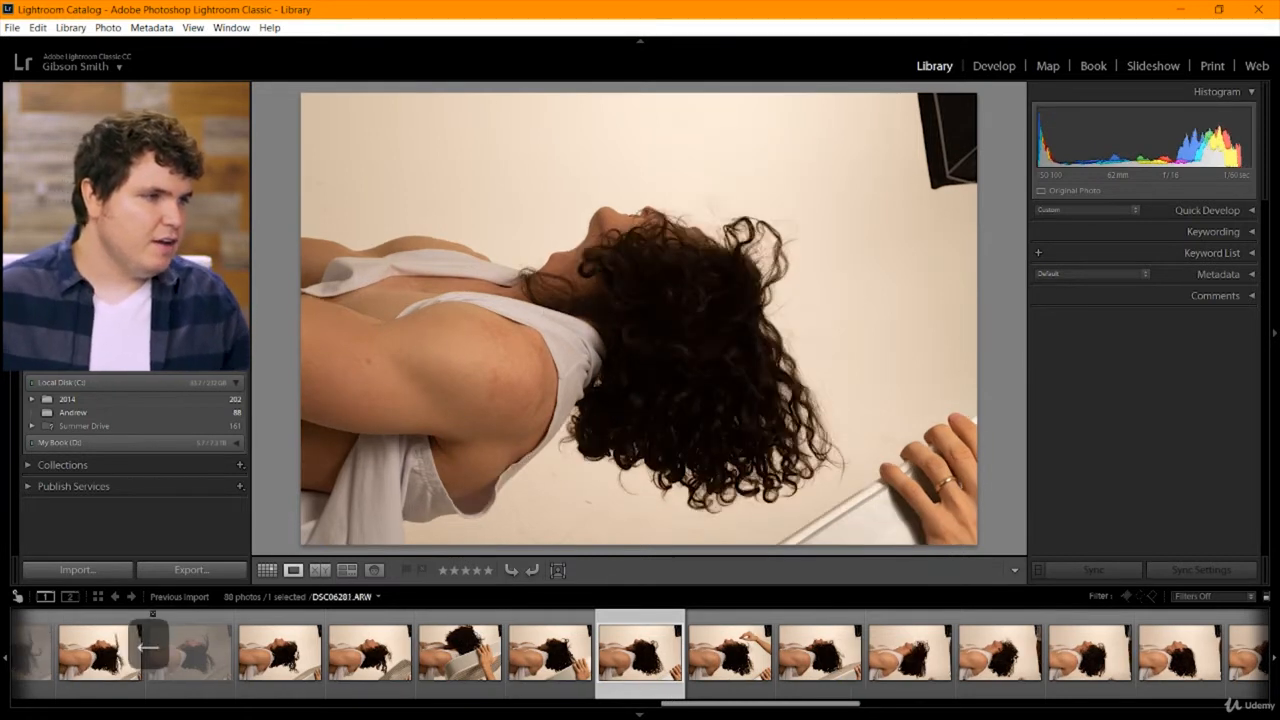
key("Right")
key("Left")
key("Right")
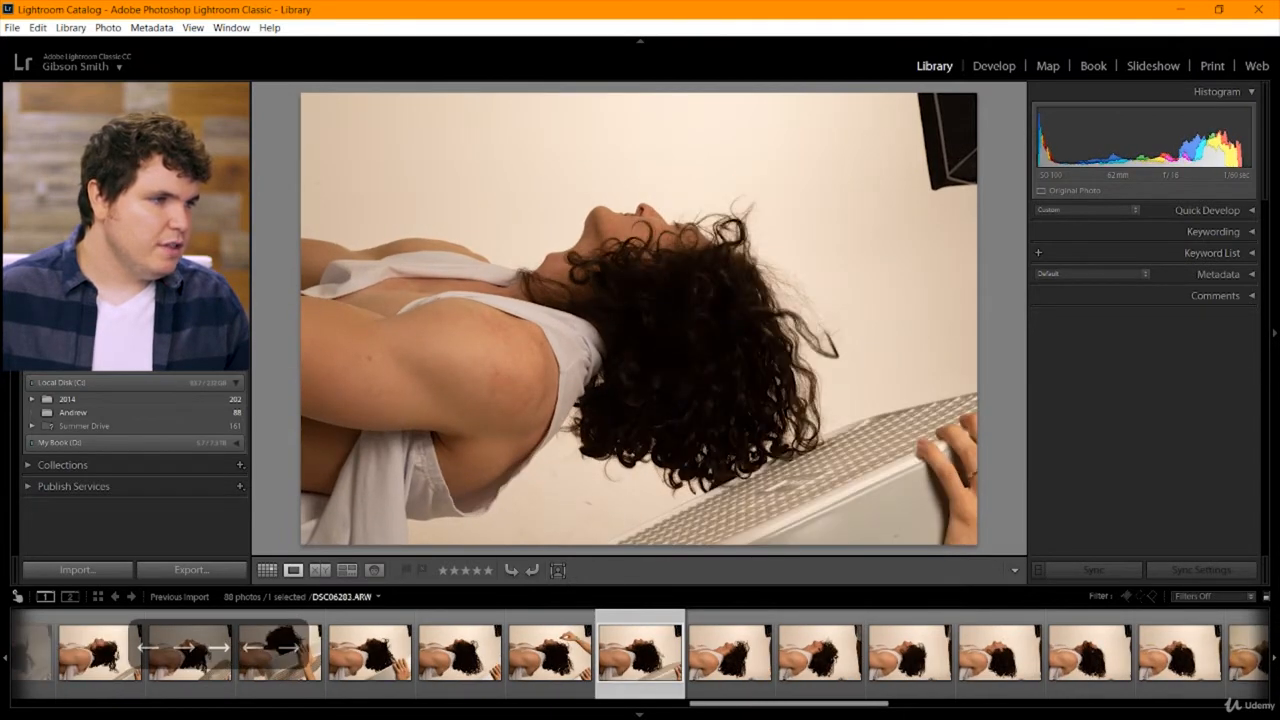
key("Left")
Compare the face and loose hair strands in DSC06282 and DSC06283 up close, ending on the full DSC06282 frame.
left_click(696, 236)
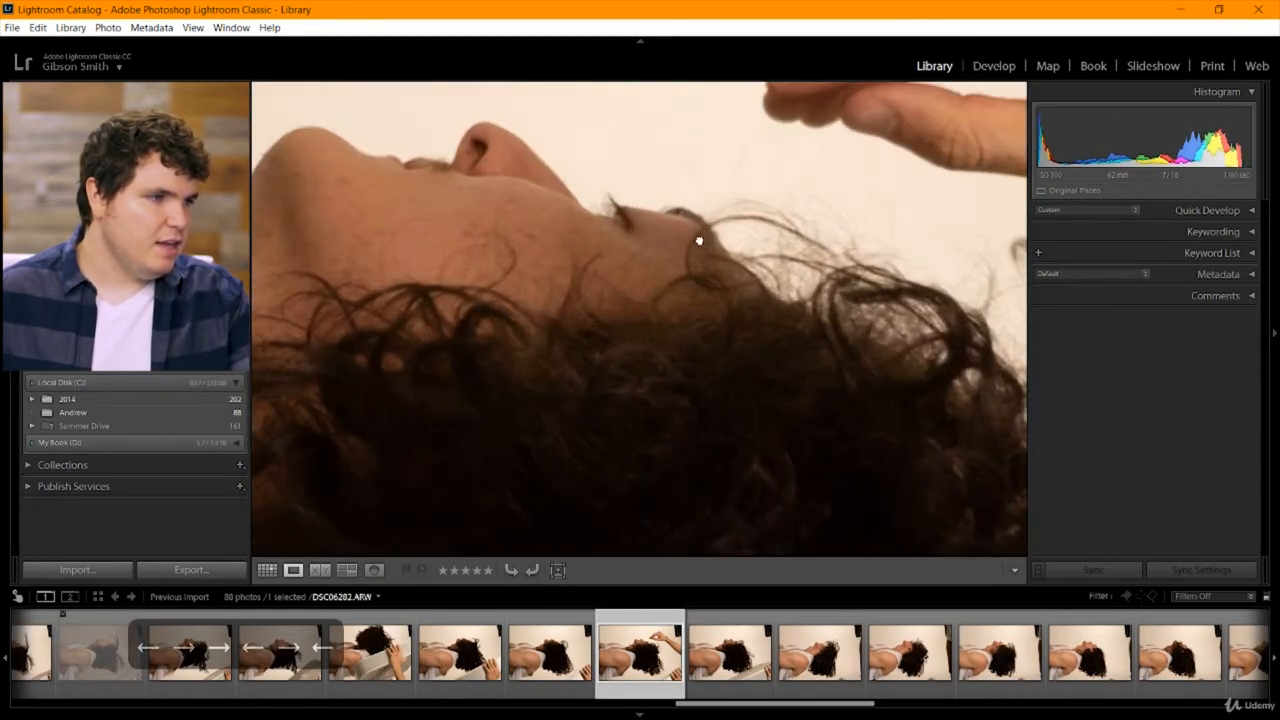
left_click_drag(697, 240, 664, 299)
key("Right")
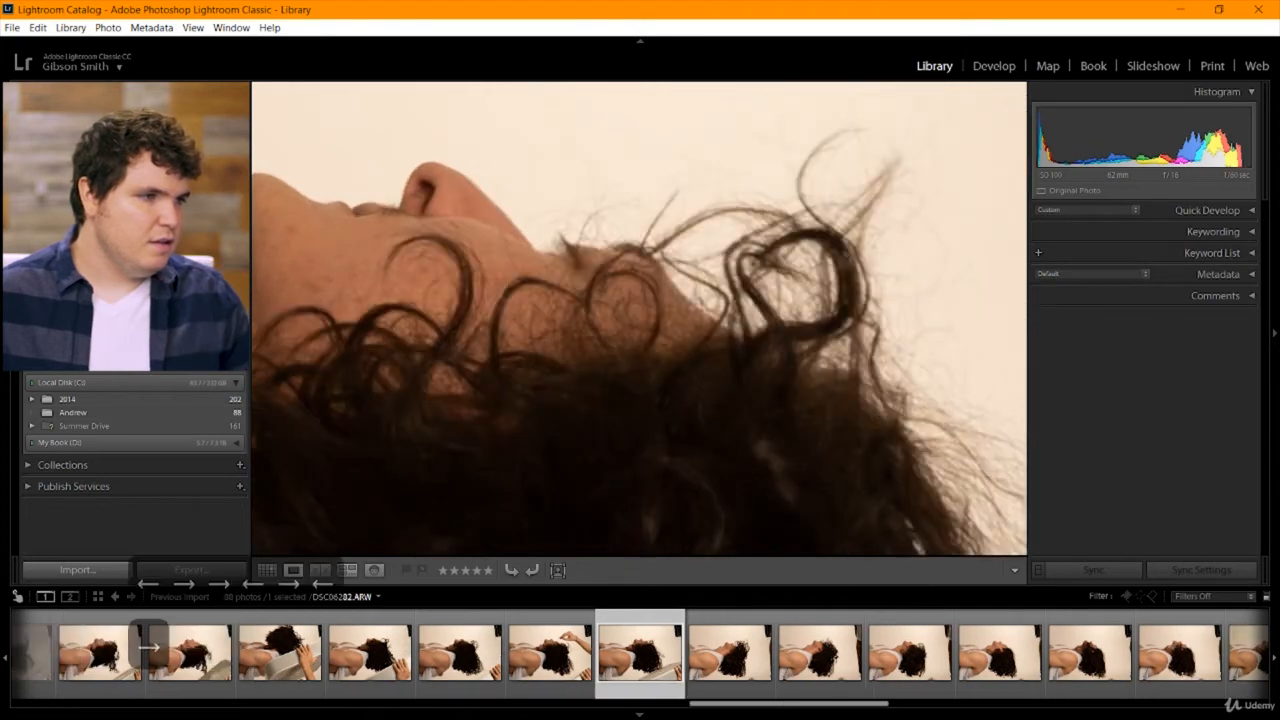
key("Left")
key("Right")
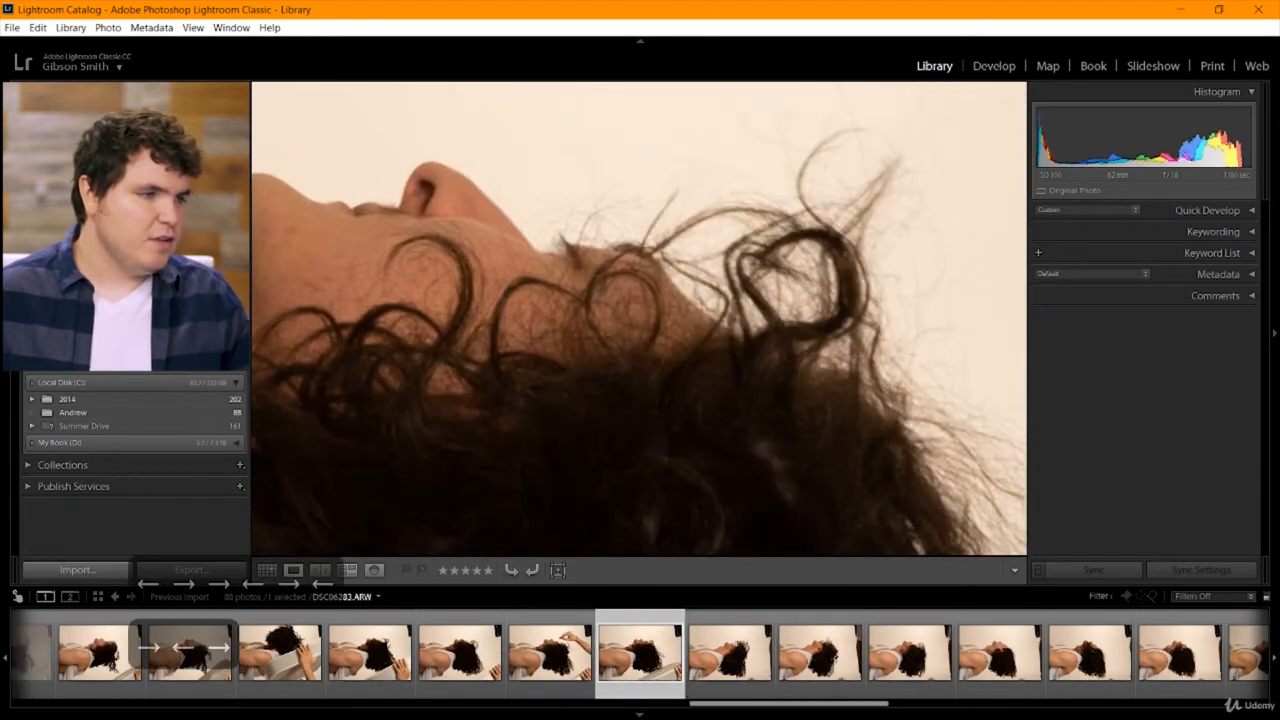
key("Left")
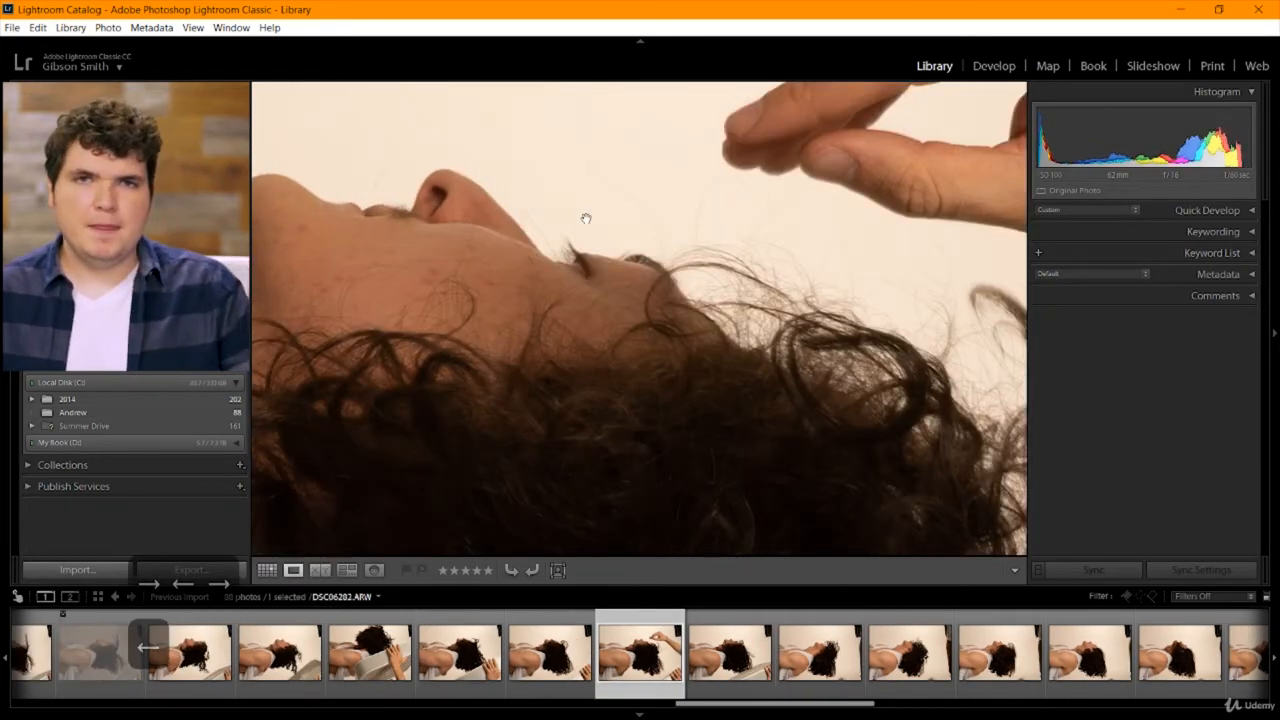
left_click(628, 256)
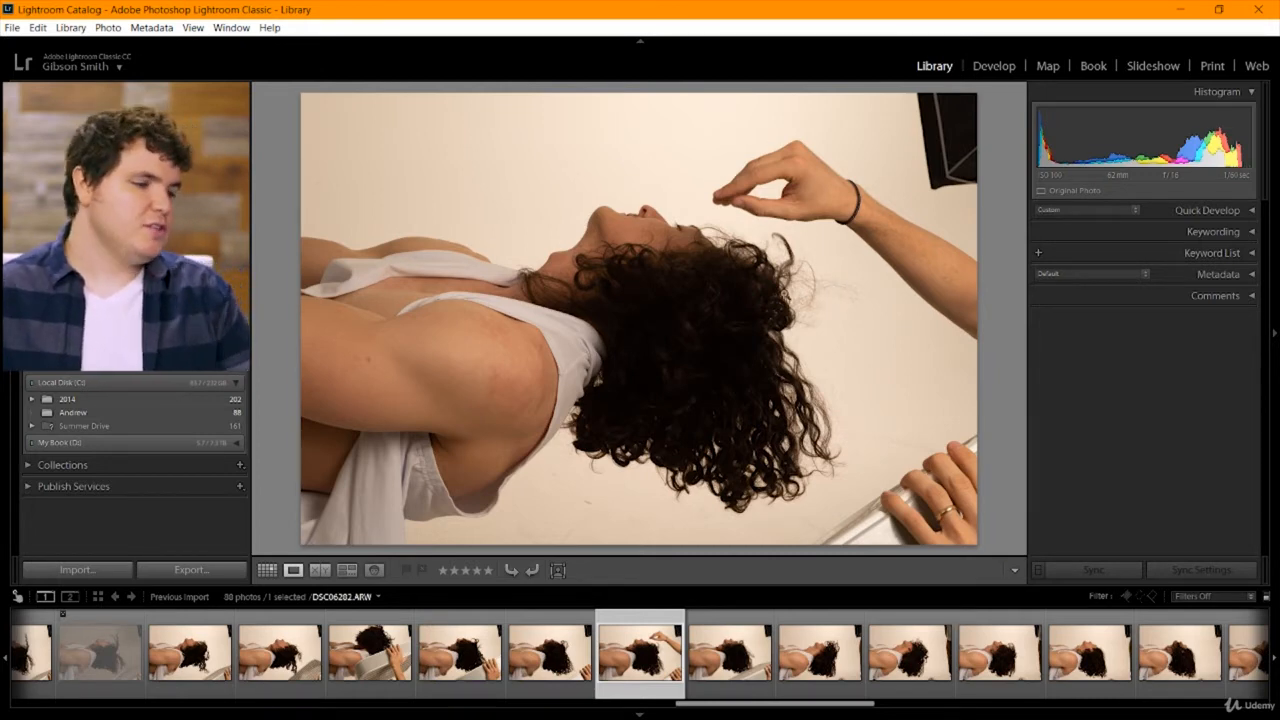
Review the hair close-ups following DSC06282 one by one through DSC06290.
key("Right")
key("Right")
key("Right")
key("Right")
key("Right")
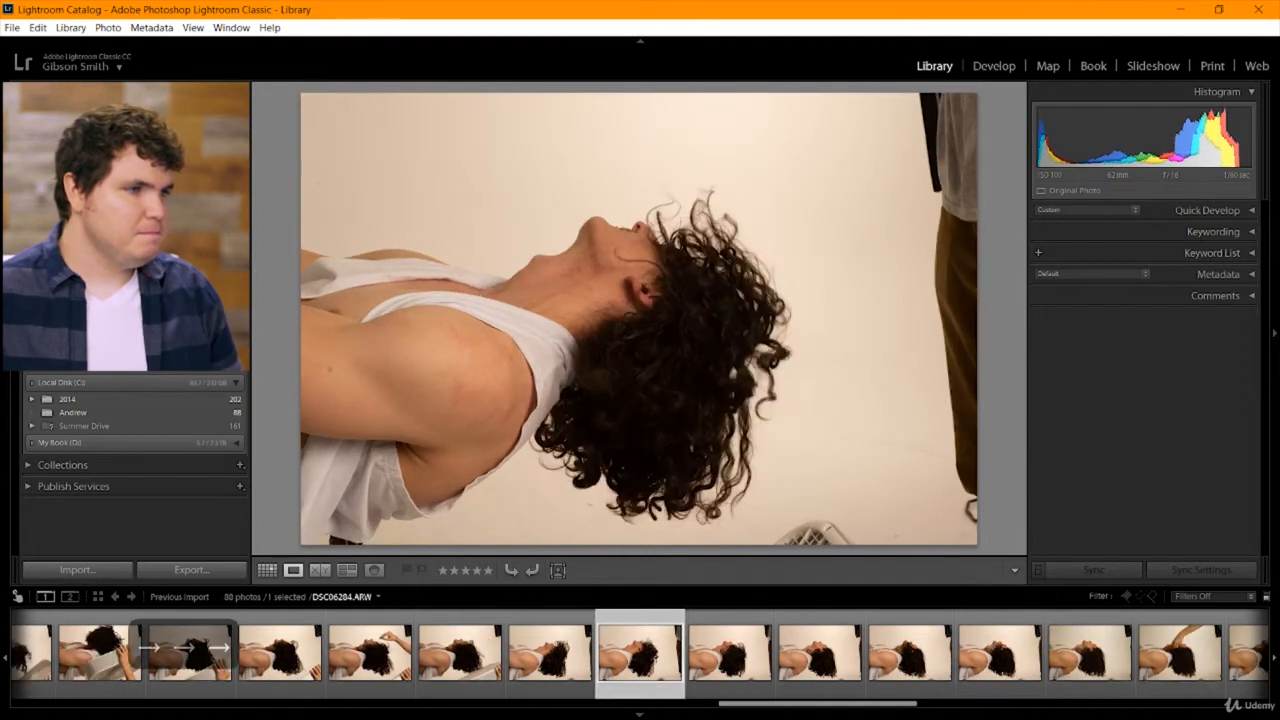
key("Right")
key("Right")
key("Right")
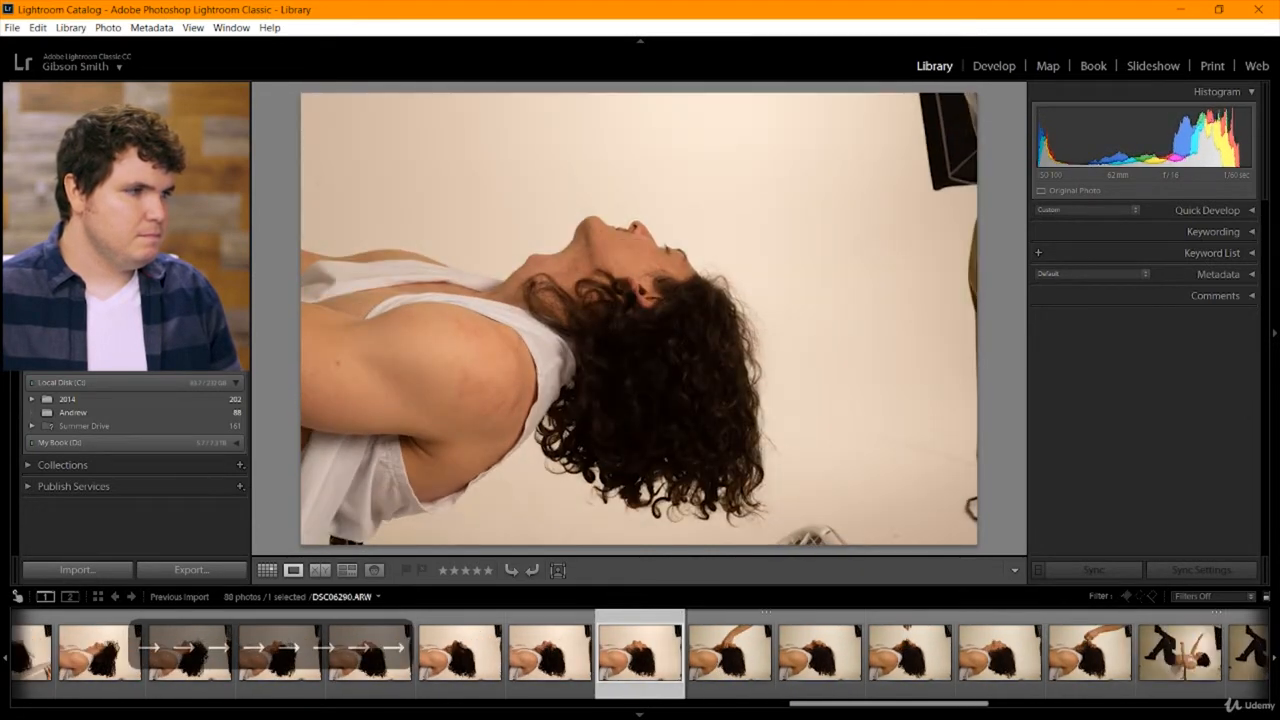
Reject hair shot DSC06291, in which a hand covers the face, and continue through the hair shots after it.
key("Right")
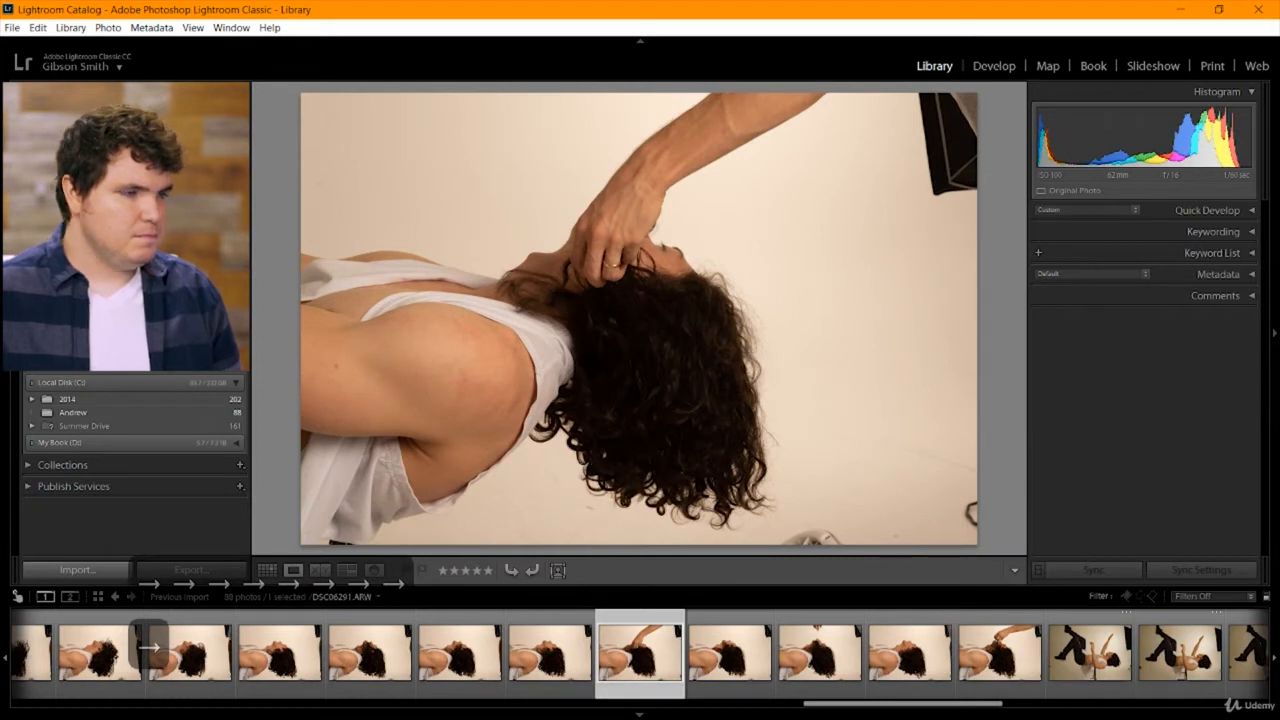
key("x")
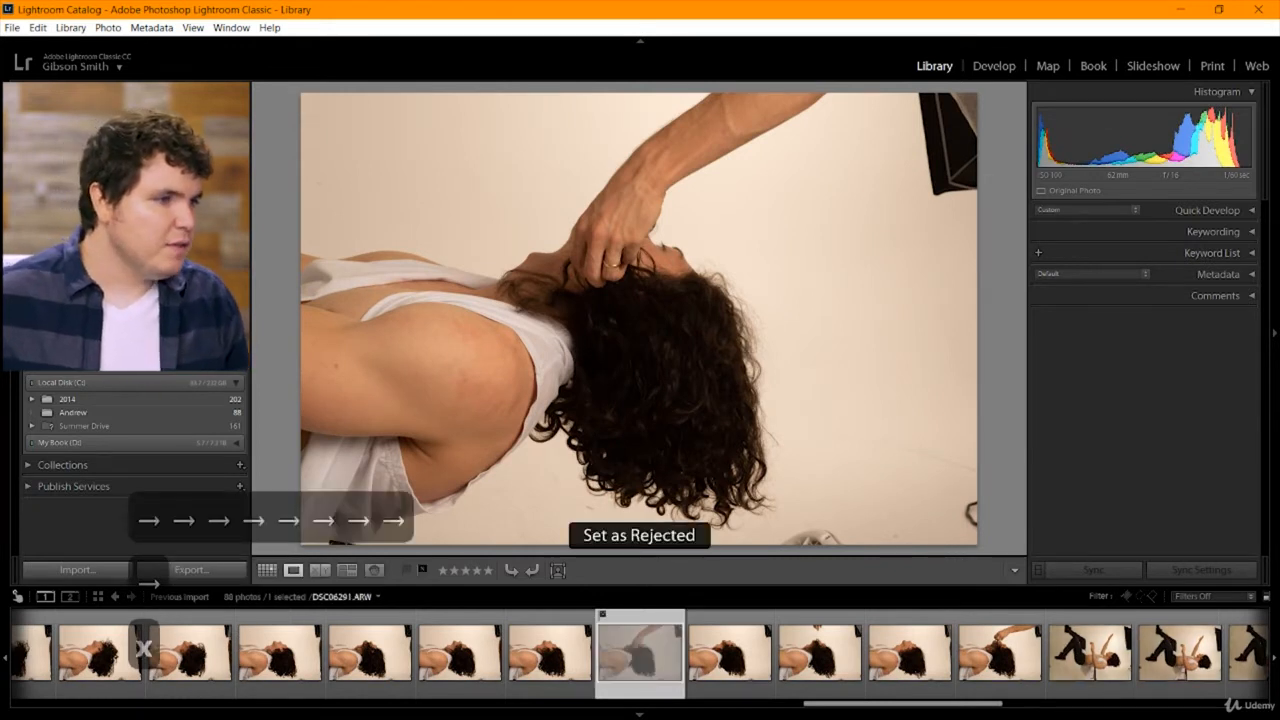
key("Right")
key("Right")
key("Right")
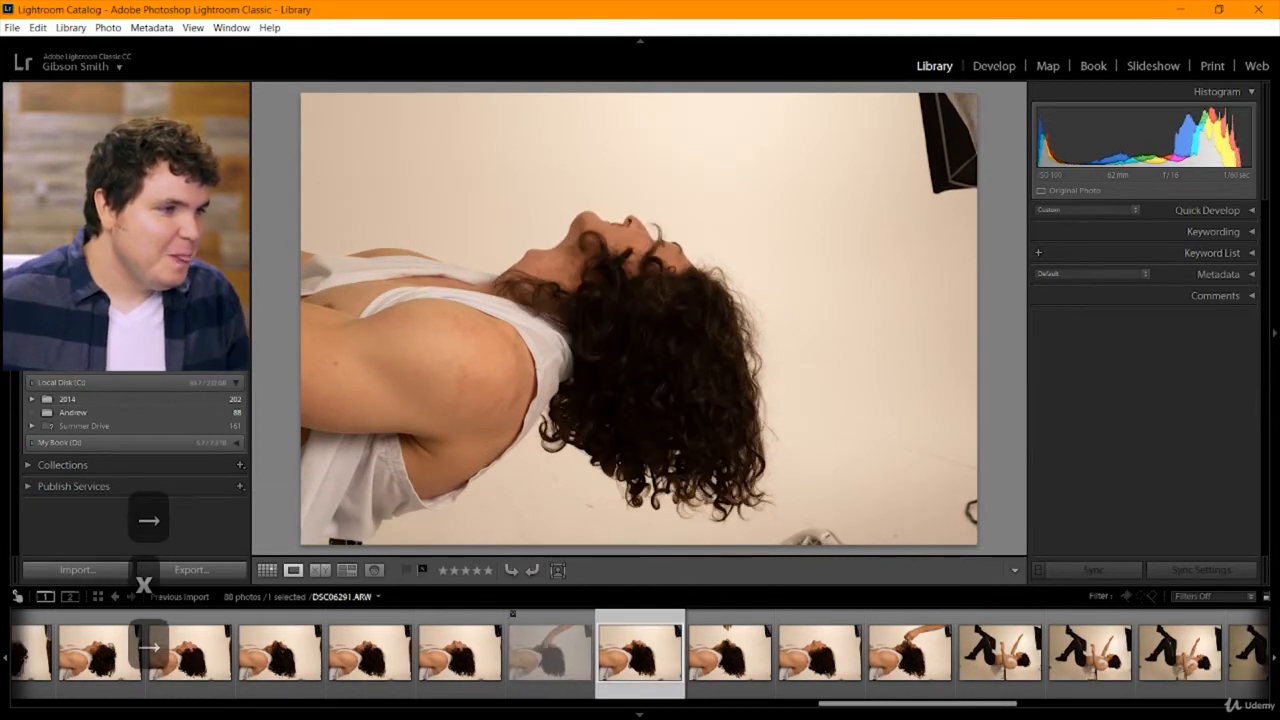
Compare the first full-body falling poses DSC06296 and DSC06297 and reject DSC06296.
key("Right")
key("Right")
key("Right")
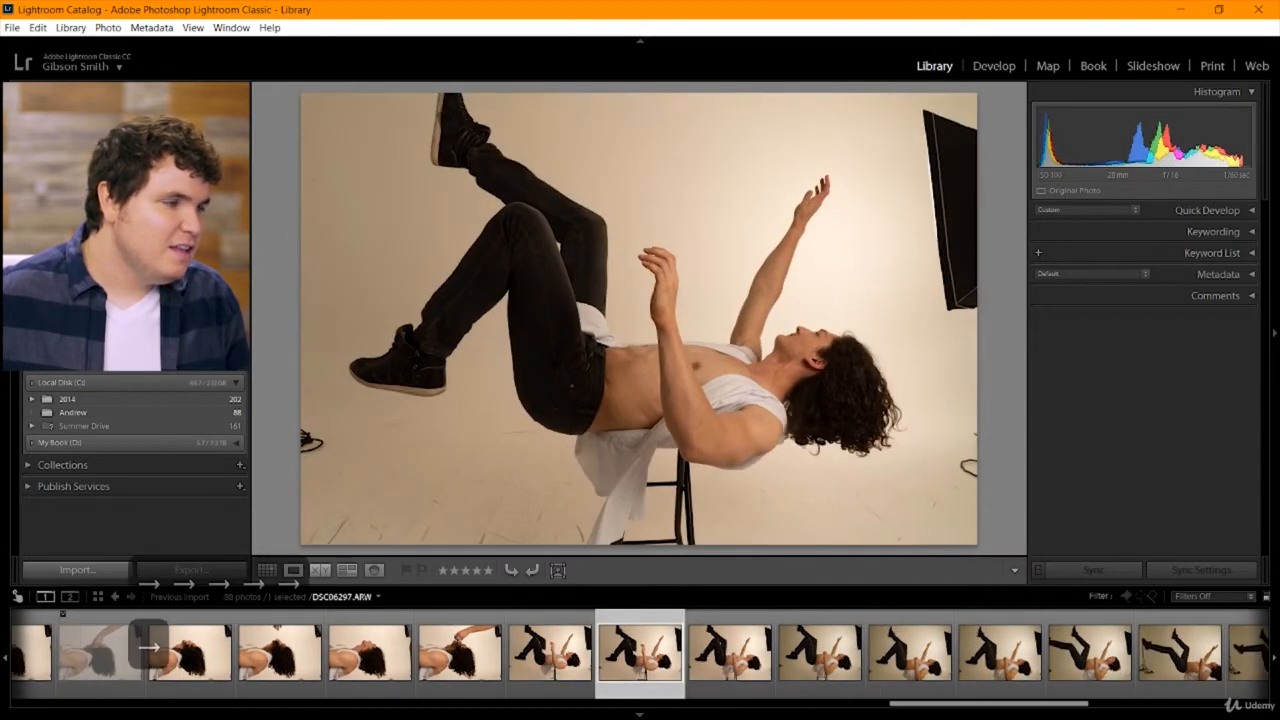
key("Right")
key("Right")
key("Right")
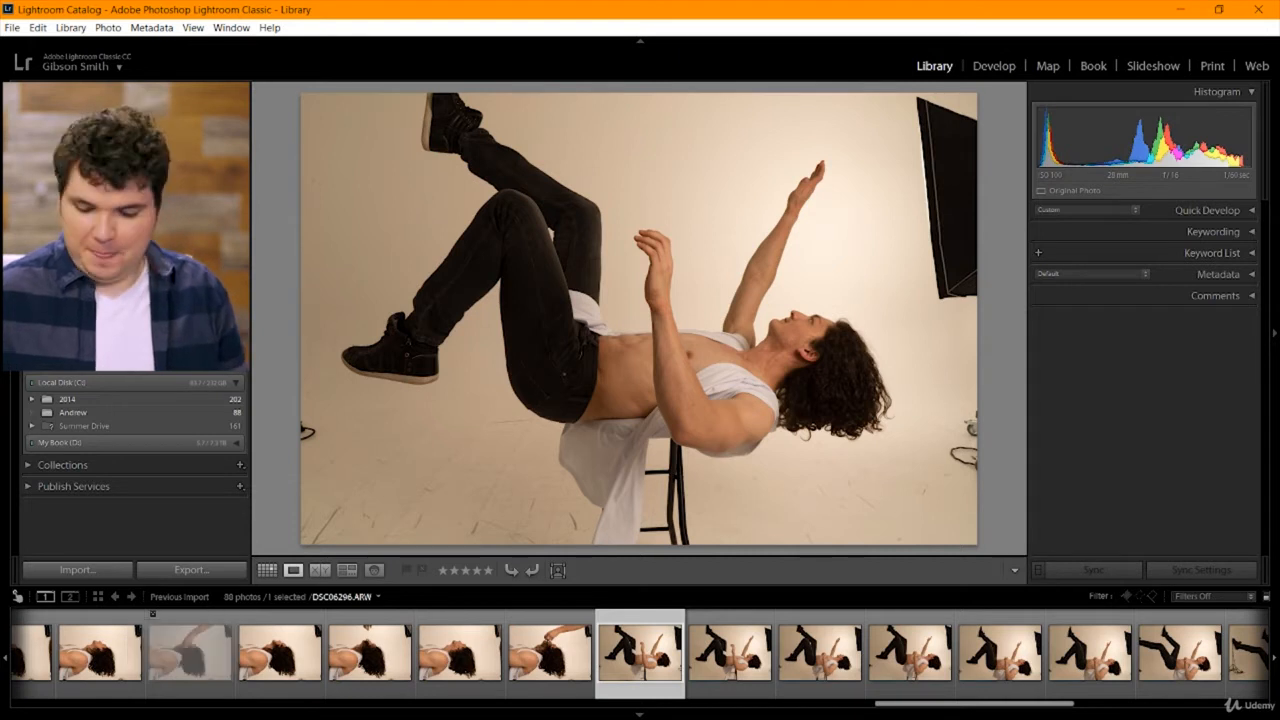
key("x")
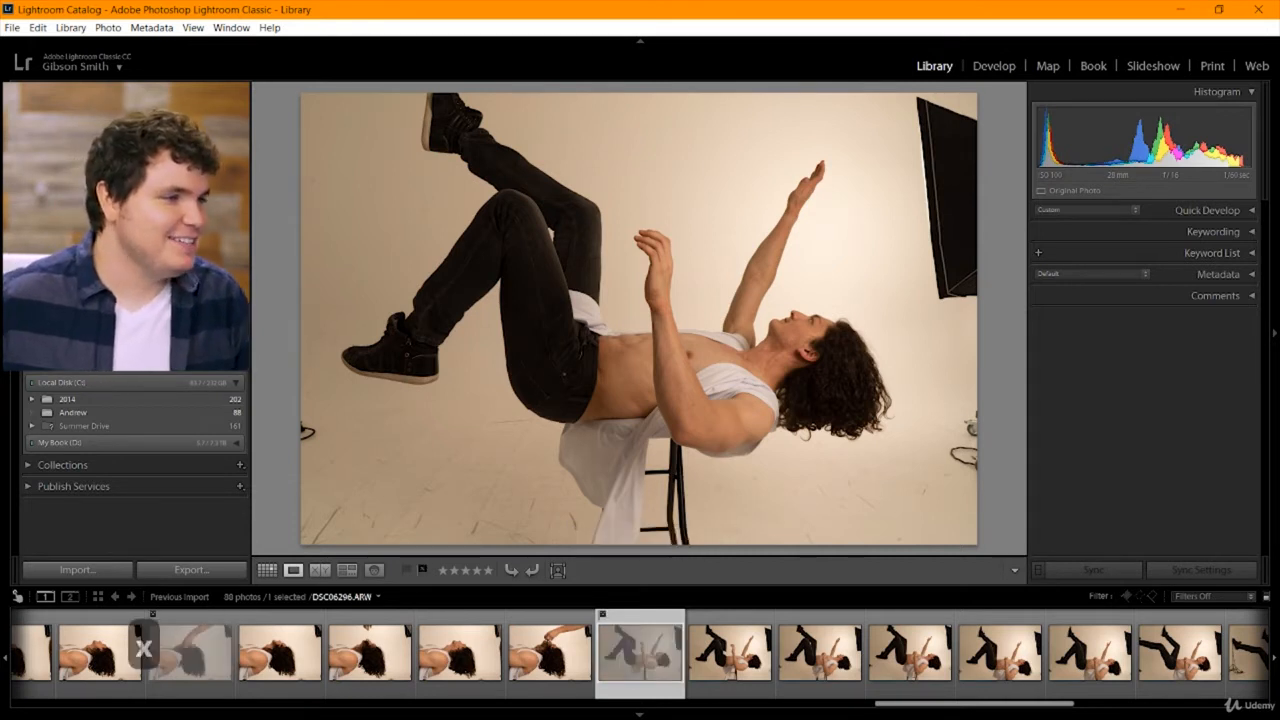
Compare DSC06297 with its neighbouring shots and reject the similar pose DSC06299.
key("Right")
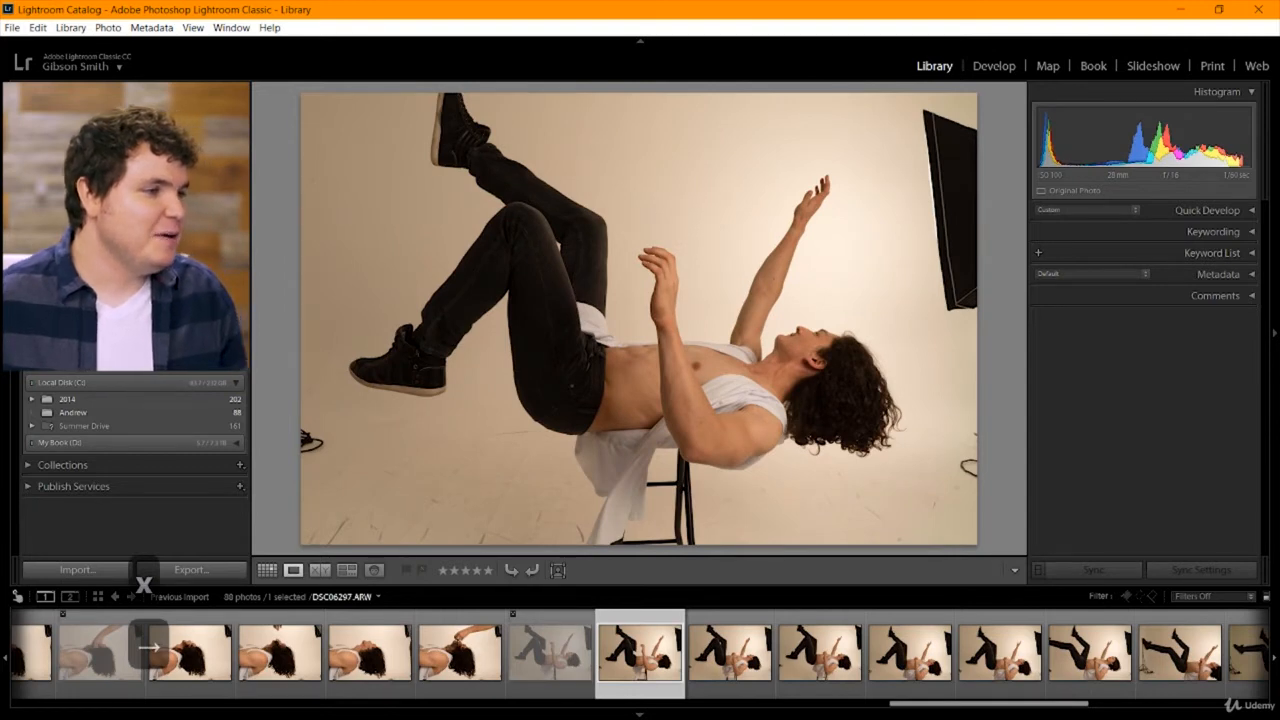
key("Right")
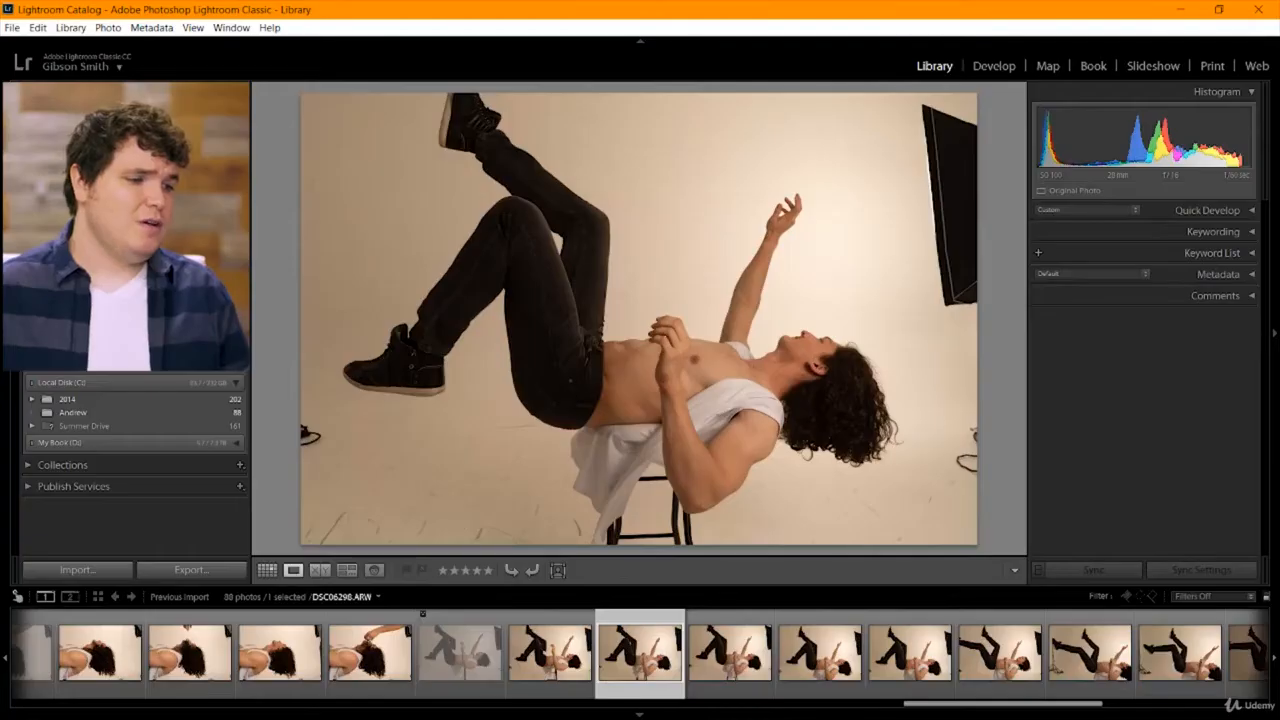
key("Left")
key("Left")
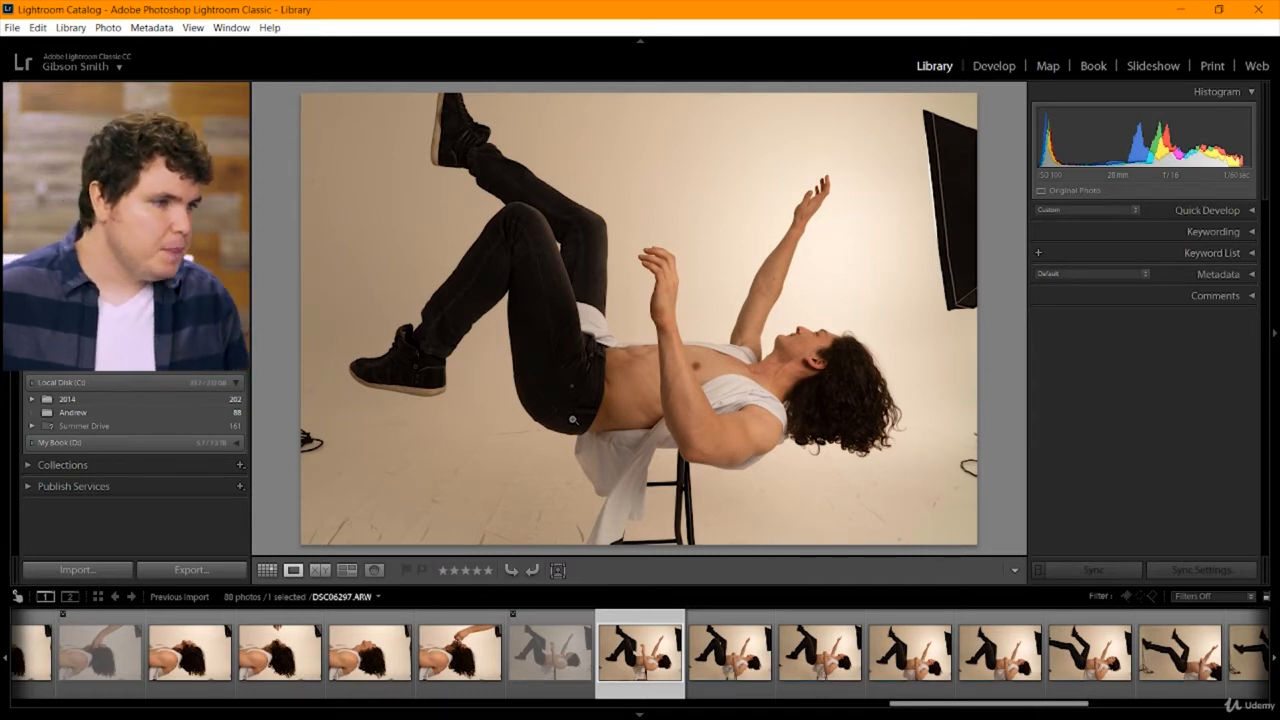
key("Right")
key("Right")
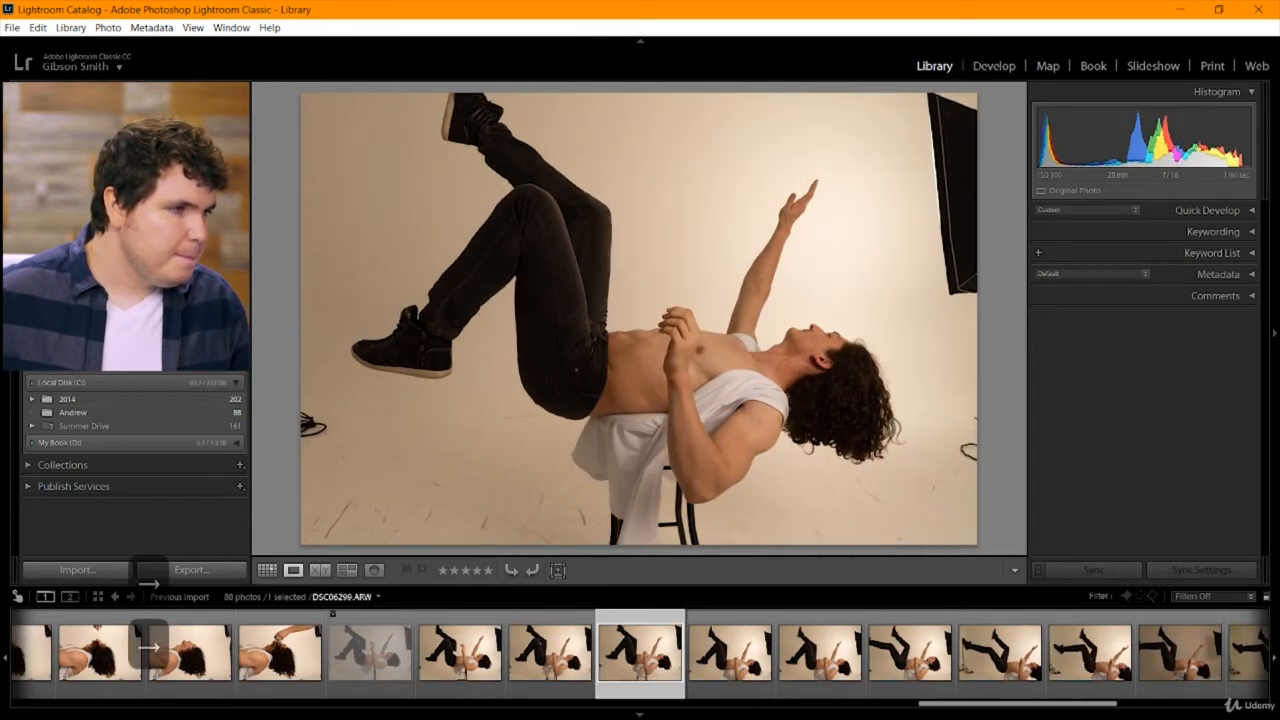
key("x")
Reject the extended-leg shots DSC06302 and DSC06303, comparing the latter with DSC06304.
key("Right")
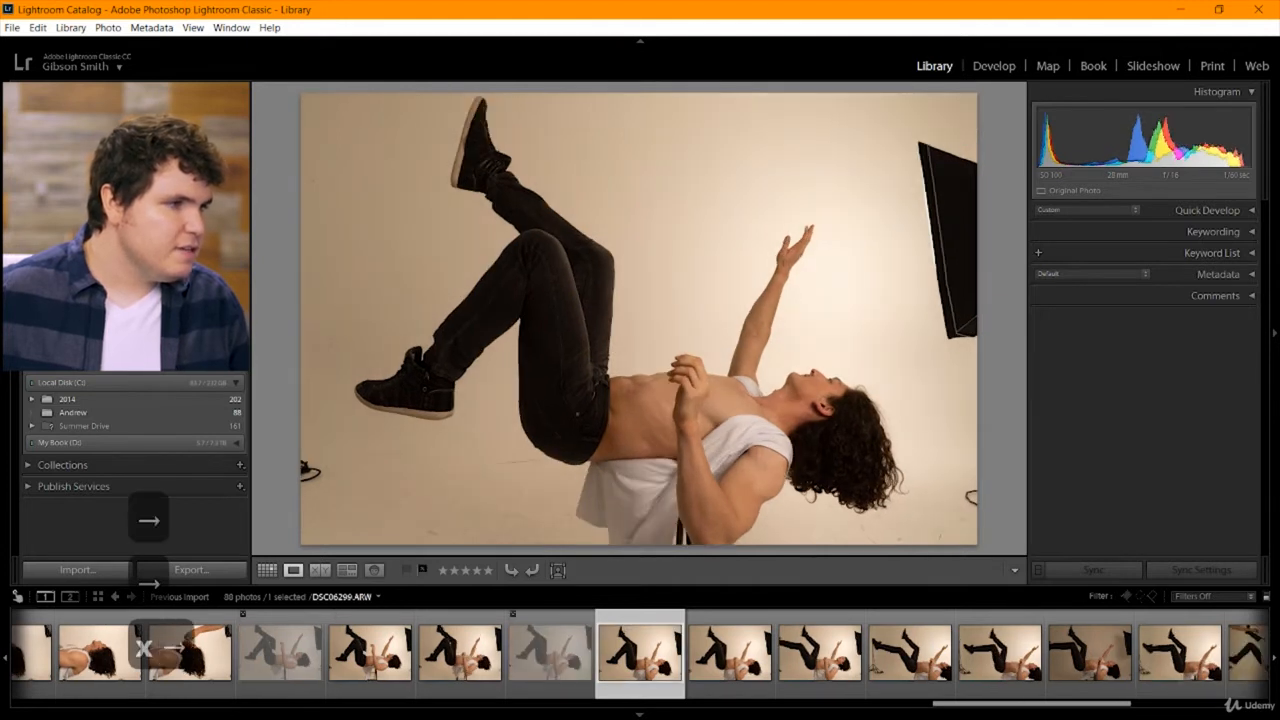
key("Right")
key("Right")
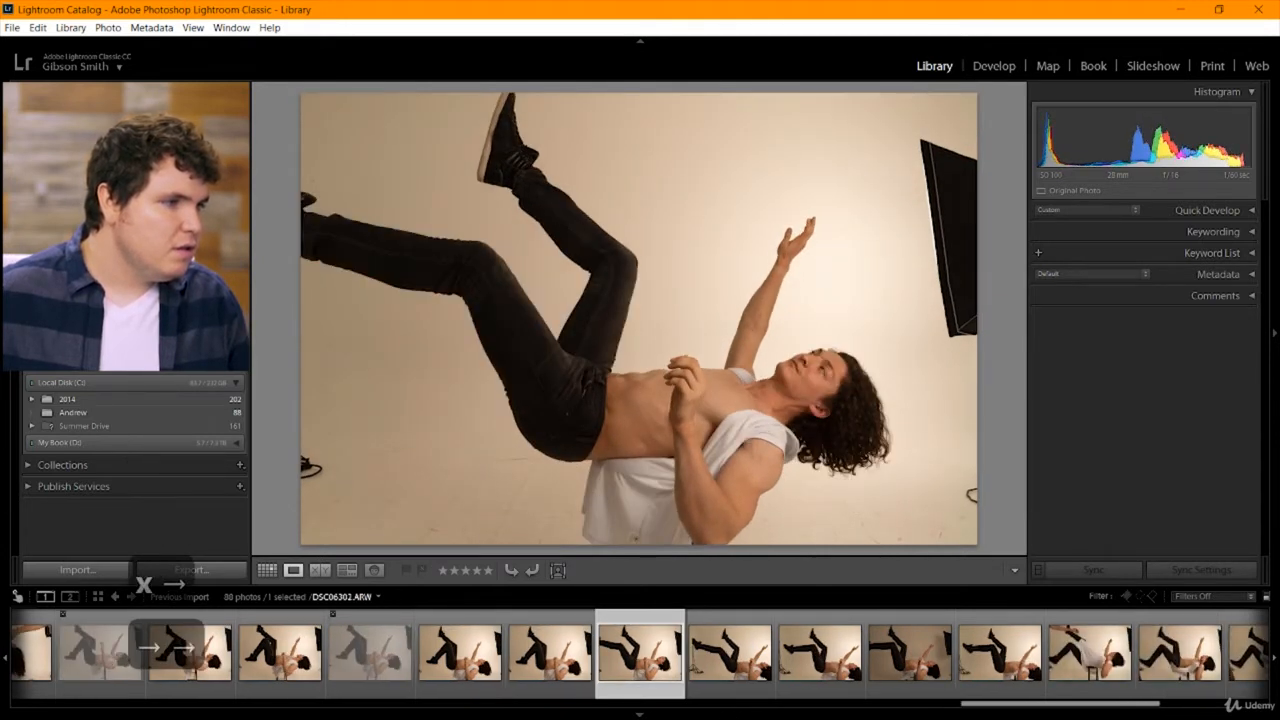
key("x")
key("Right")
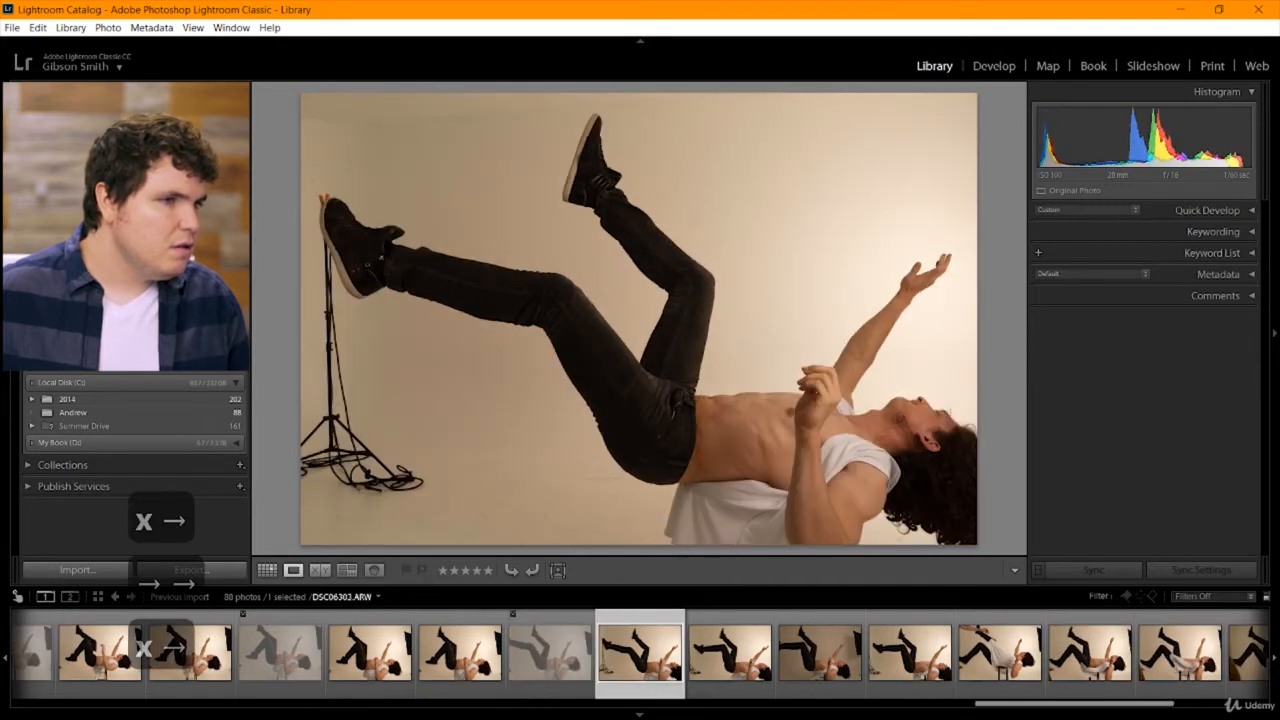
key("Right")
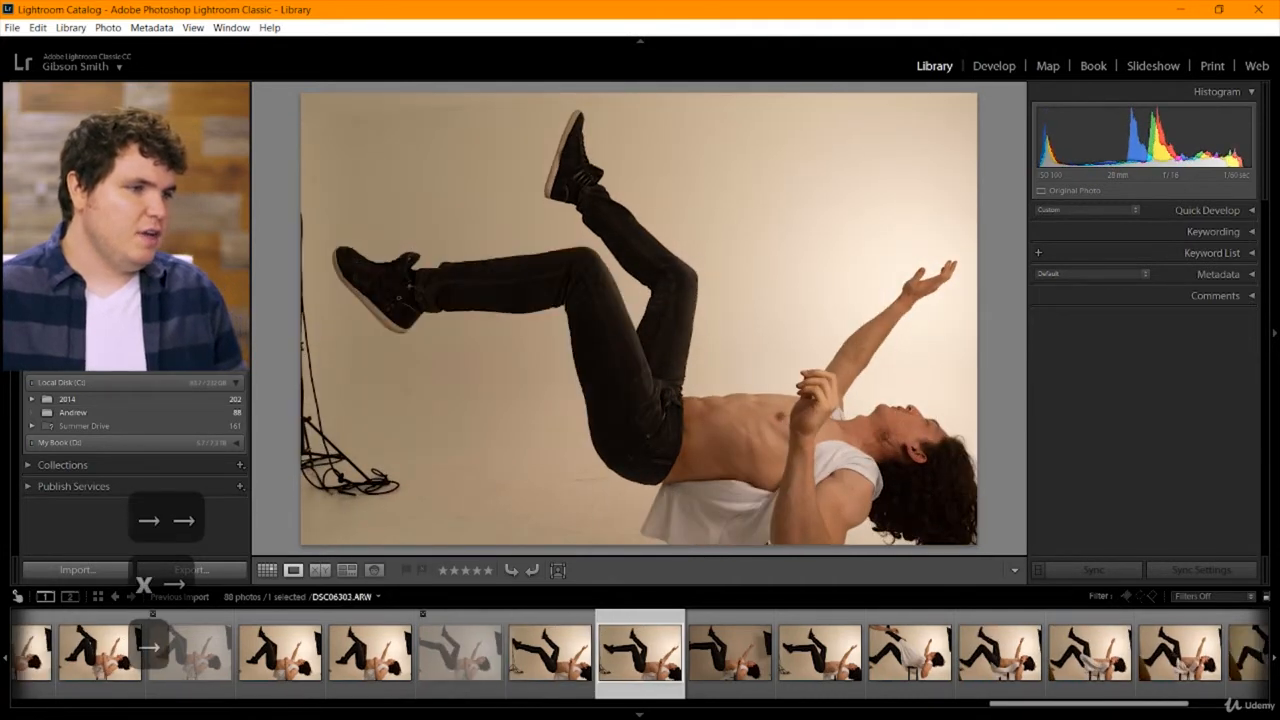
key("x")
key("Right")
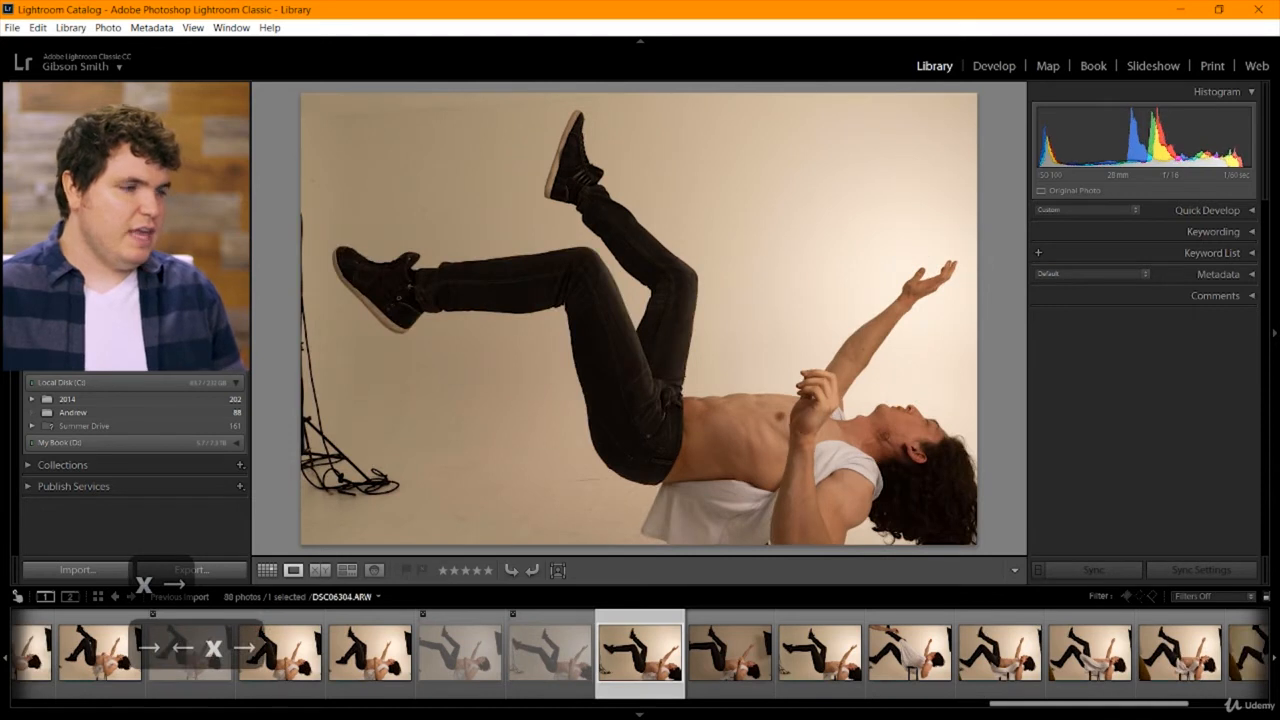
Reject the underexposed shot DSC06305 and shot DSC06307, where an assistant's arm reaches into the frame.
key("Right")
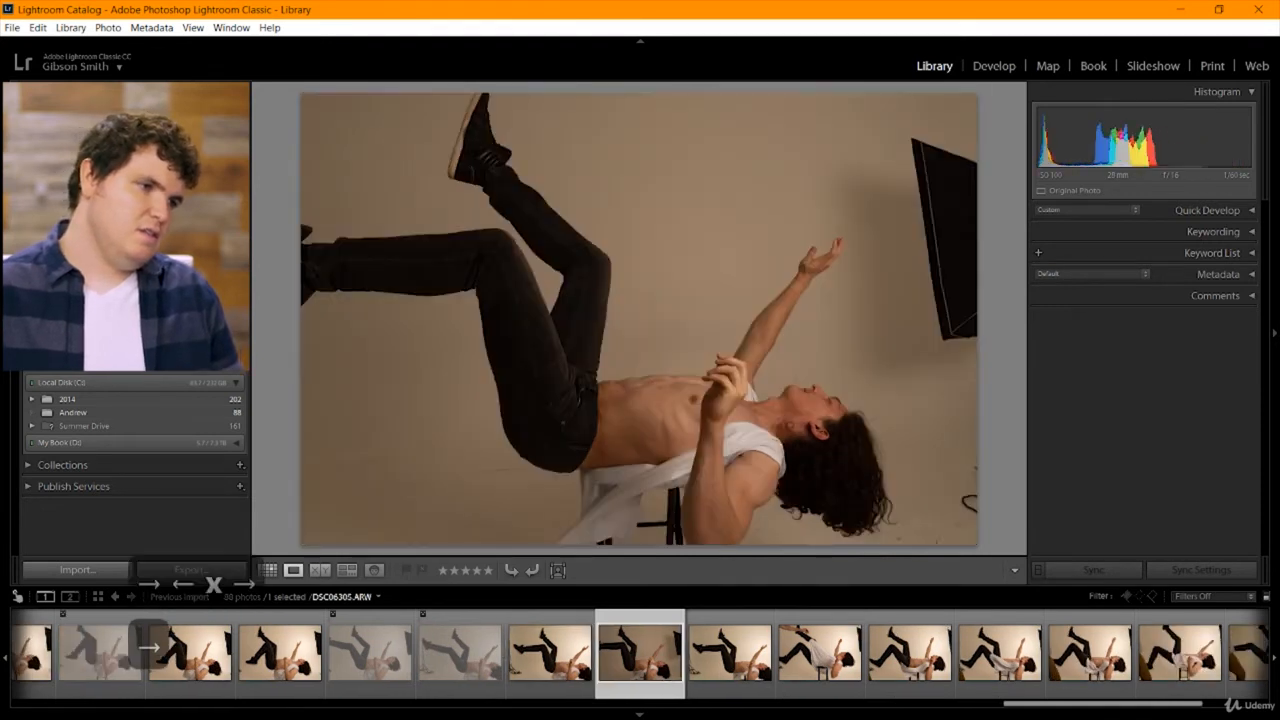
key("x")
key("Right")
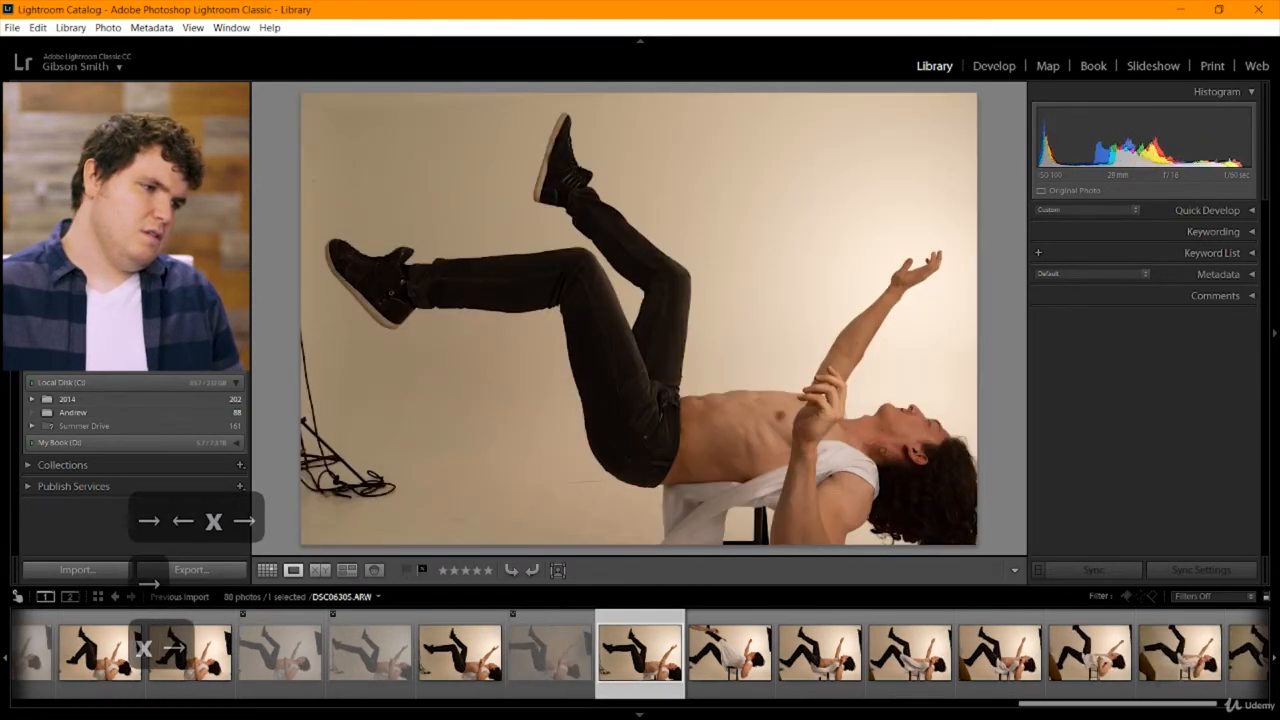
key("Right")
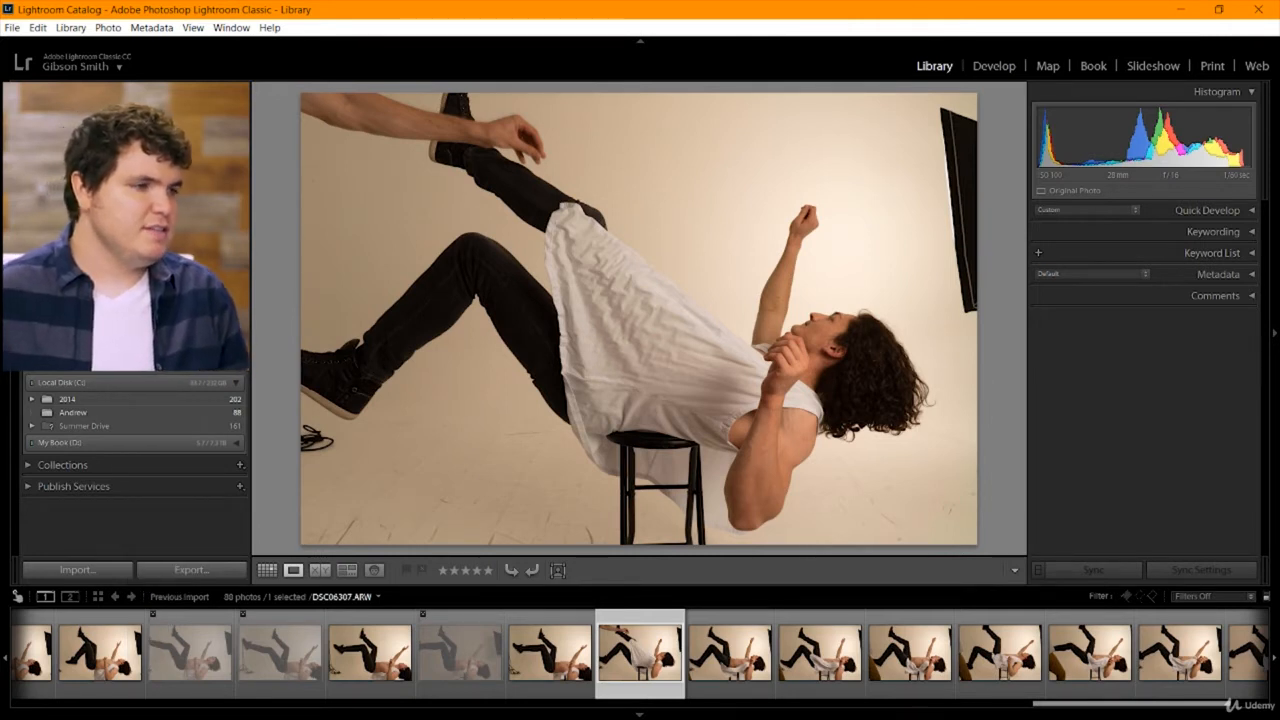
key("x")
key("Right")
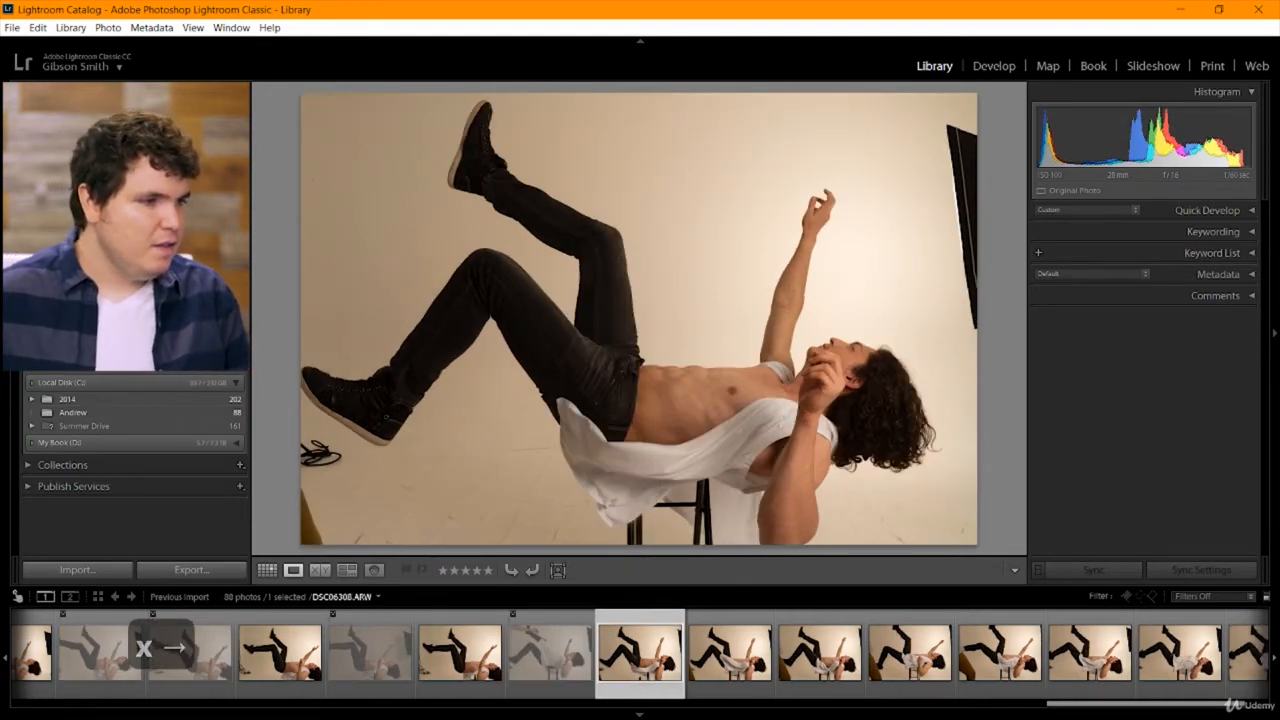
Review the remaining stool poses from DSC06308 onward and reject the last shot, DSC06316, where a hand pulls up the shirt.
key("Right")
key("Right")
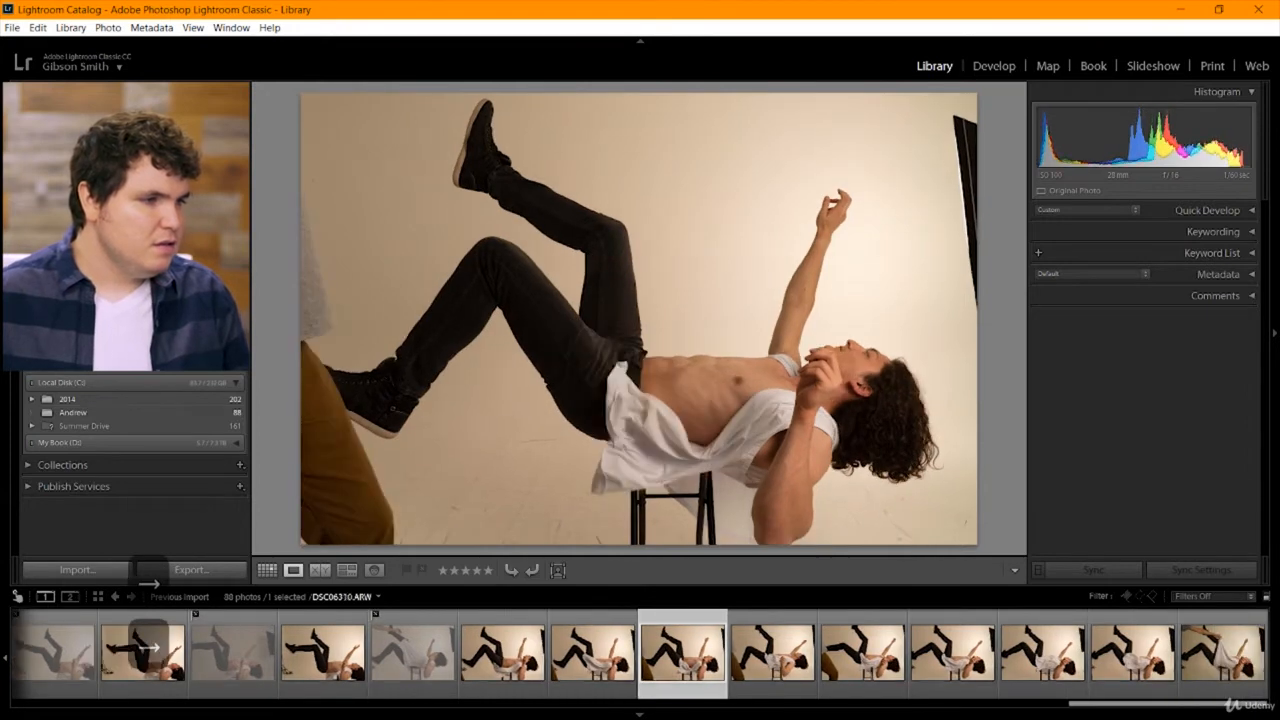
key("Right")
key("Right")
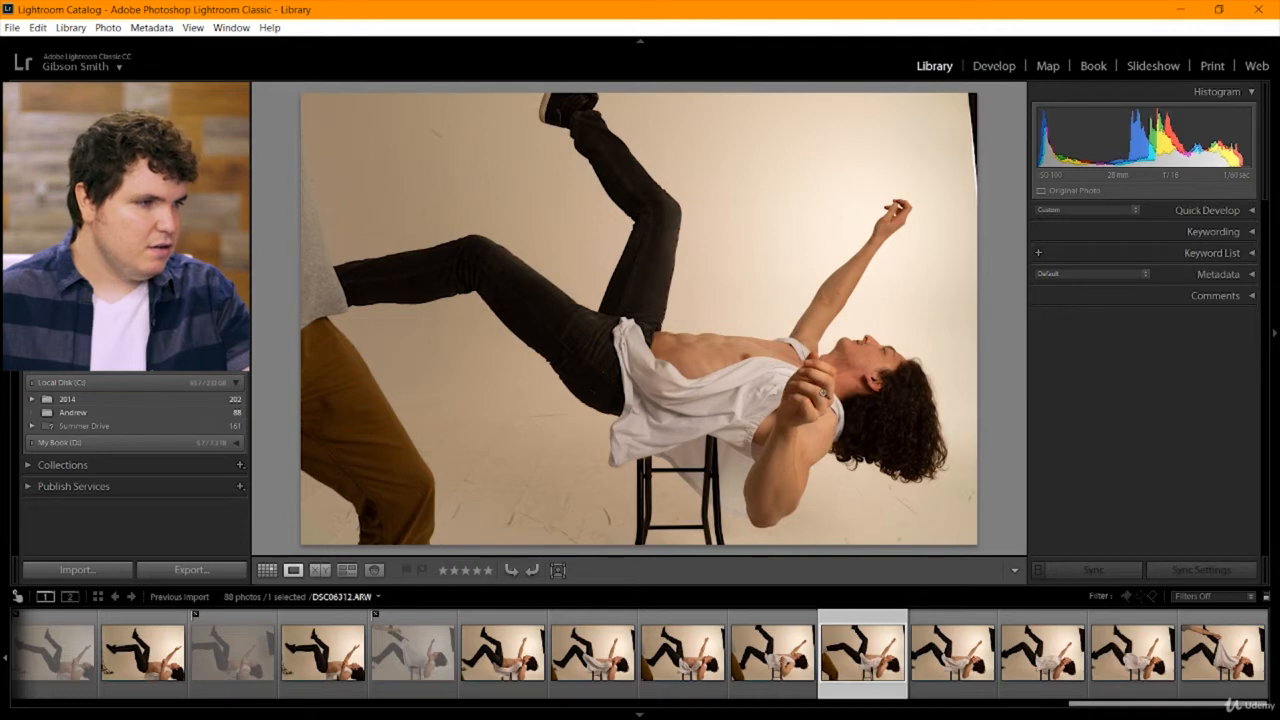
key("Right")
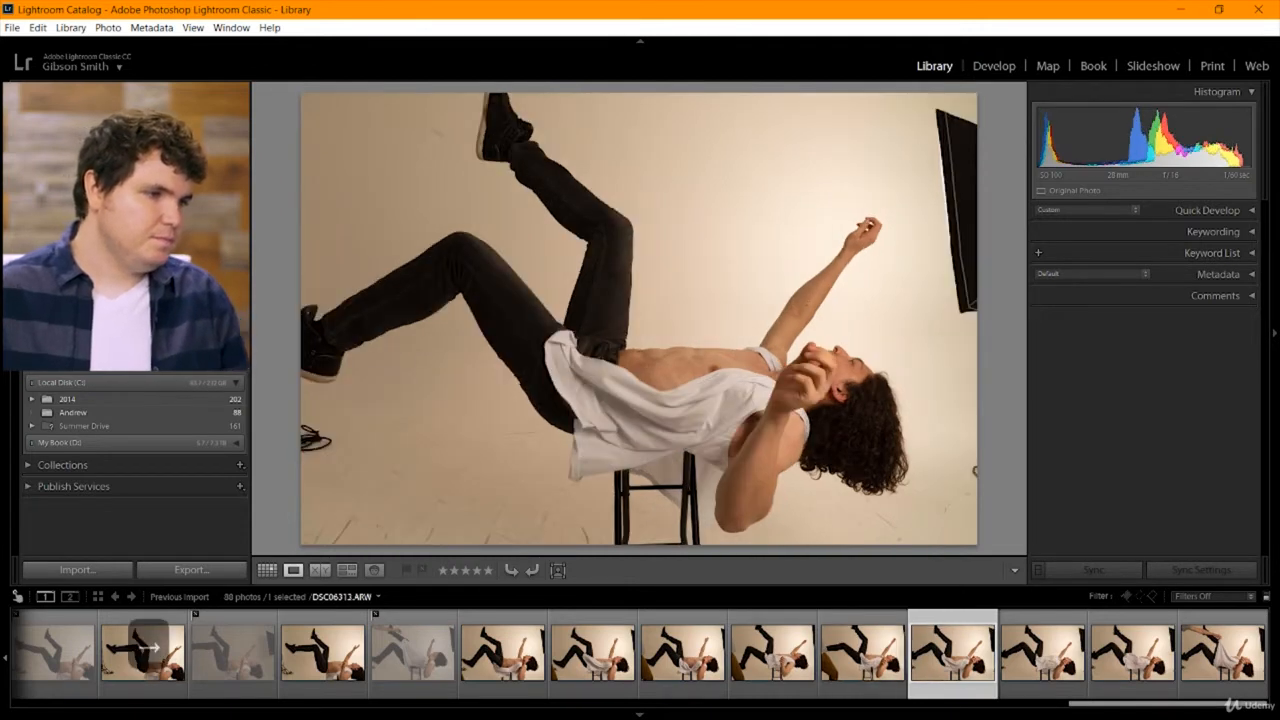
key("Right")
key("Right")
key("Right")
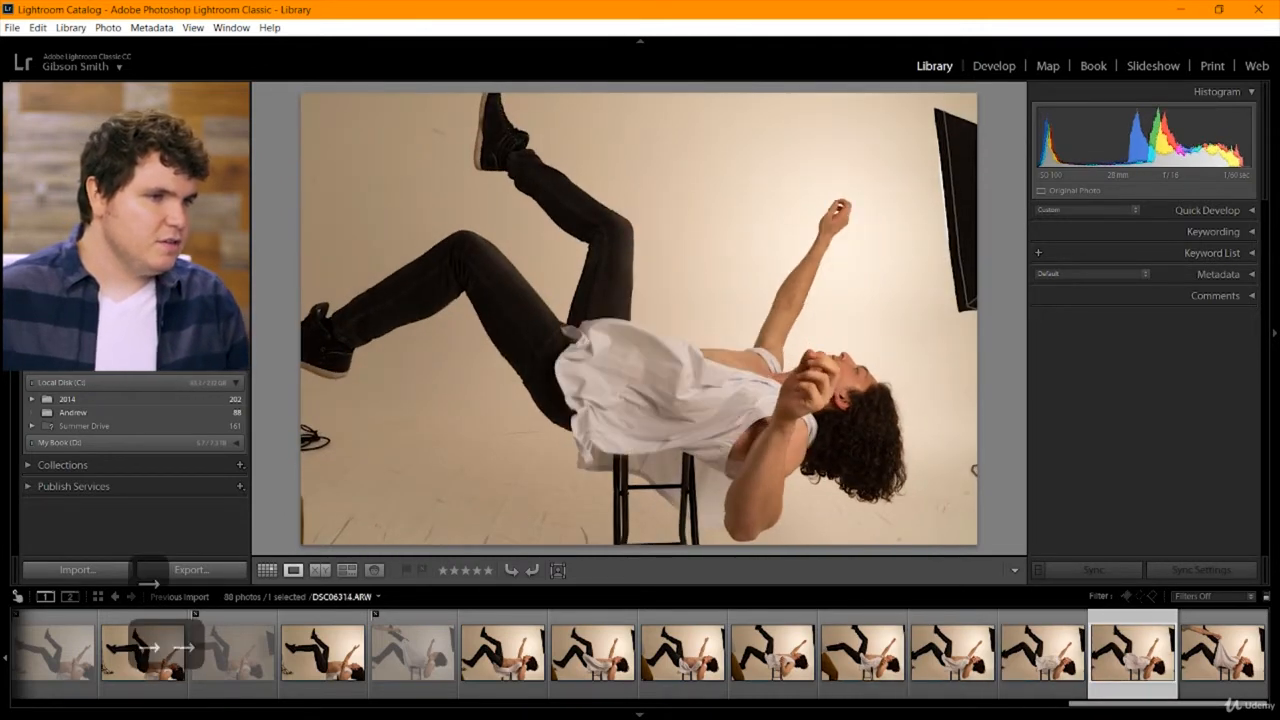
key("x")
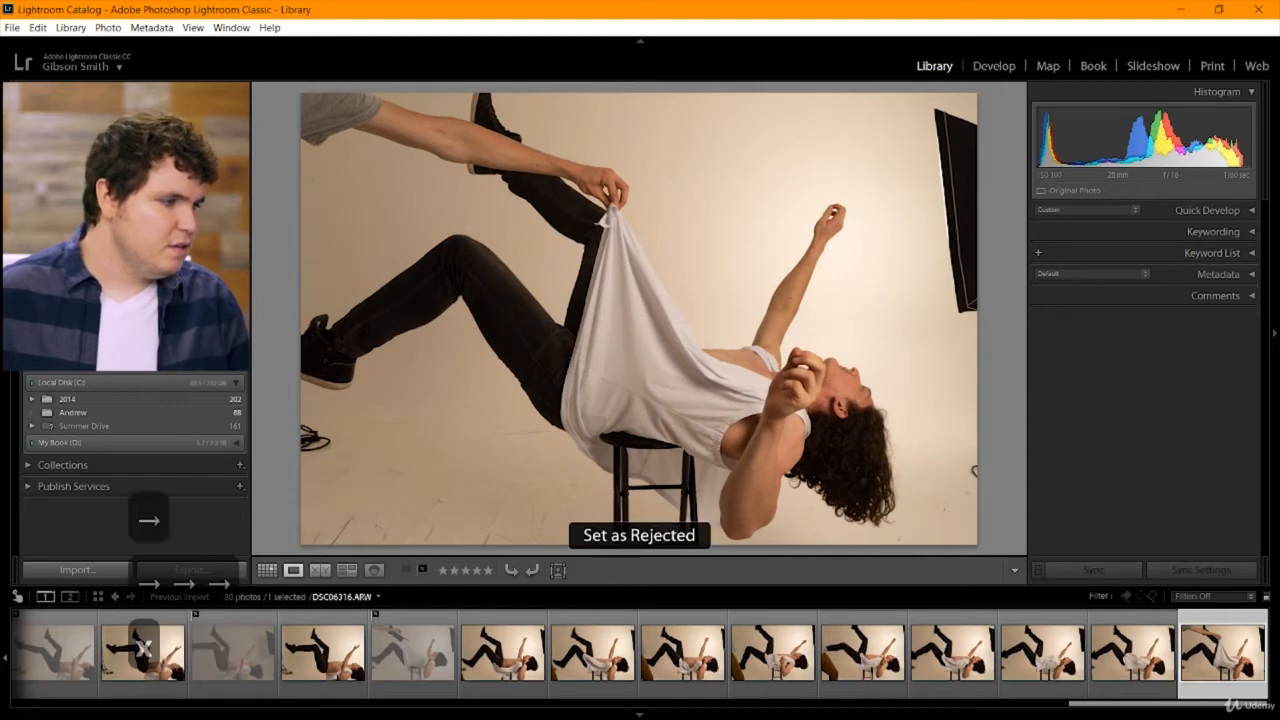
key("Left")
key("Left")
key("Right")
key("Right")
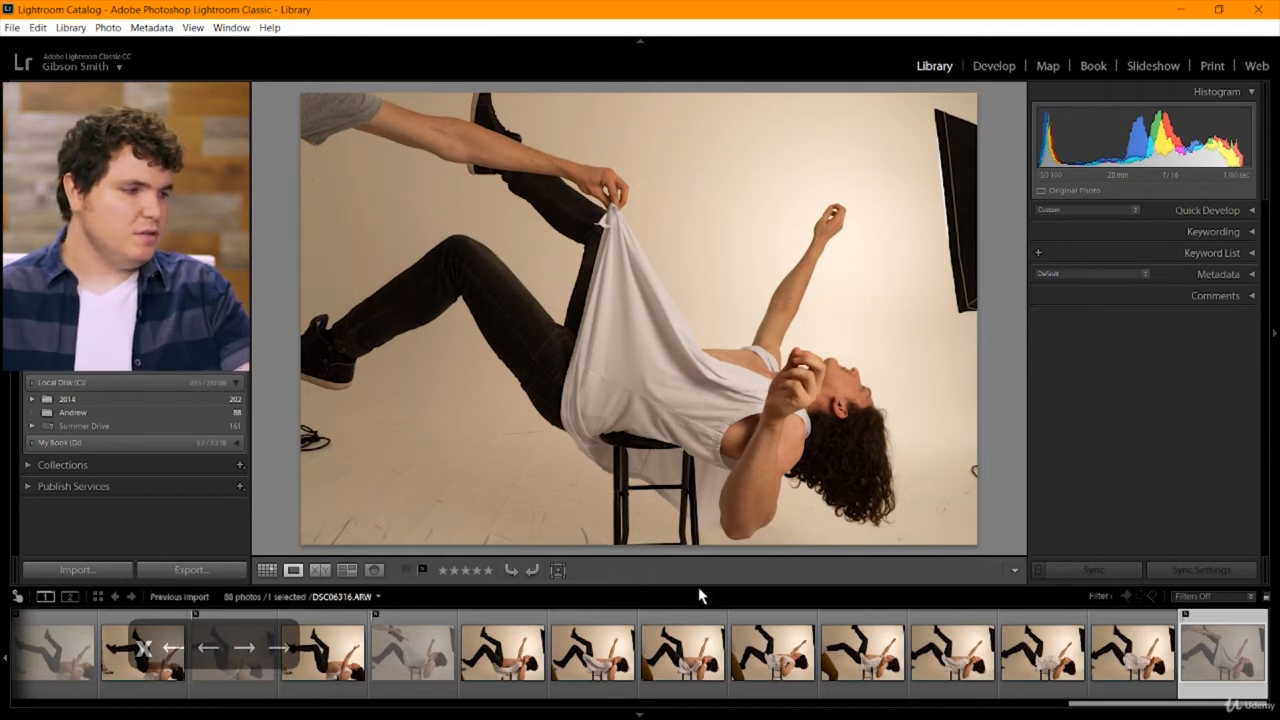
Filter the filmstrip by flag status to include flagged and unflagged photos and hide the rejected ones.
left_click(1193, 597)
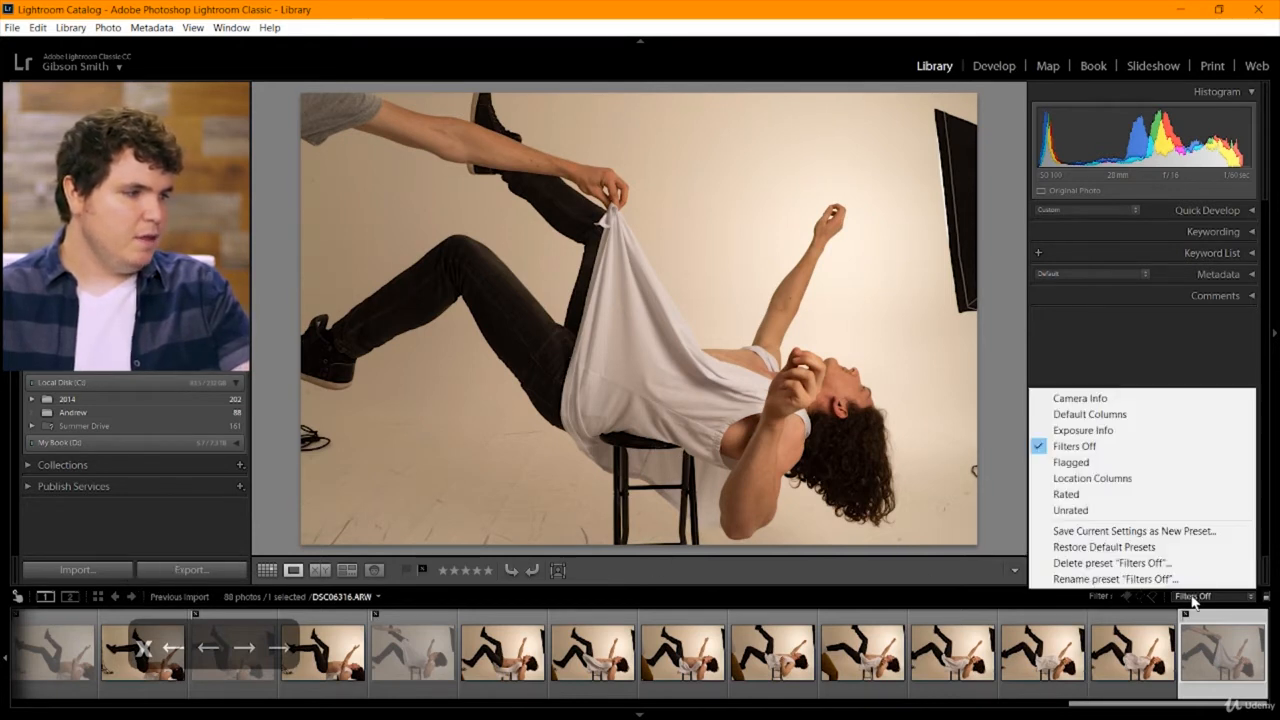
left_click(1170, 463)
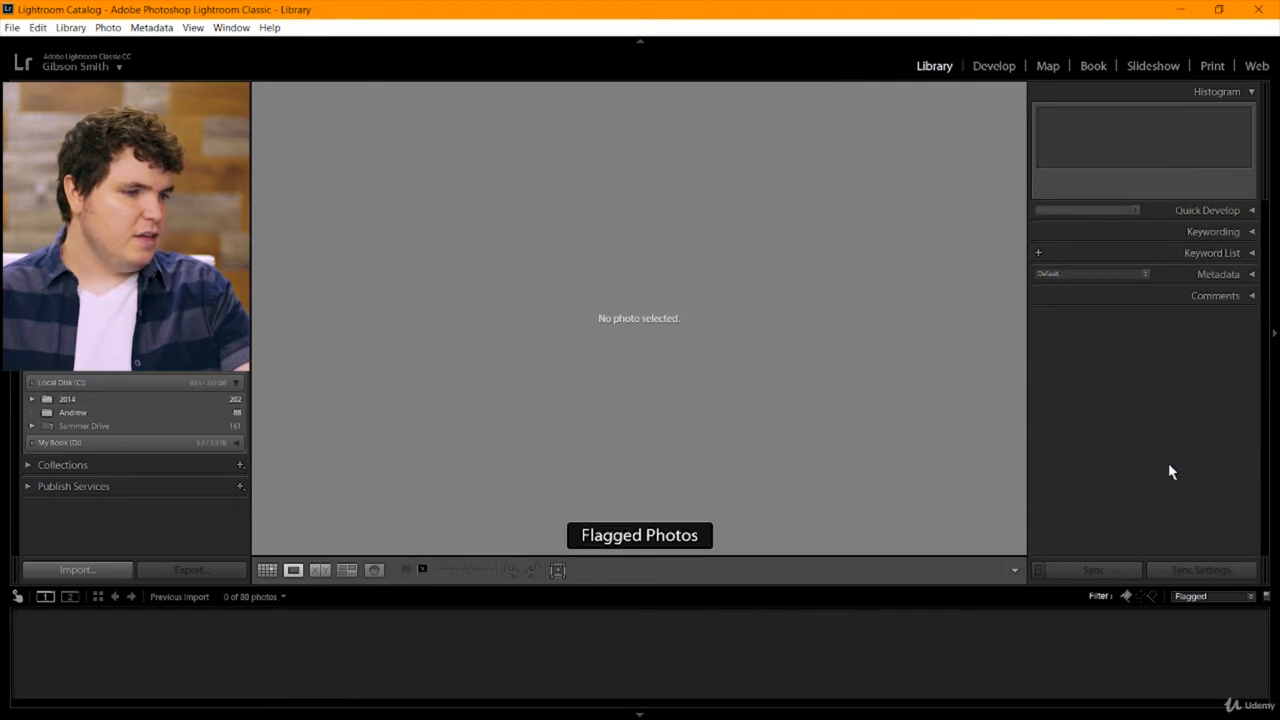
left_click(1139, 597)
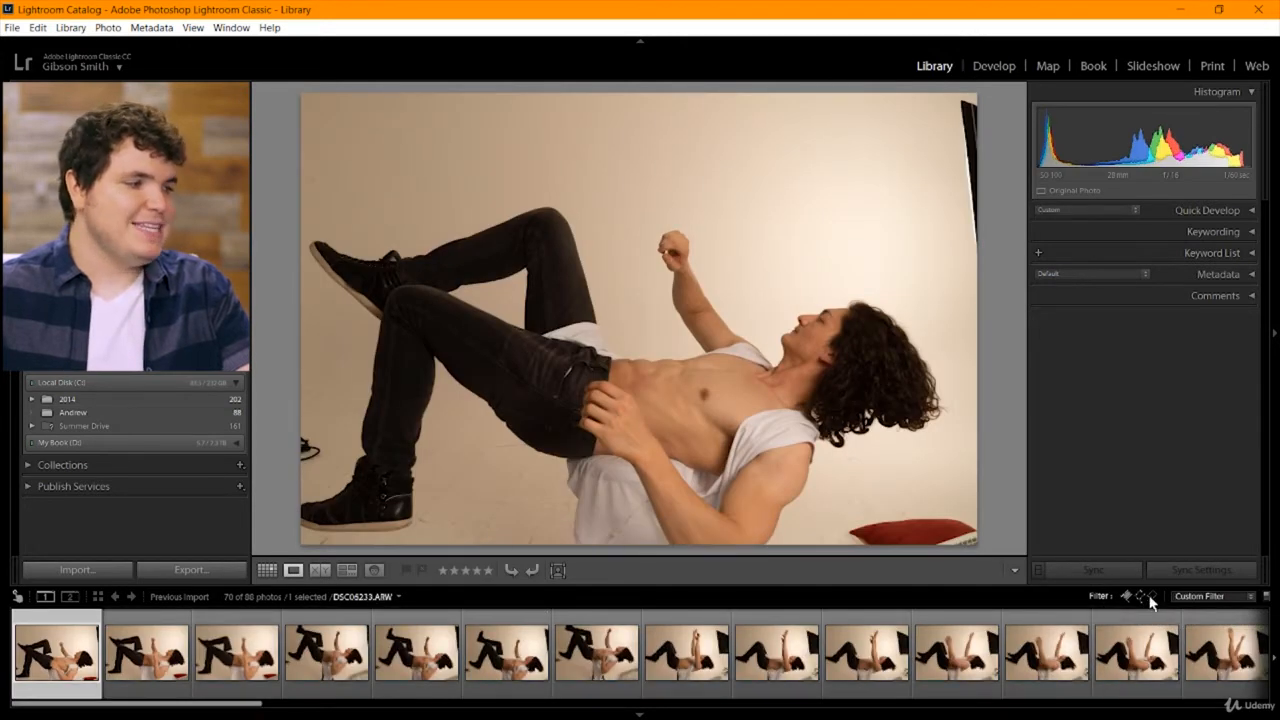
left_click(1154, 597)
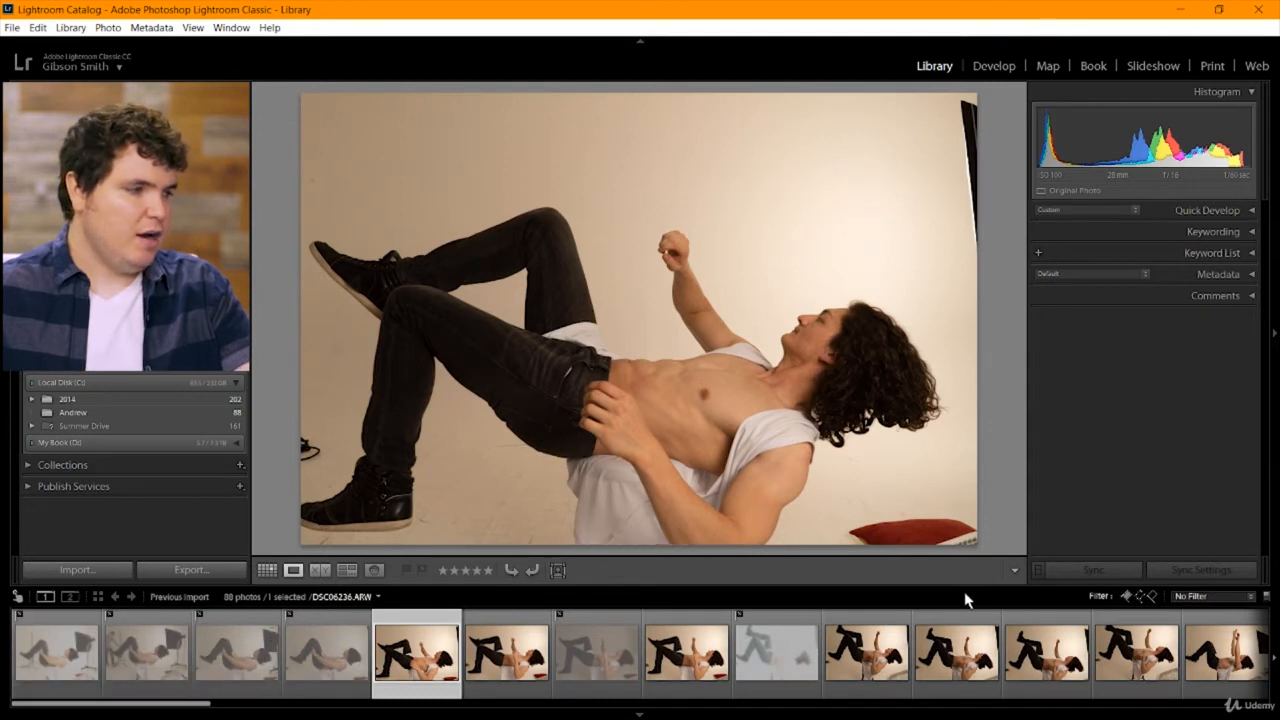
left_click(1154, 597)
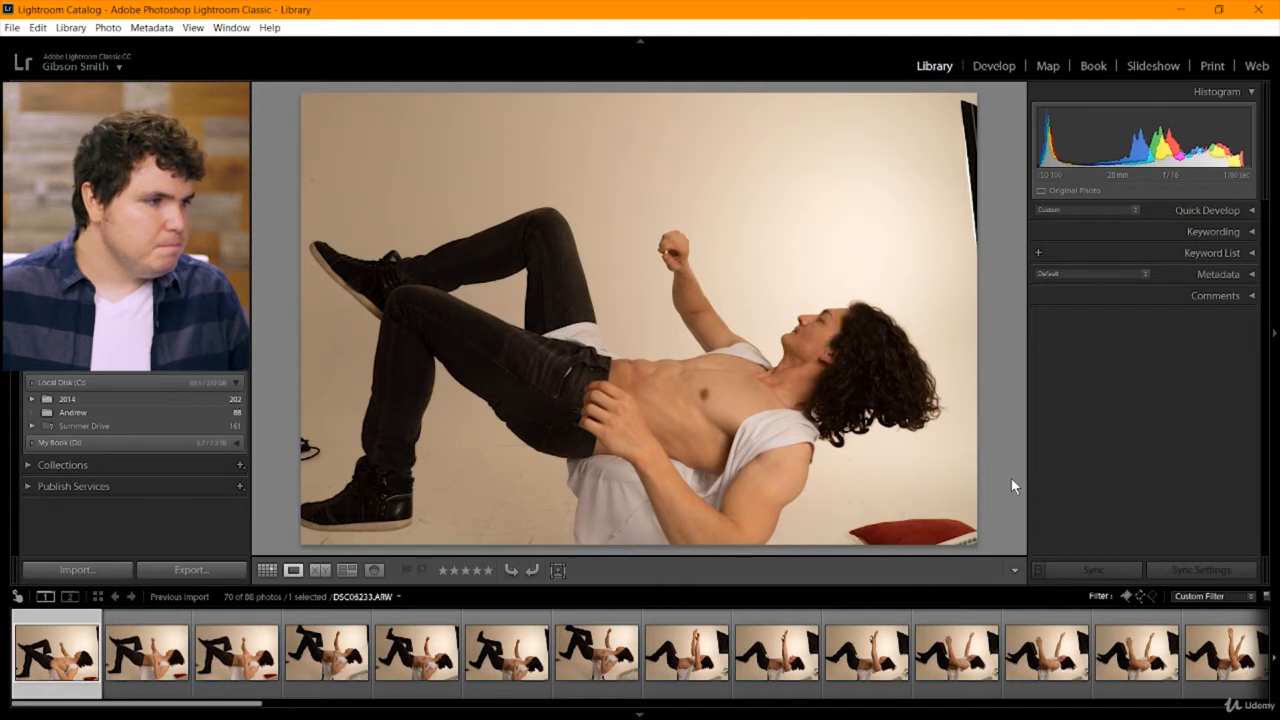
Compare the first three filtered shots and reject DSC06233, DSC06234 and DSC06236.
key("Right")
key("Right")
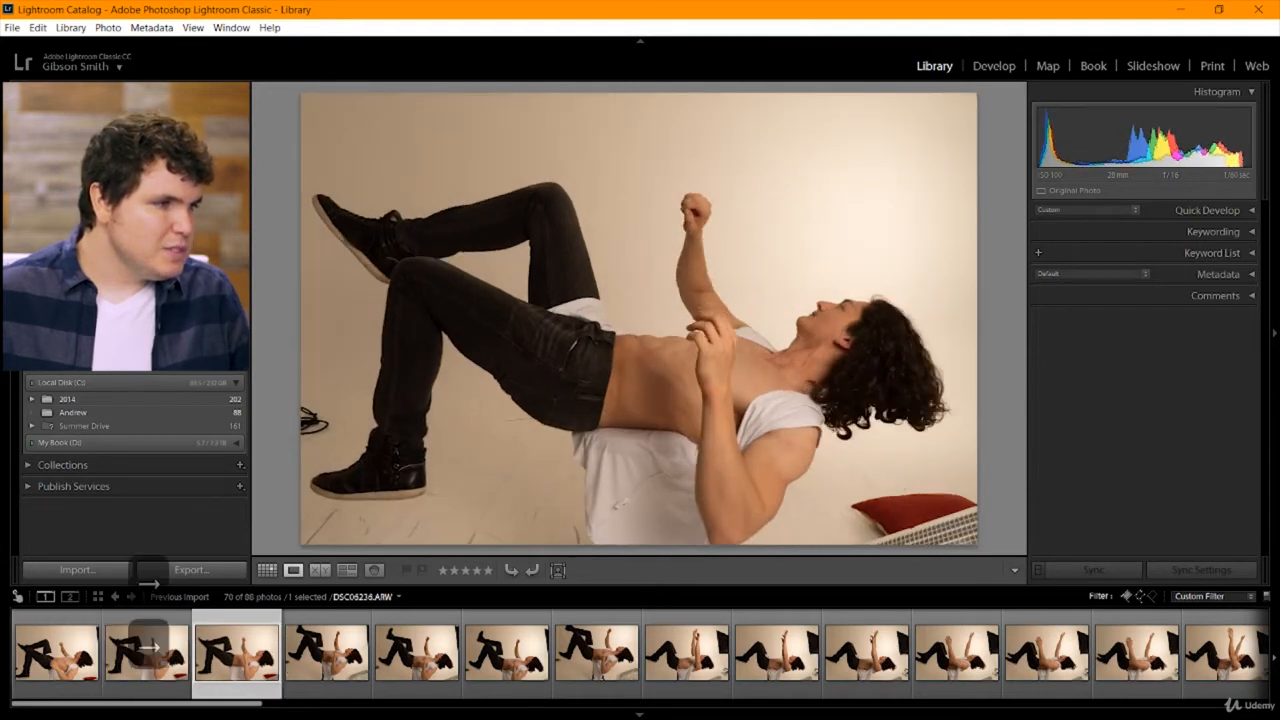
key("Left")
key("Left")
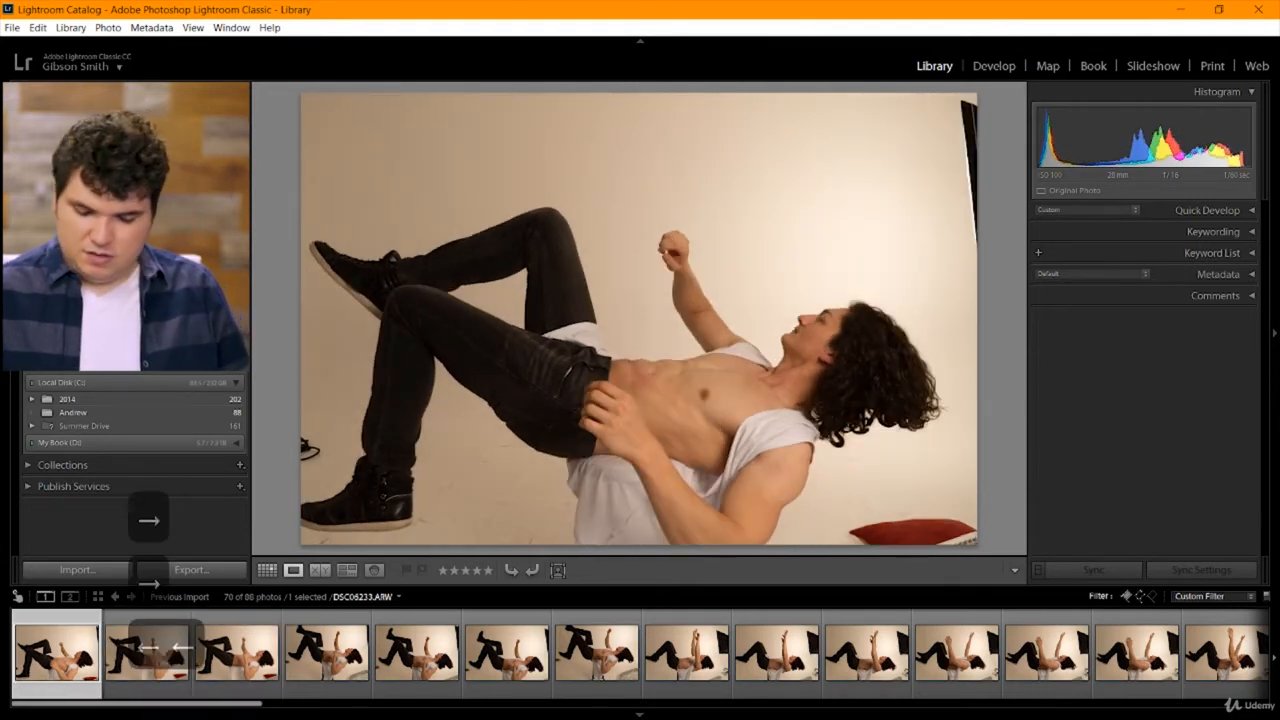
key("x")
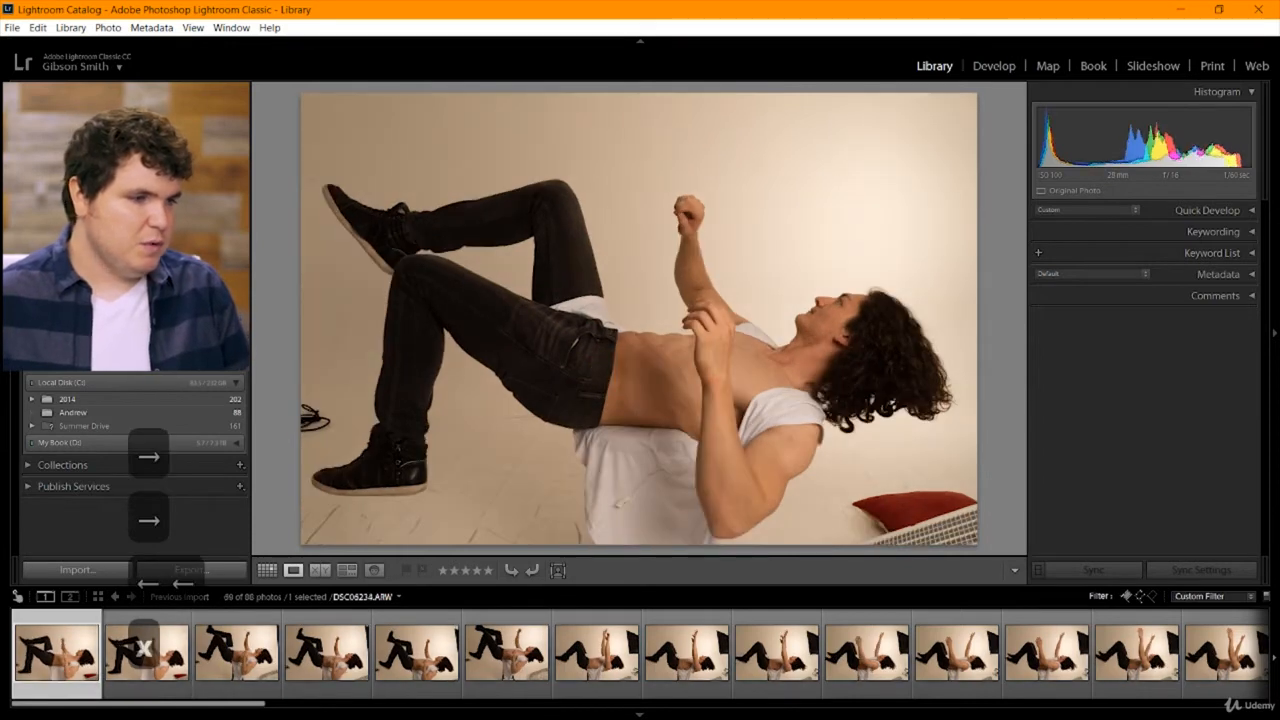
key("x")
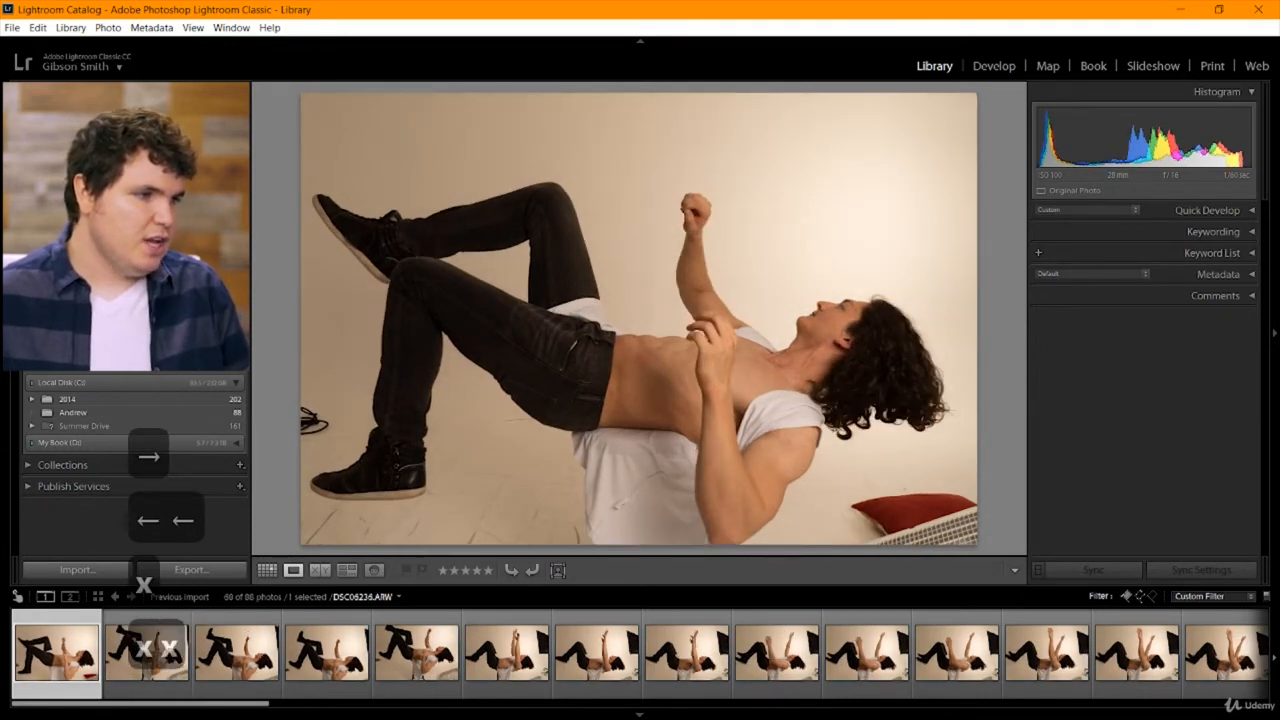
key("x")
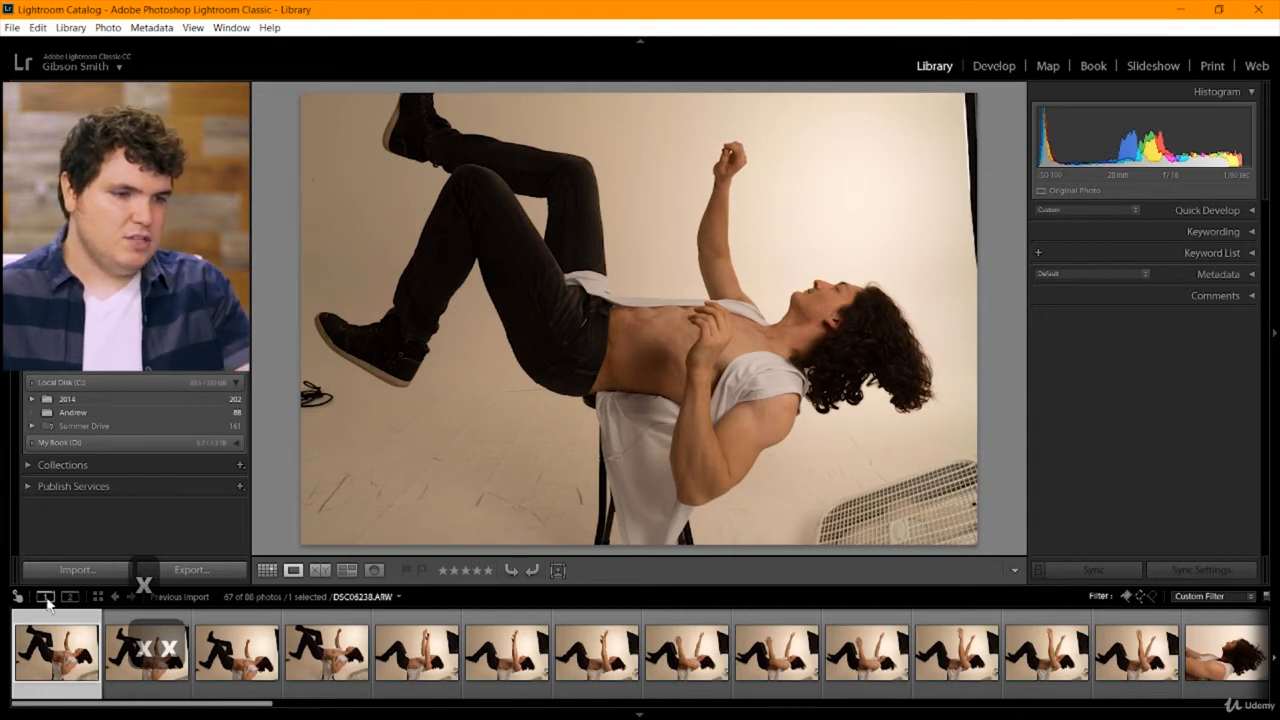
Reject DSC06238, and switch the flag filter off and back on to check the rejected neighbouring shots.
key("x")
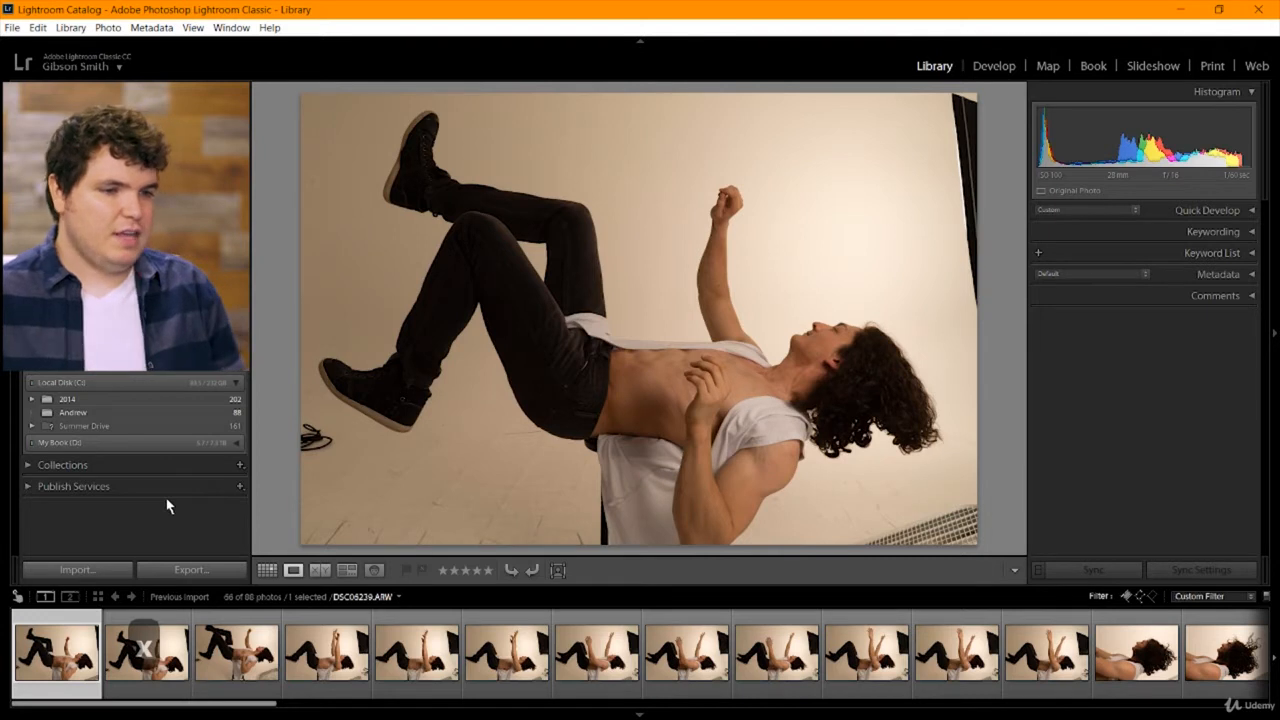
key("Left")
key("Left")
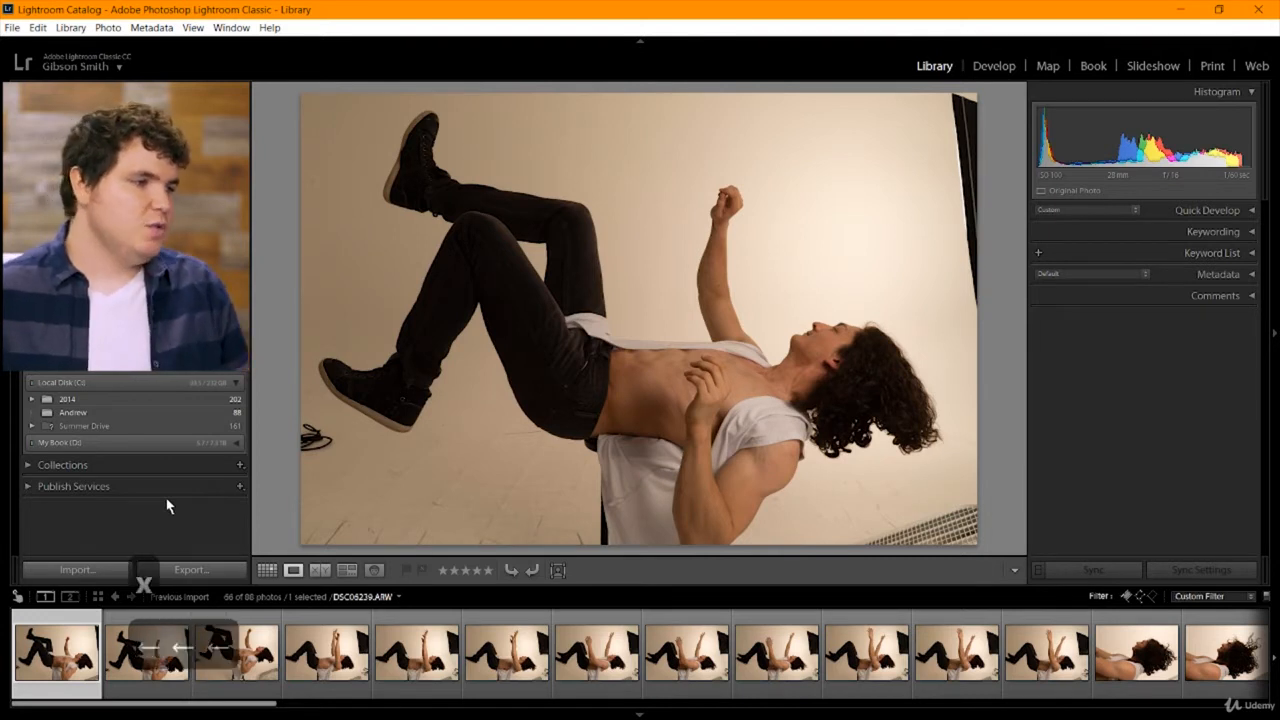
left_click(1153, 597)
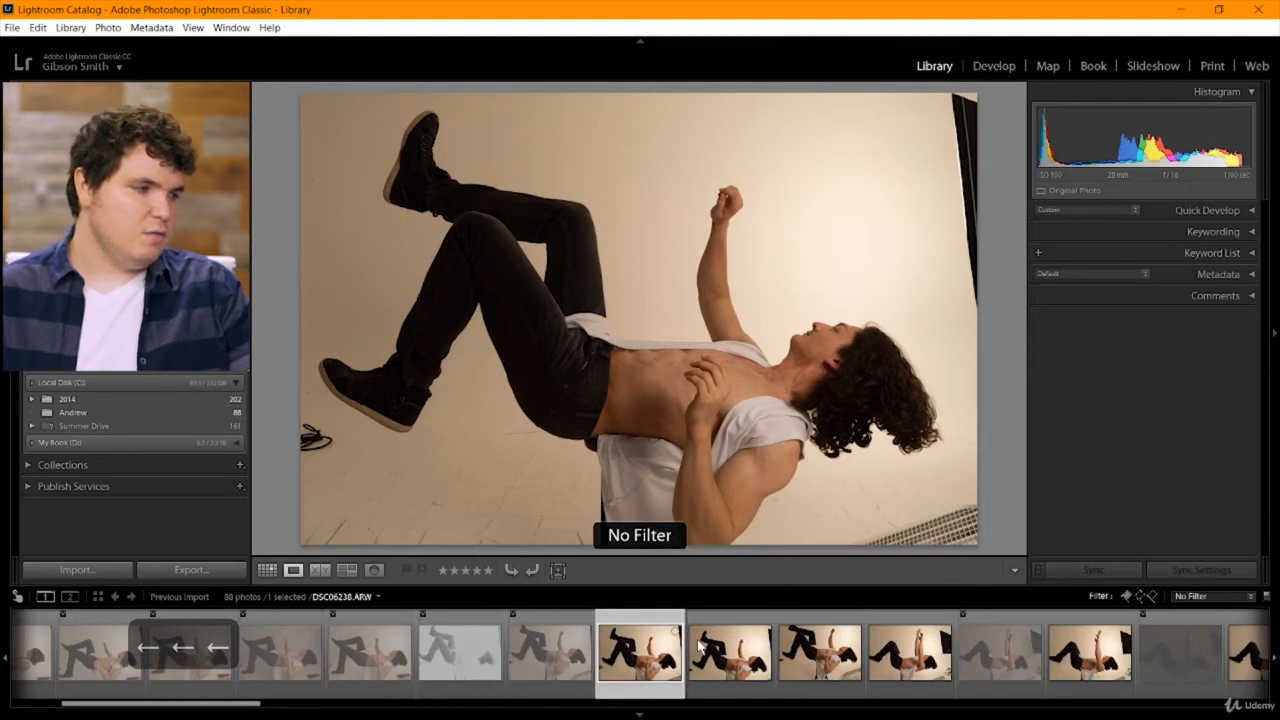
left_click(1158, 597)
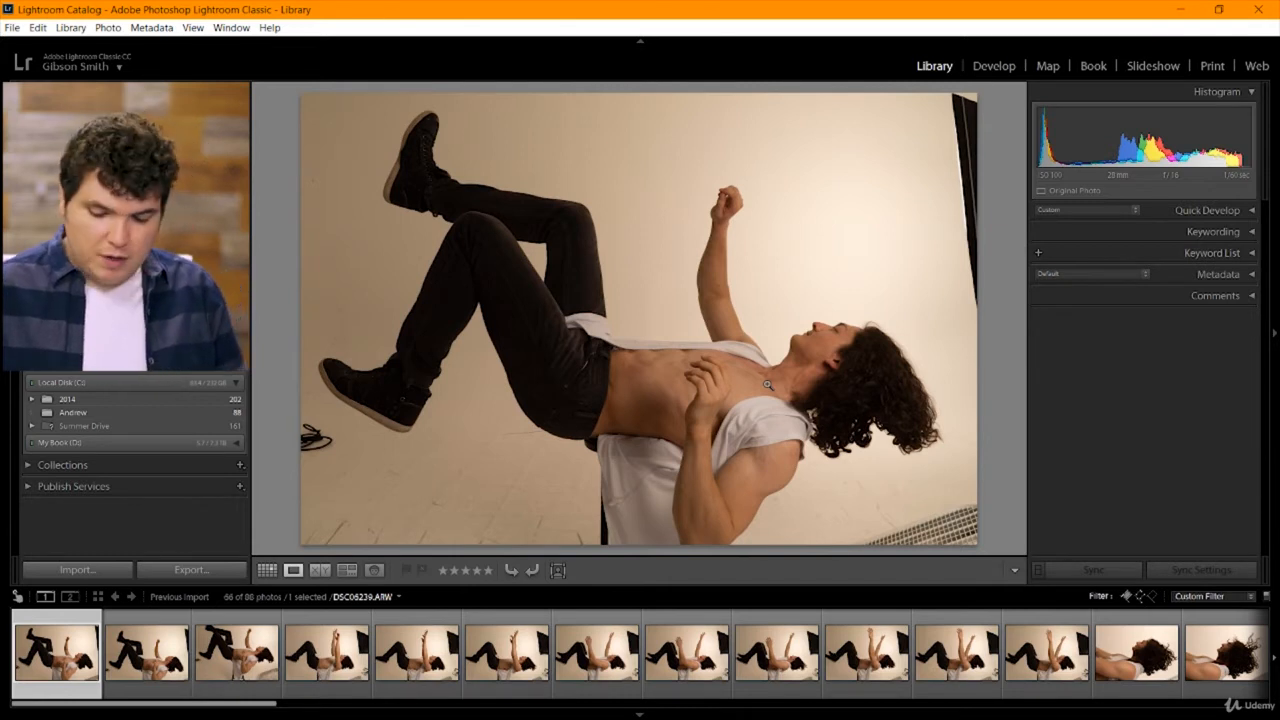
Reject the next three raised-leg poses, DSC06239, DSC06240 and DSC06241.
key("x")
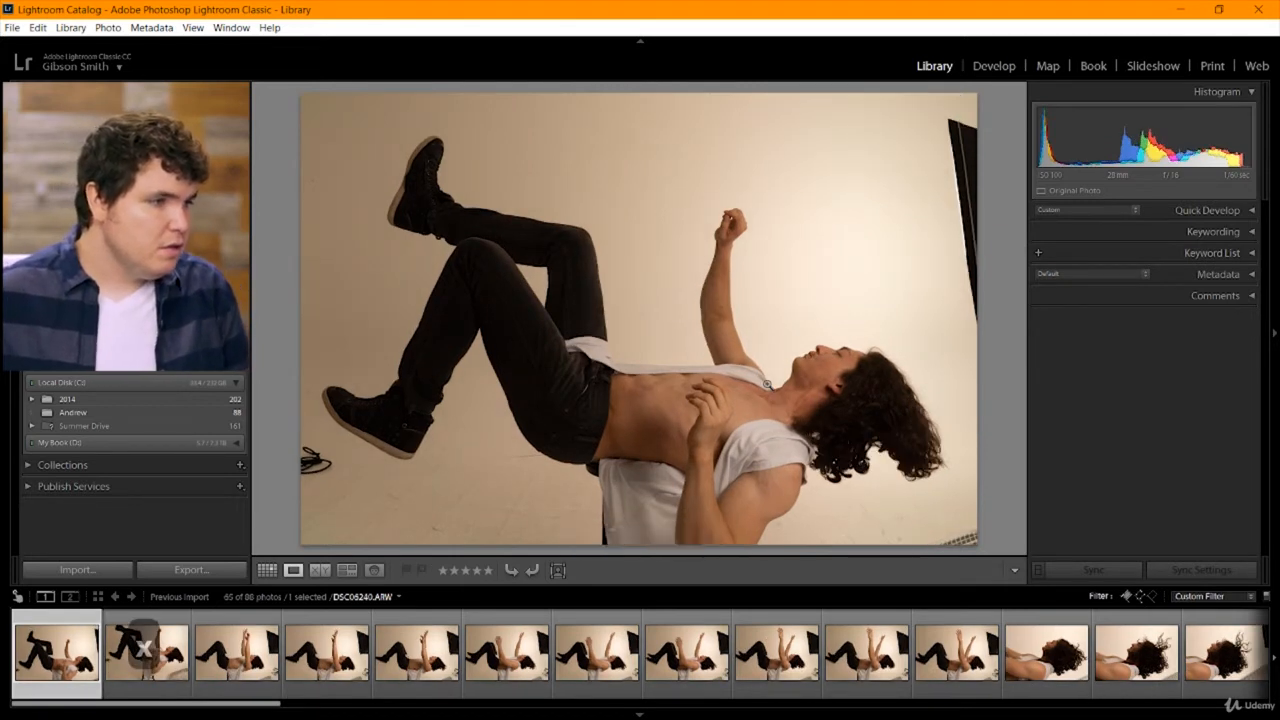
key("x")
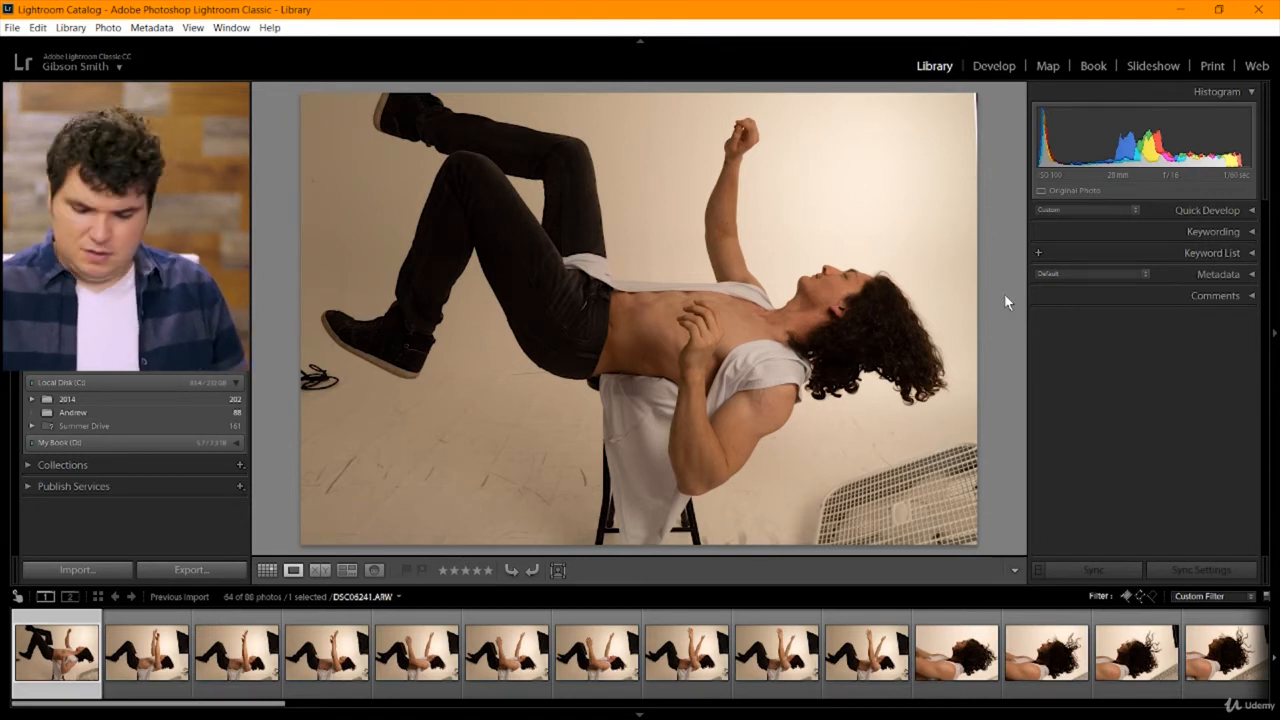
key("x")
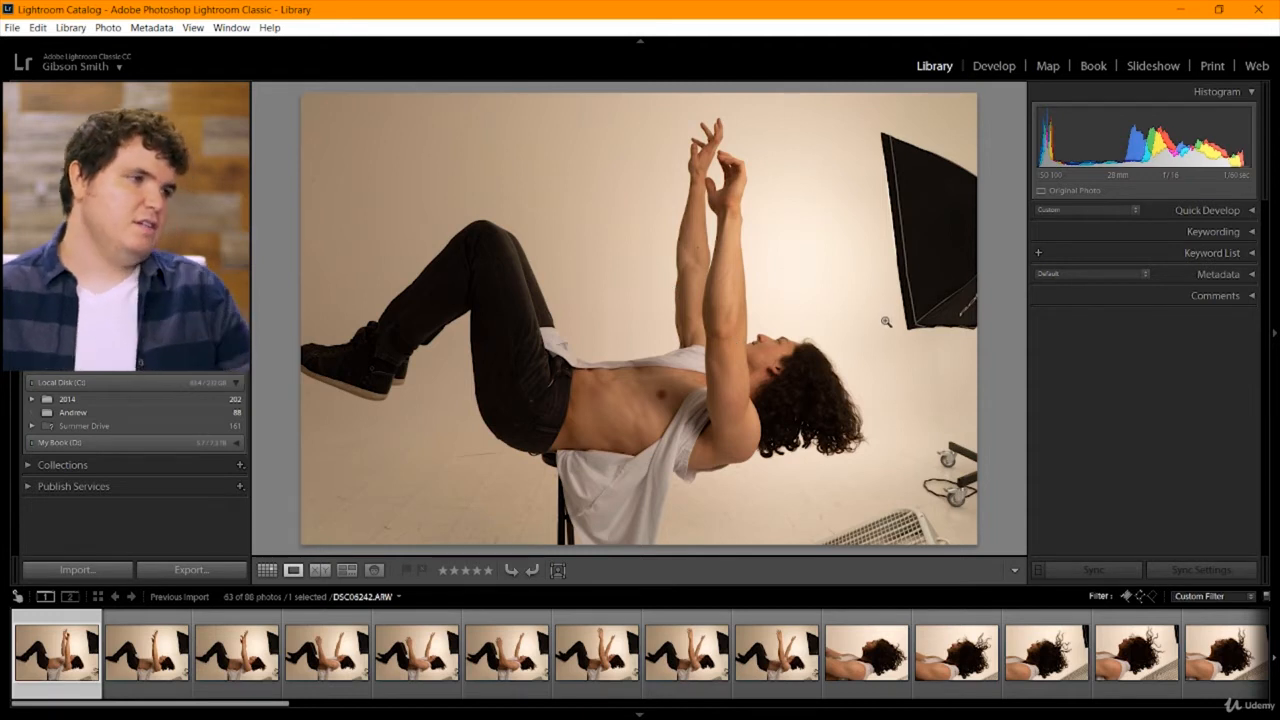
Skip DSC06242 and reject the raised-arm shots DSC06244 and DSC06246.
left_click(147, 648)
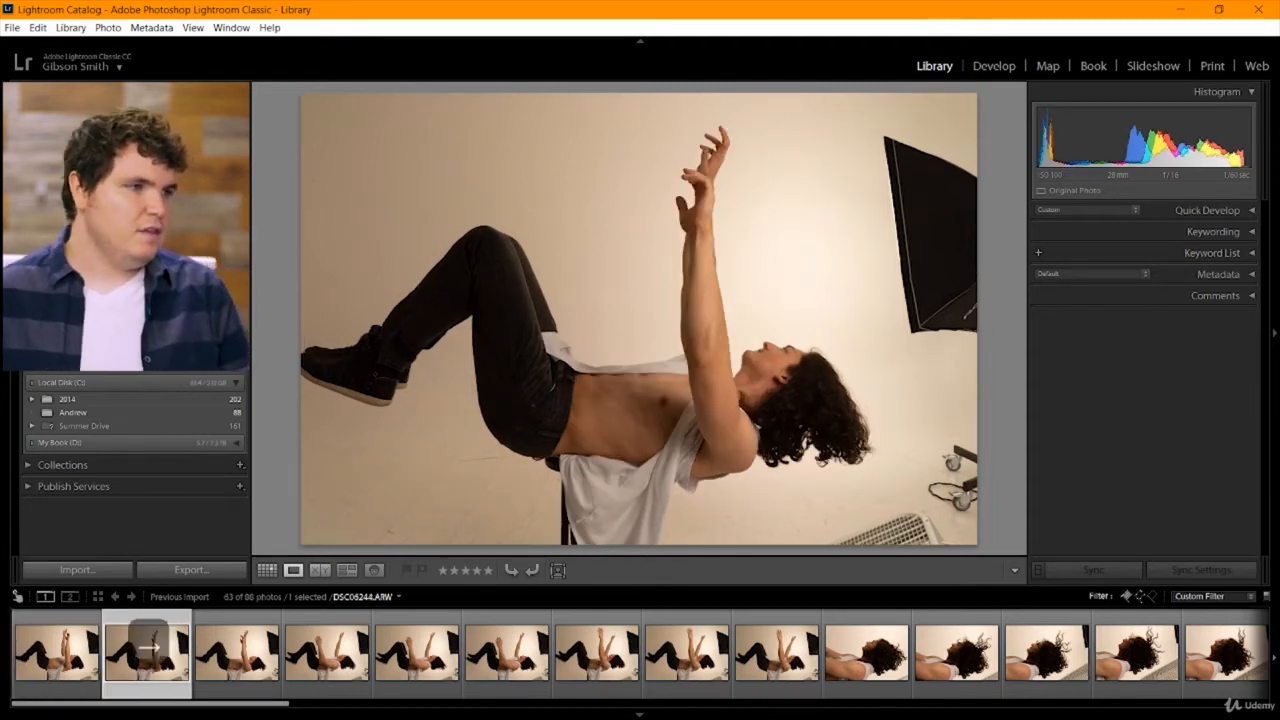
key("x")
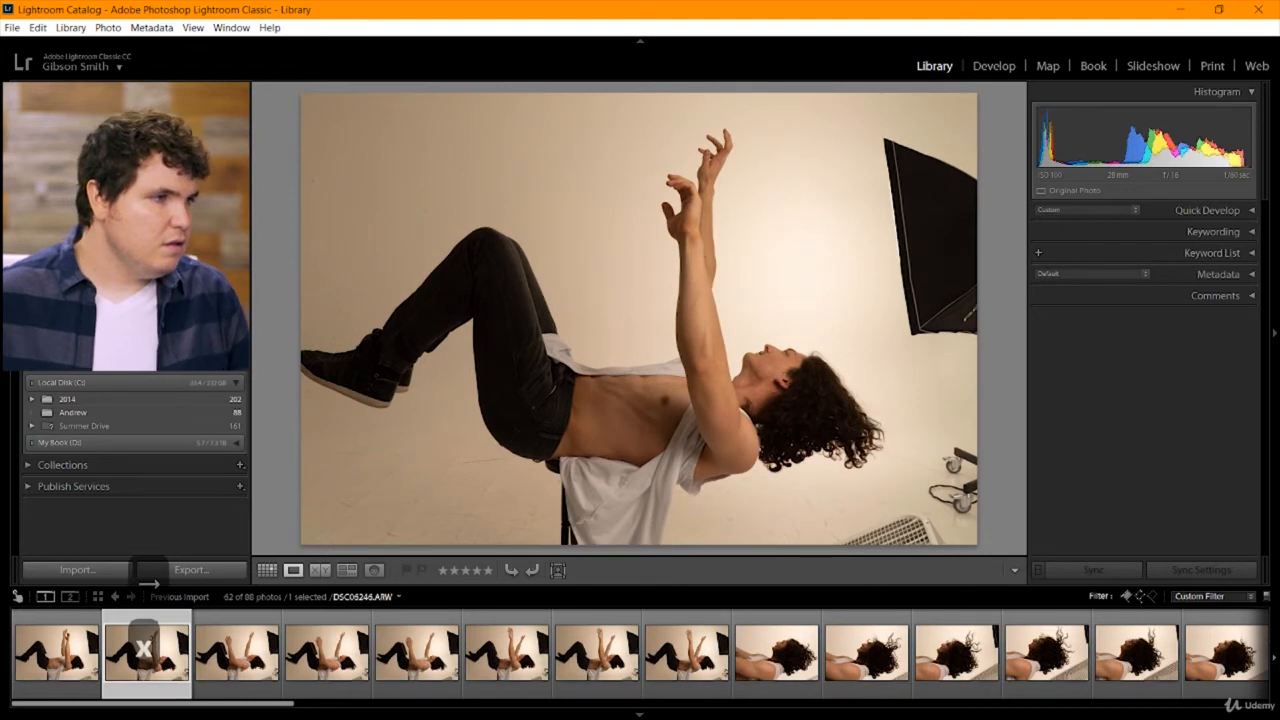
key("x")
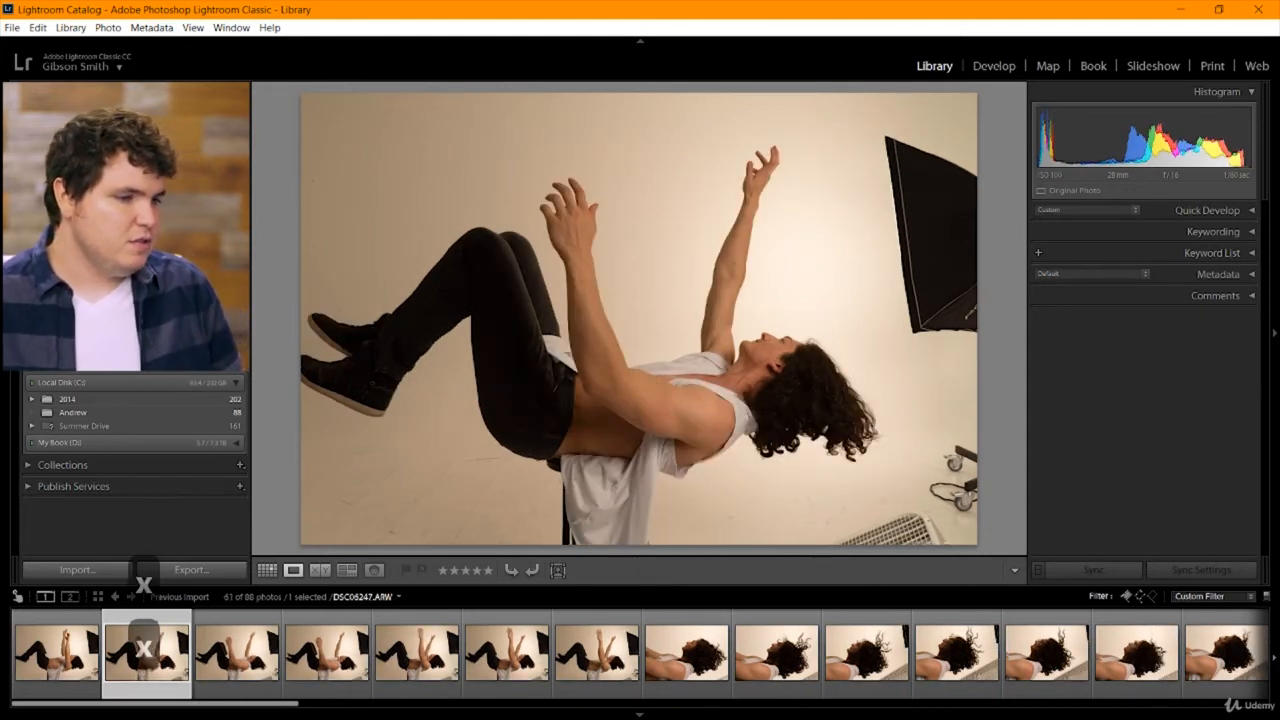
Compare the three similar open-arm shots starting at DSC06247 and flag DSC06247 as a pick.
key("Right")
key("Right")
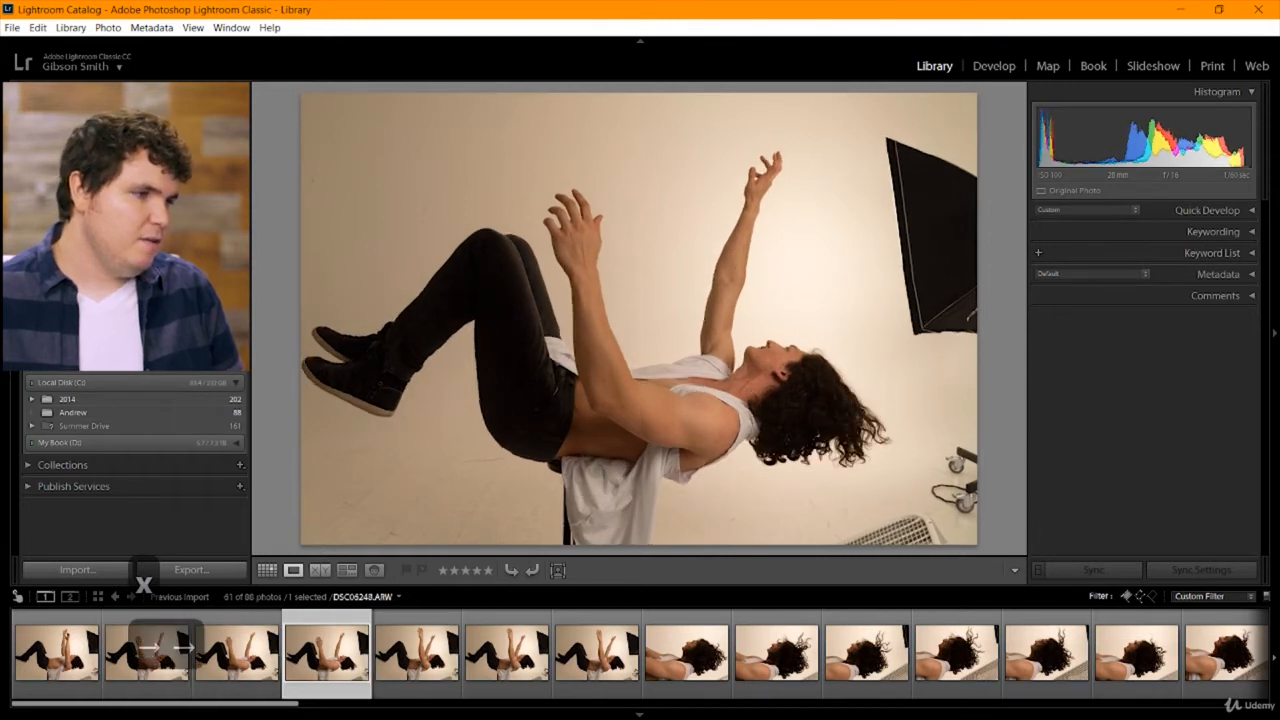
key("Right")
key("Left")
key("Left")
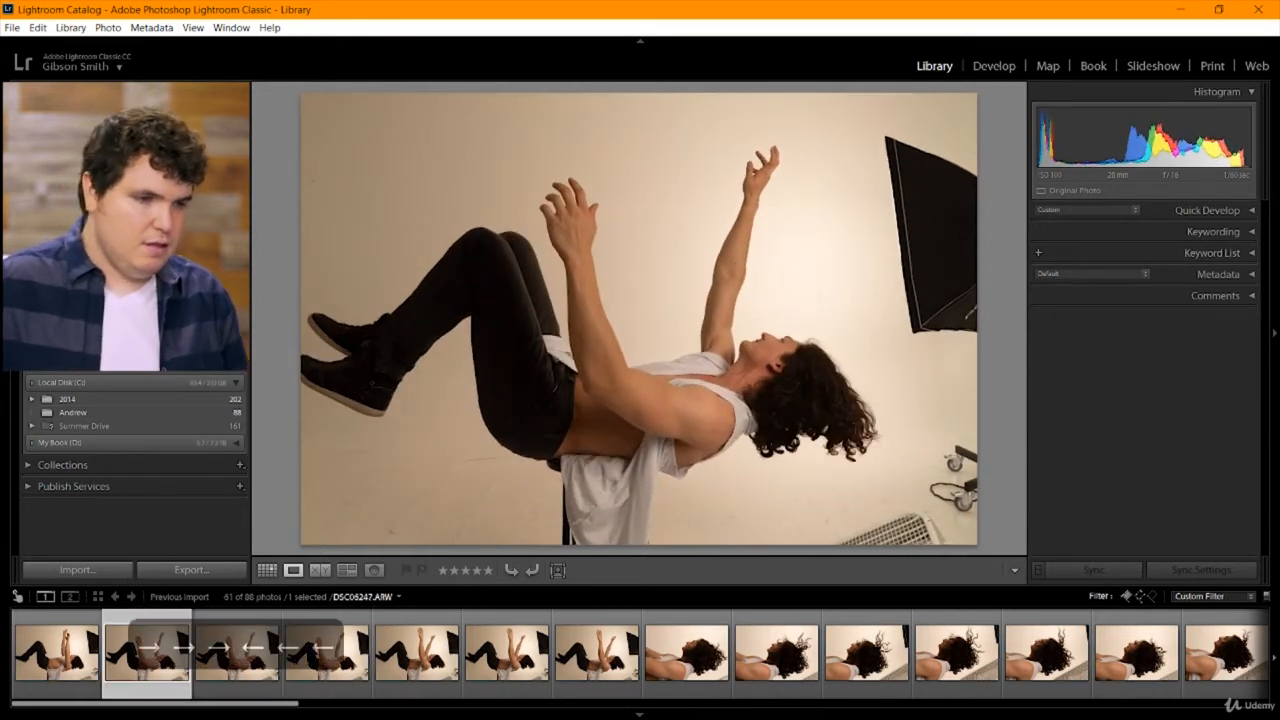
key("p")
Compare the picked shot DSC06247 with the raised-arm shots that follow it, through DSC06251.
key("Right")
key("Right")
key("Right")
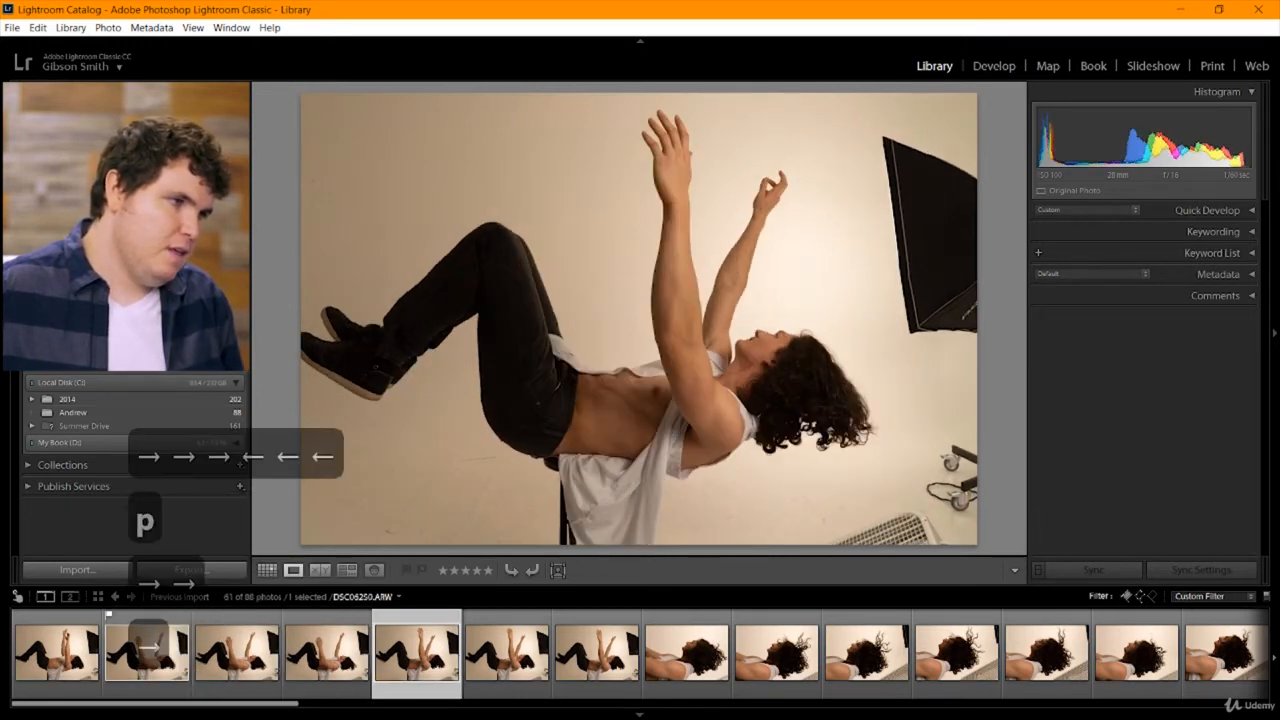
key("Right")
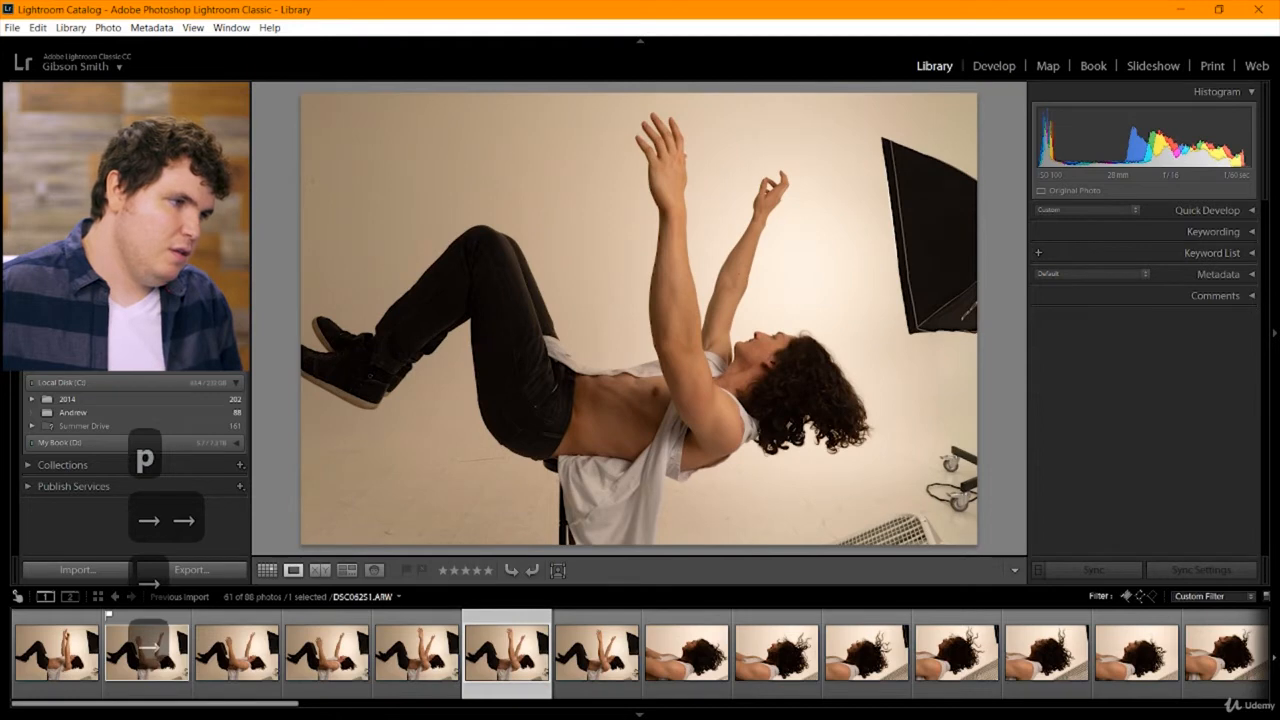
key("Left")
key("Left")
key("Left")
key("Left")
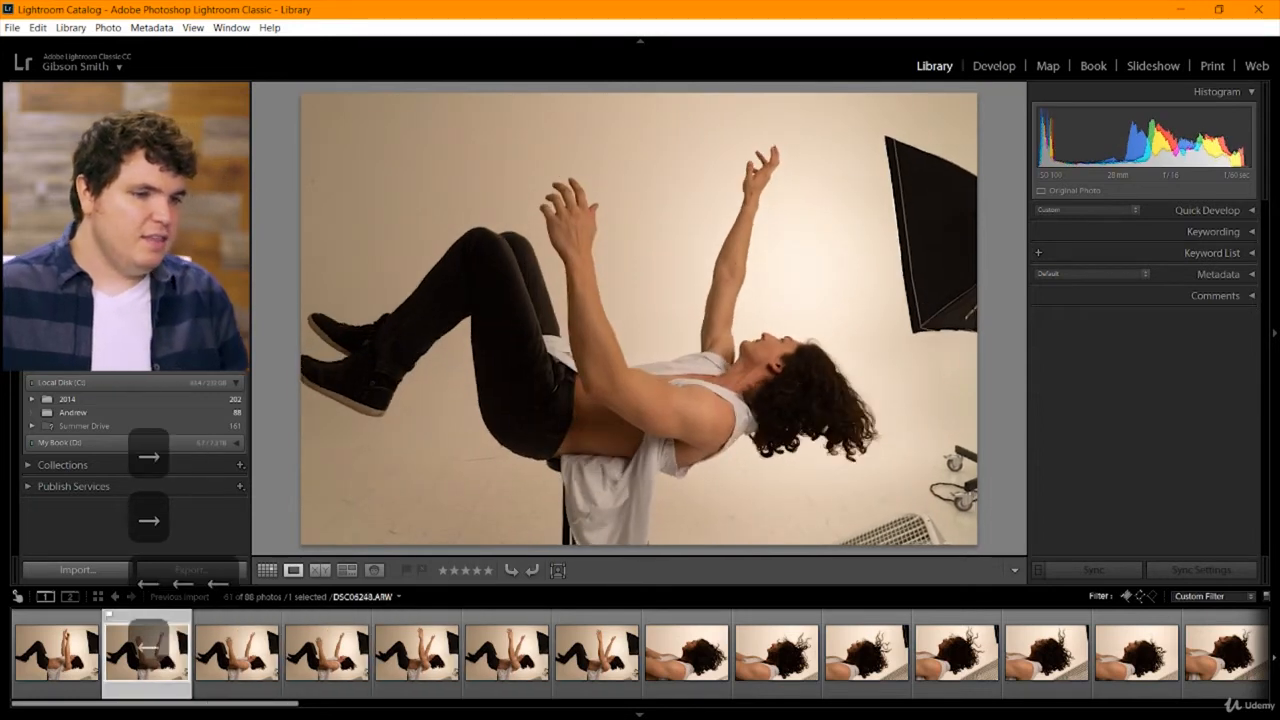
key("Right")
key("Left")
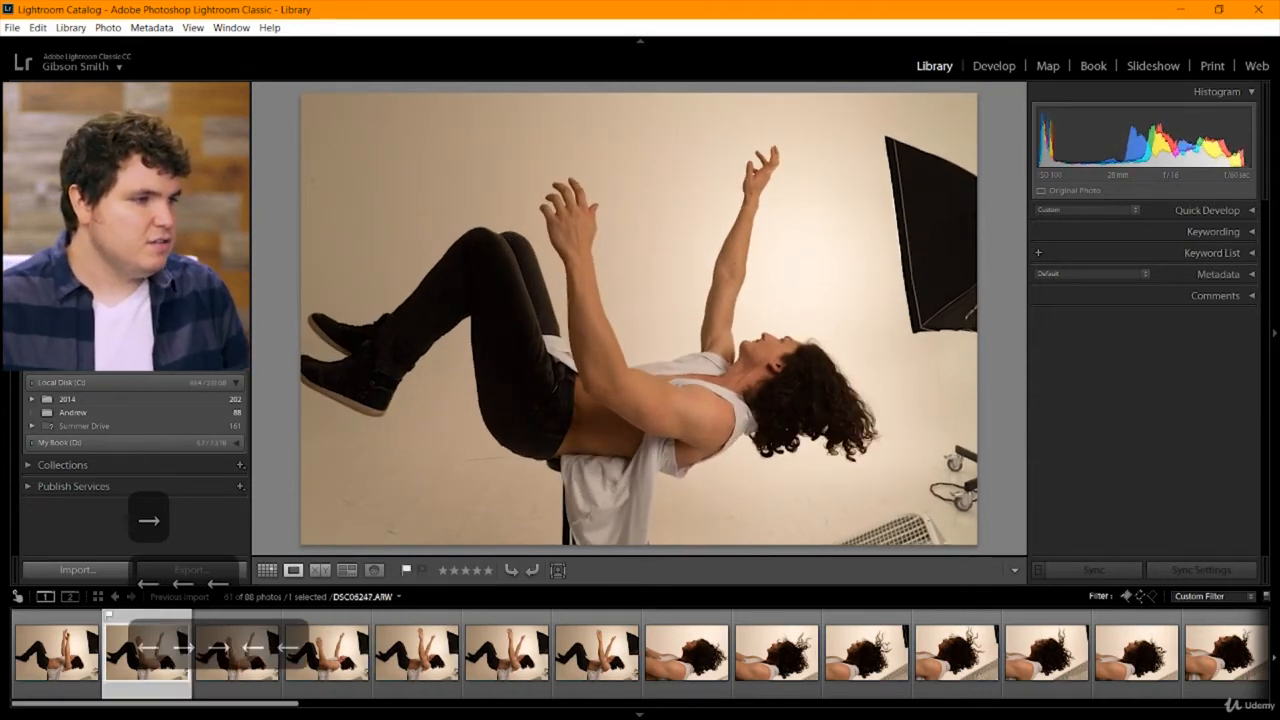
key("Right")
key("Right")
key("Left")
key("Left")
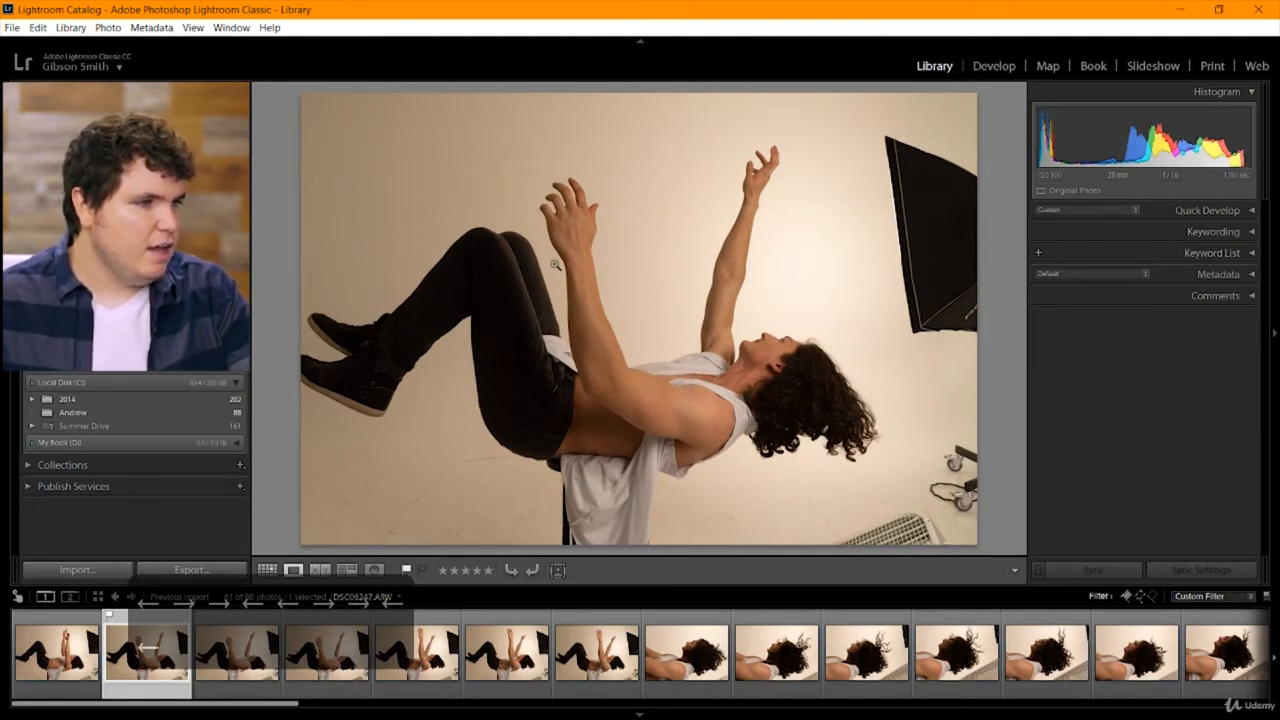
Inspect the arm, torso and shirt of DSC06247 at close magnification, and return to the full-frame view.
left_click_drag(585, 342, 451, 188)
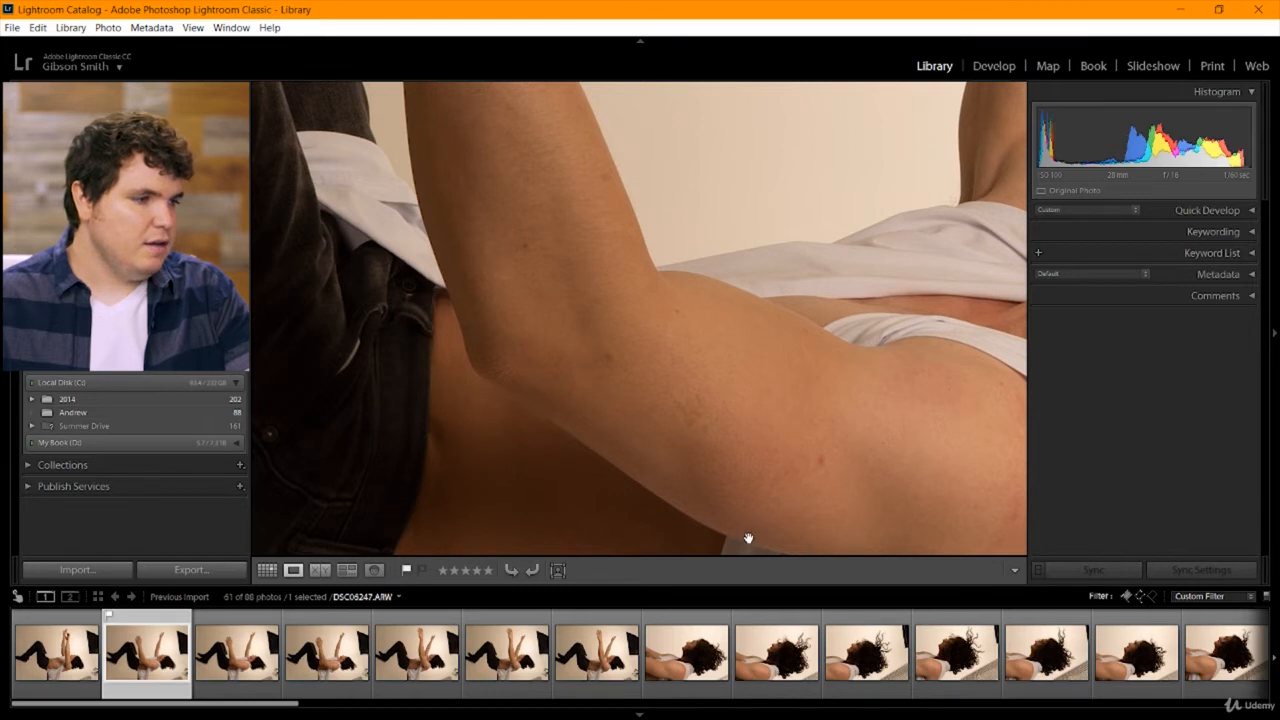
left_click_drag(748, 539, 517, 271)
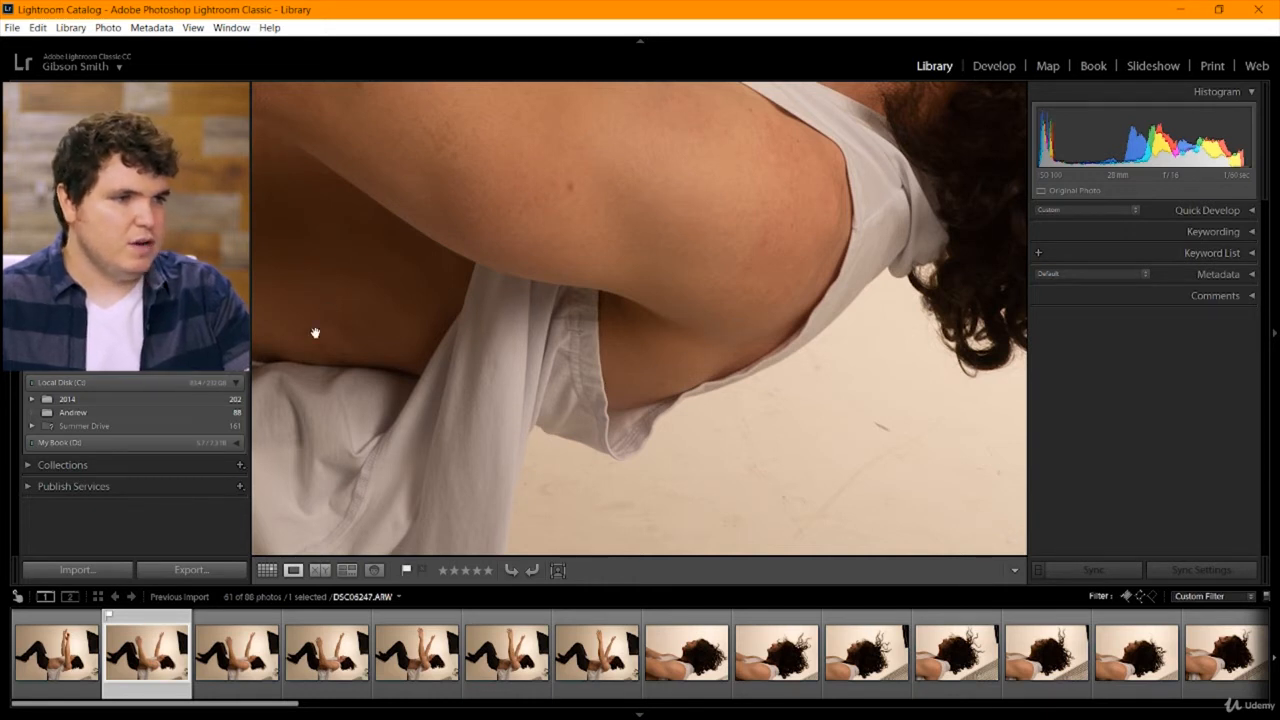
left_click_drag(315, 332, 620, 323)
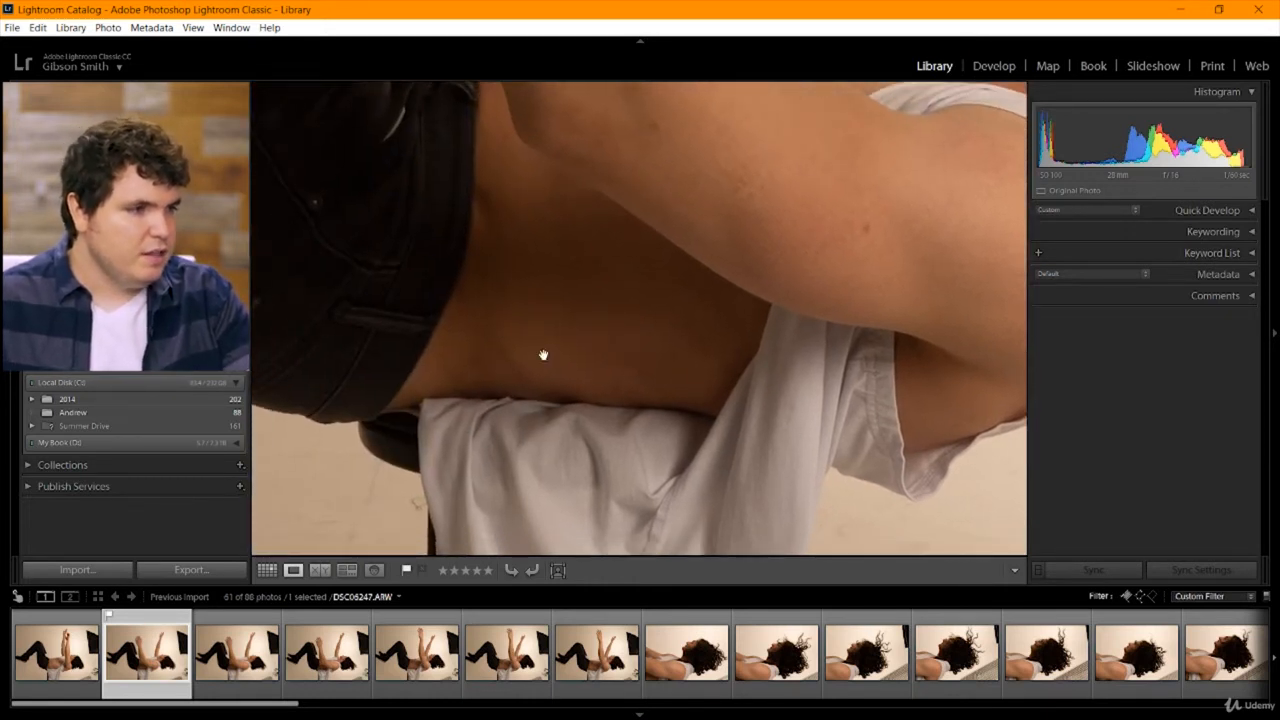
left_click_drag(393, 194, 671, 451)
left_click(626, 296)
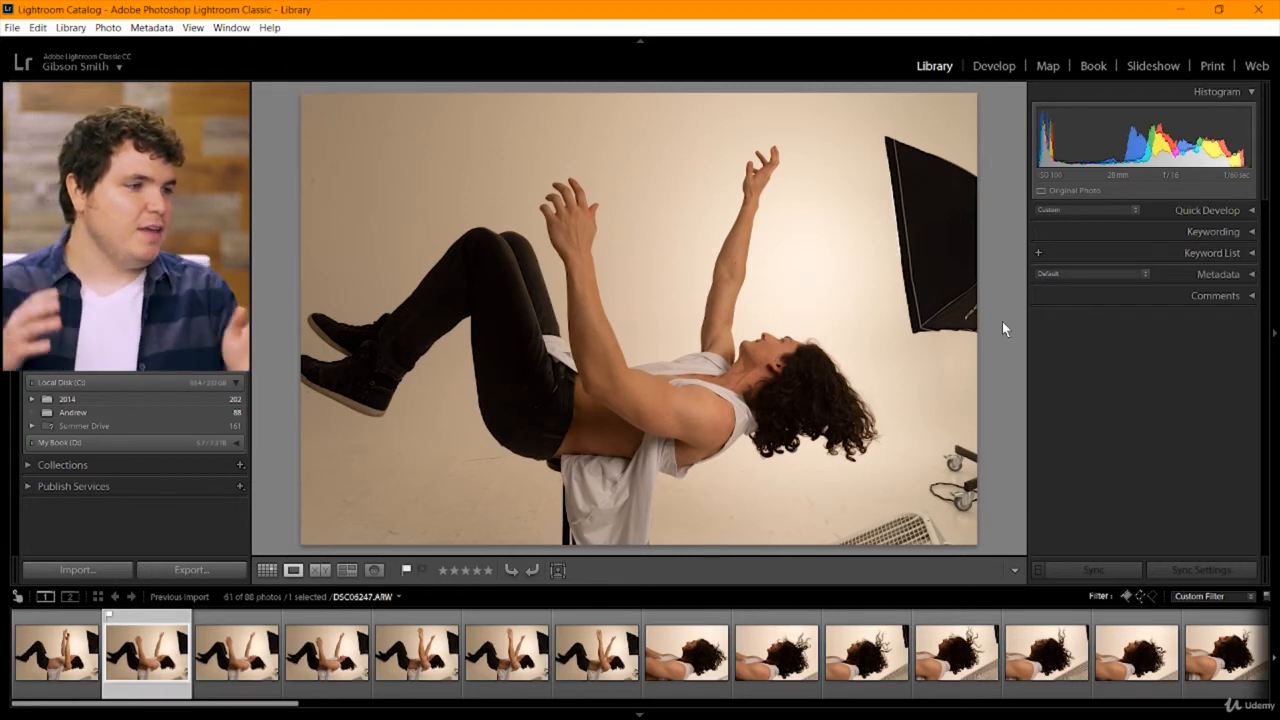
Review the remaining raised-arm shots up to the first hair close-up, DSC06253.
key("Right")
key("Right")
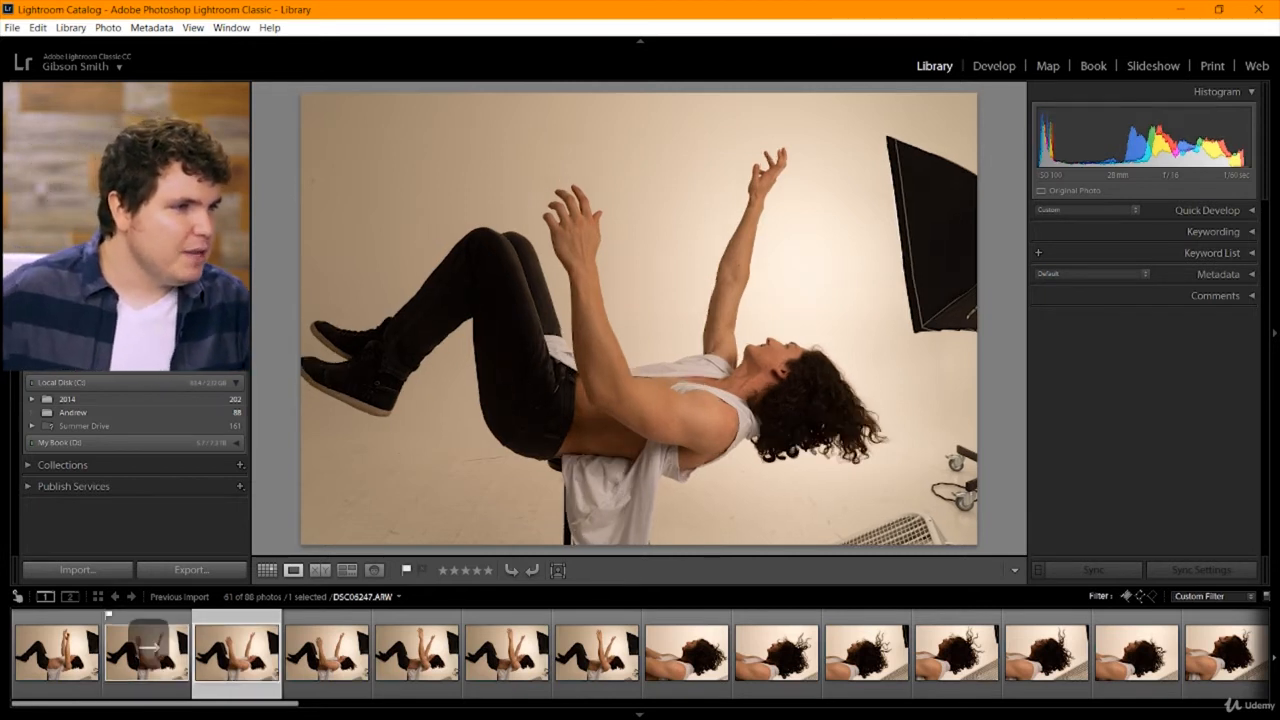
key("Right")
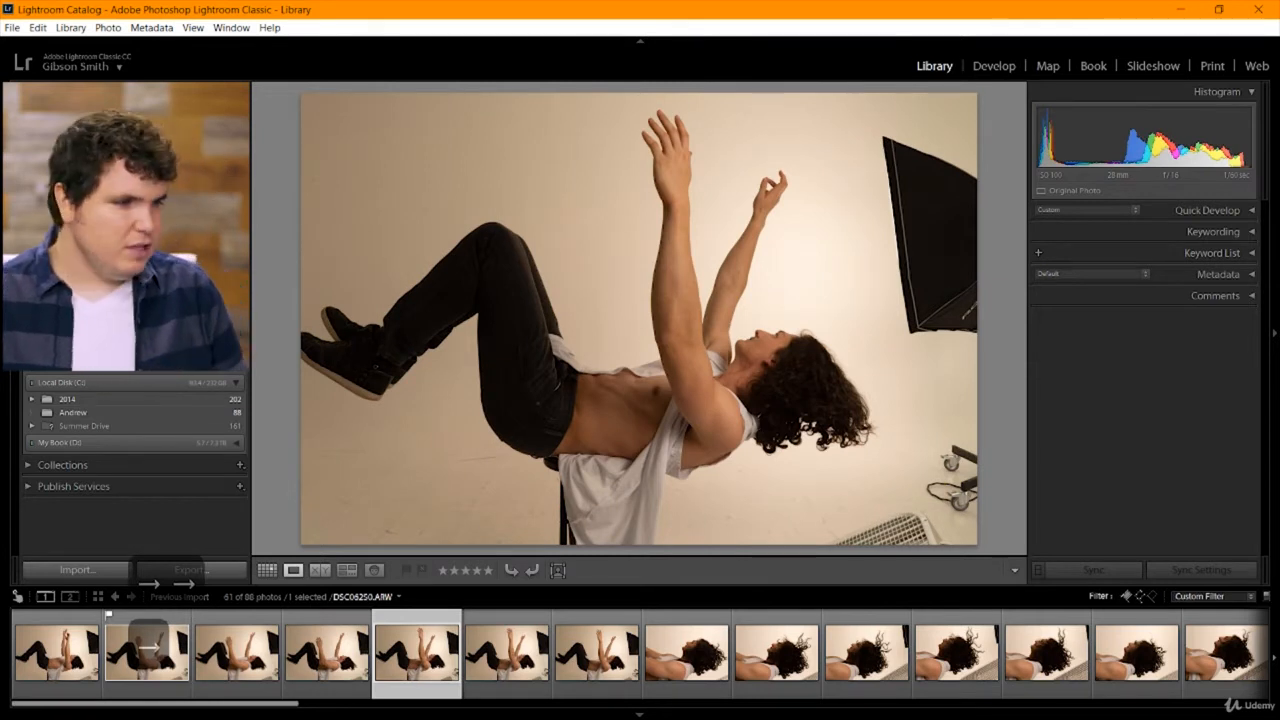
key("Right")
key("Right")
key("Right")
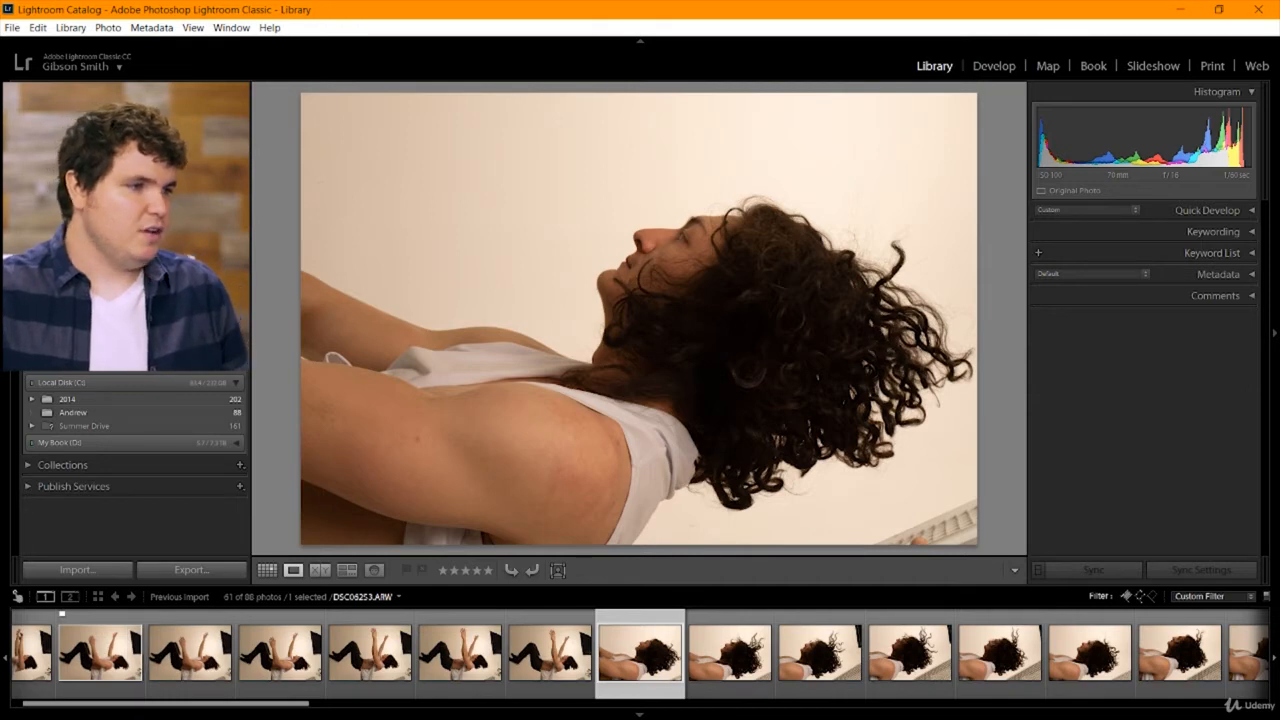
Review the flying-hair close-ups that follow DSC06253, through DSC06263.
key("Right")
key("Right")
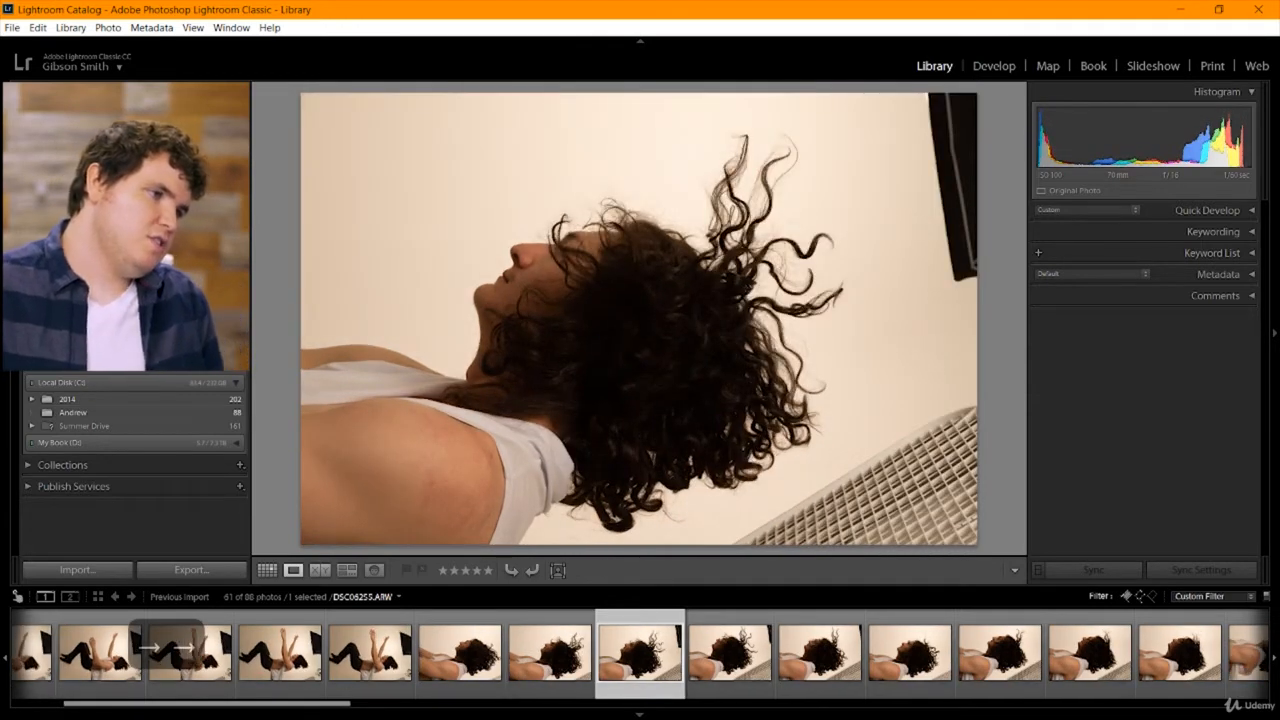
key("Right")
key("Right")
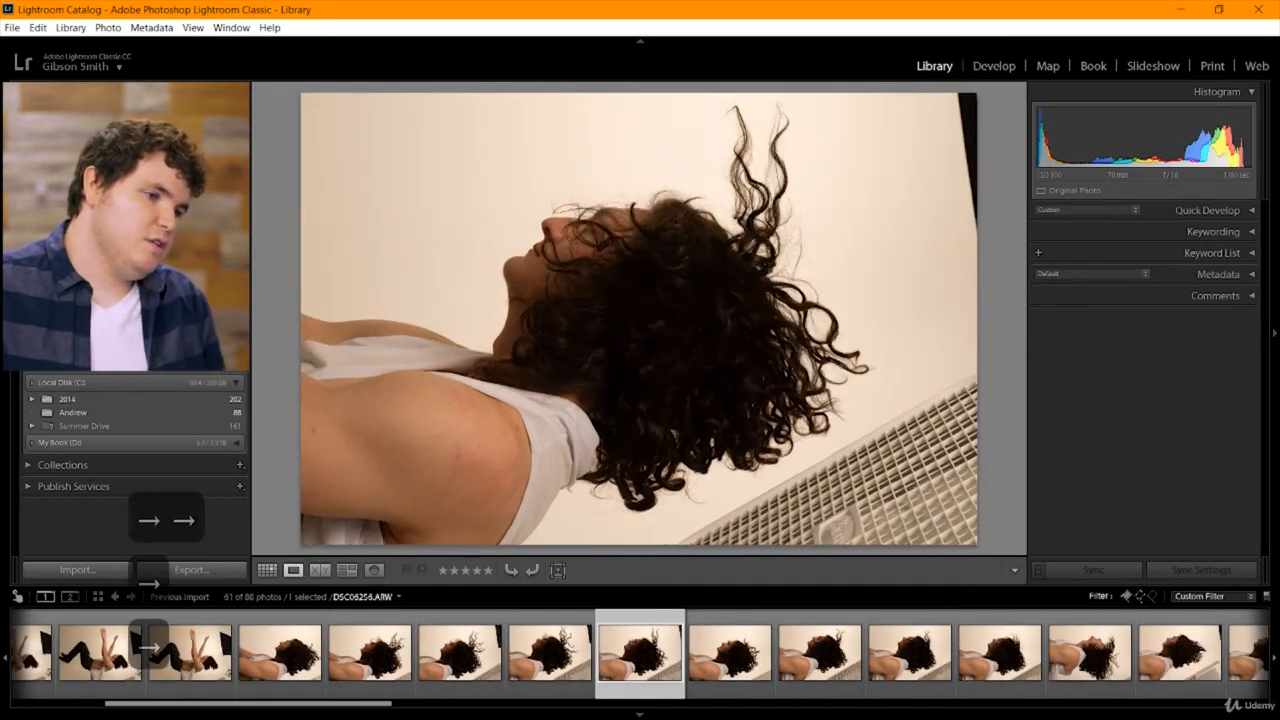
key("Right")
key("Right")
key("Right")
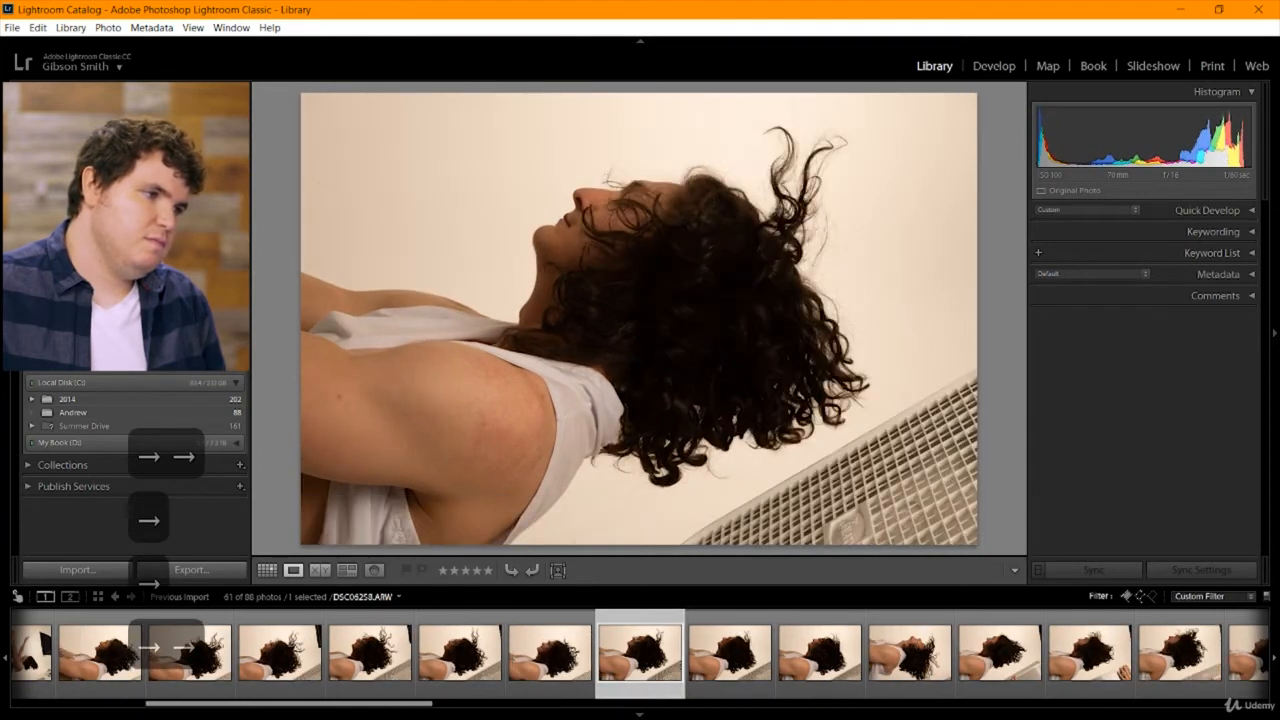
key("Right")
key("Right")
key("Right")
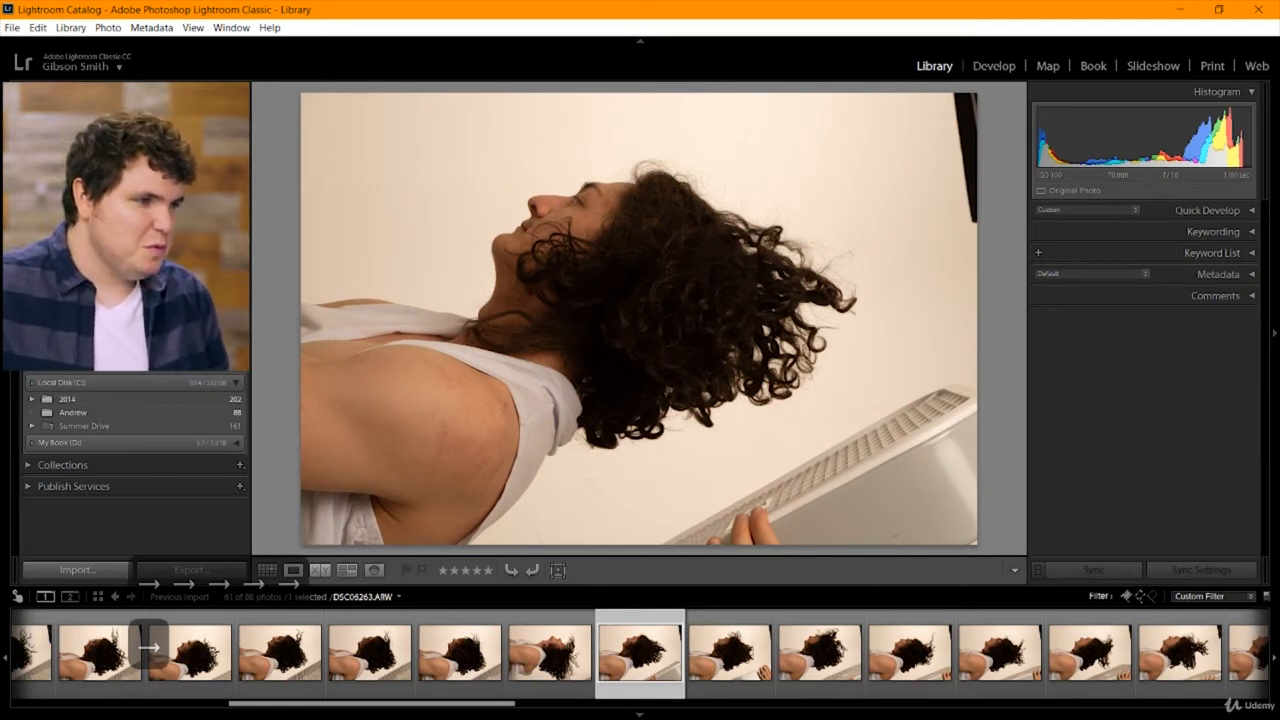
Compare the hair close-ups from DSC06264 through DSC06268 and flag DSC06267 as a pick.
key("Right")
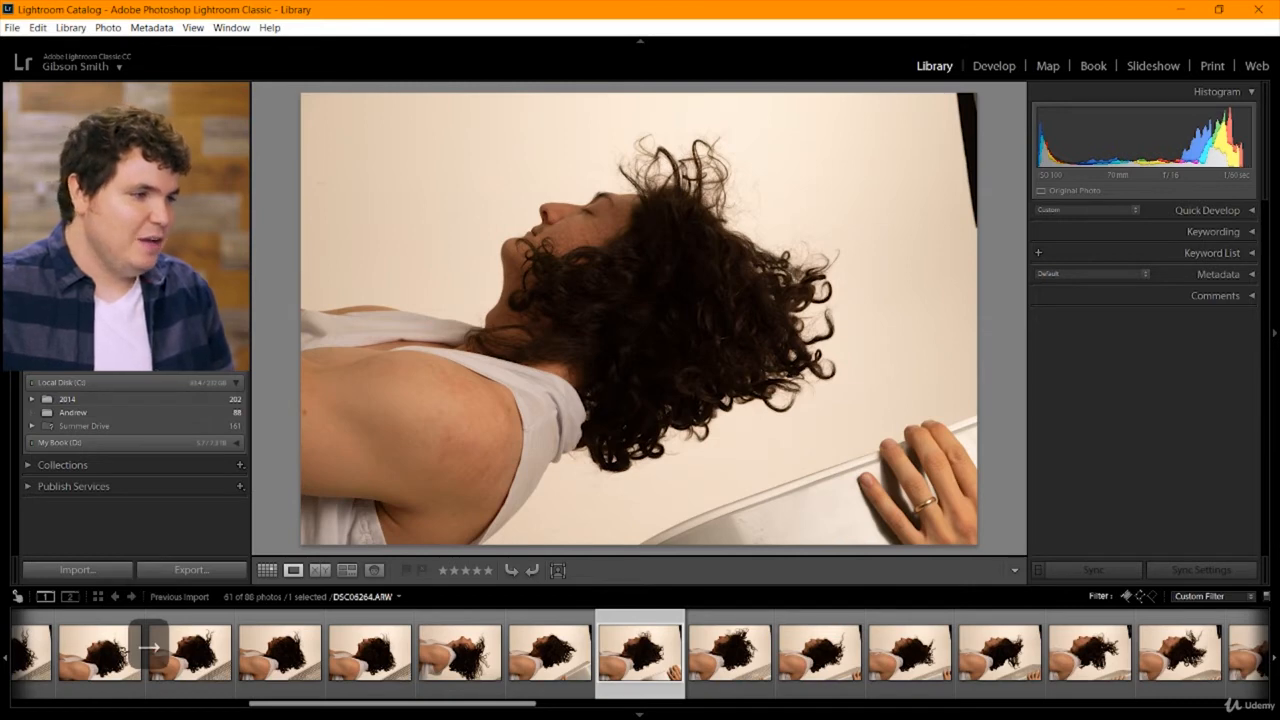
key("Right")
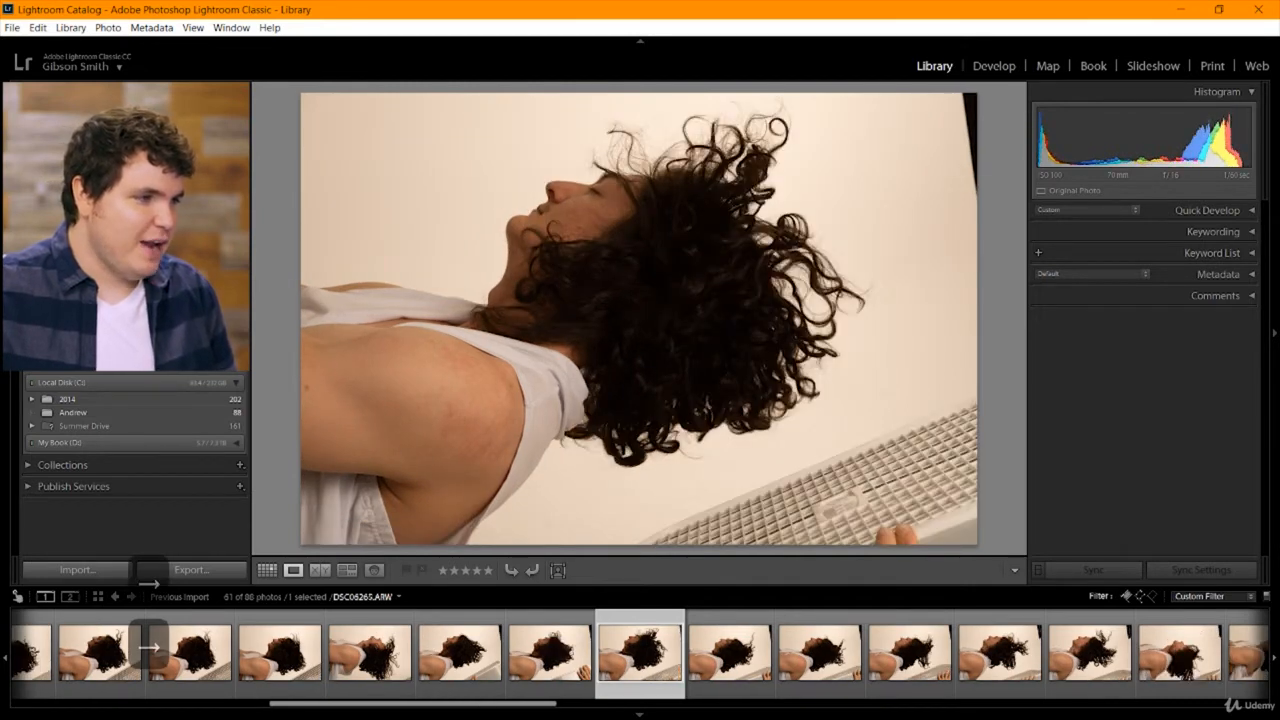
key("Right")
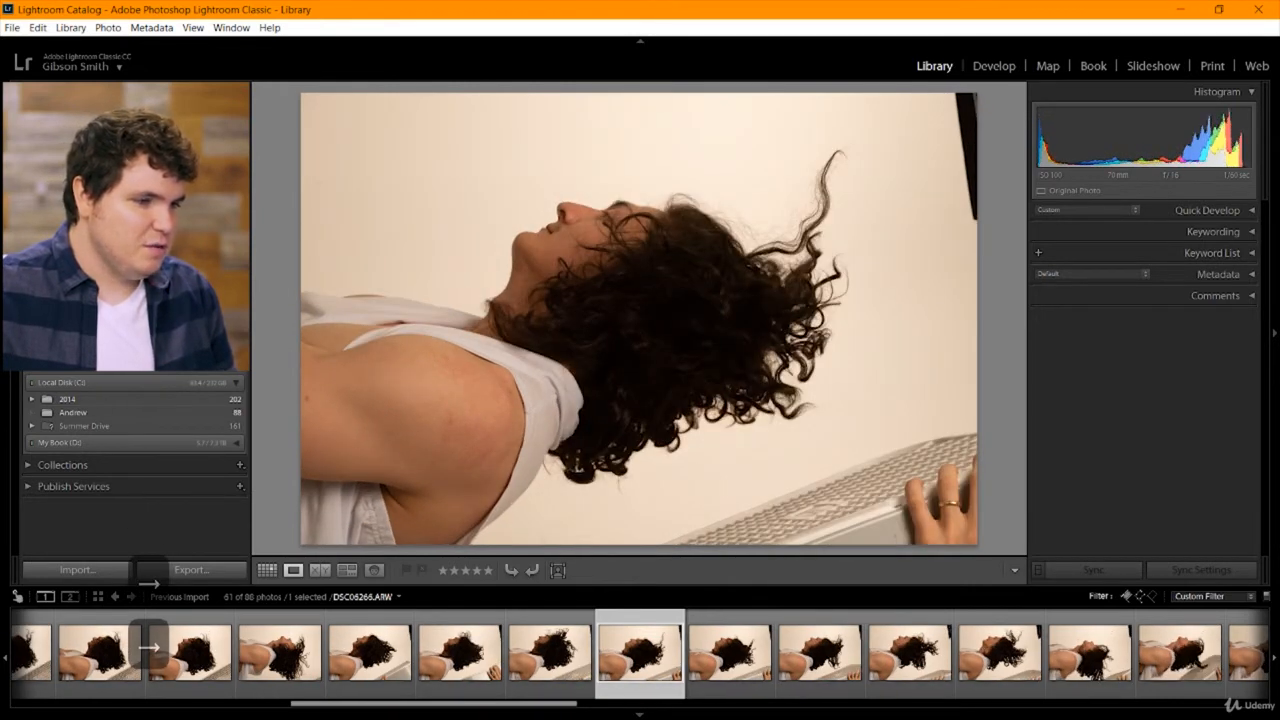
key("Right")
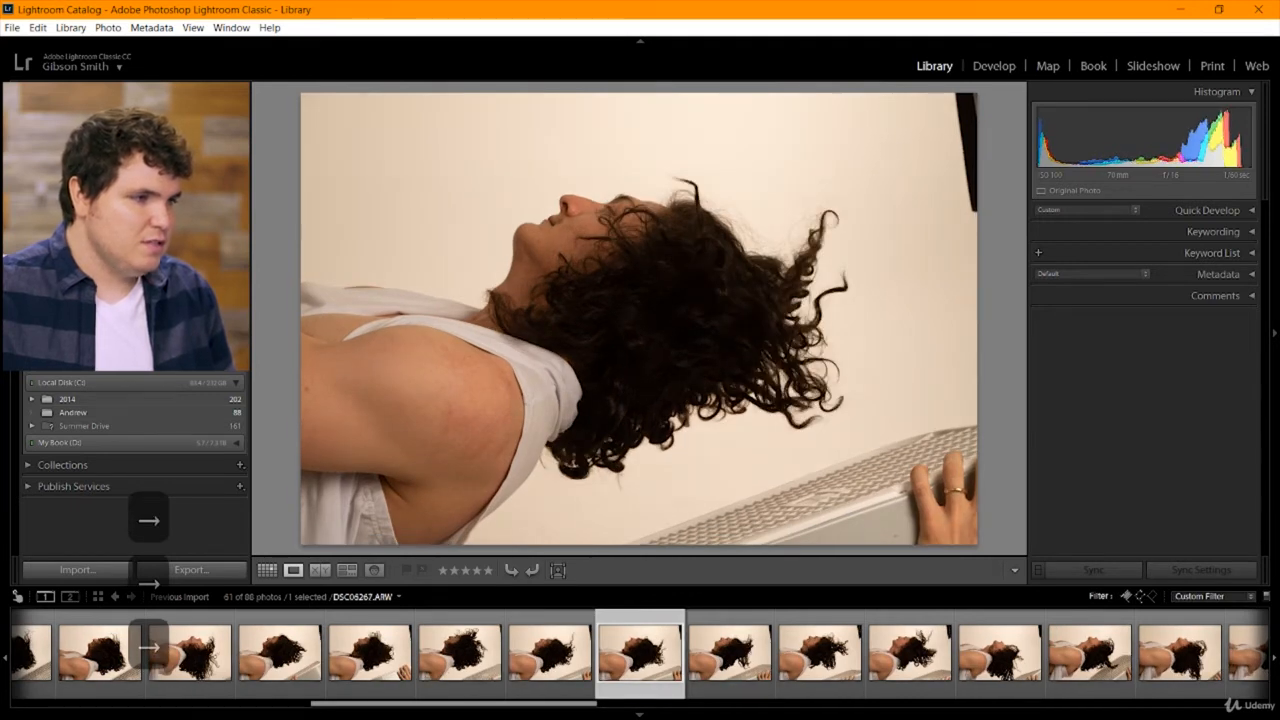
key("Right")
key("Left")
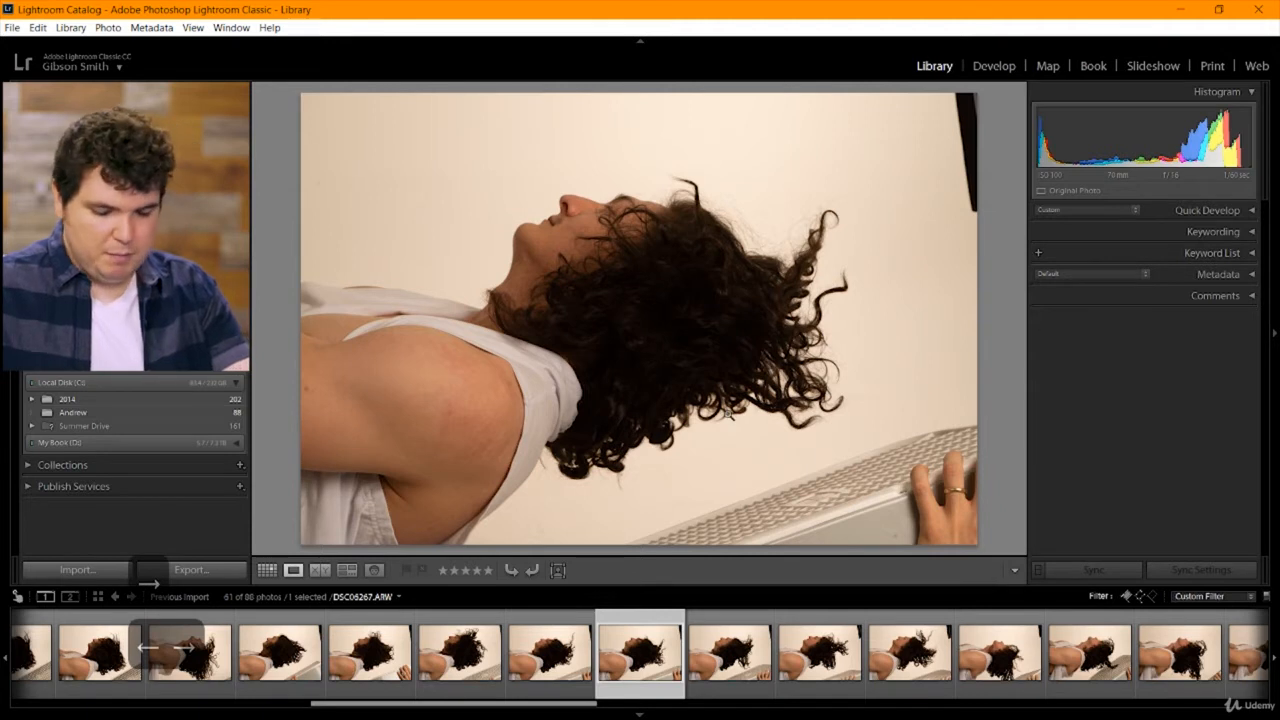
key("p")
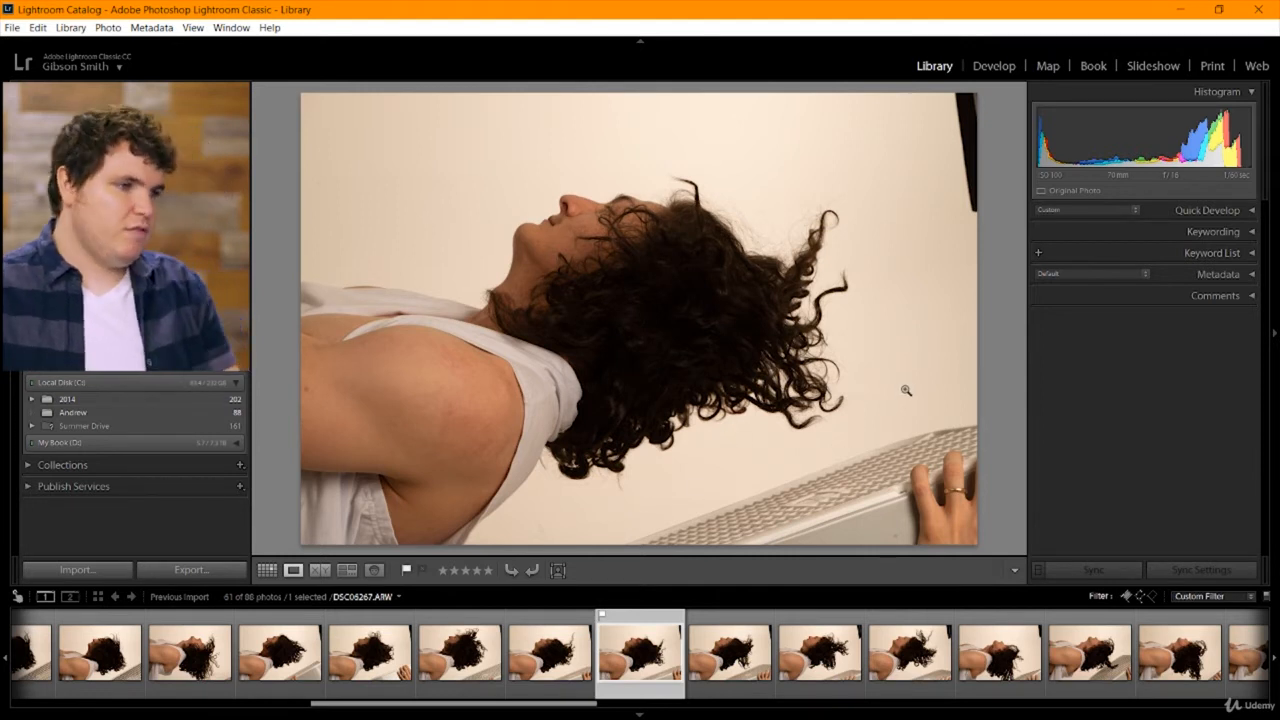
key("Right")
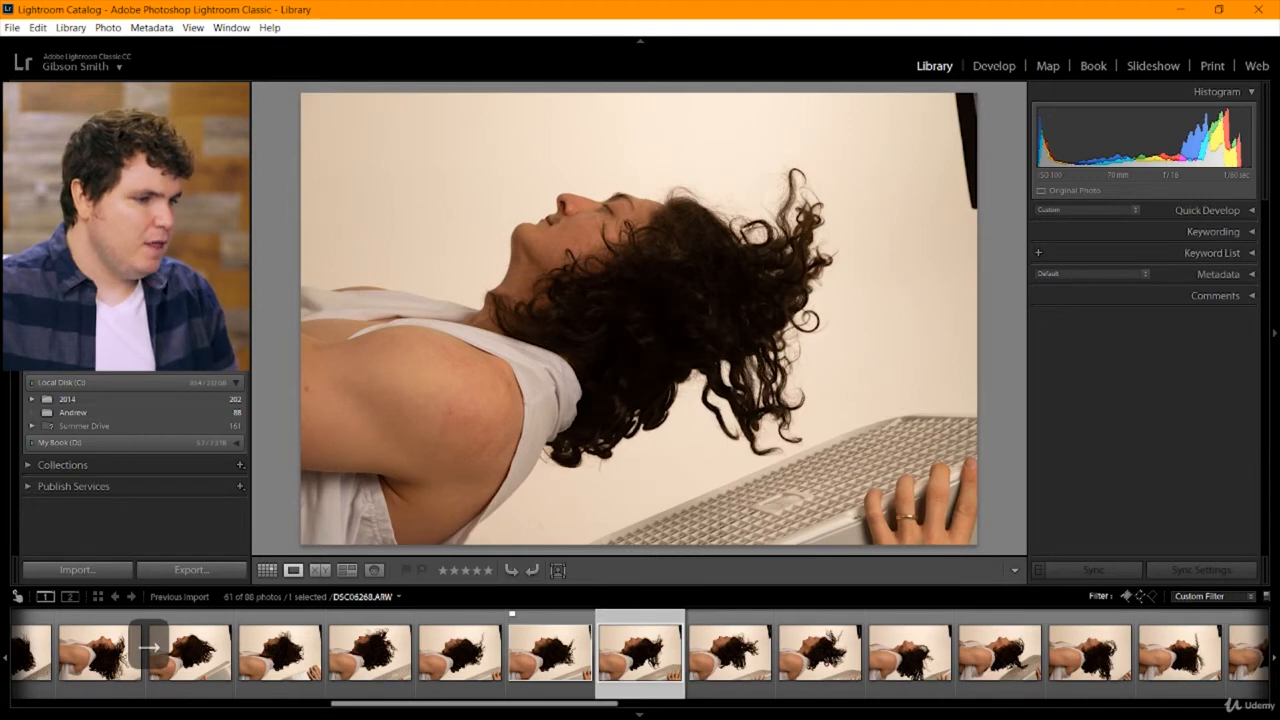
Continue through the flying-hair close-ups to DSC06270 and flag it as a pick.
key("Right")
key("Right")
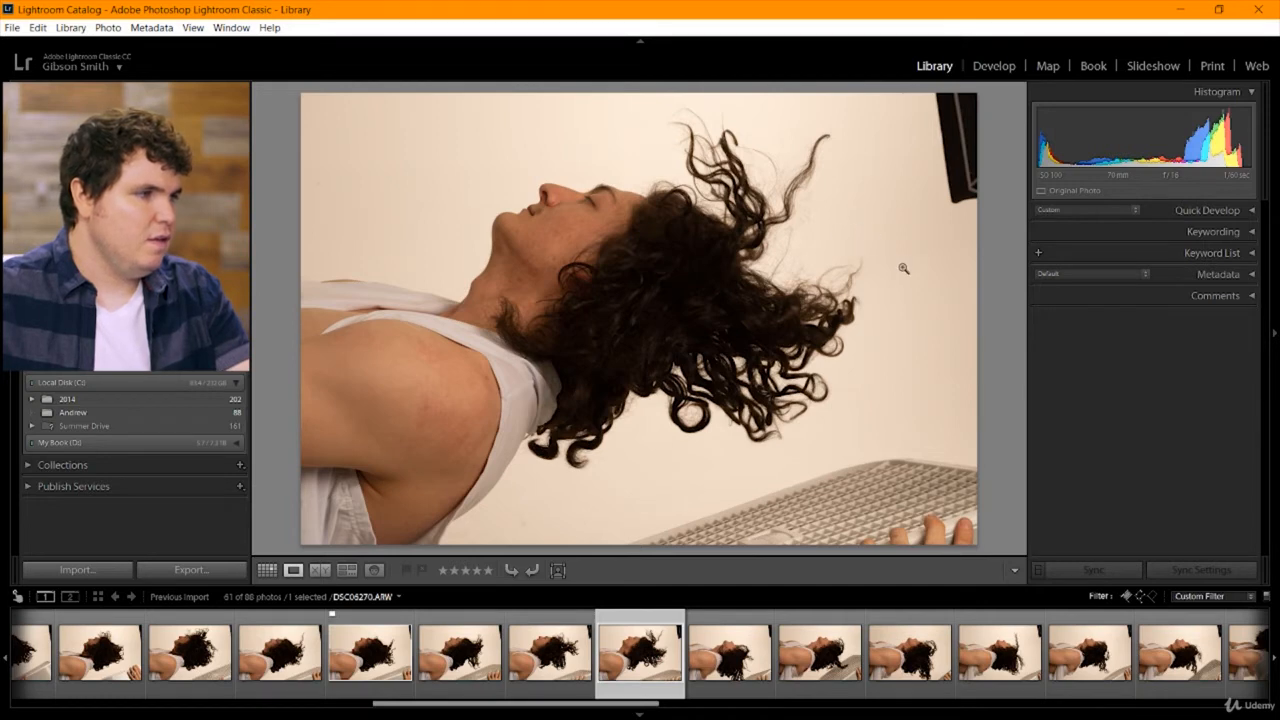
key("p")
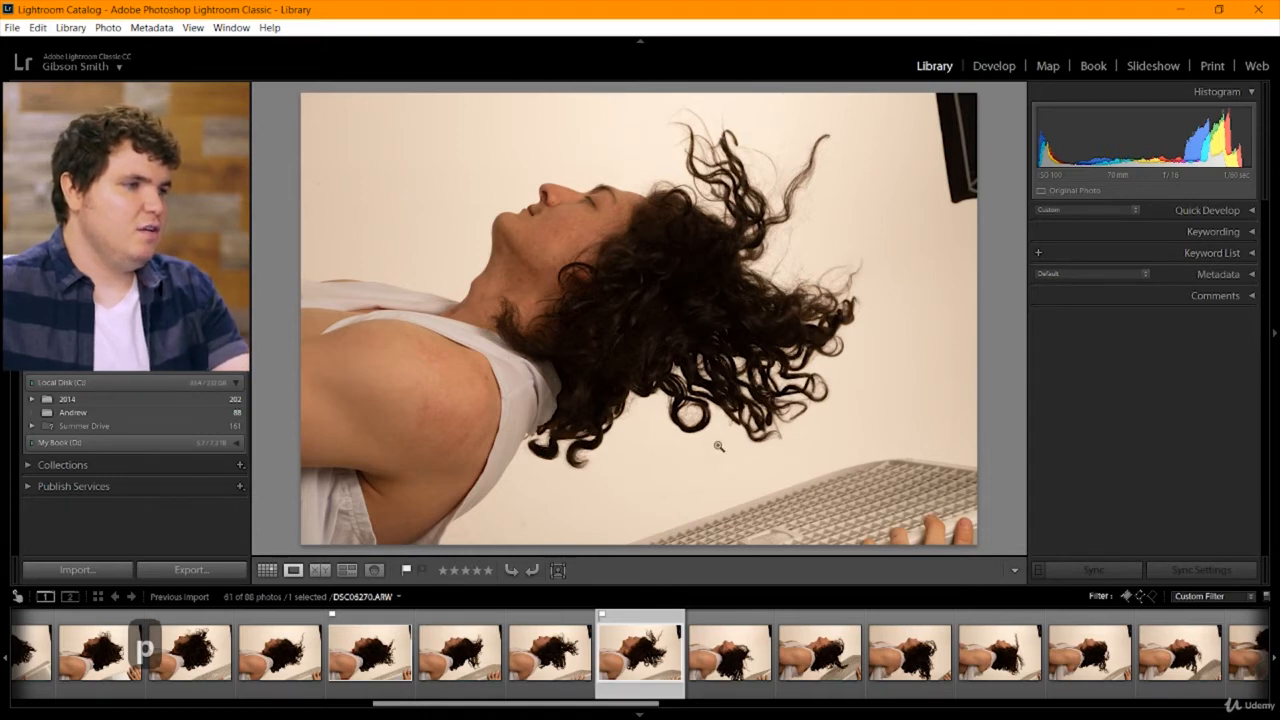
Compare the hair detail of DSC06270 and DSC06267 at close magnification, and return to the full-frame view.
left_click(731, 234)
left_click_drag(731, 234, 695, 440)
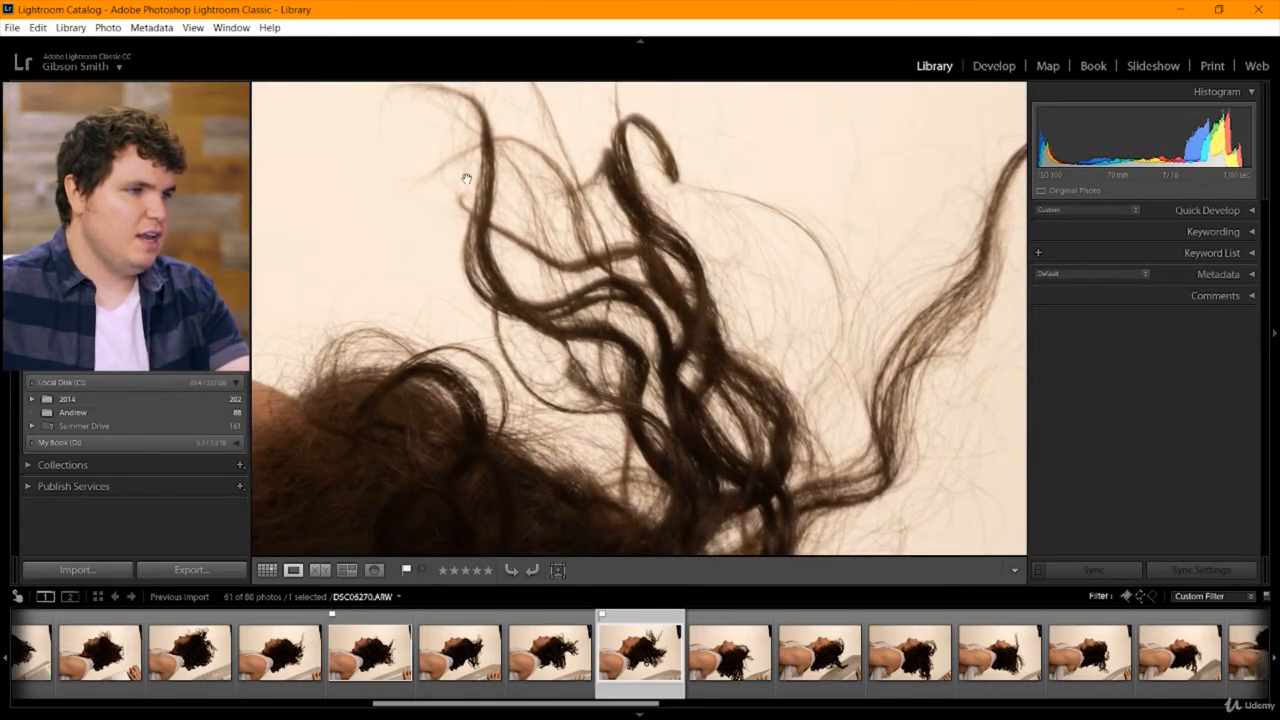
left_click(580, 346)
left_click(370, 652)
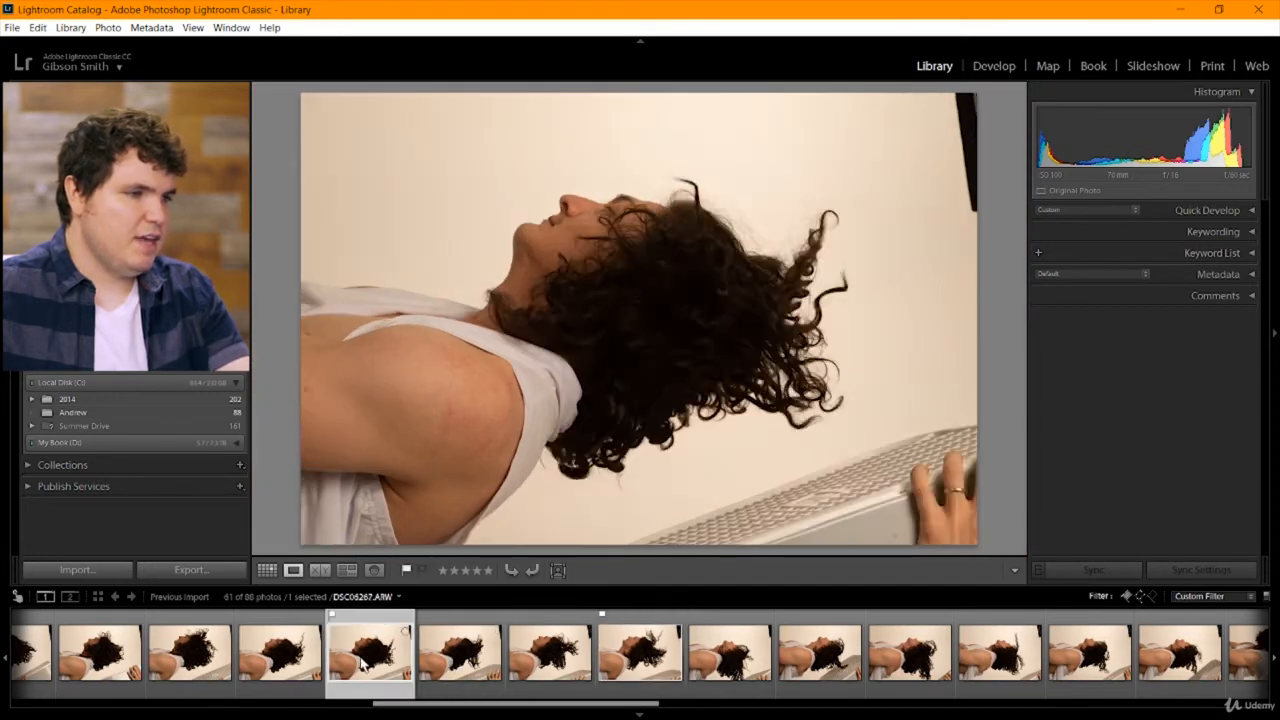
left_click(797, 392)
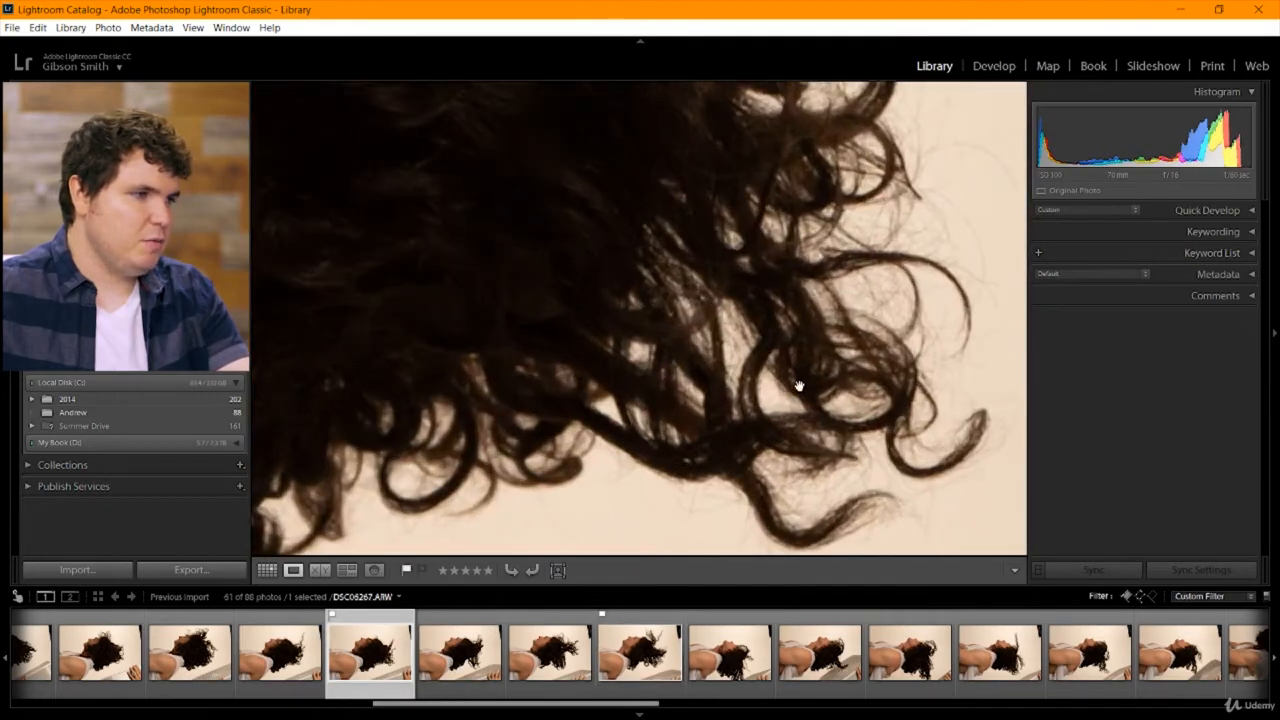
left_click(802, 385)
Review the hair close-ups that follow DSC06267, through DSC06275.
key("Right")
key("Right")
key("Right")
key("Right")
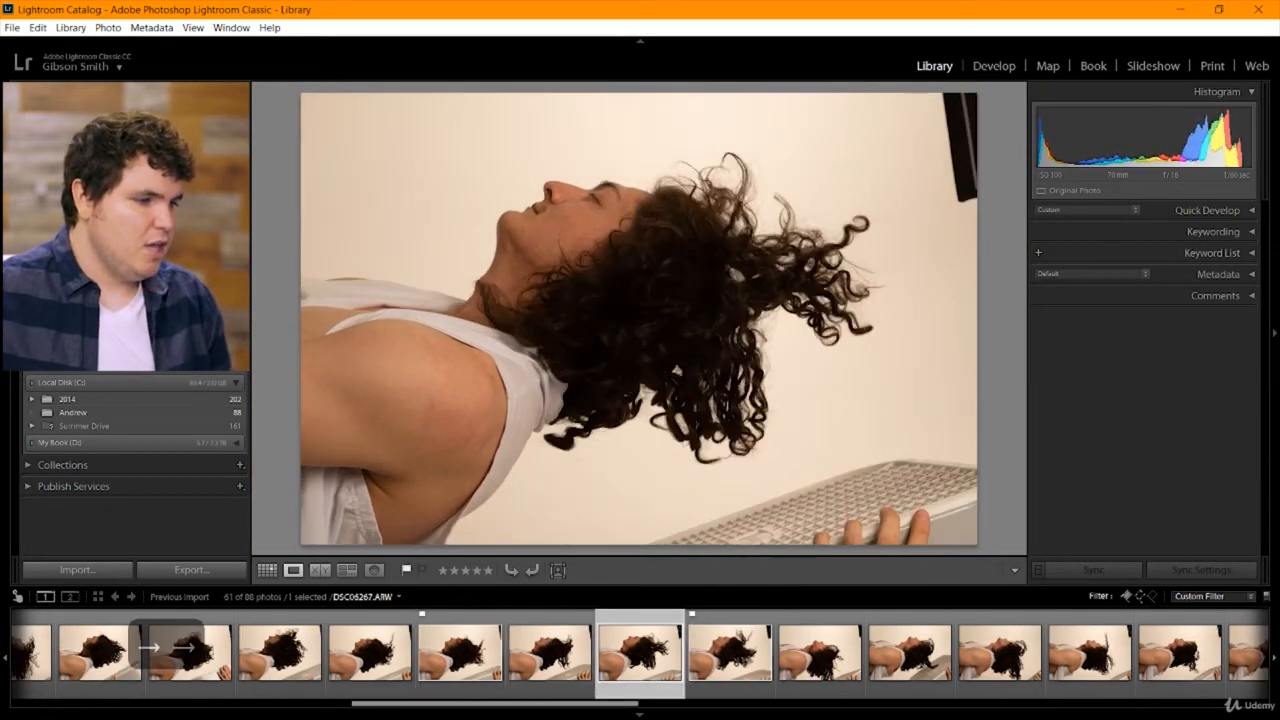
key("Right")
key("Right")
key("Right")
key("Right")
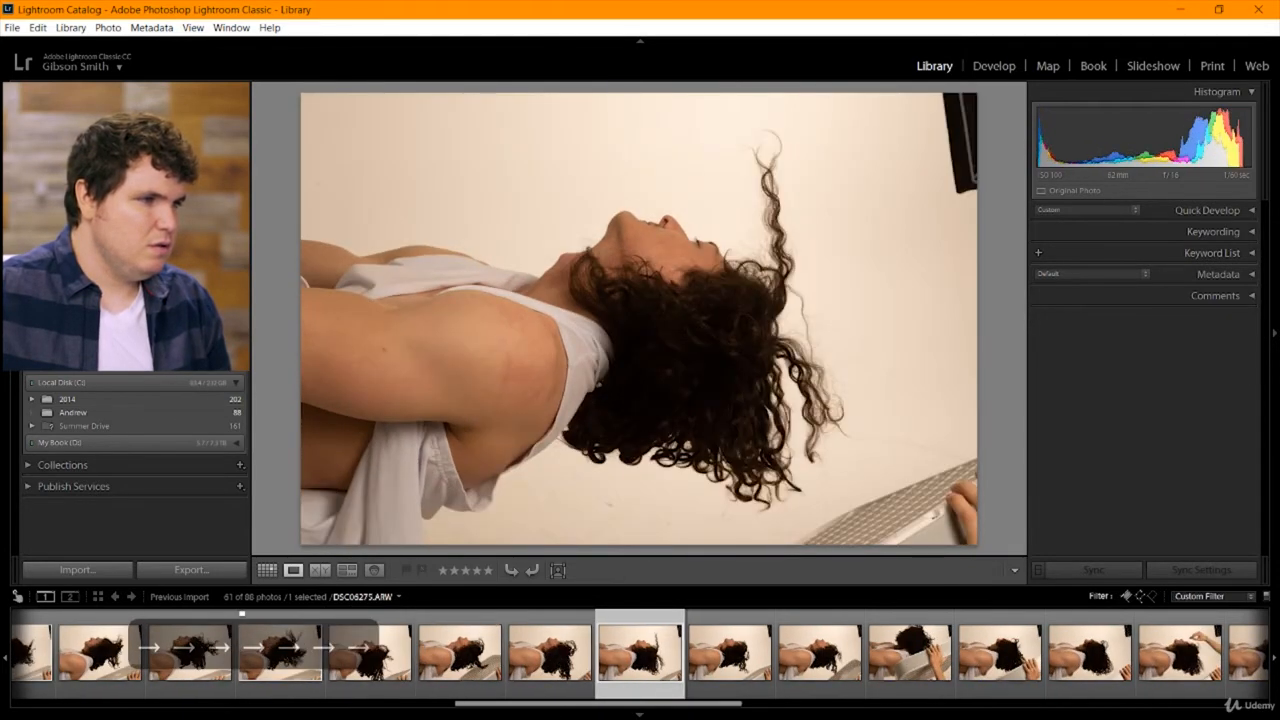
Review the hair close-ups that follow DSC06275, through DSC06284.
key("Right")
key("Right")
key("Right")
key("Right")
key("Right")
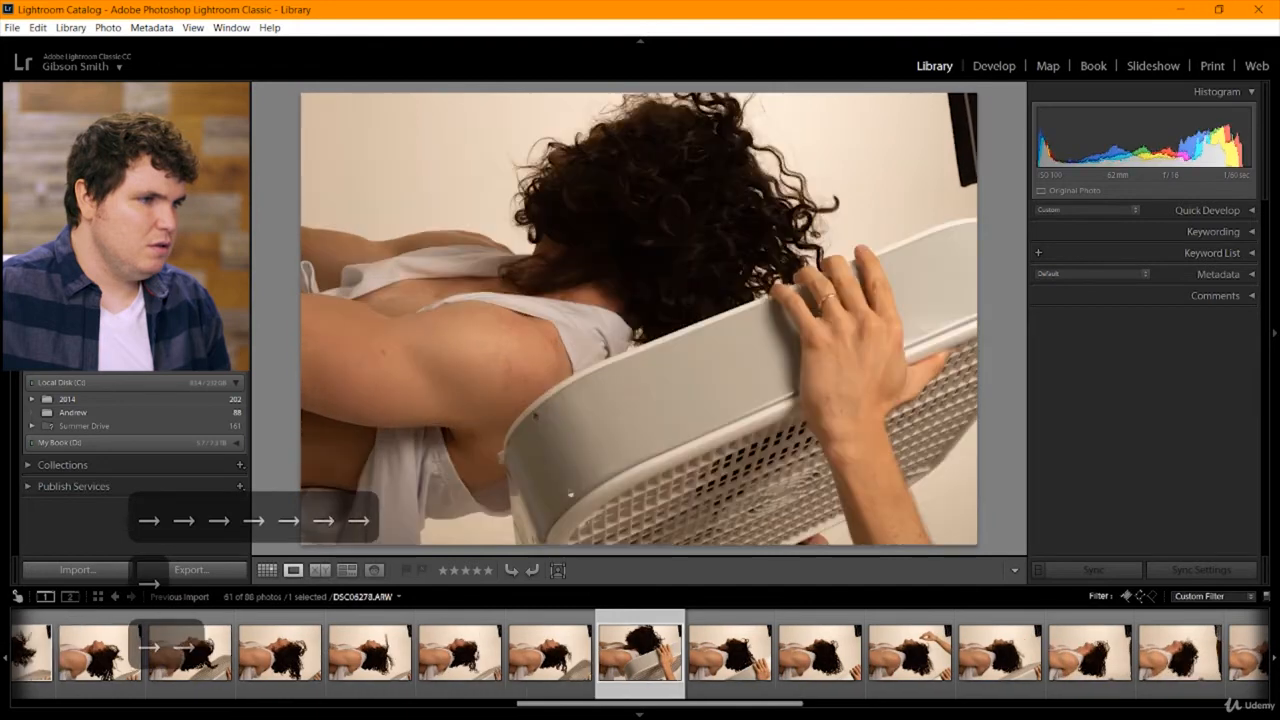
key("Right")
key("Right")
key("Right")
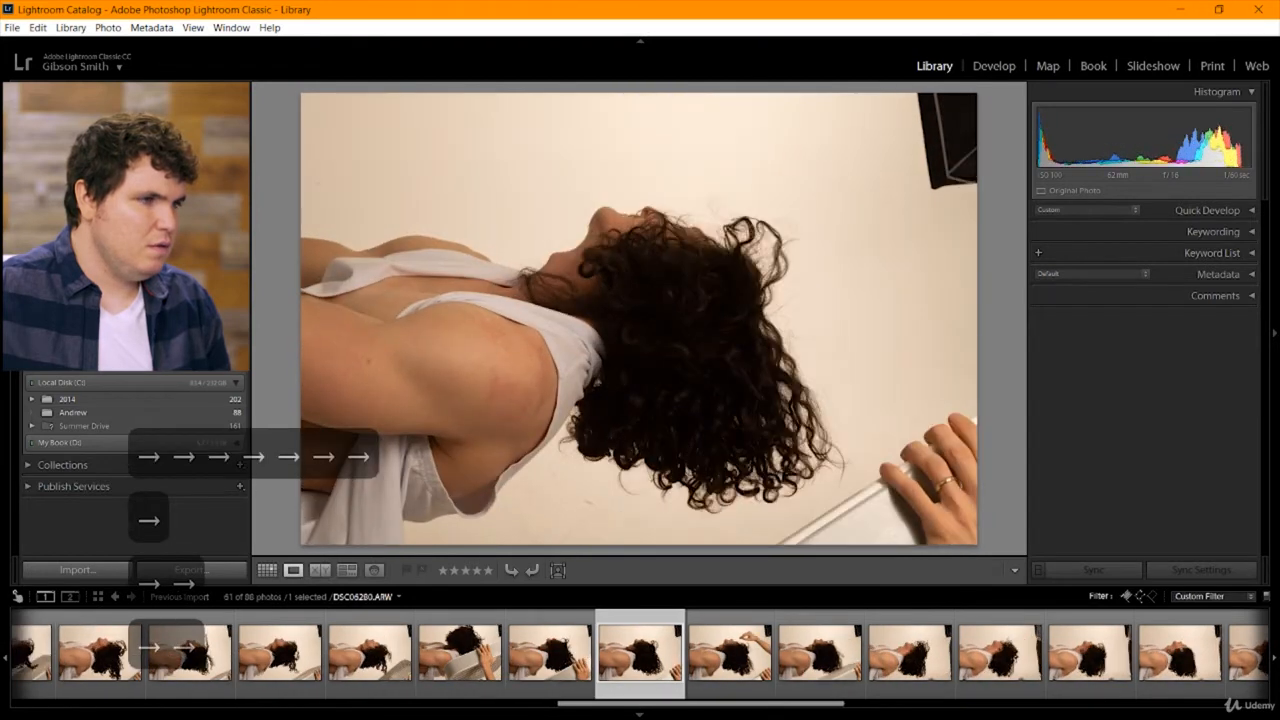
key("Right")
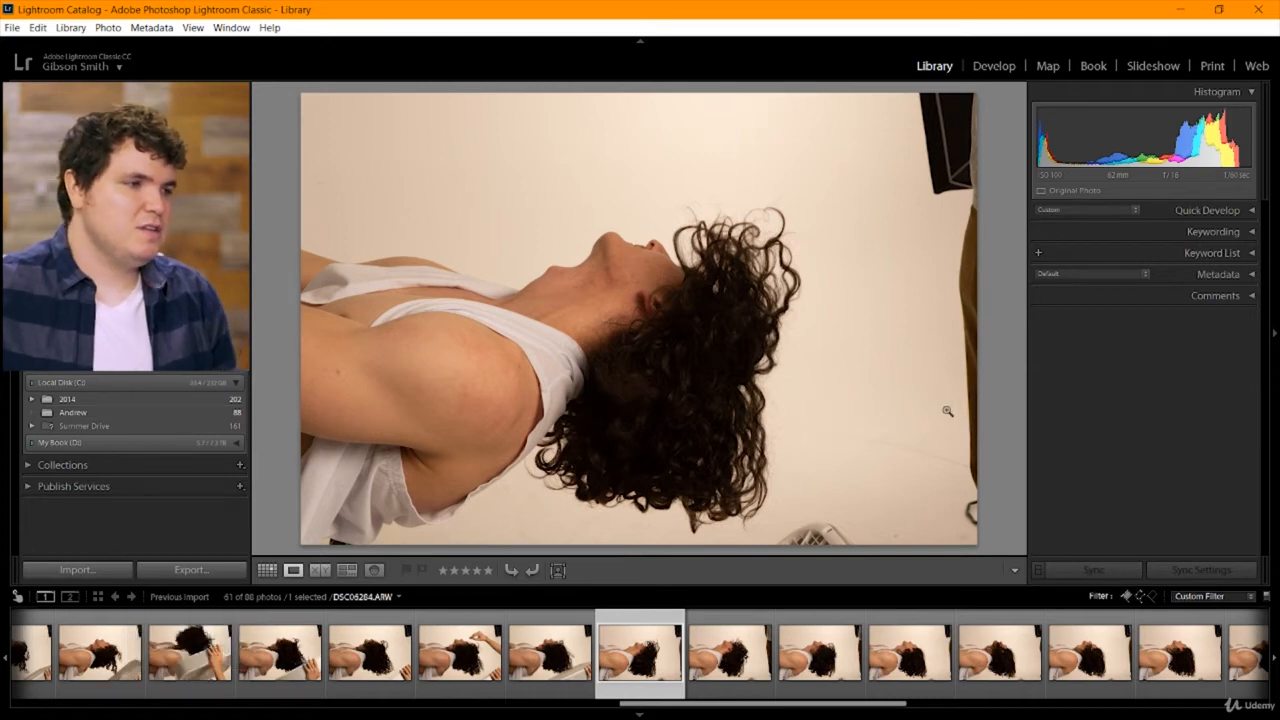
Compare DSC06285 with the close-up after it, and flag DSC06285 as a pick.
key("Right")
key("Right")
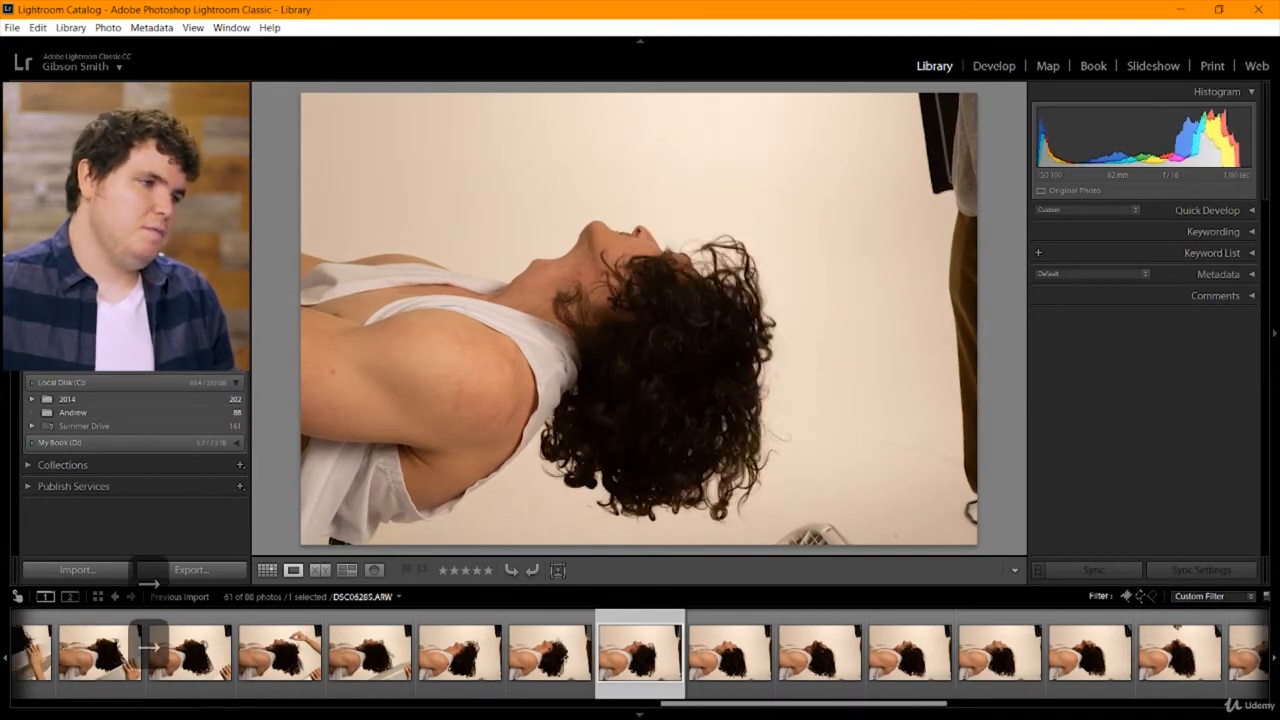
key("Left")
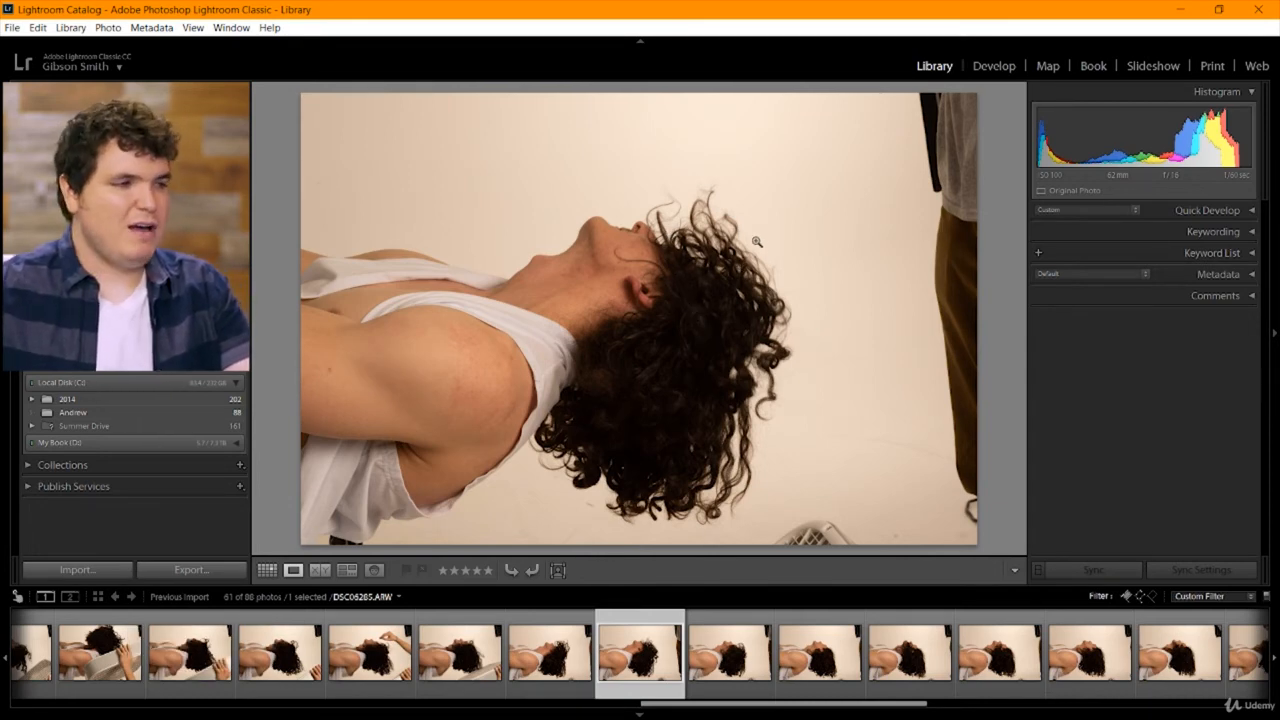
key("p")
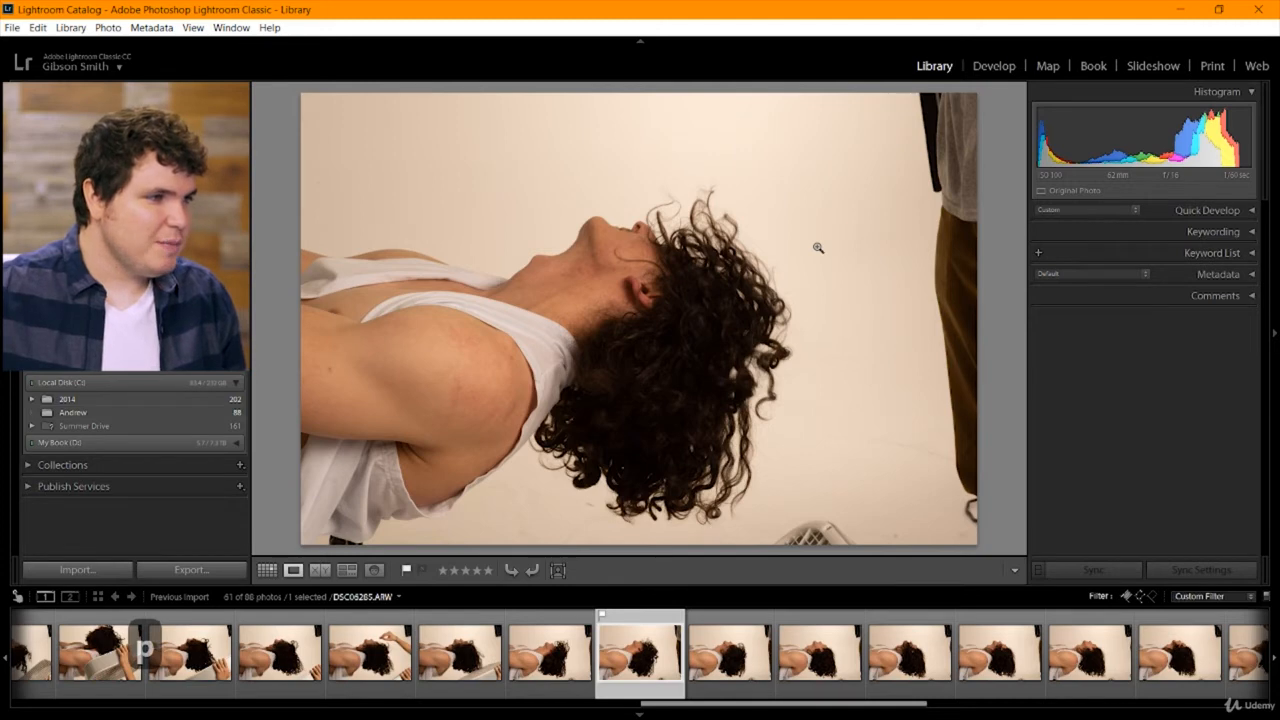
Review the remaining hair close-ups up to the first full-body falling pose, DSC06297.
key("Right")
key("Right")
key("Right")
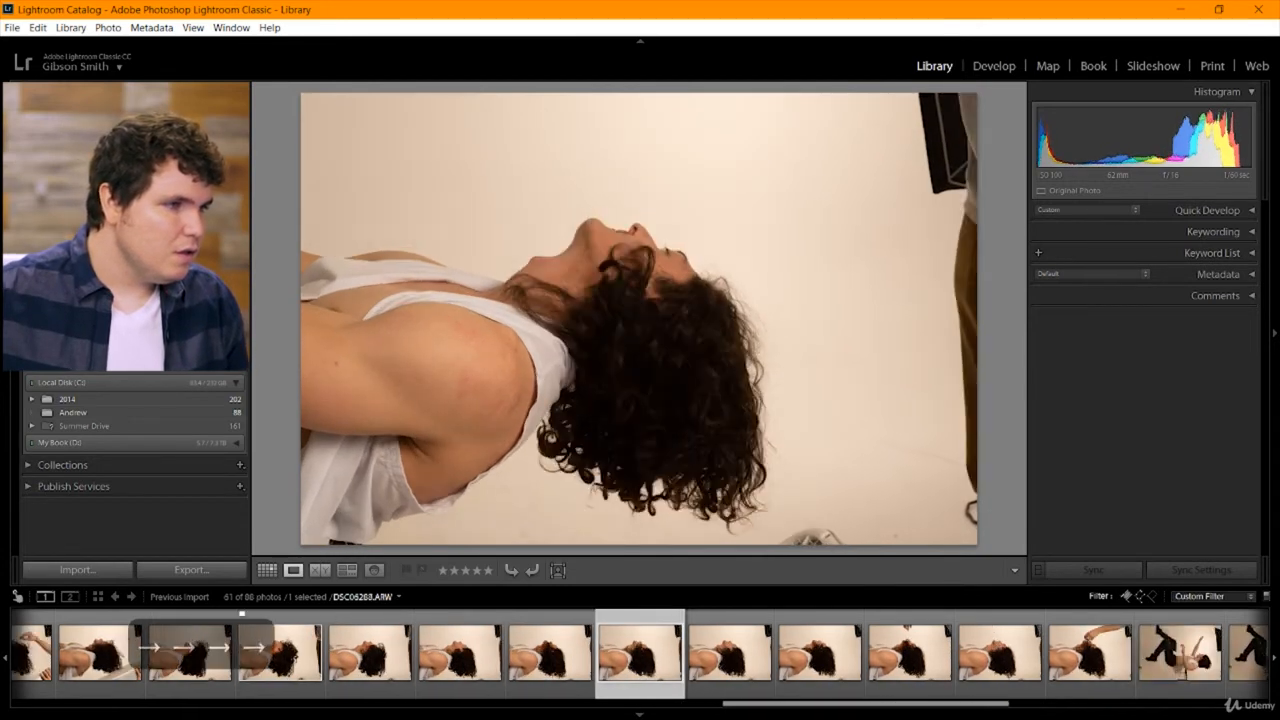
key("Right")
key("Right")
key("Right")
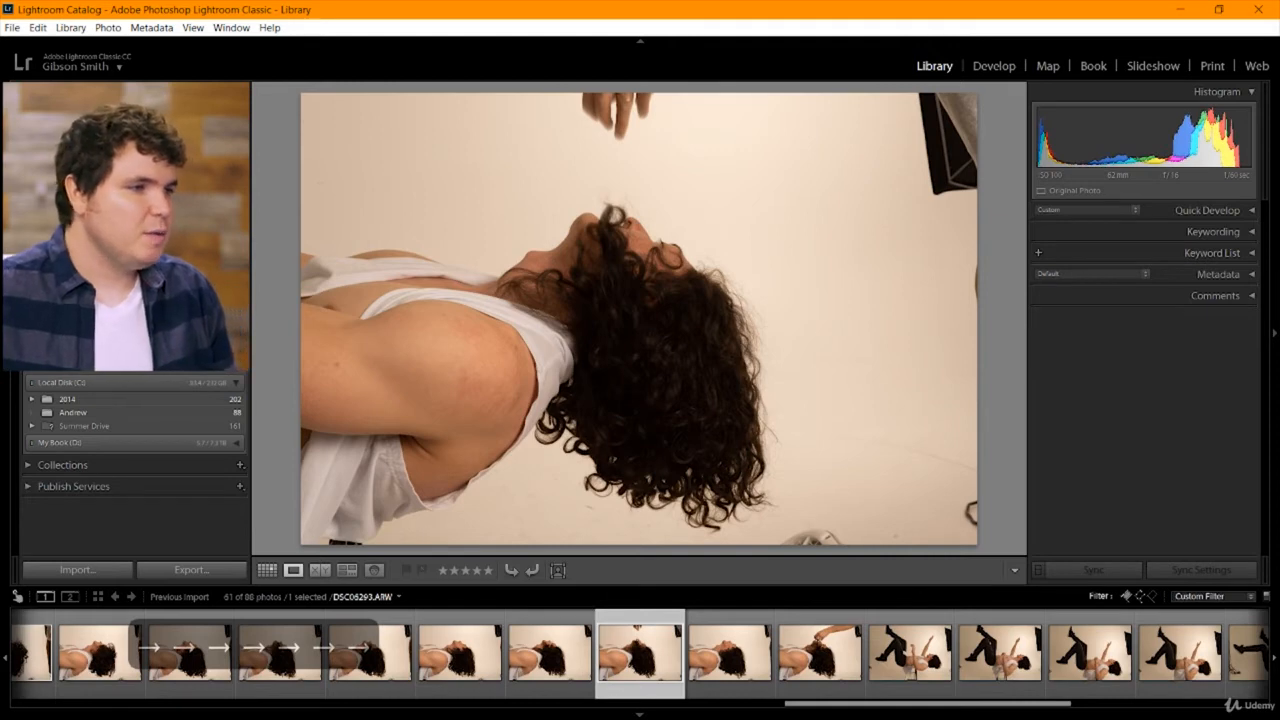
key("Right")
key("Right")
key("Right")
key("Right")
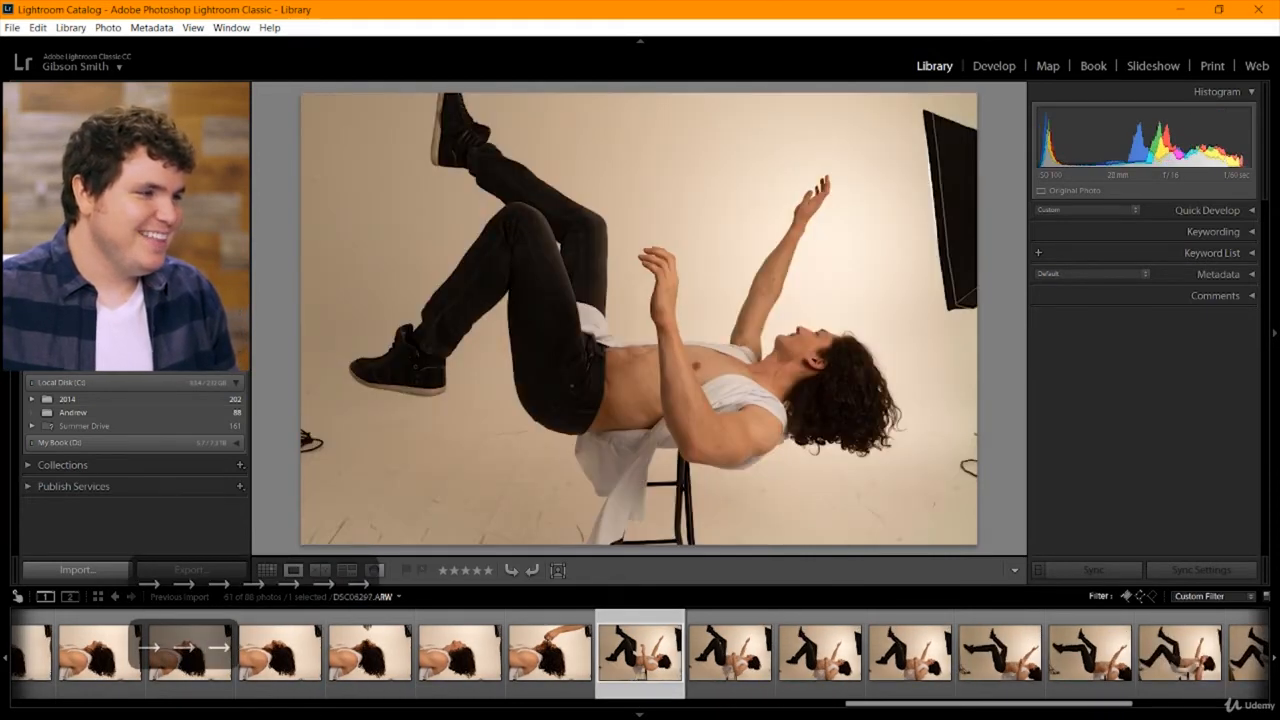
Review the full-body falling-pose shots from DSC06298 through DSC06308.
key("Right")
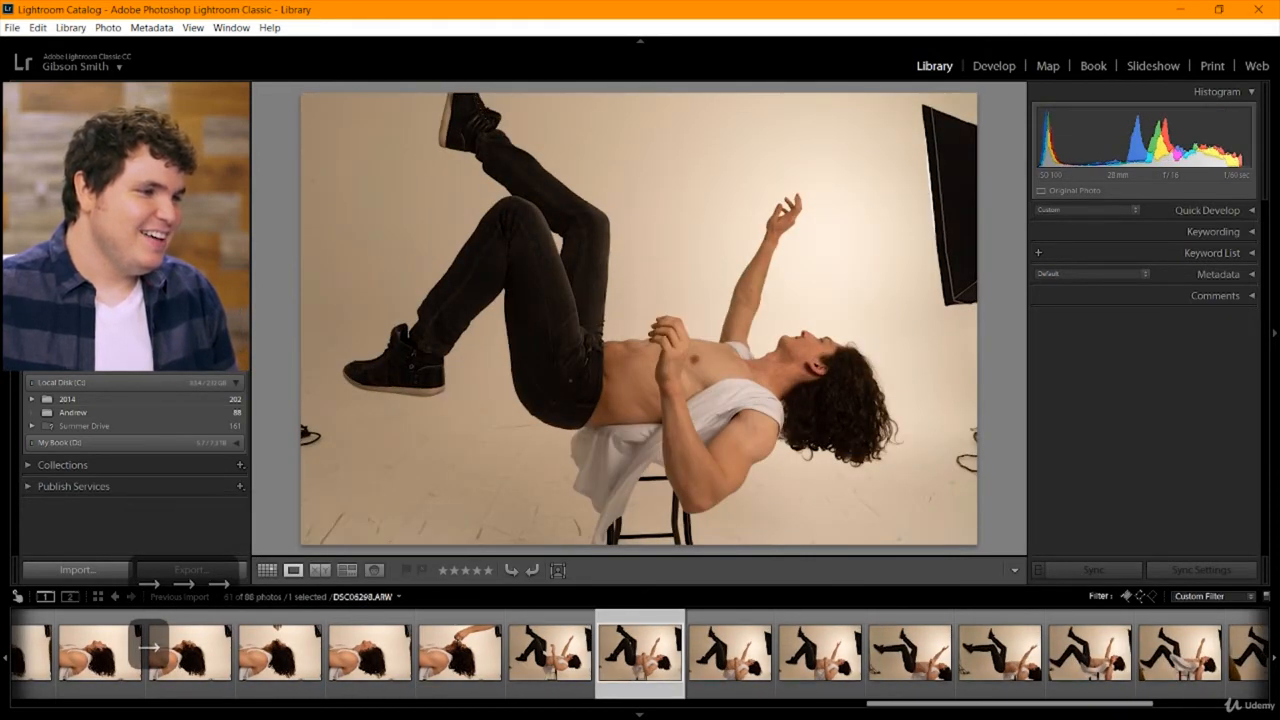
key("Right")
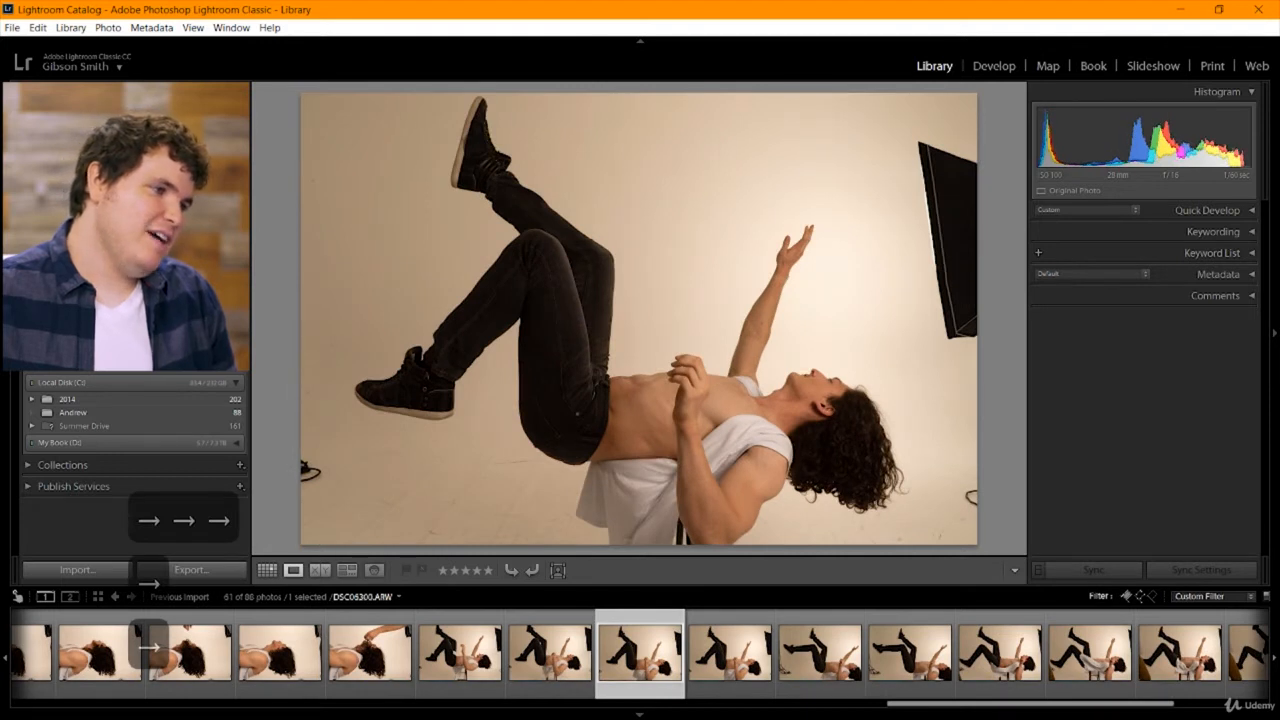
key("Right")
key("Right")
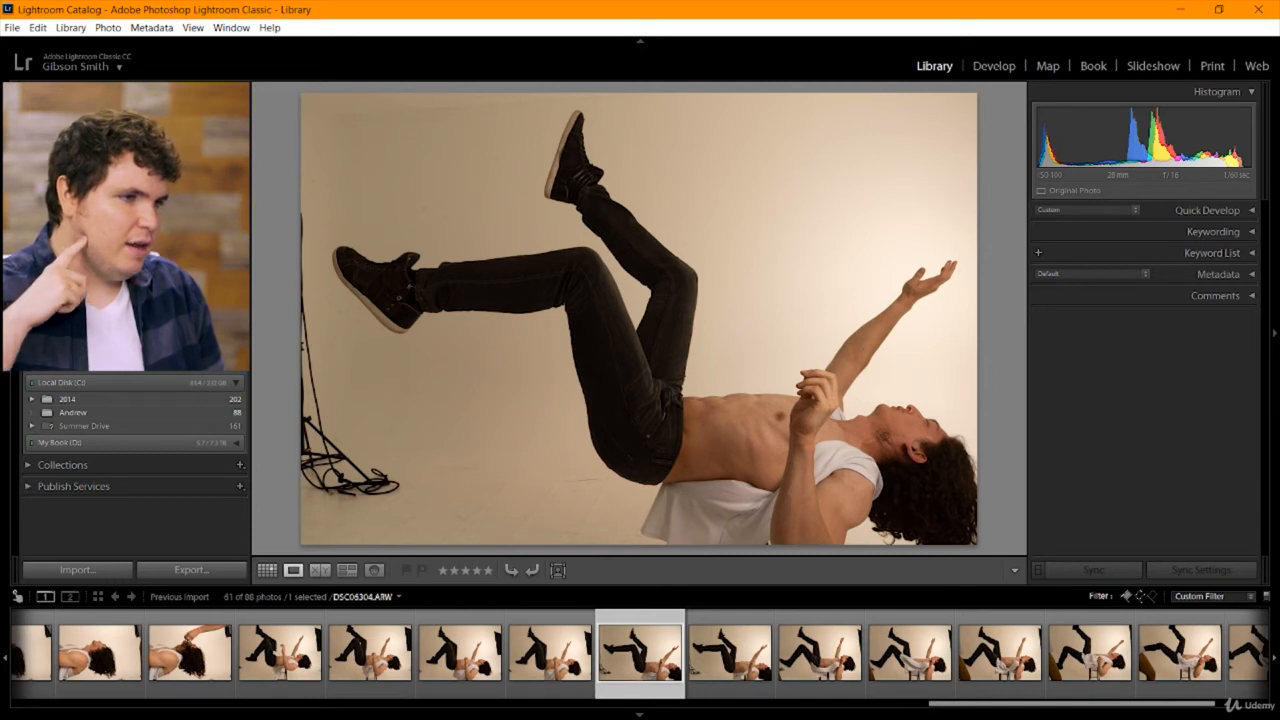
key("Right")
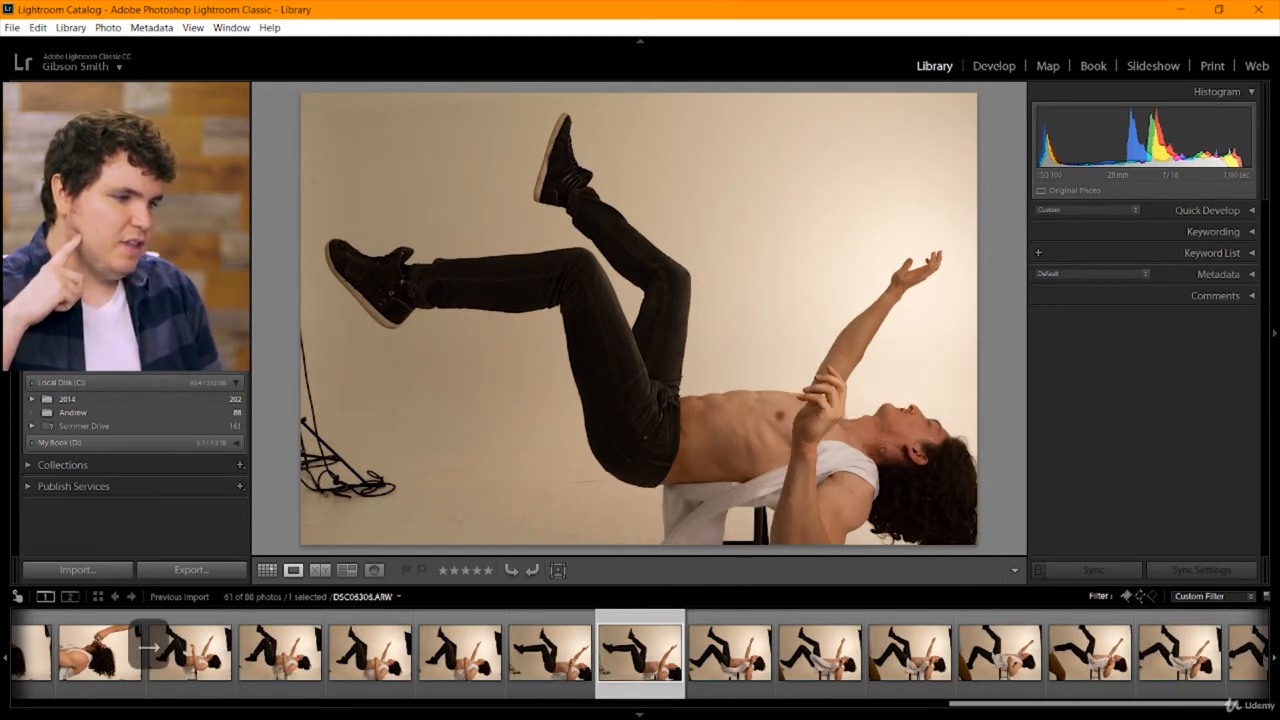
key("Right")
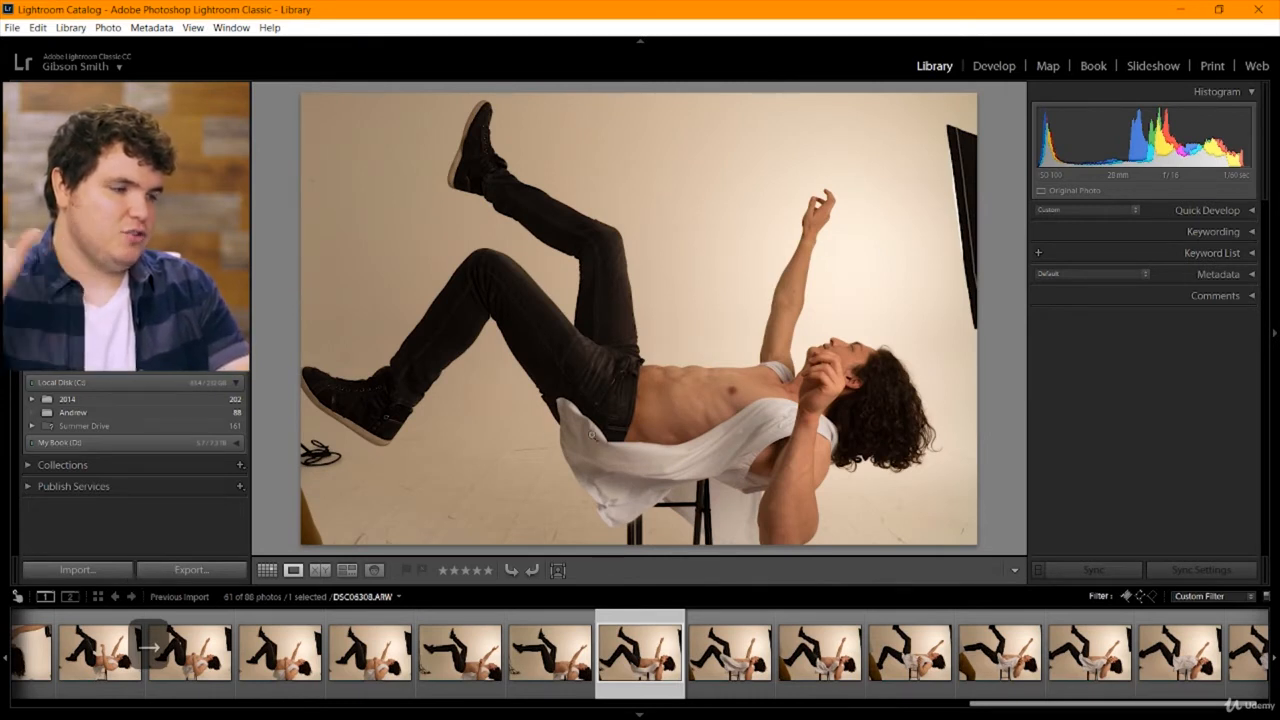
Compare the full-body shots from DSC06309 to the end of the set, and flag DSC06310 as a pick.
key("Right")
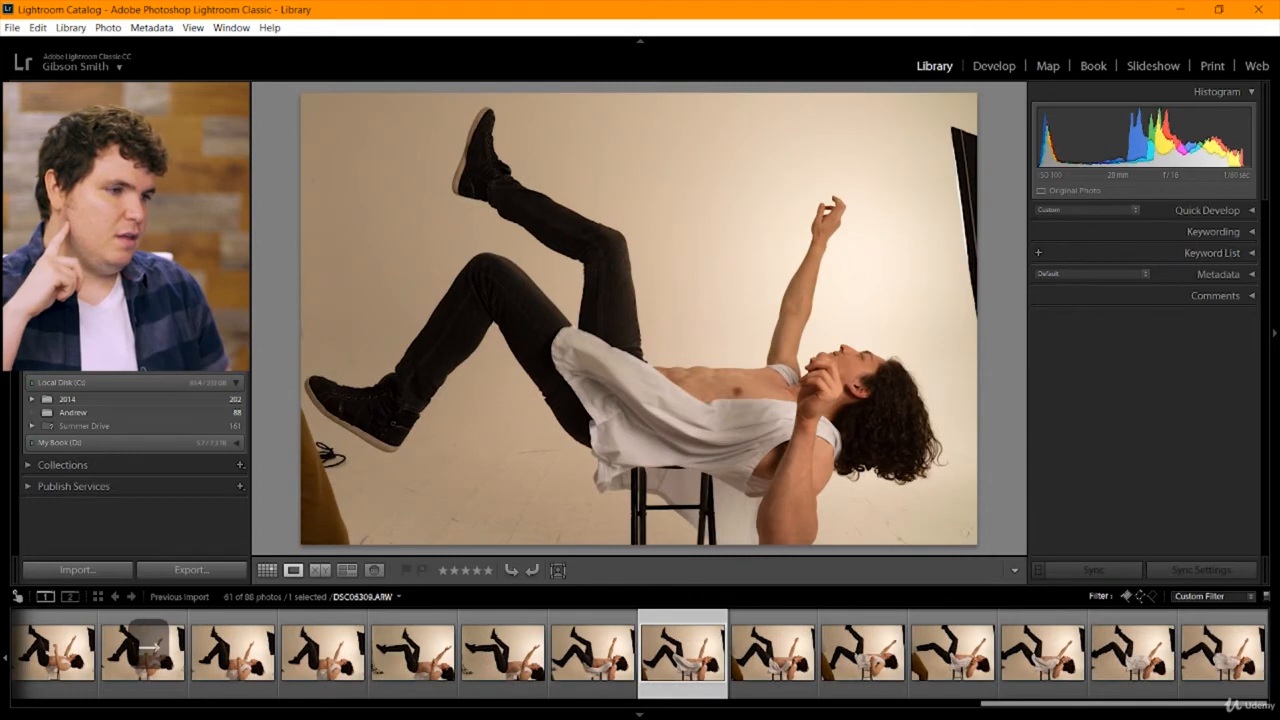
key("Right")
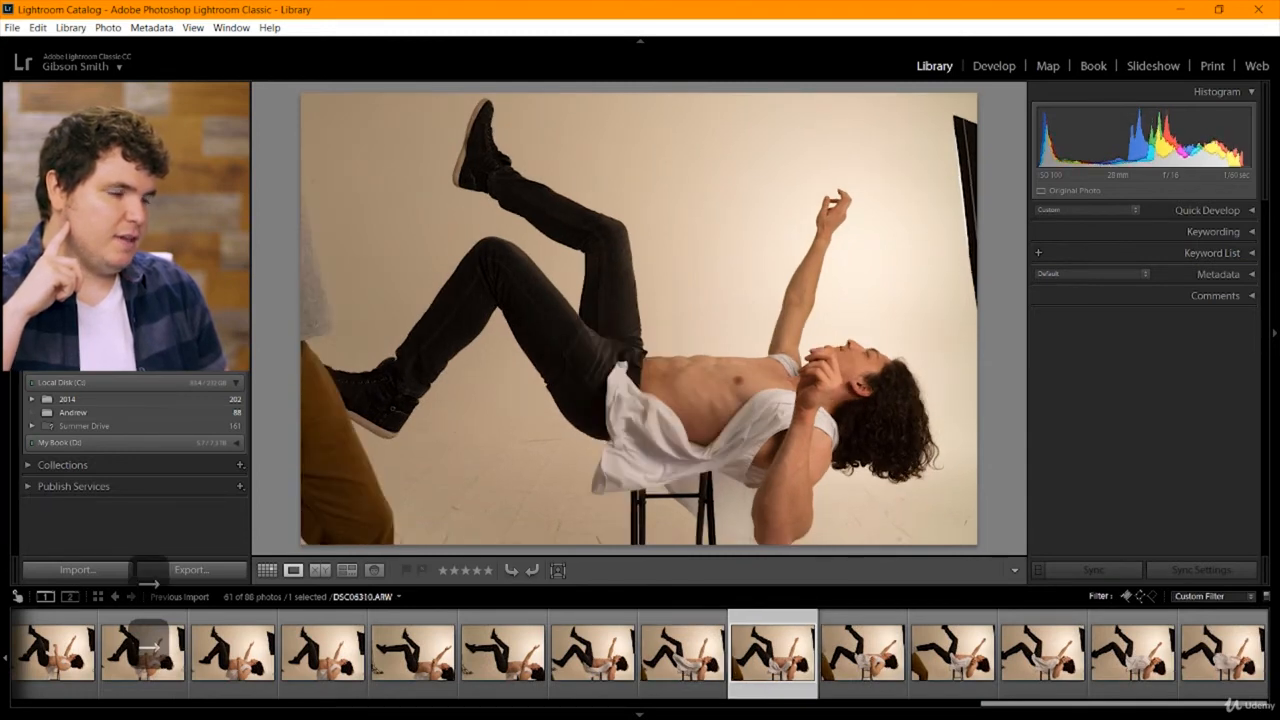
key("Right")
key("Right")
key("Right")
key("Right")
key("Right")
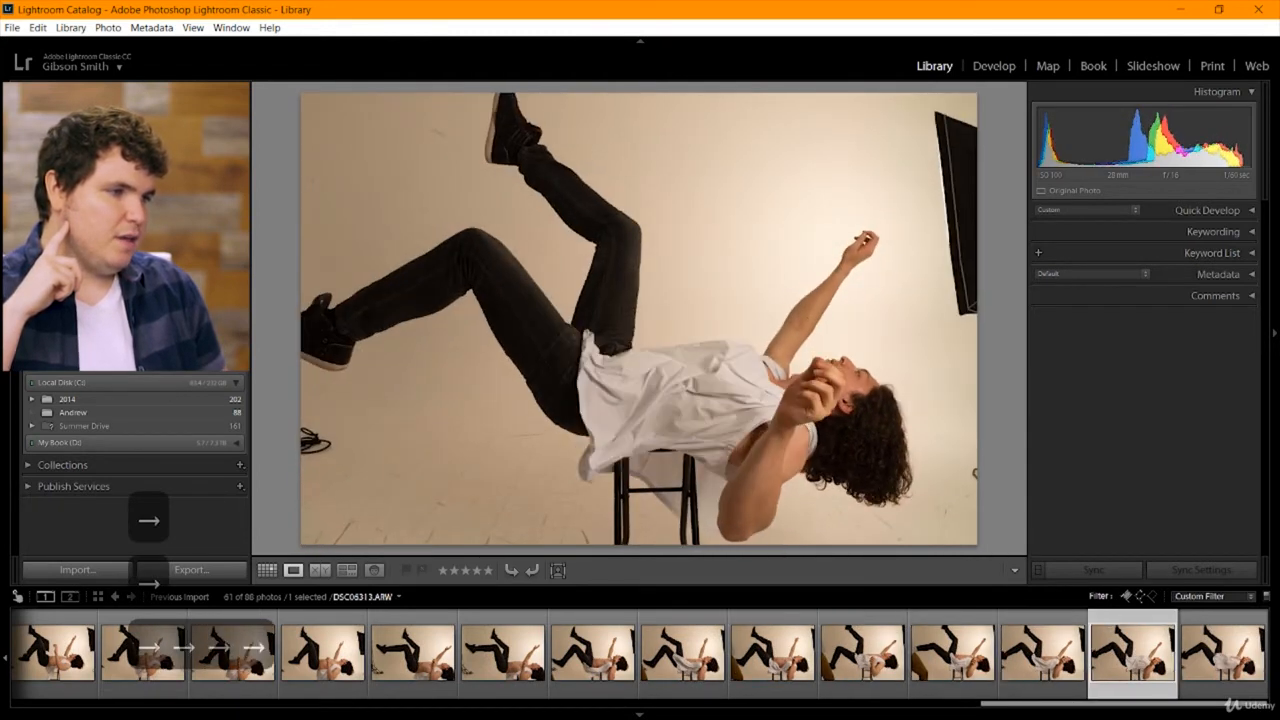
key("Right")
key("Left")
key("Left")
key("Left")
key("Left")
key("Left")
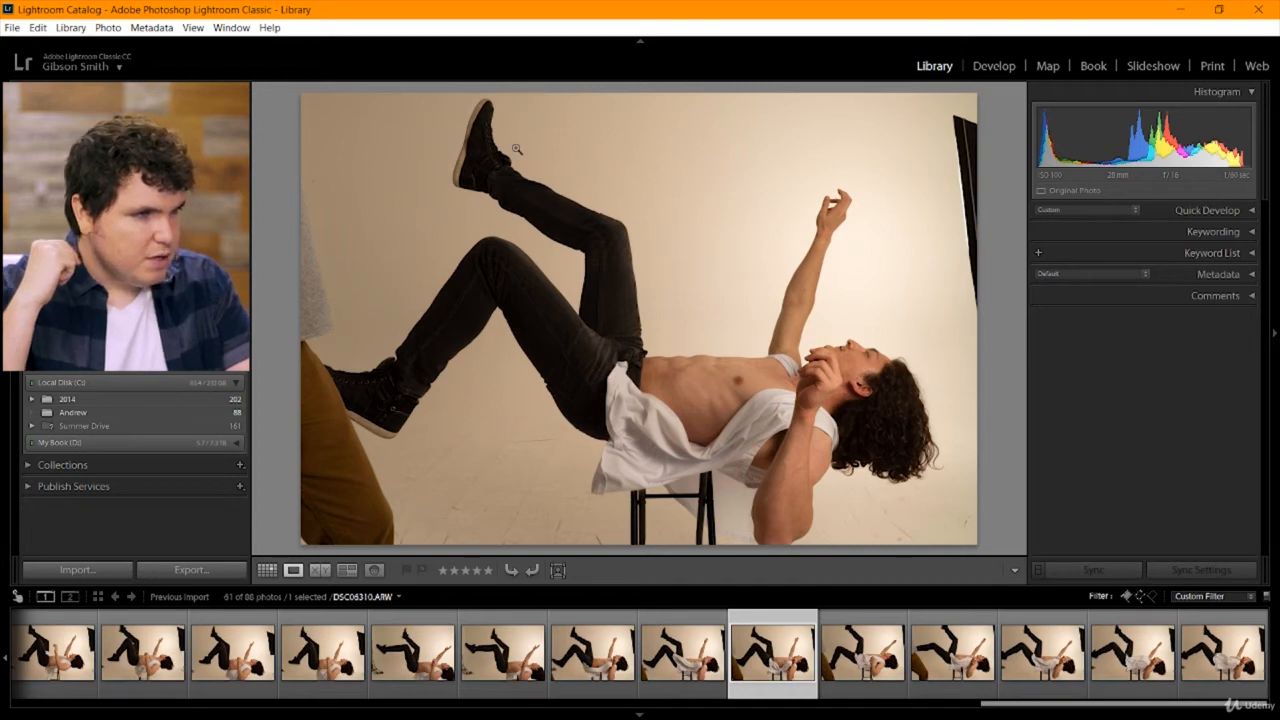
key("p")
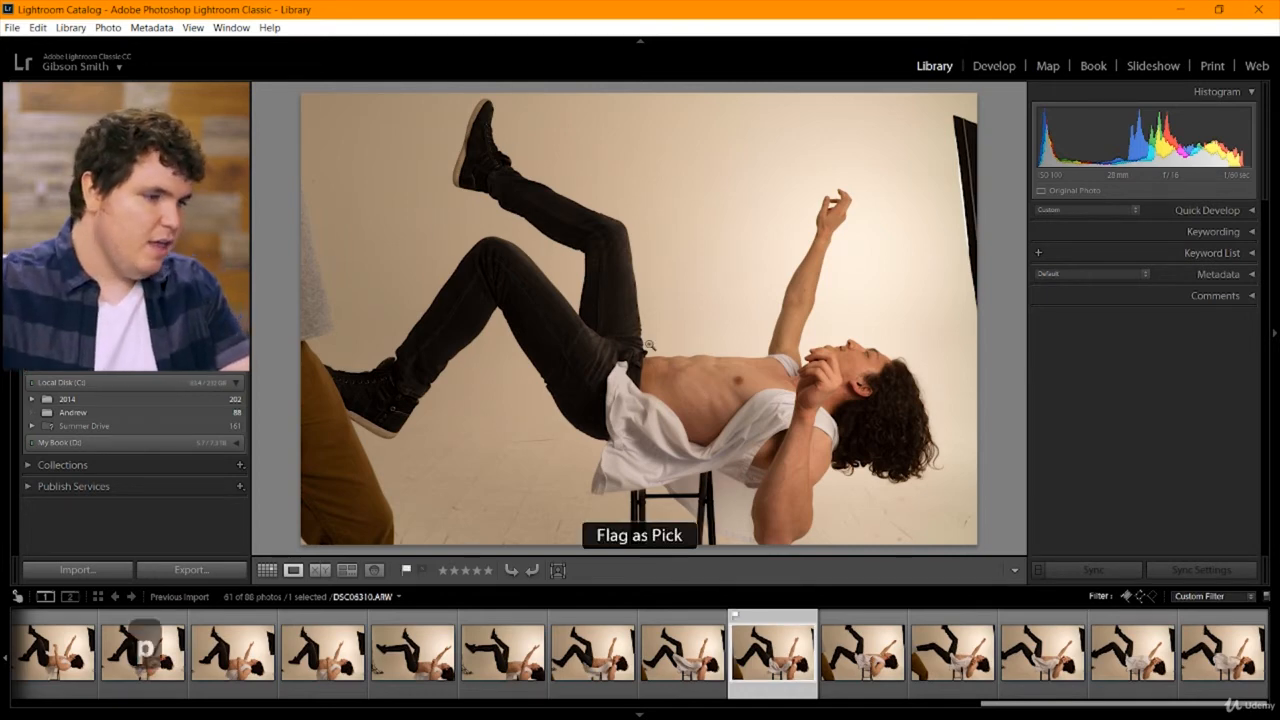
Inspect the lower shoe at close magnification in DSC06310 and DSC06309, and return to the full-frame view.
left_click(326, 404)
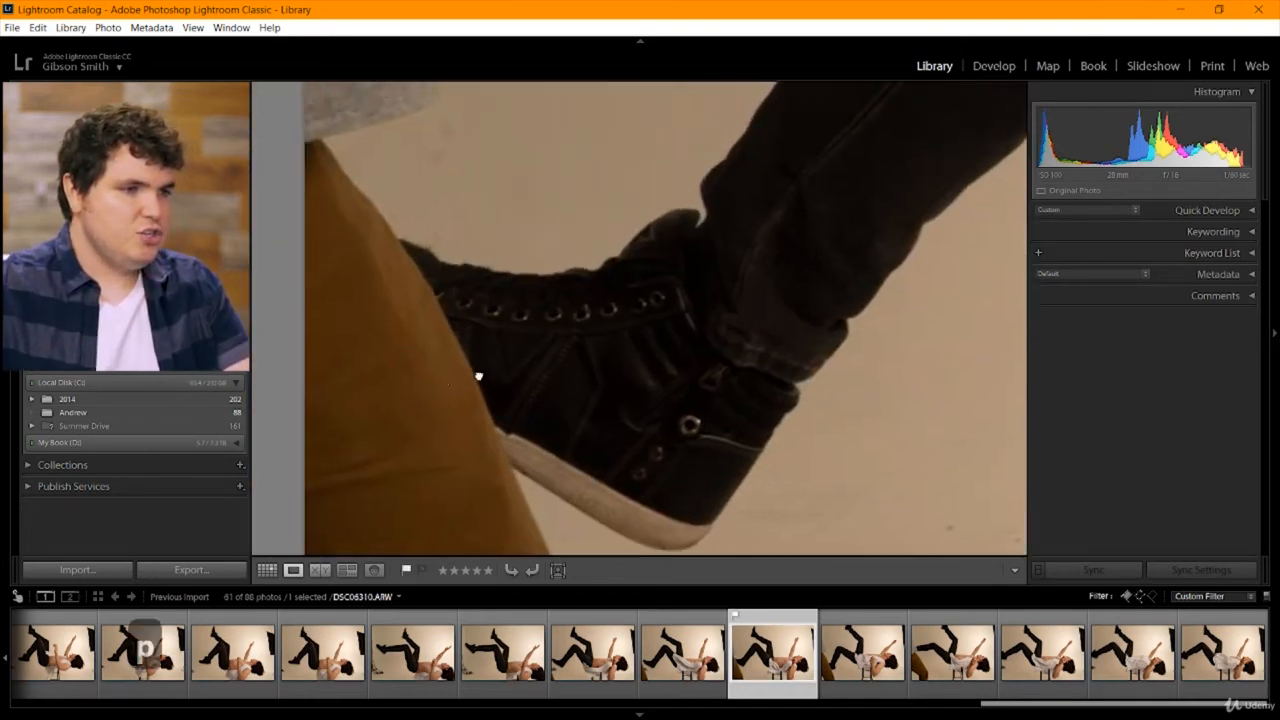
left_click(573, 356)
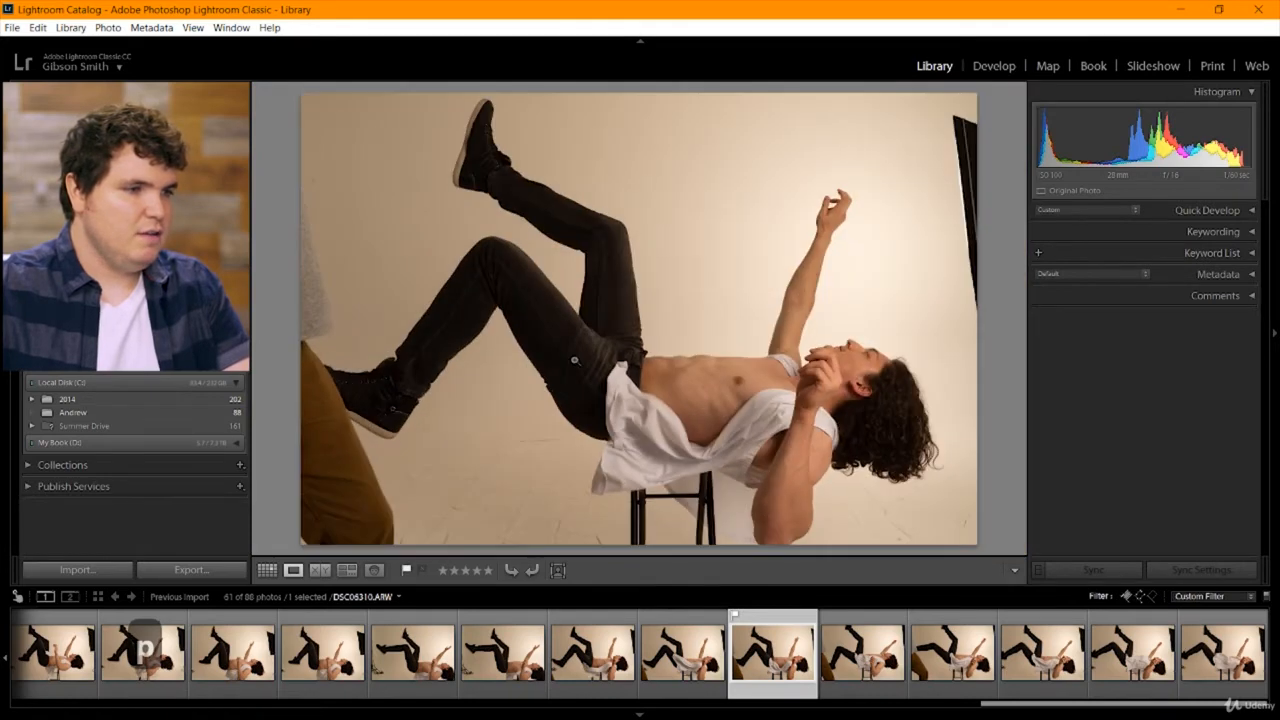
key("Left")
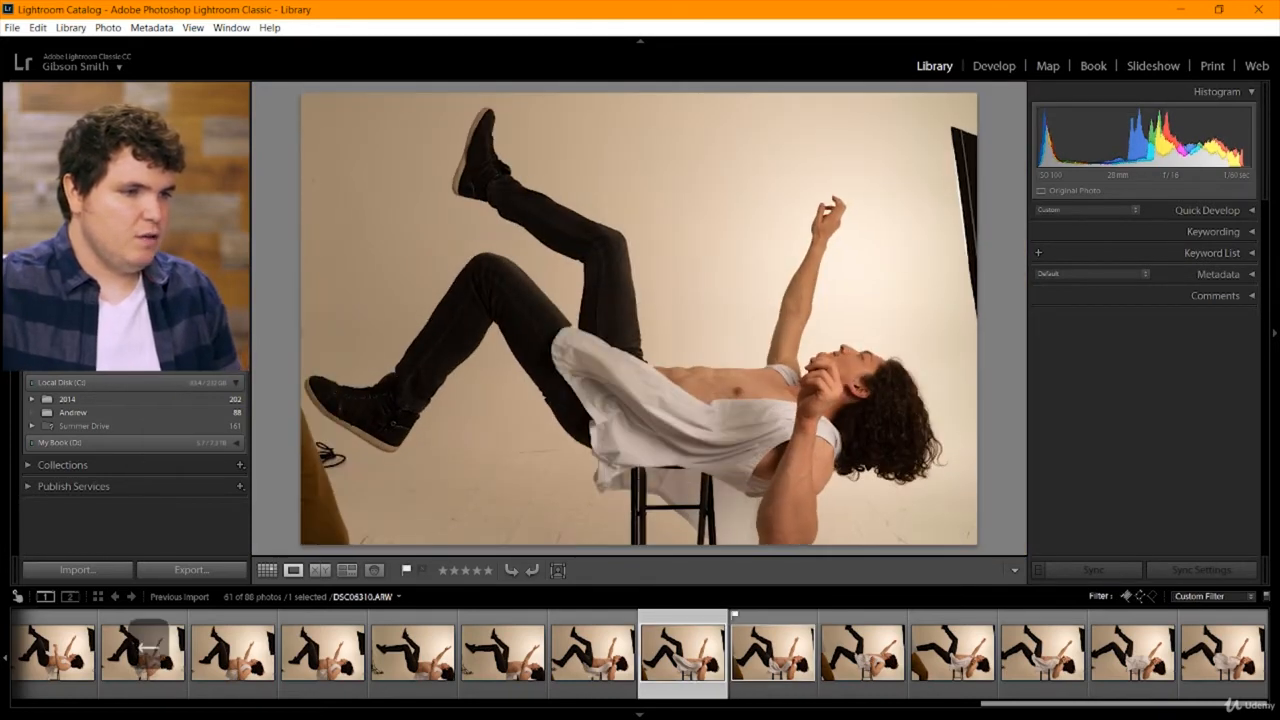
left_click(310, 405)
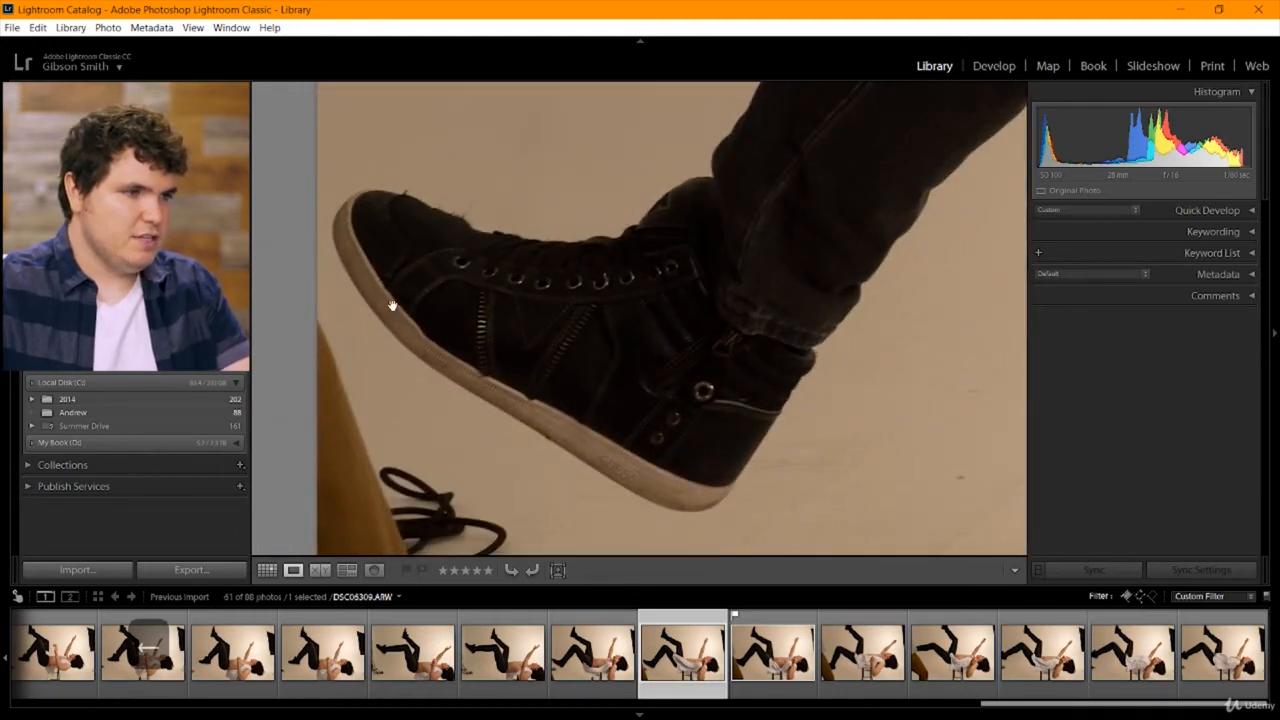
left_click(583, 292)
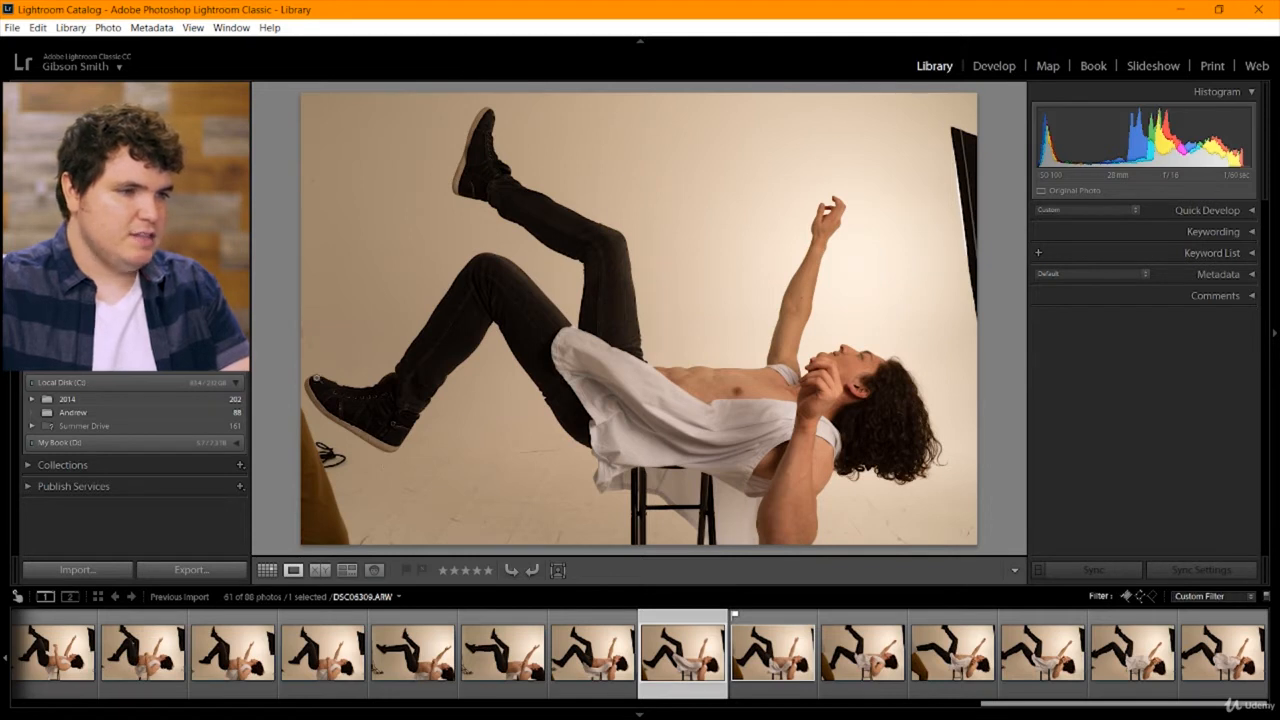
Compare DSC06309 with DSC06310 at full frame, and flag DSC06309 as a pick.
key("Right")
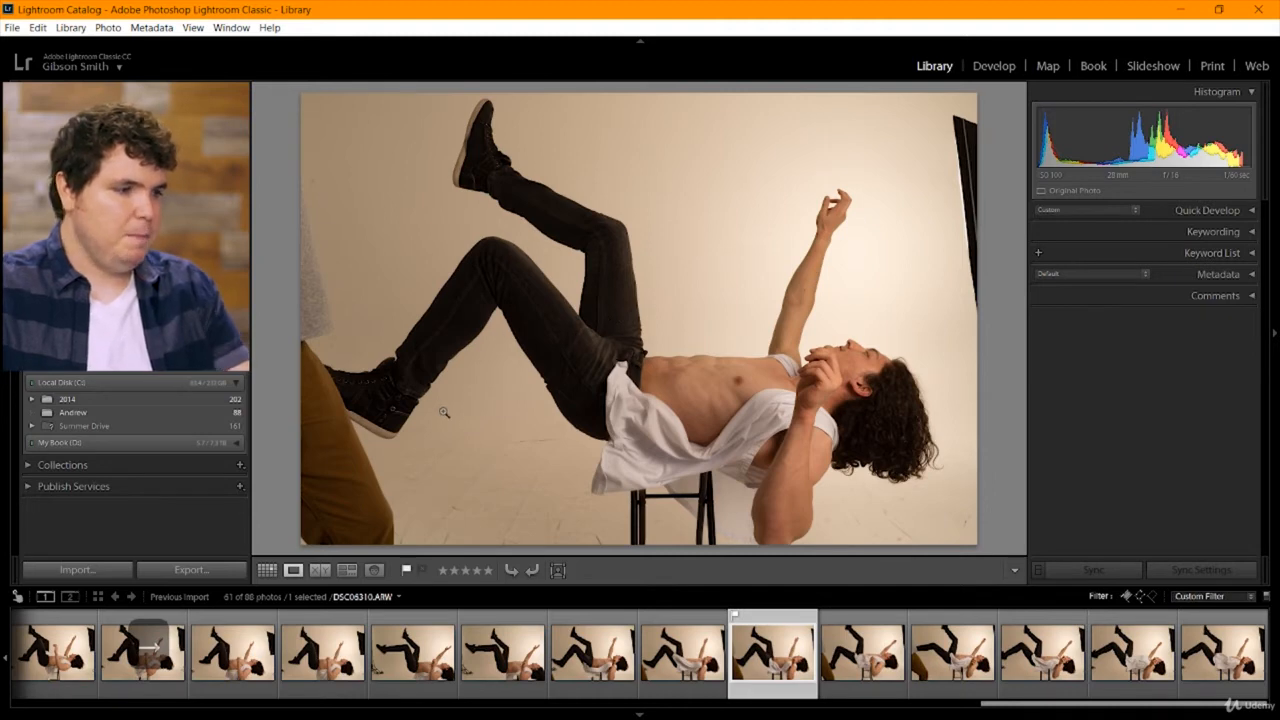
key("Left")
key("p")
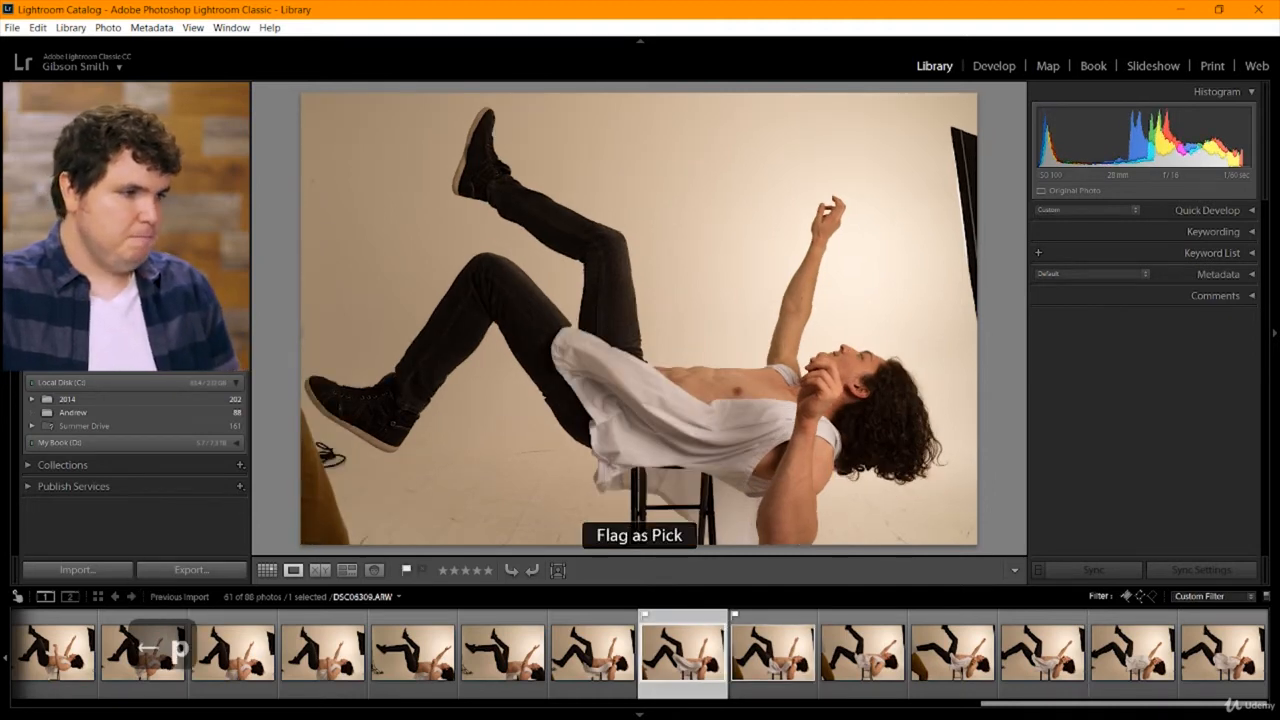
Recheck the final full-body shots through the last photo, and go back to DSC06308.
key("Right")
key("Right")
key("Right")
key("Right")
key("Right")
key("Right")
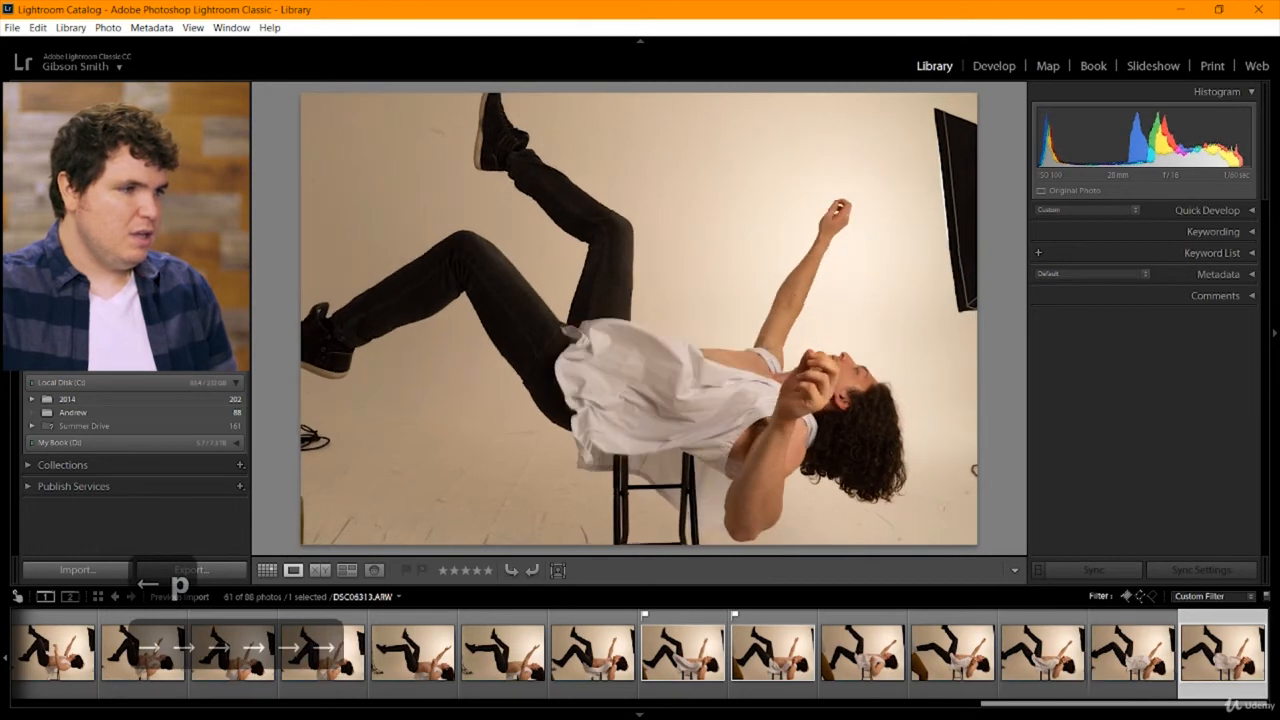
key("Left")
key("Left")
key("Left")
key("Left")
key("Left")
key("Left")
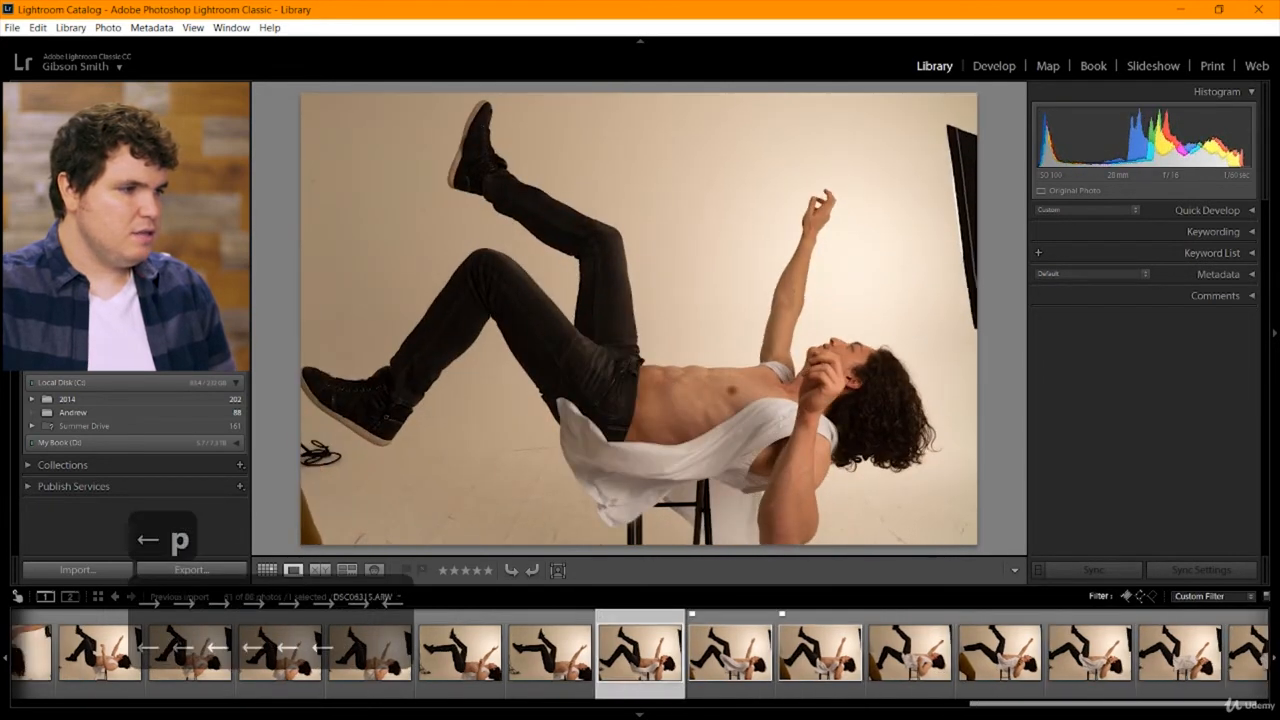
Limit the filmstrip to flagged picks only and review the picks from DSC06247 through DSC06285.
key("Left")
key("Left")
key("Left")
key("Left")
key("Left")
key("Left")
key("Left")
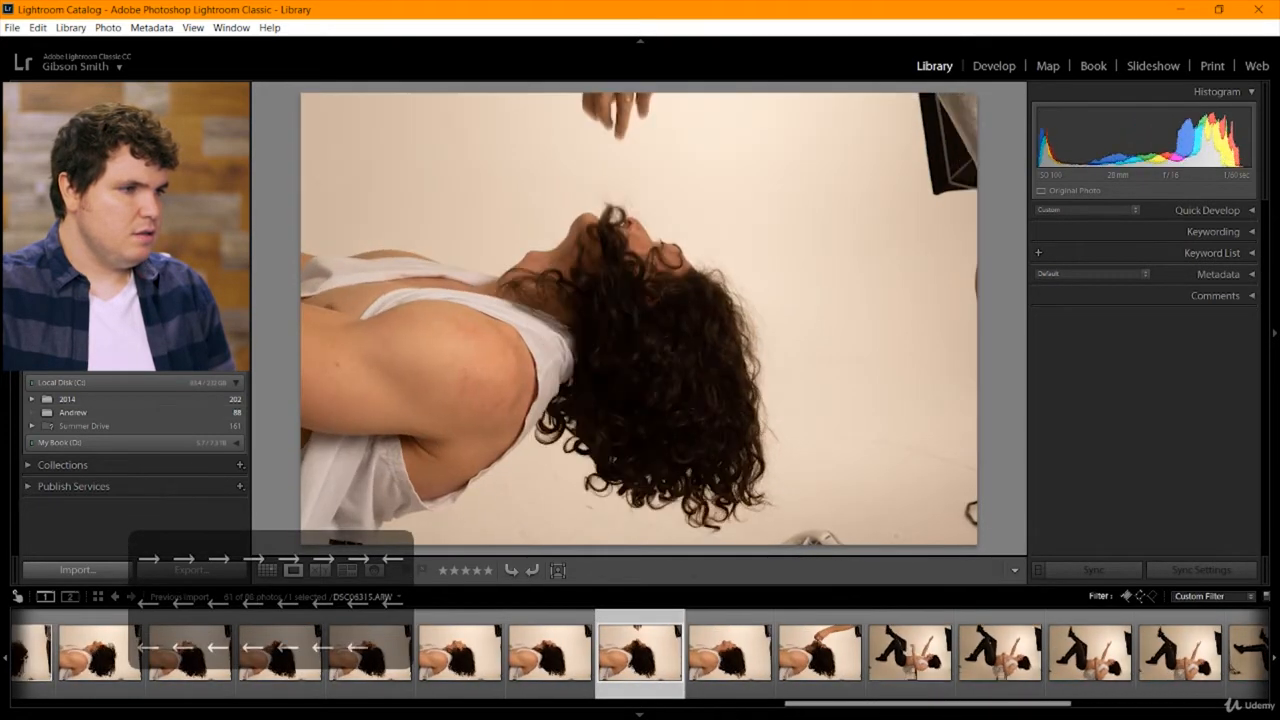
left_click(1138, 597)
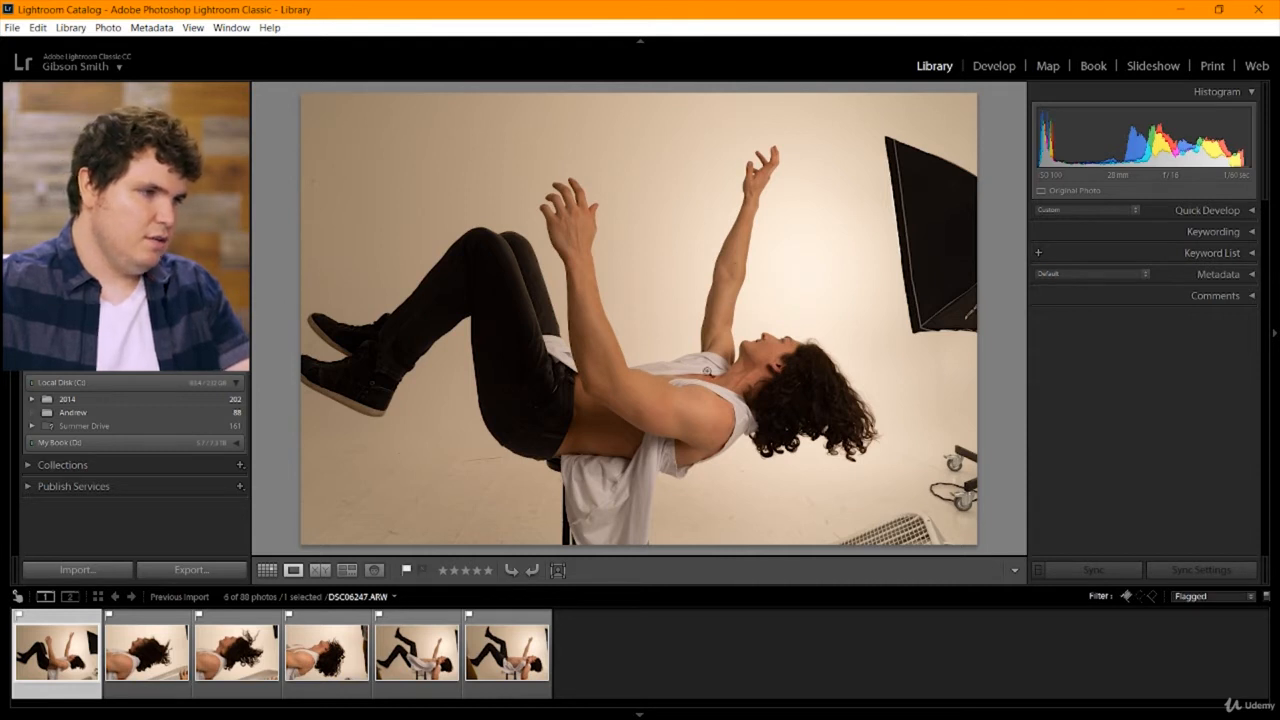
key("Right")
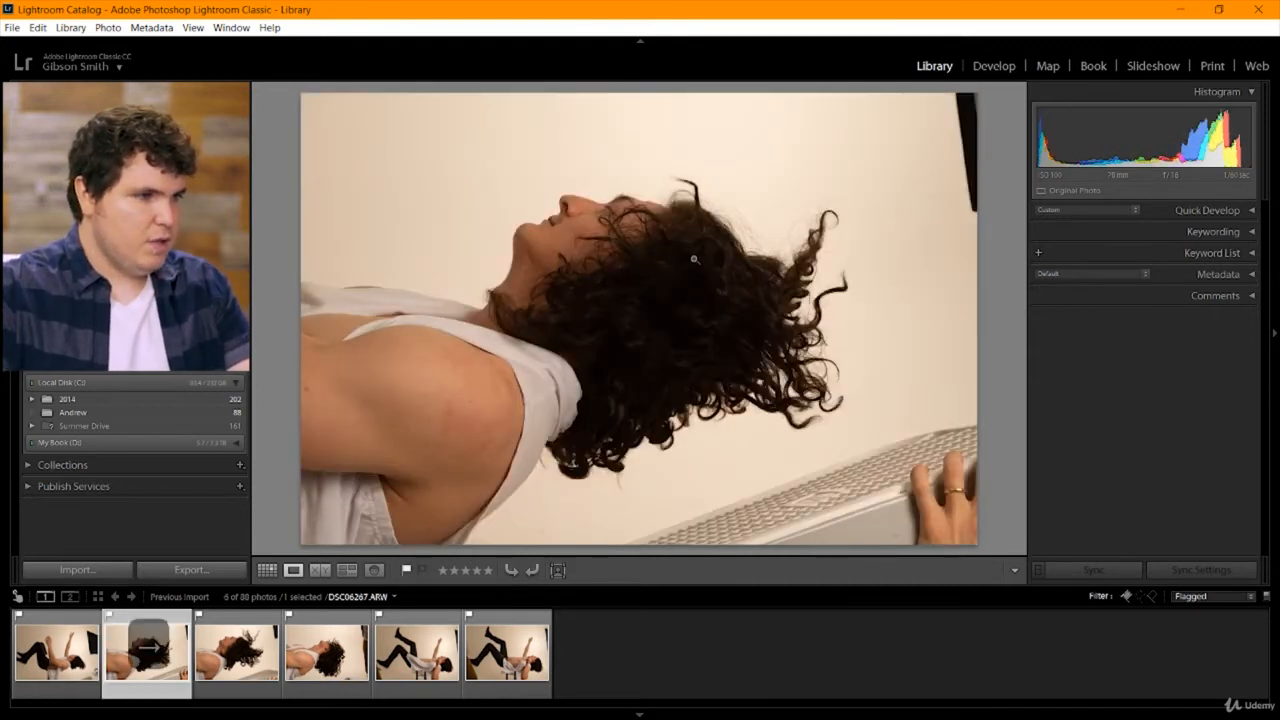
key("Right")
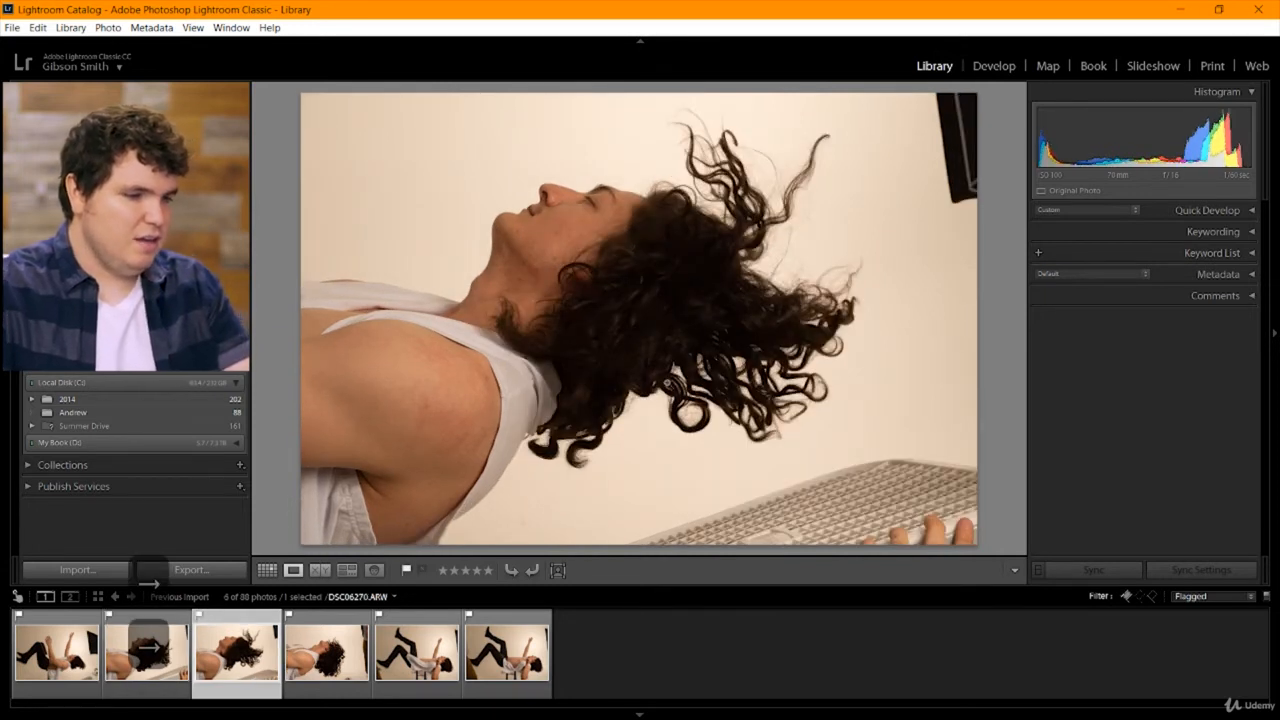
key("Right")
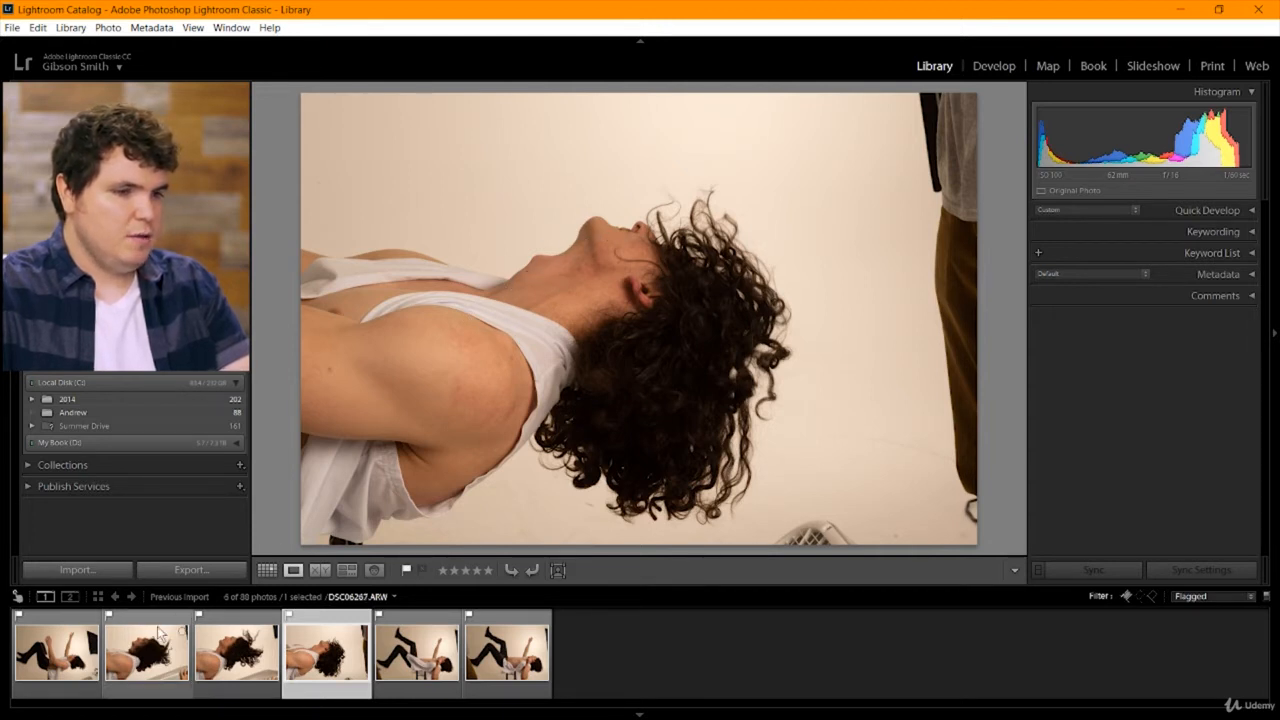
Inspect the face in DSC06247 and the hair in DSC06285 at close magnification, and return to DSC06247 at full frame.
left_click(84, 662)
left_click(792, 370)
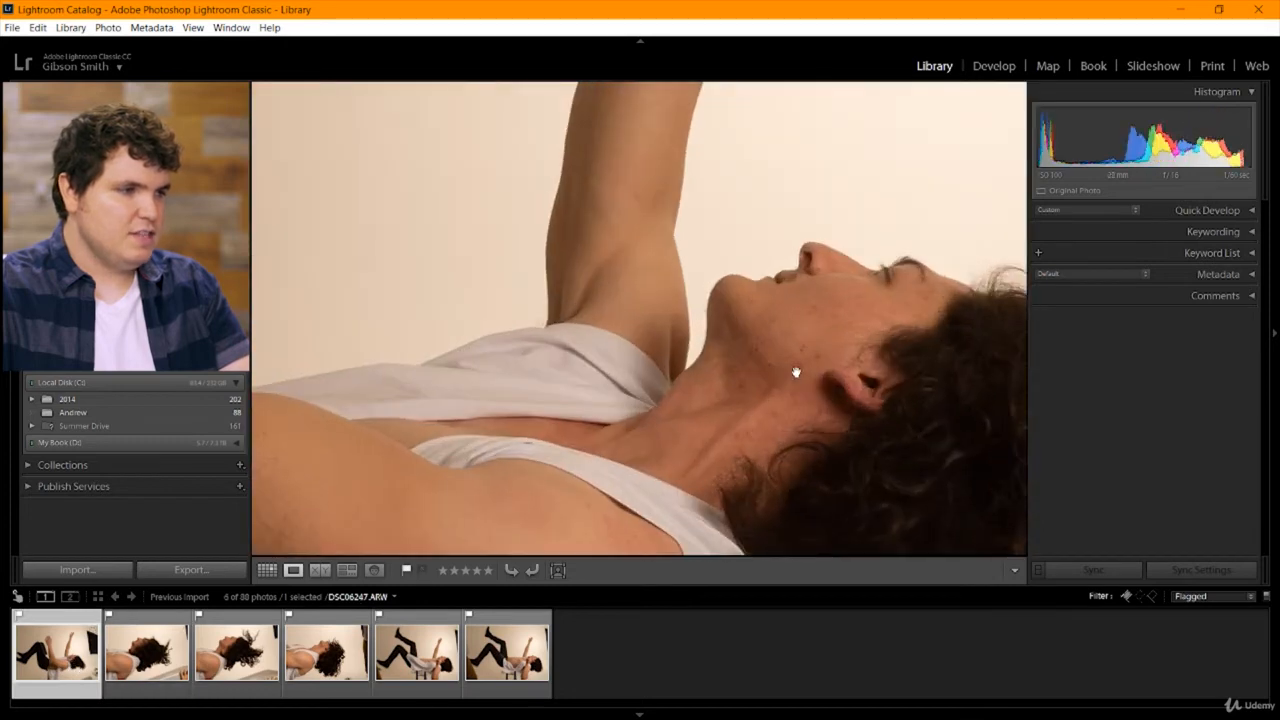
left_click_drag(794, 371, 421, 358)
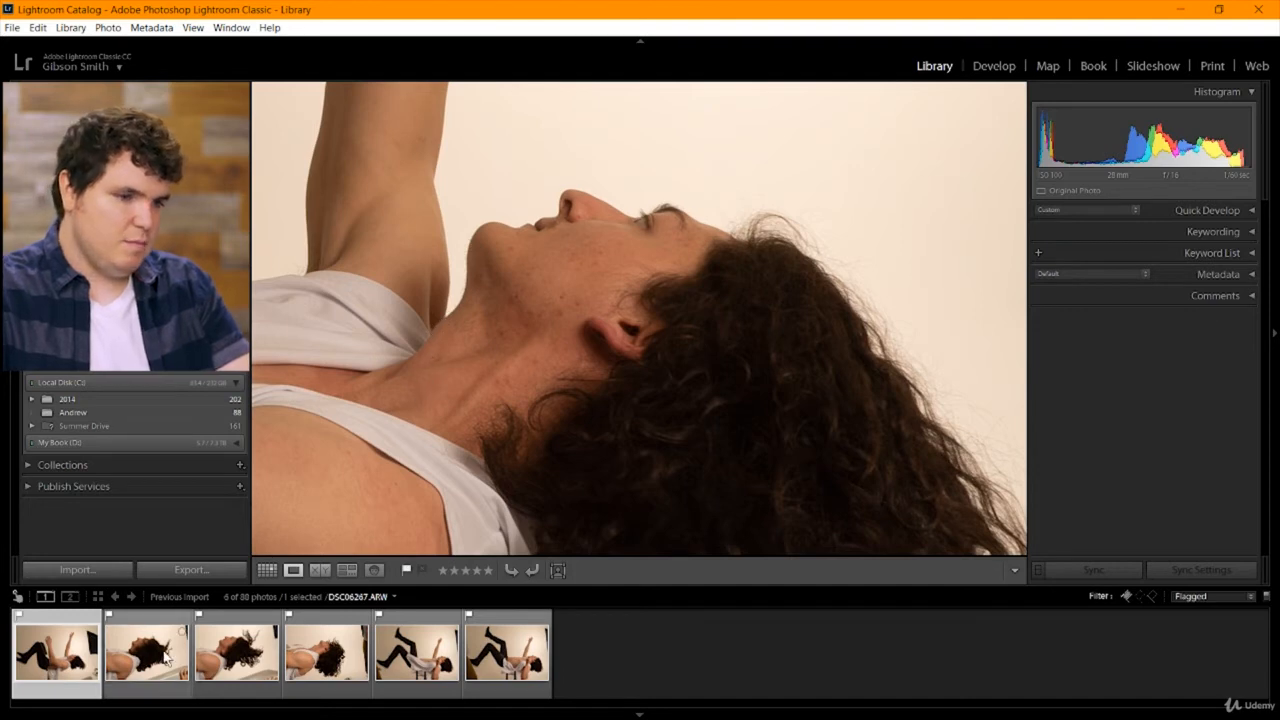
left_click(320, 655)
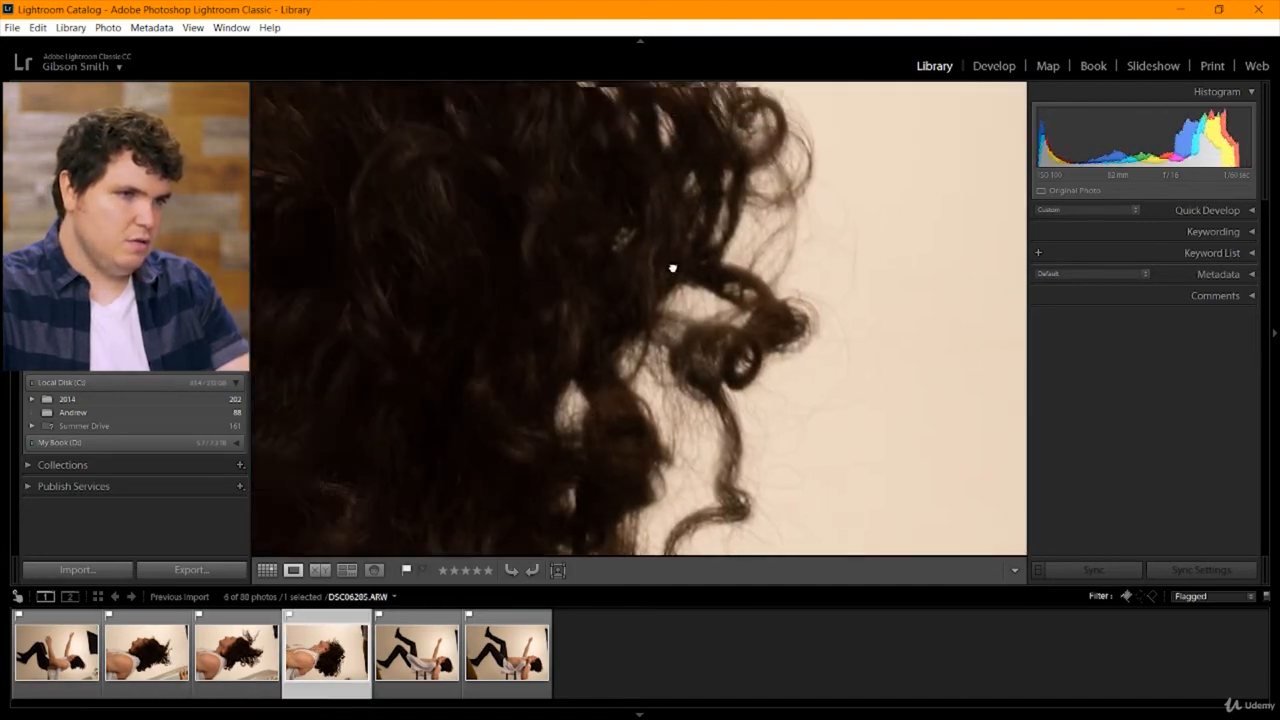
left_click(371, 251)
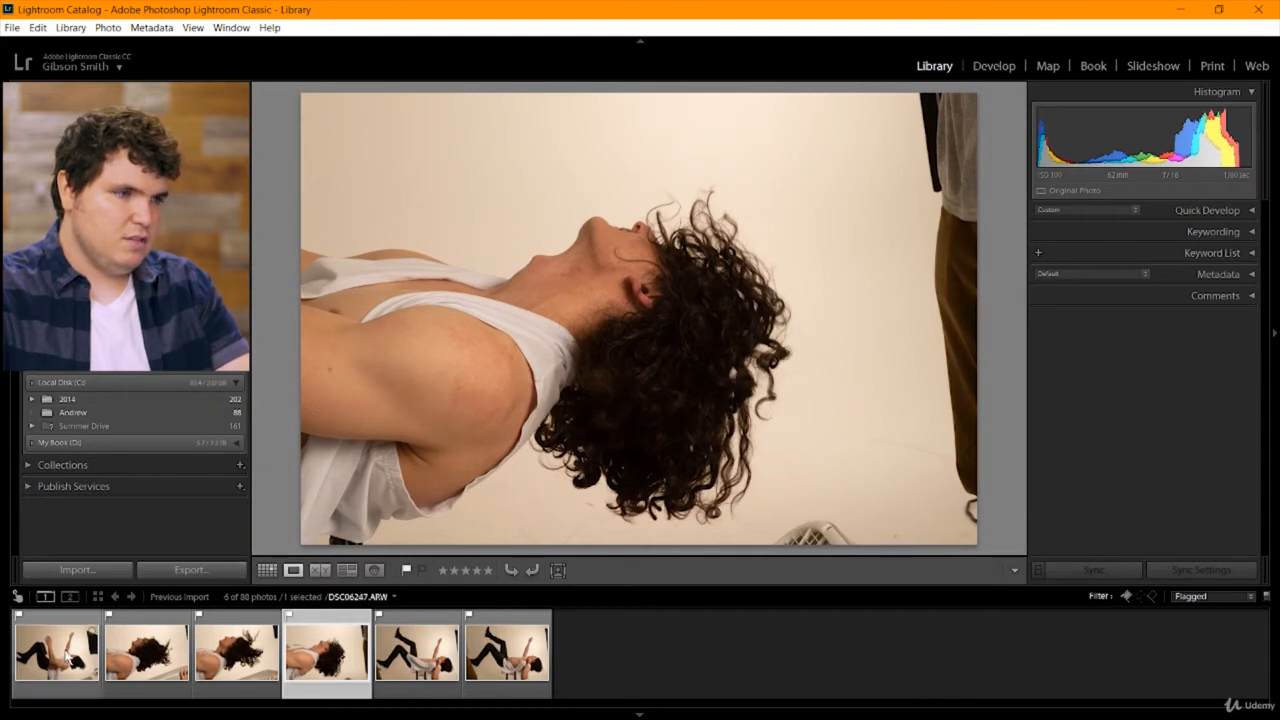
left_click(86, 650)
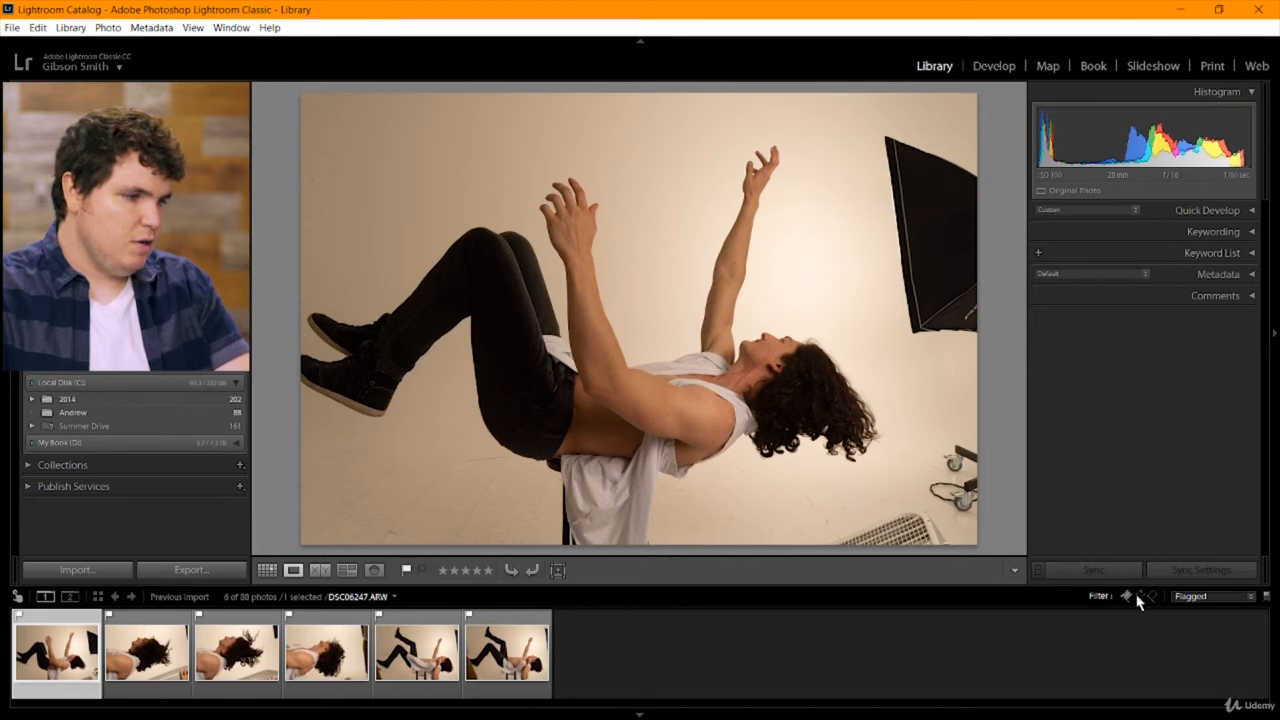
Include unflagged photos in the filter again and compare DSC06247 with DSC06248 and DSC06249 at full frame.
left_click(1138, 596)
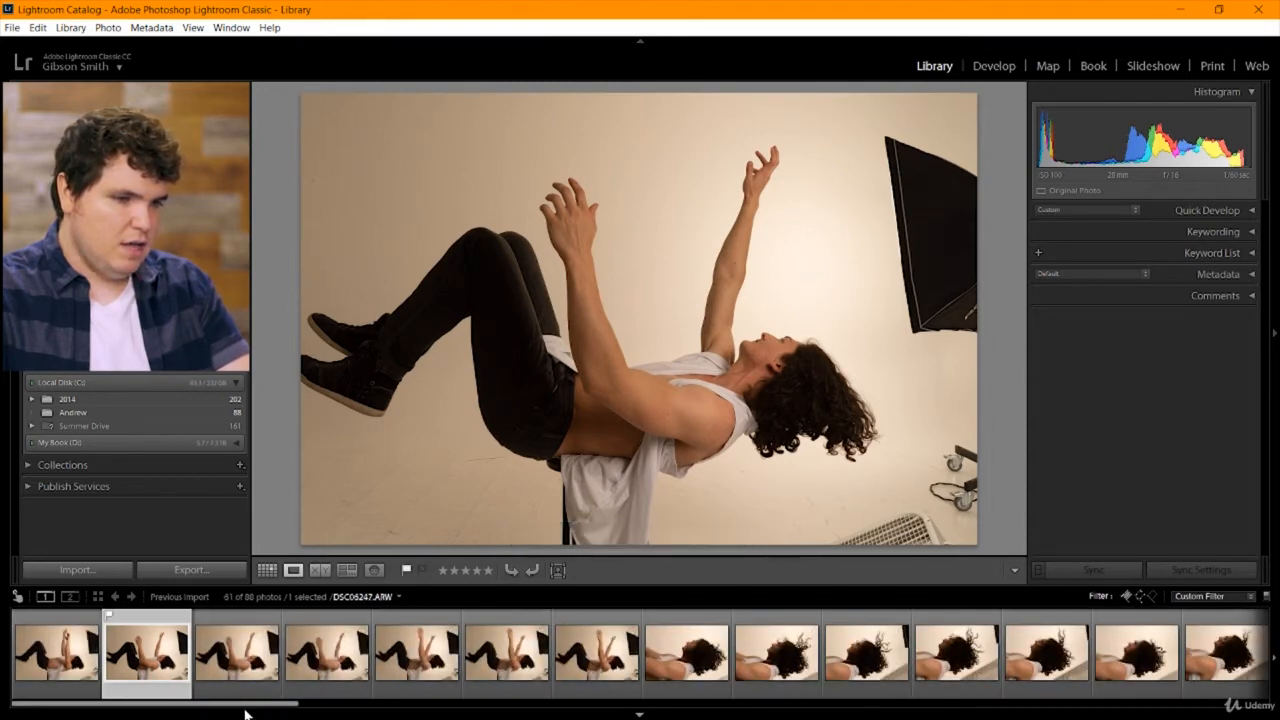
key("F6")
mouse_move(240, 714)
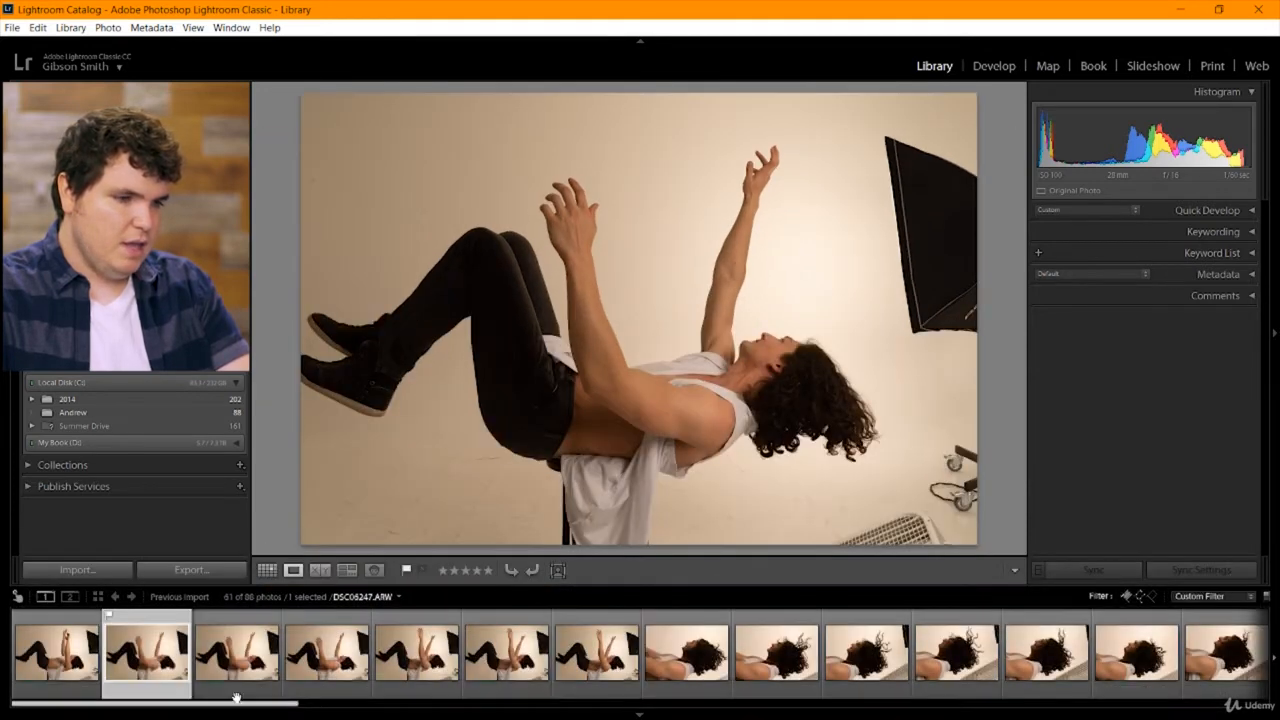
left_click(240, 651)
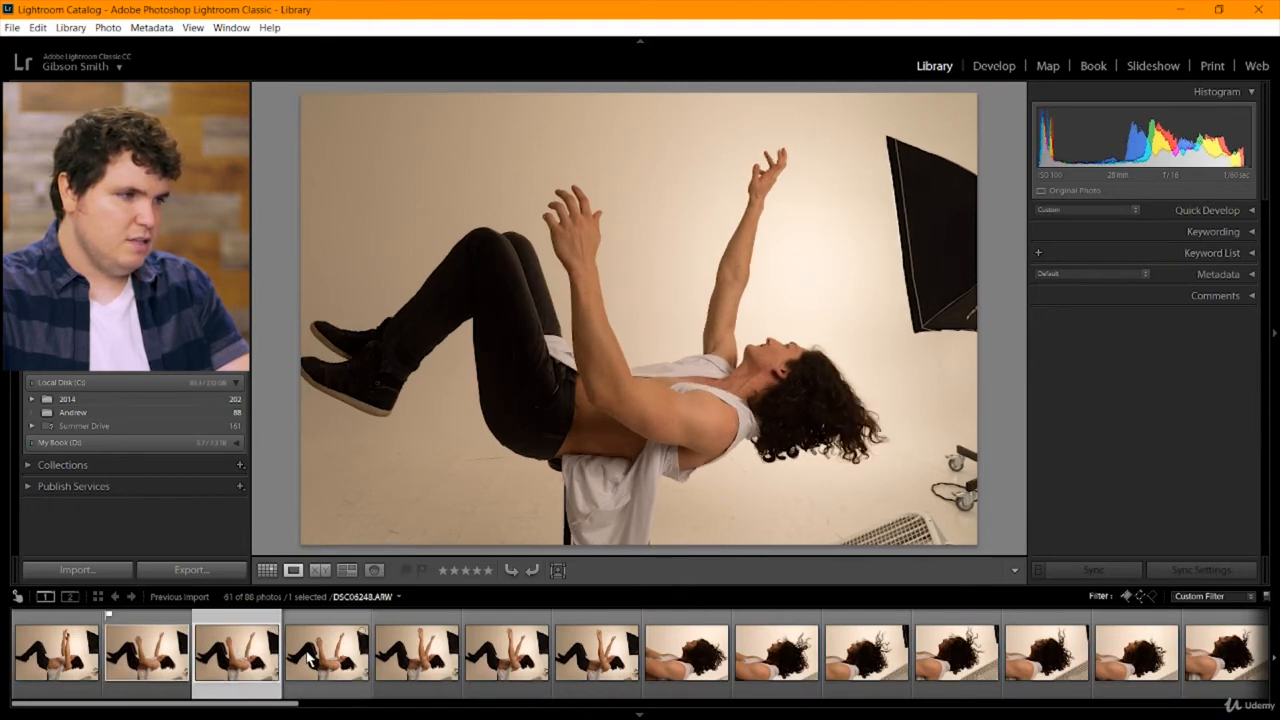
left_click(310, 655)
left_click(258, 665)
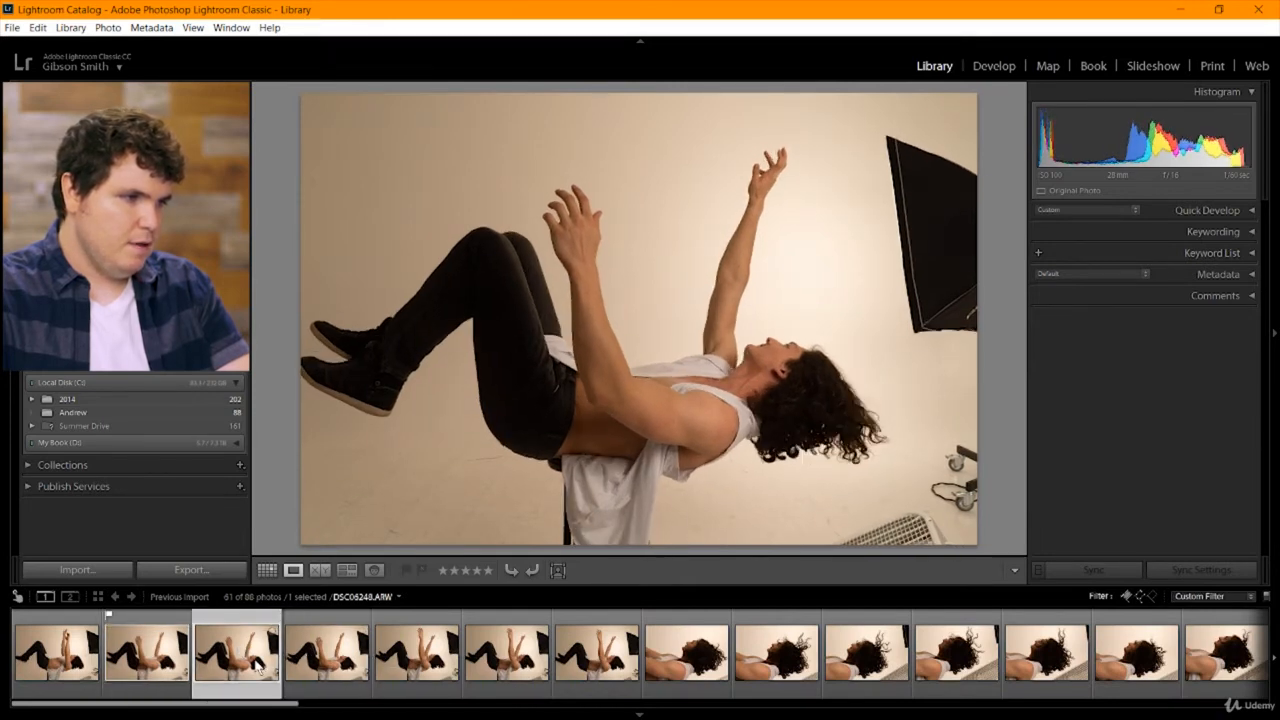
left_click(168, 662)
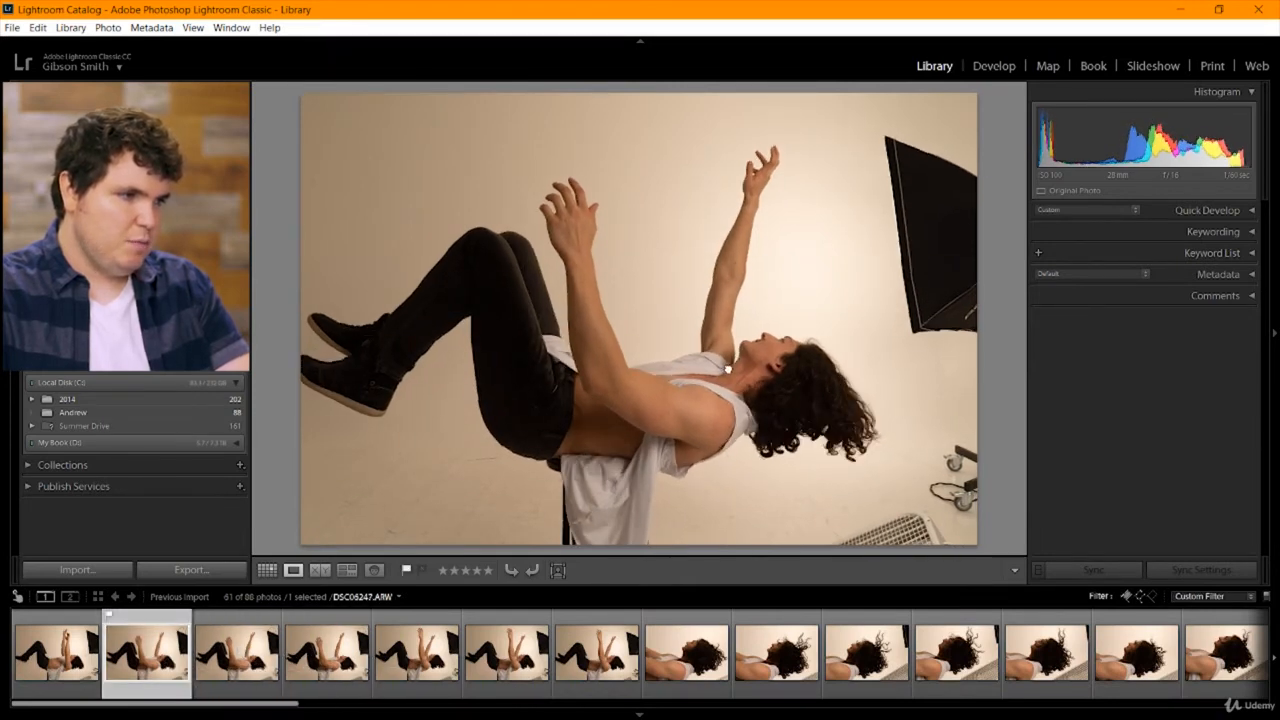
Compare the face up close in DSC06247 and DSC06249, flag DSC06249 as a pick and remove the pick flag from DSC06247.
left_click(727, 369)
left_click_drag(634, 389, 551, 360)
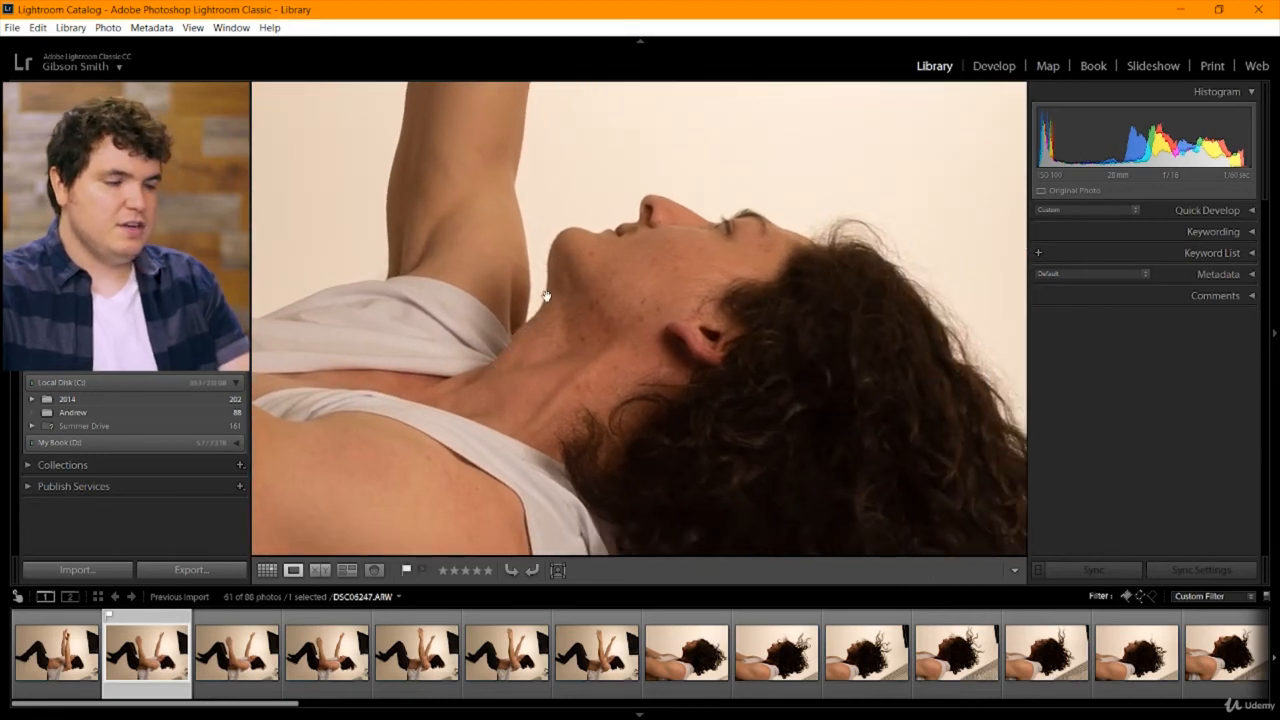
left_click(341, 661)
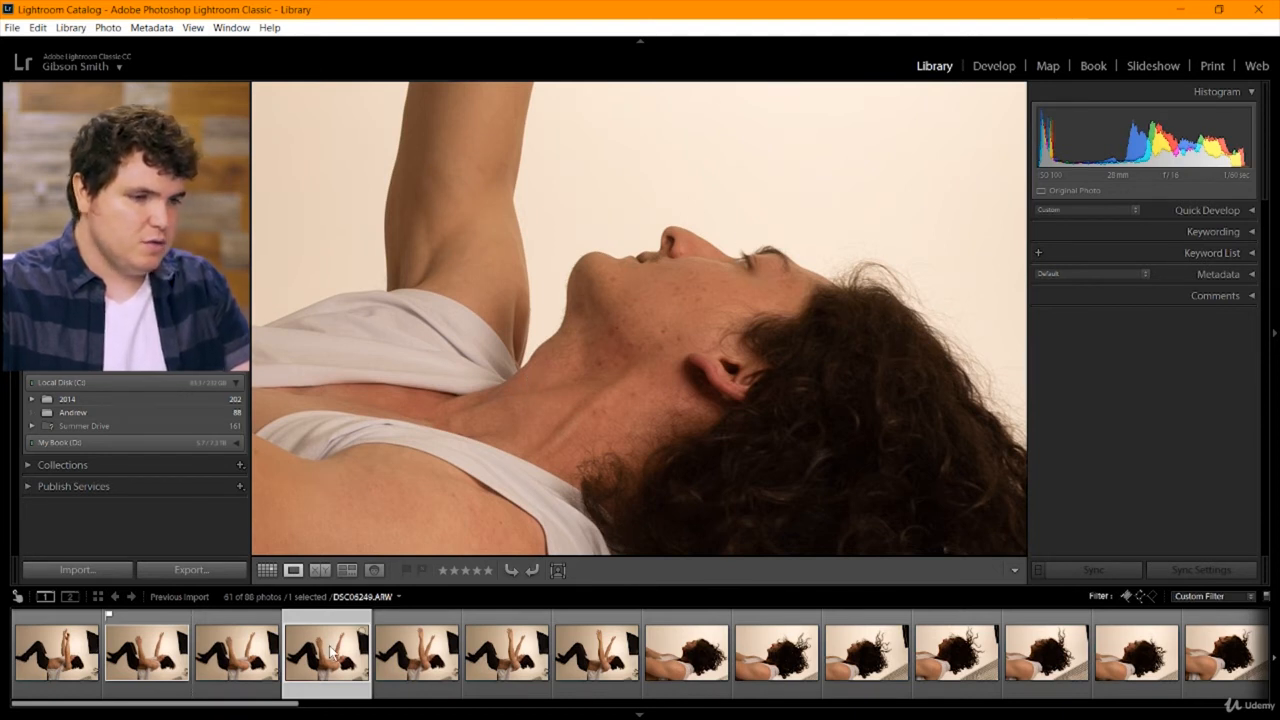
left_click(406, 570)
key("Left")
key("Left")
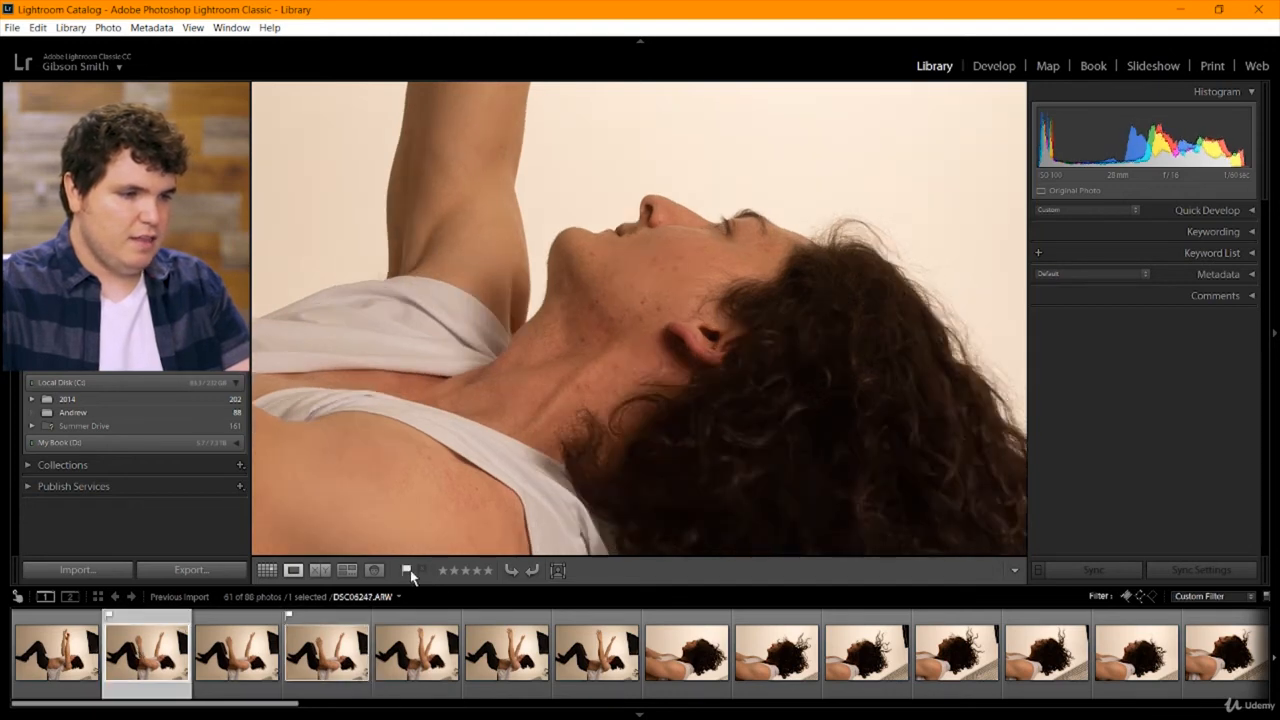
left_click(406, 570)
Show only the flagged picks again and compare DSC06249 with DSC06285 at full frame and close magnification.
left_click(1127, 596)
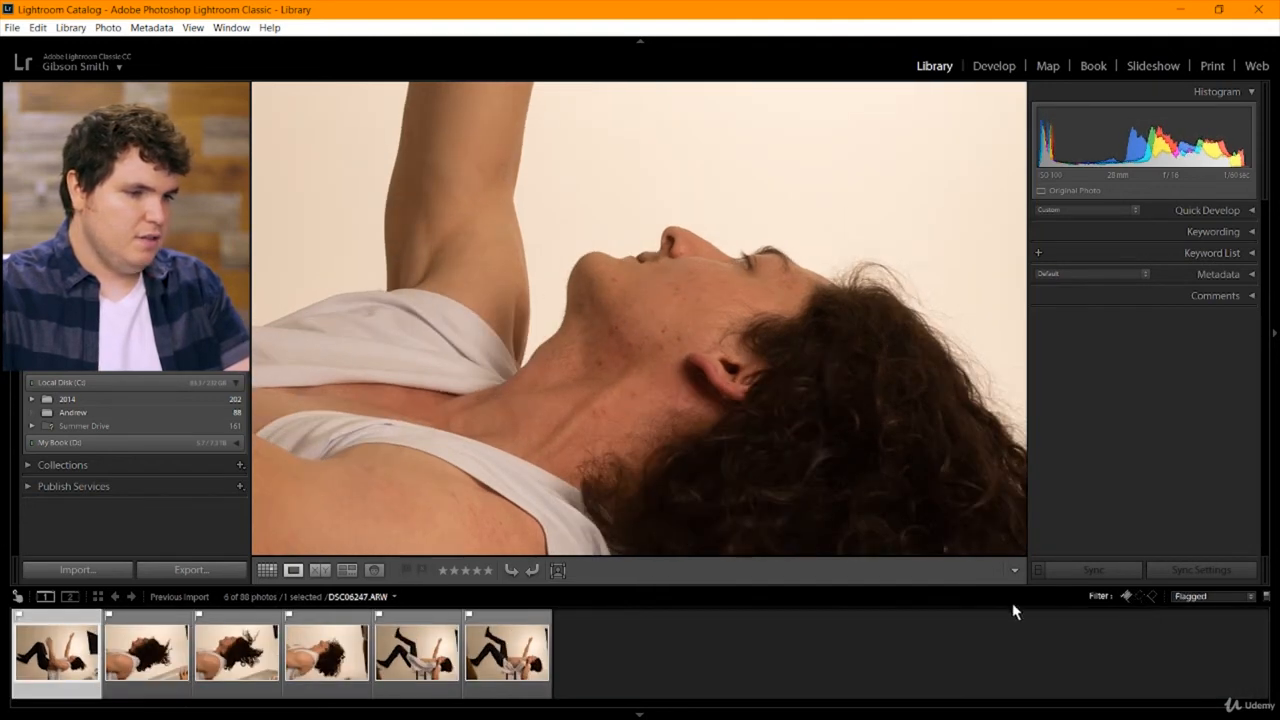
left_click(766, 320)
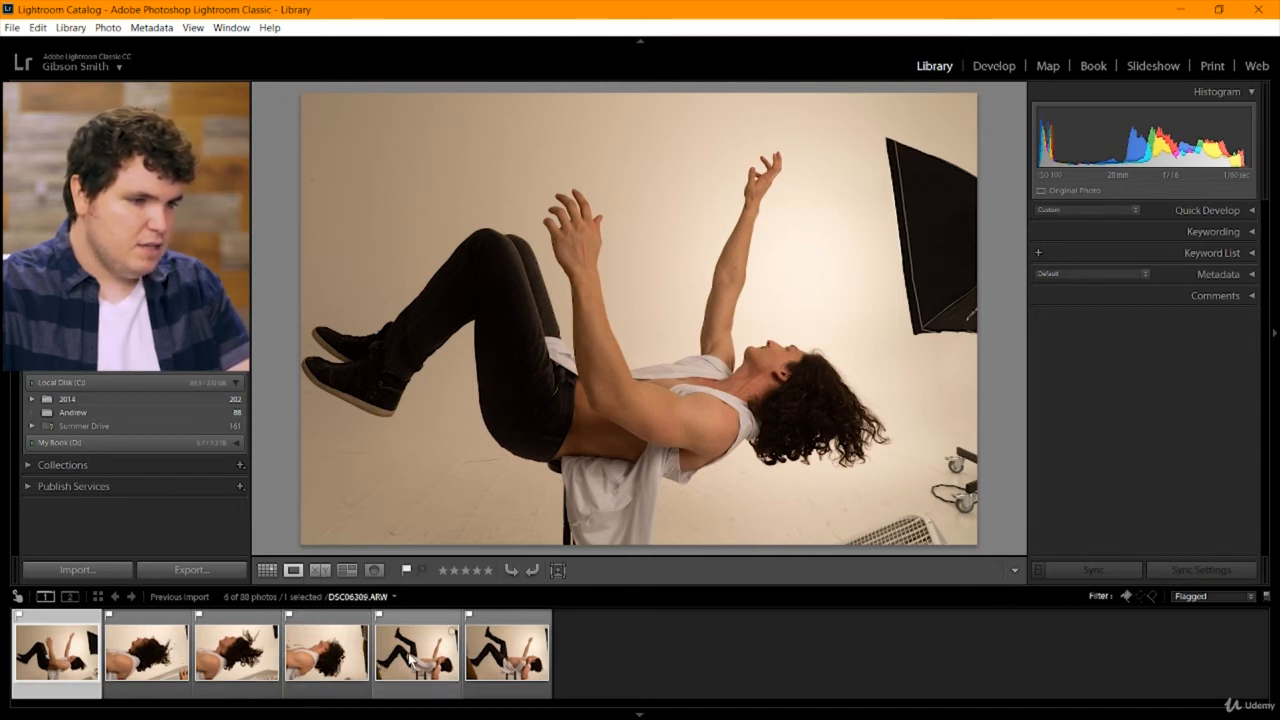
left_click(328, 660)
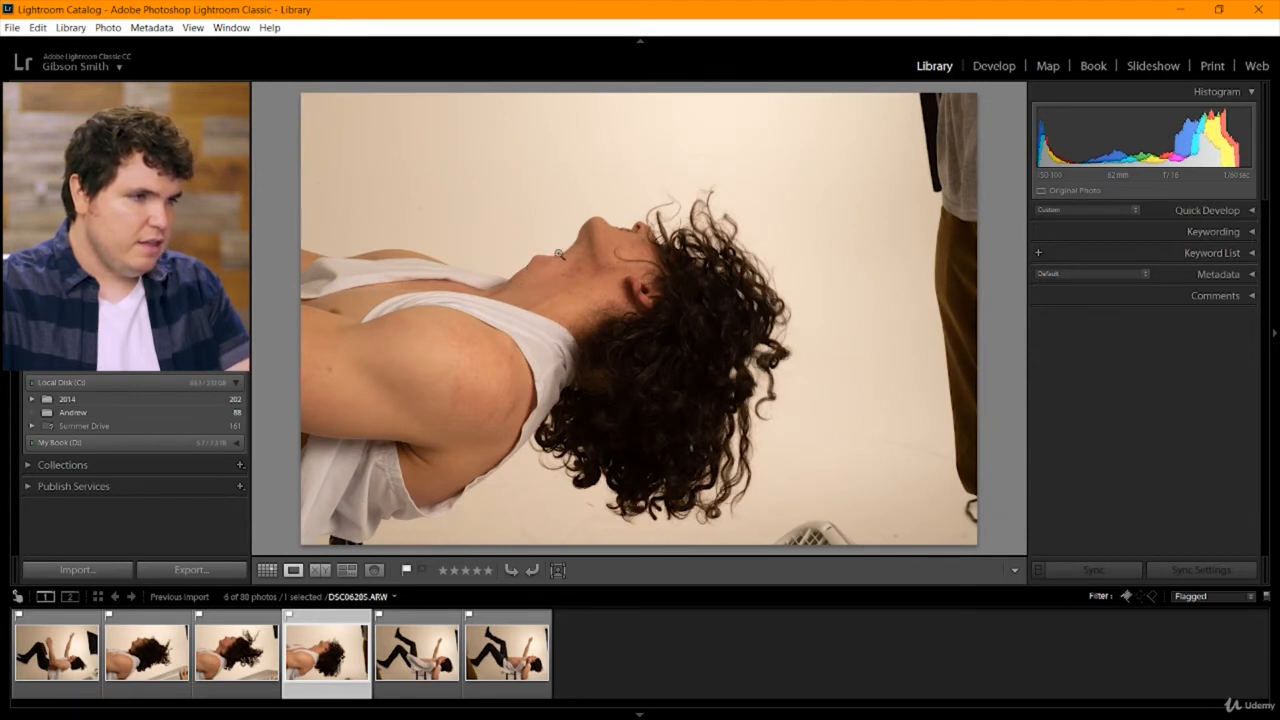
left_click(95, 647)
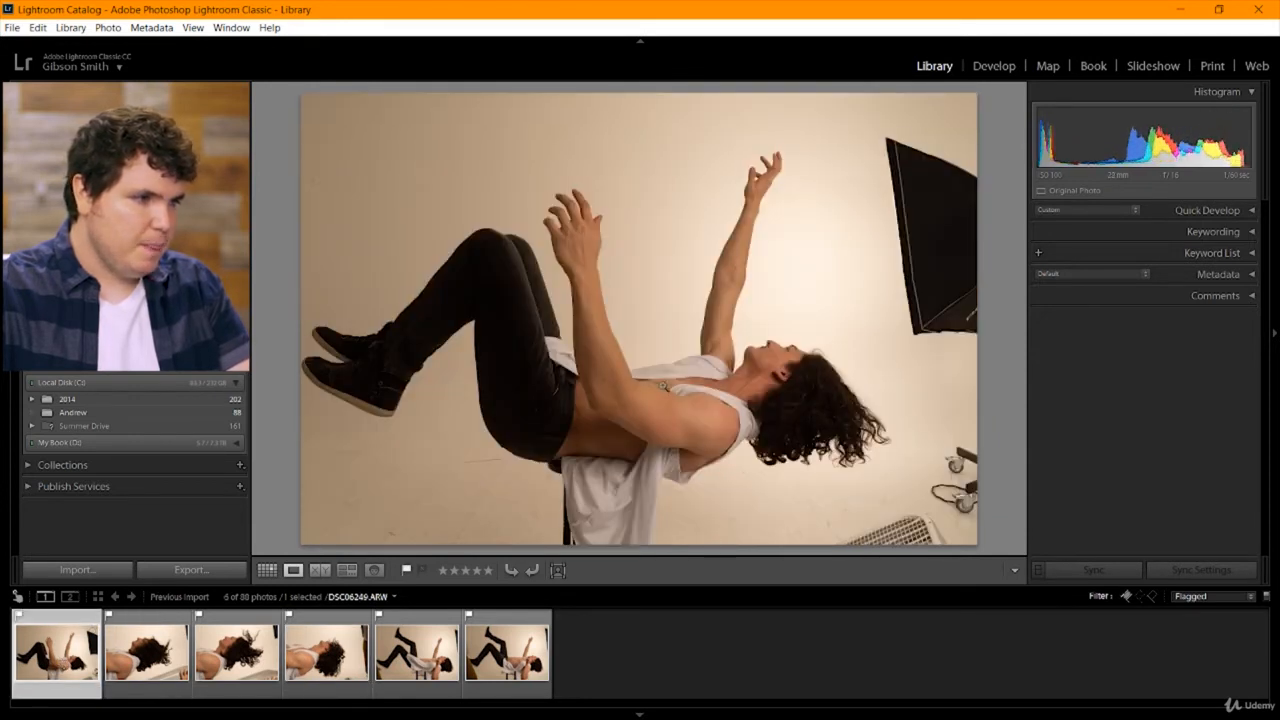
left_click(757, 380)
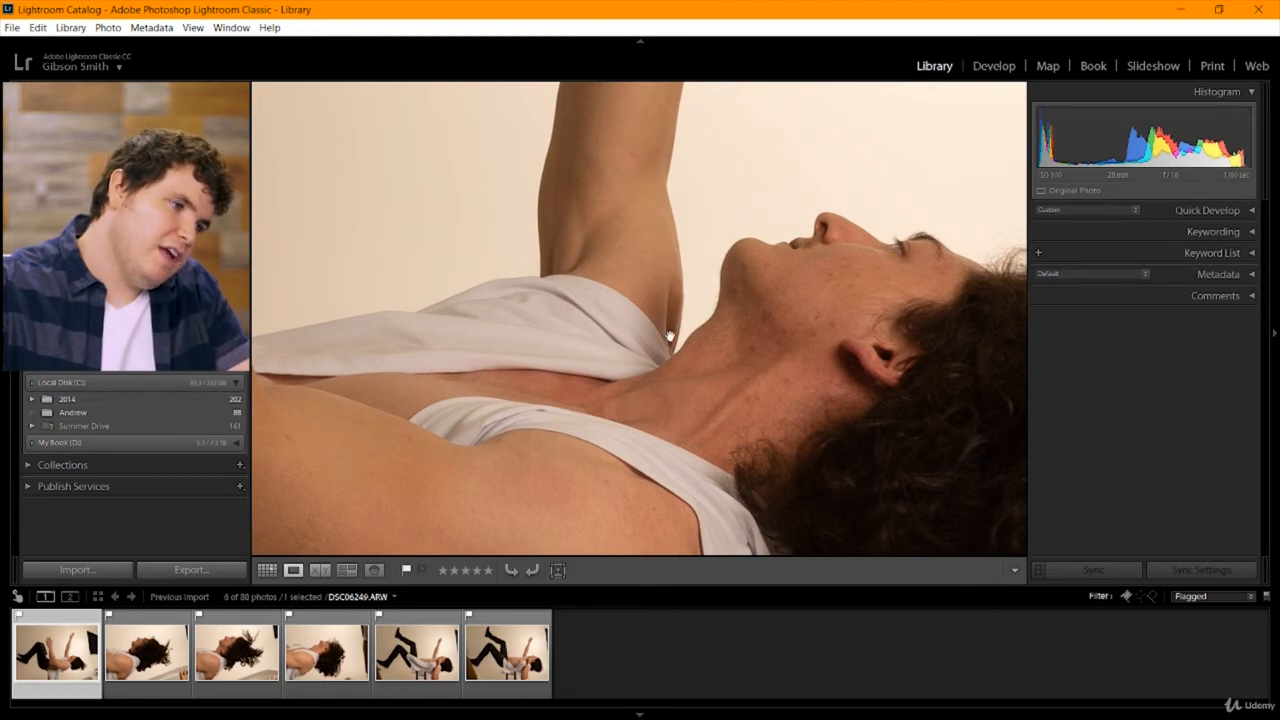
left_click(322, 660)
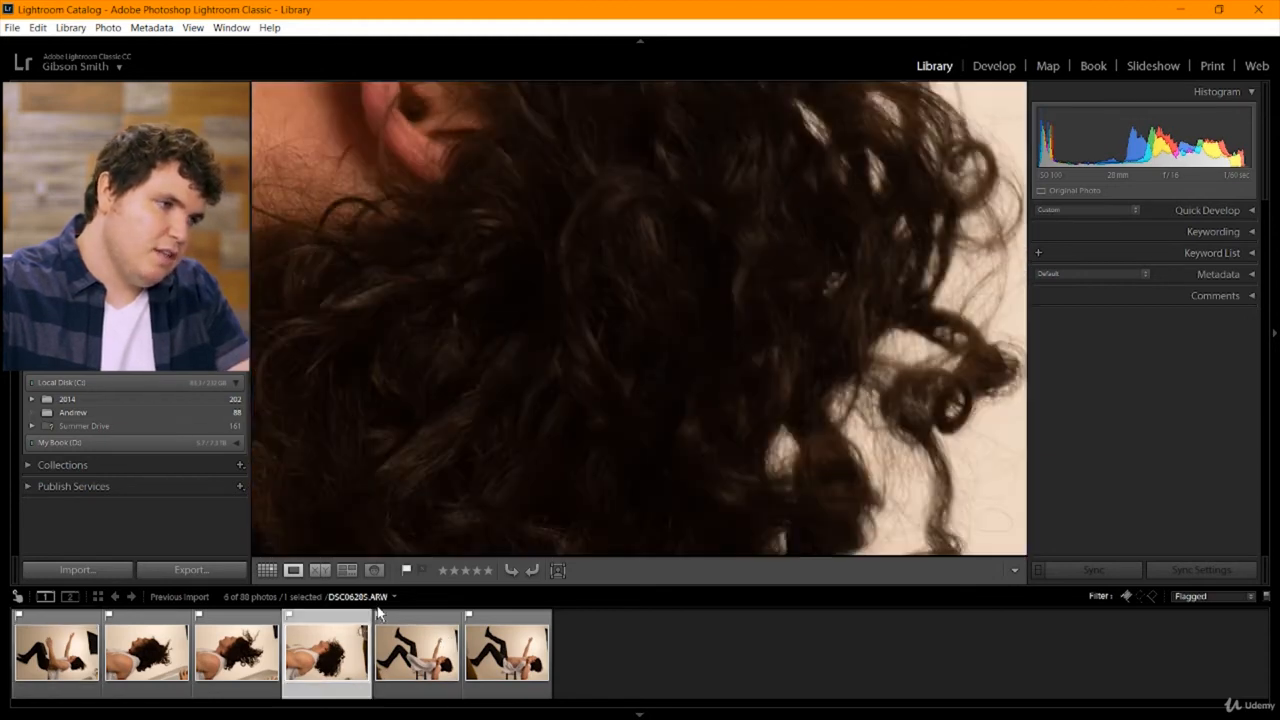
left_click(552, 326)
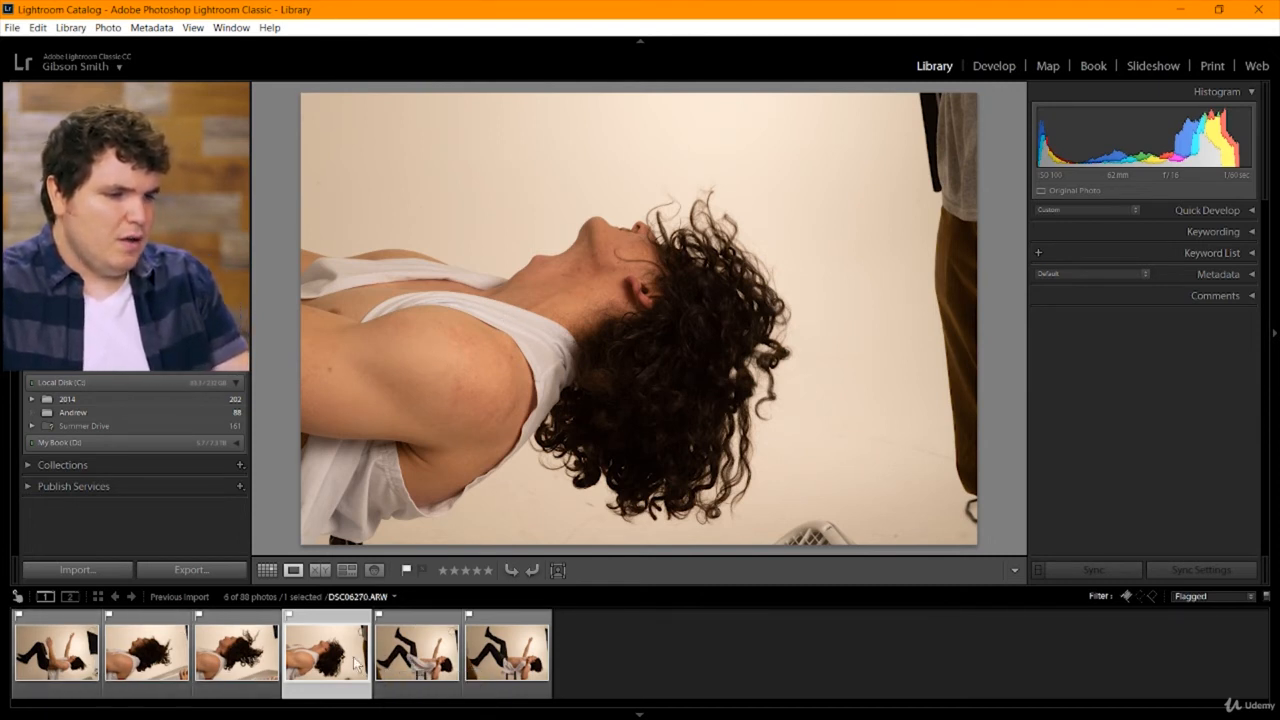
Compare the full-body picks DSC06310, DSC06309 and DSC06249 at full frame, ending on DSC06309.
left_click(418, 668)
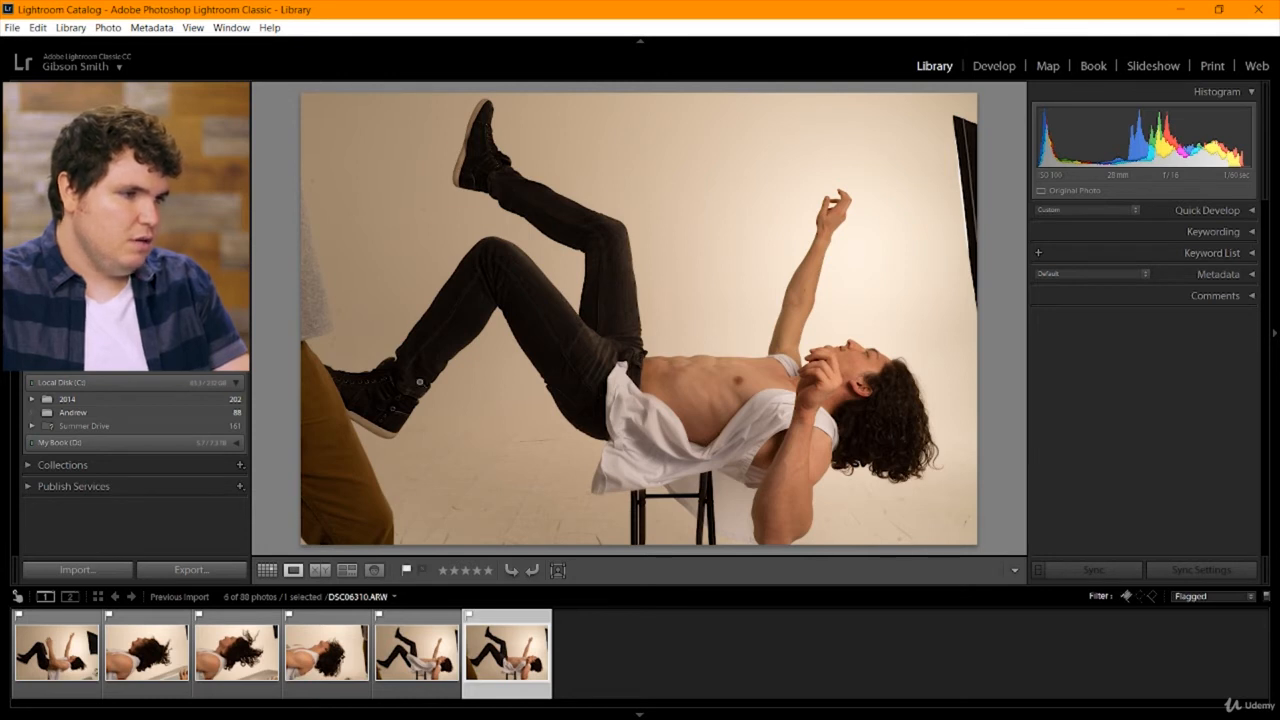
left_click(418, 650)
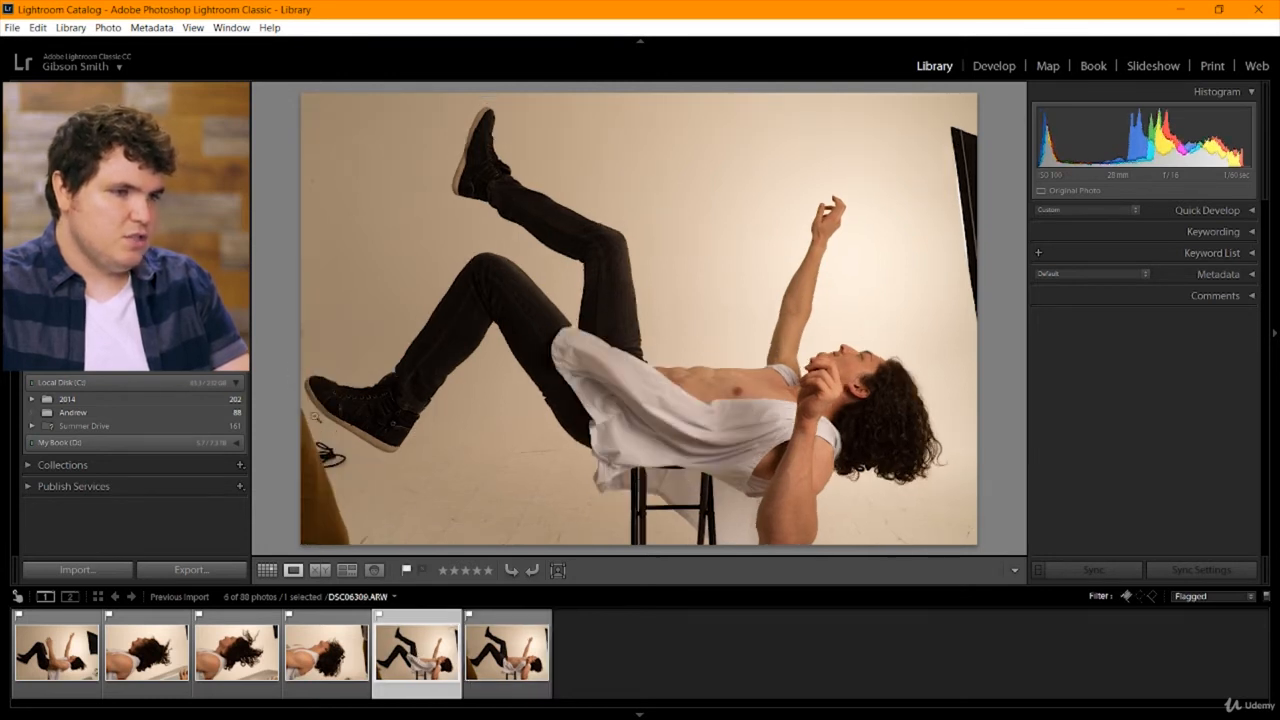
left_click(80, 665)
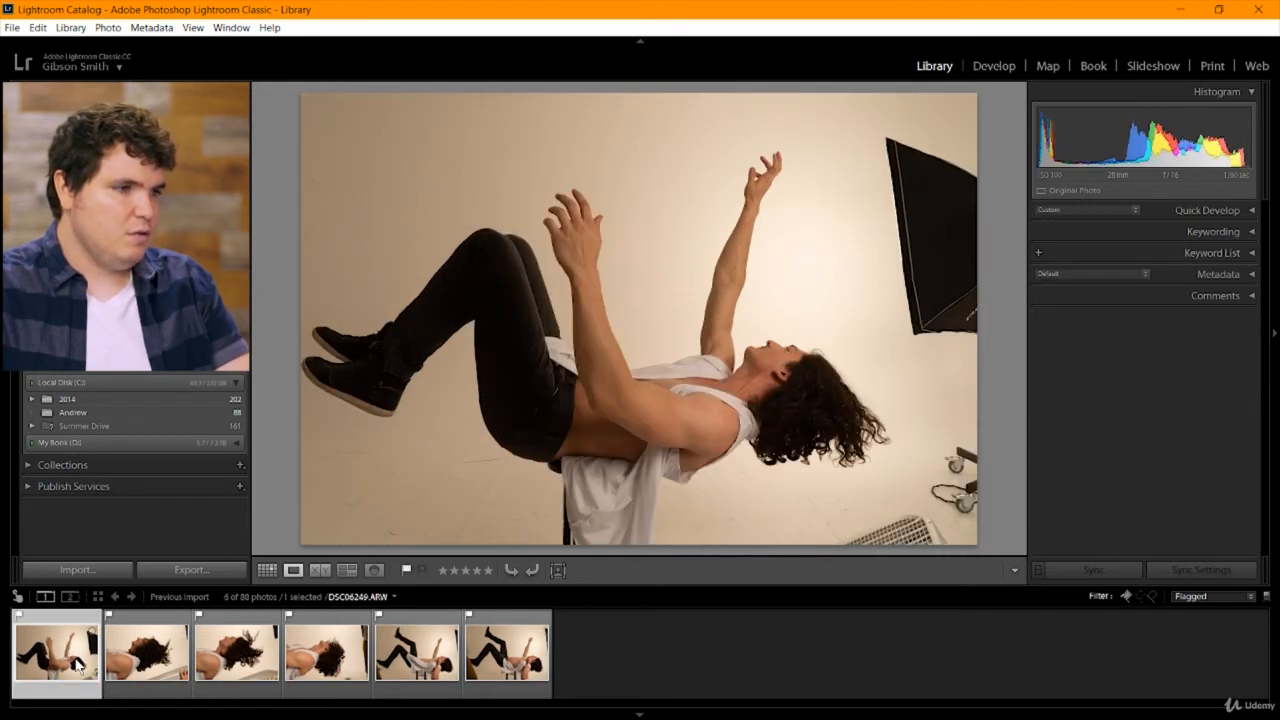
left_click(423, 668)
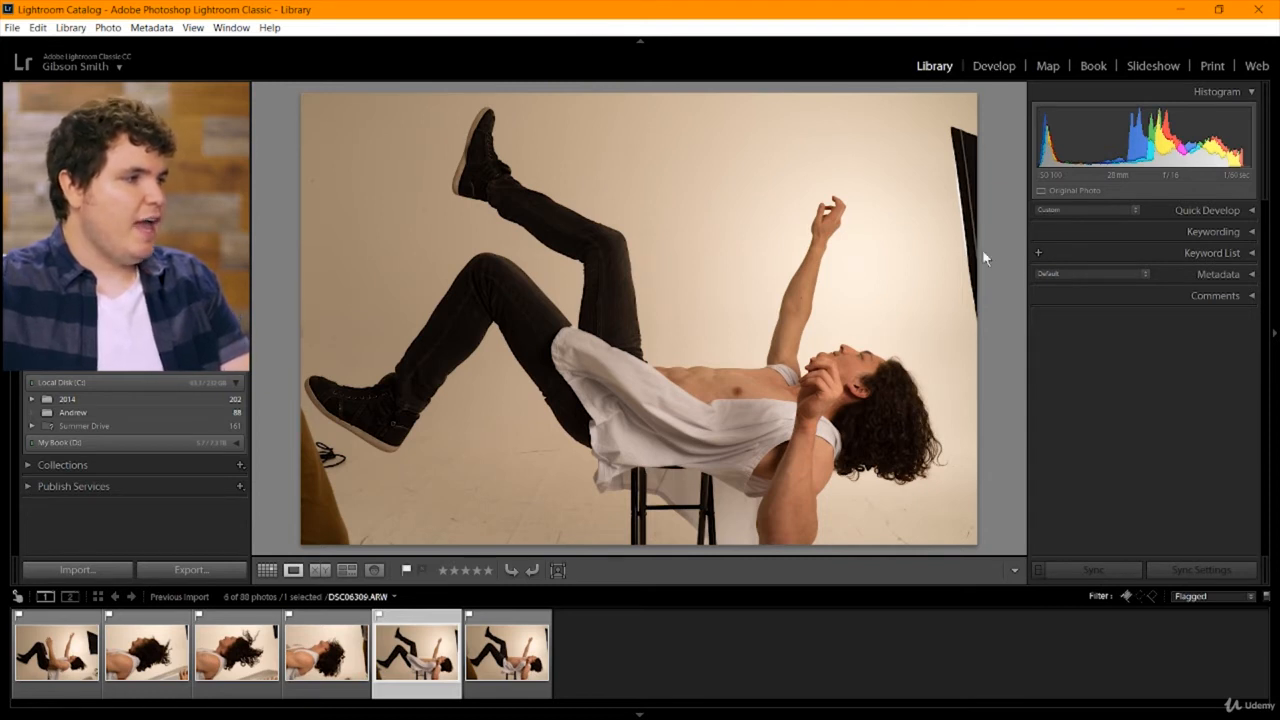
Open DSC06309 in the Develop module, bring up the Basic adjustments, and check the hair at close magnification.
left_click(1232, 213)
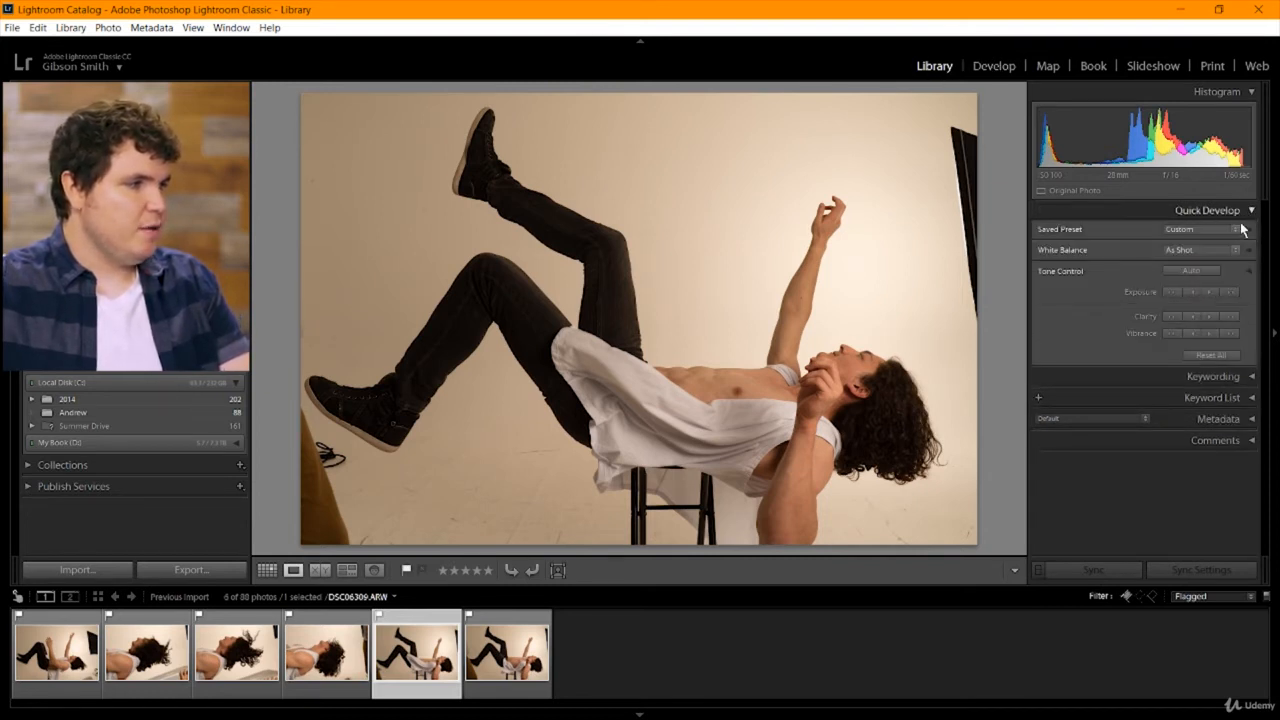
left_click(1243, 212)
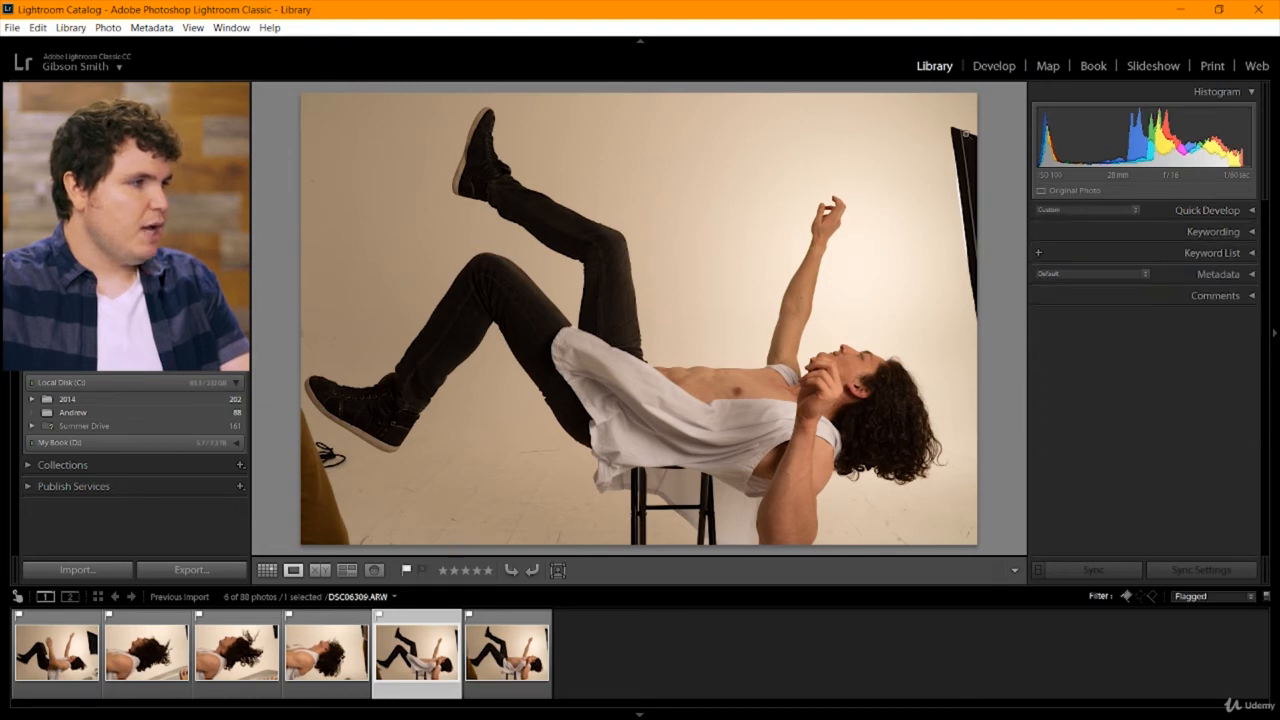
left_click(993, 65)
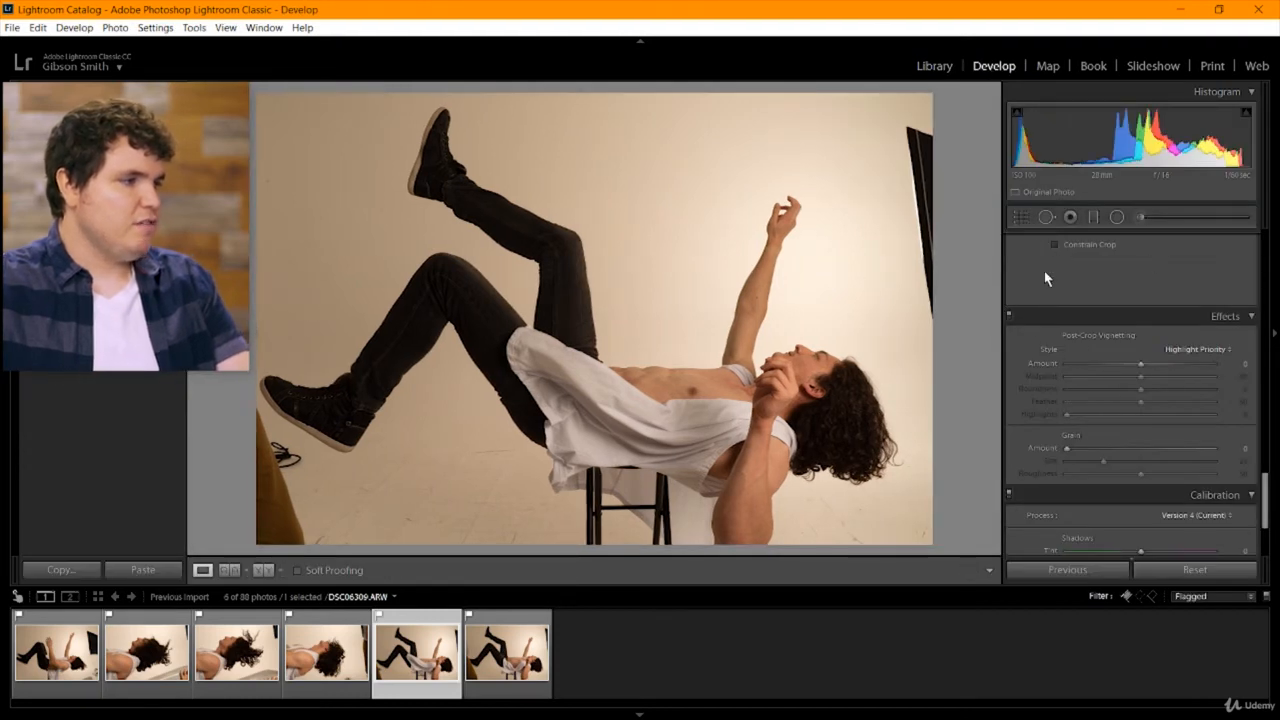
left_click_drag(1266, 500, 1270, 238)
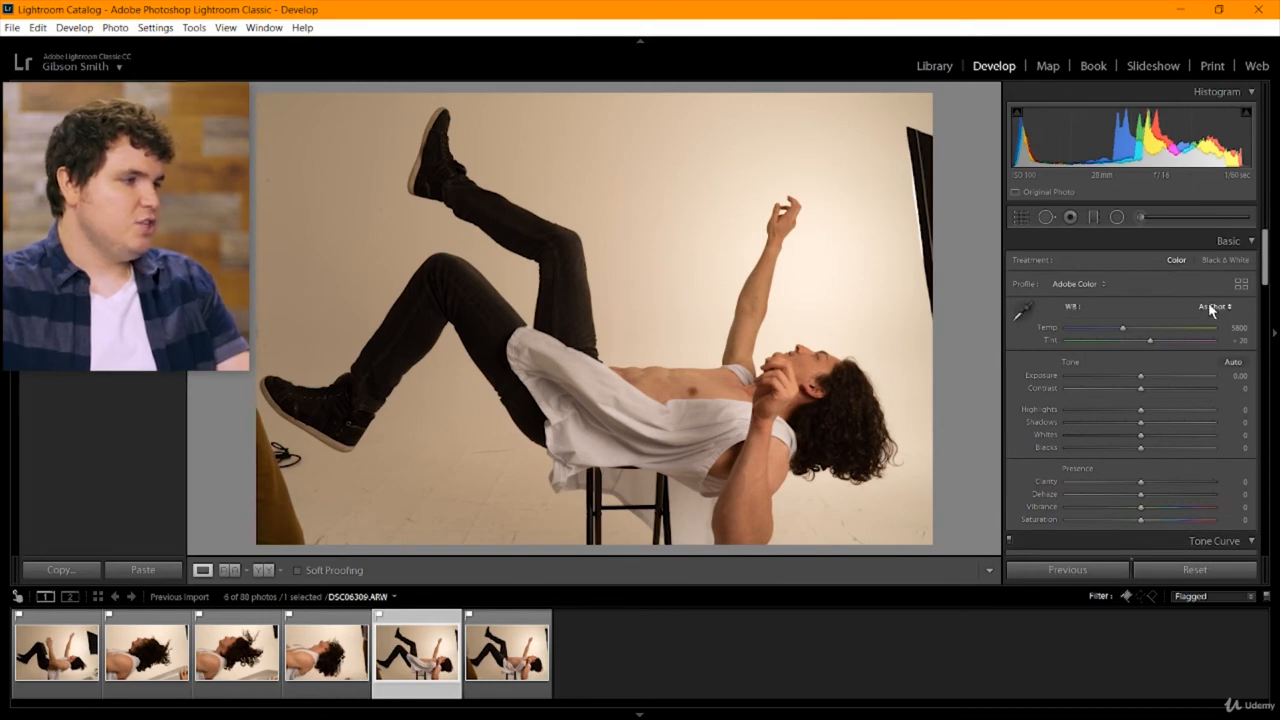
left_click(844, 432)
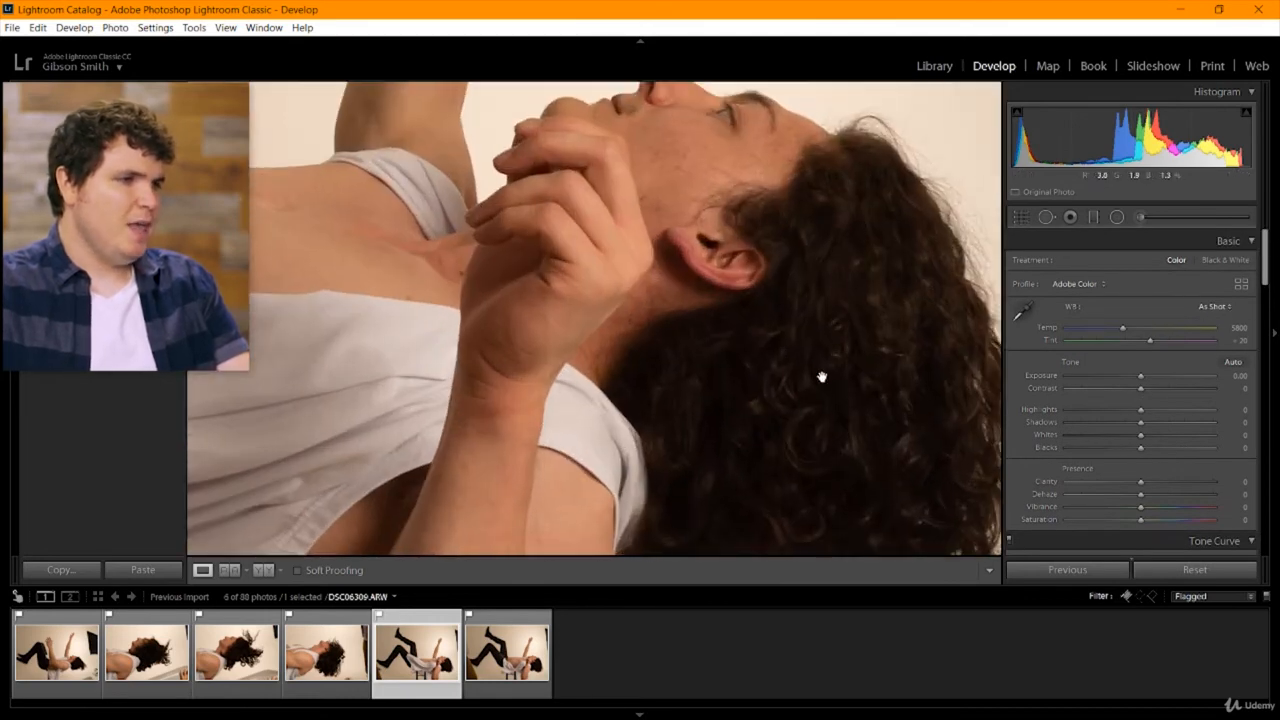
left_click(823, 374)
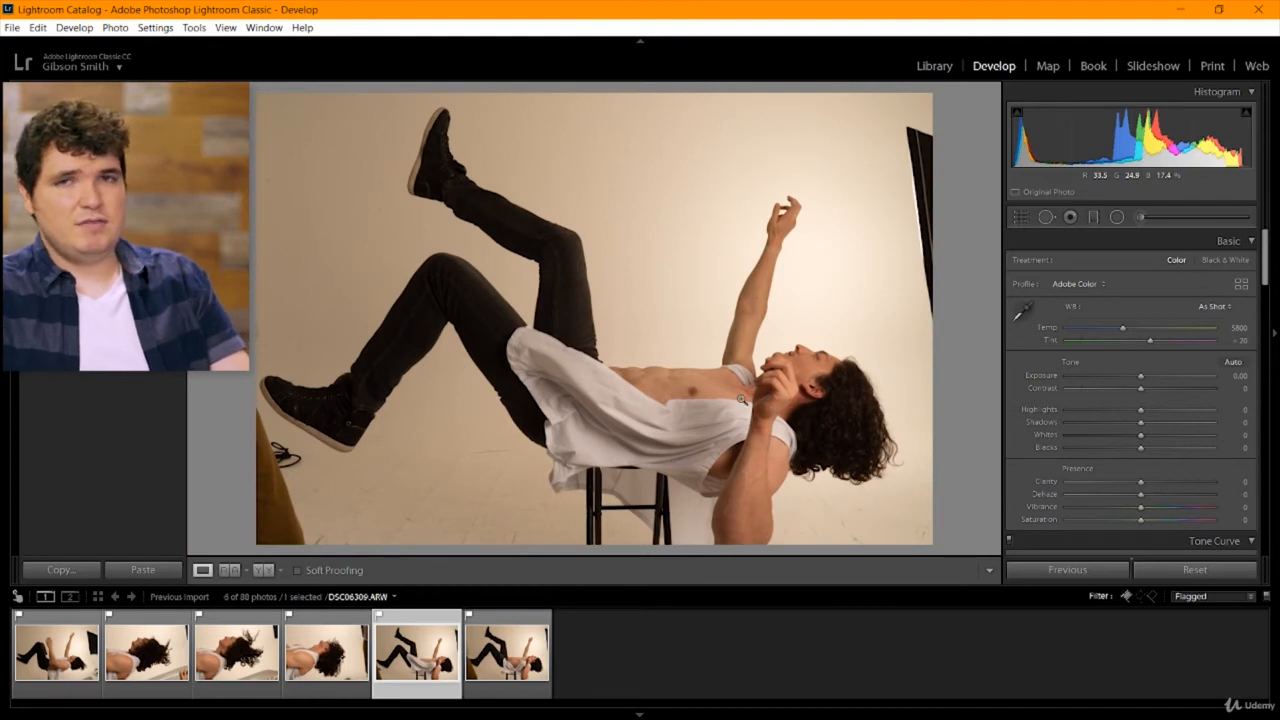
Set the white balance to Auto and check the skin, hair and backdrop at close magnification.
left_click(1228, 312)
left_click(1215, 343)
left_click(842, 387)
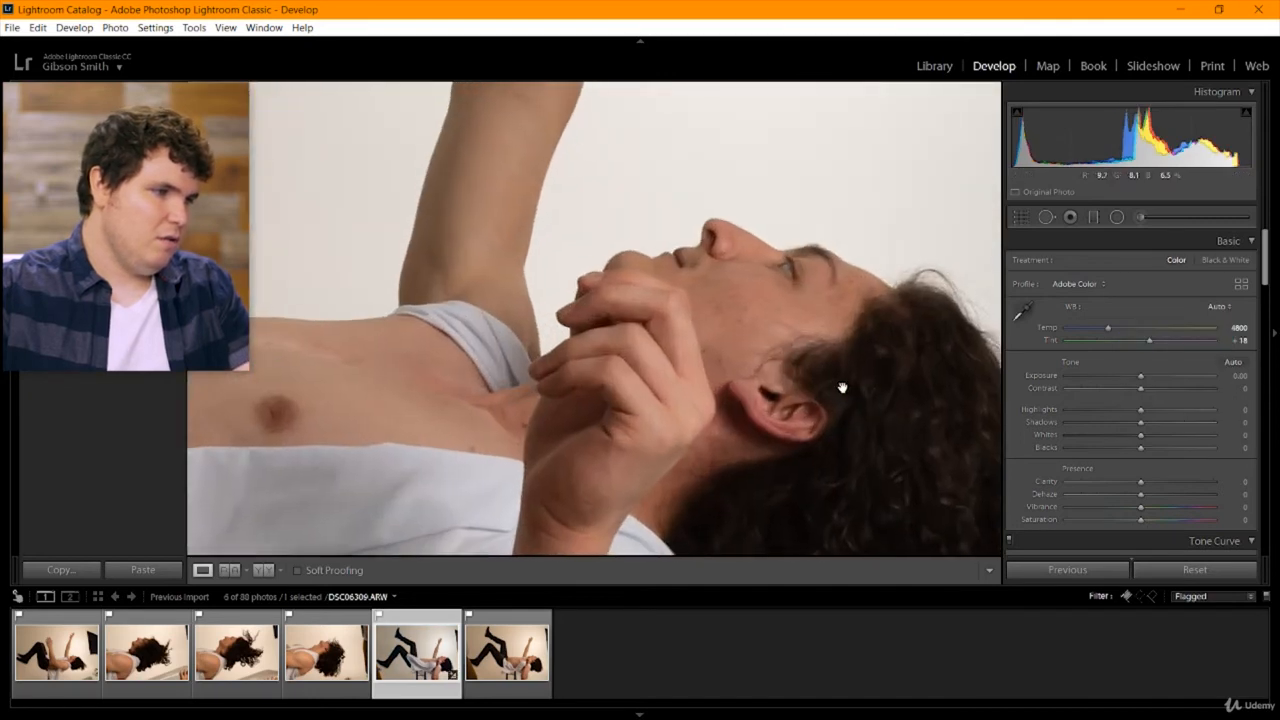
left_click_drag(842, 387, 697, 366)
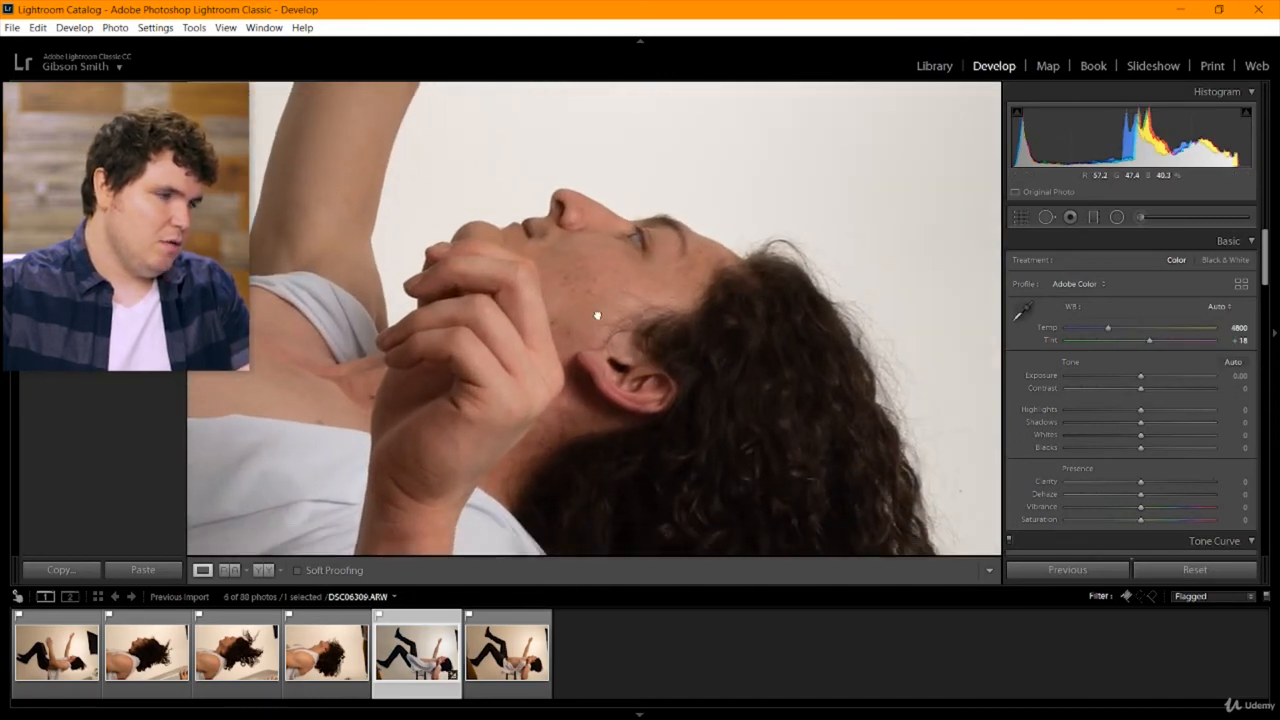
left_click_drag(597, 316, 590, 254)
left_click(592, 210)
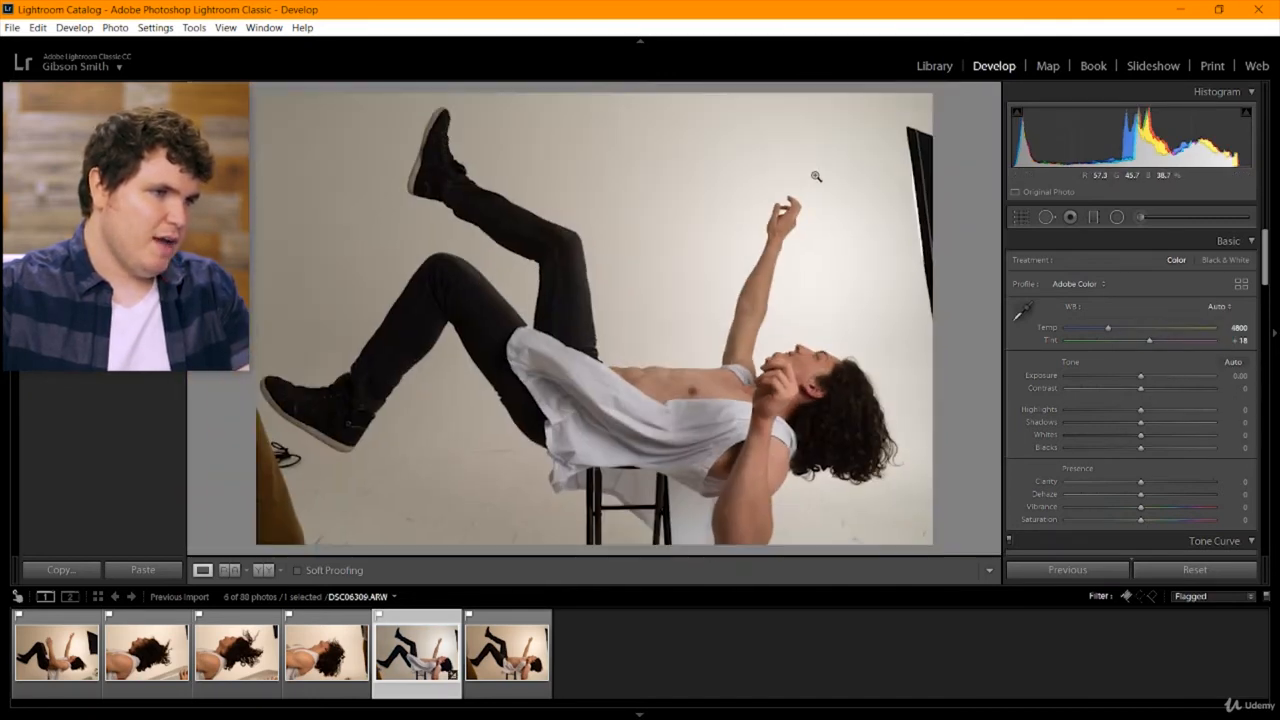
left_click(900, 323)
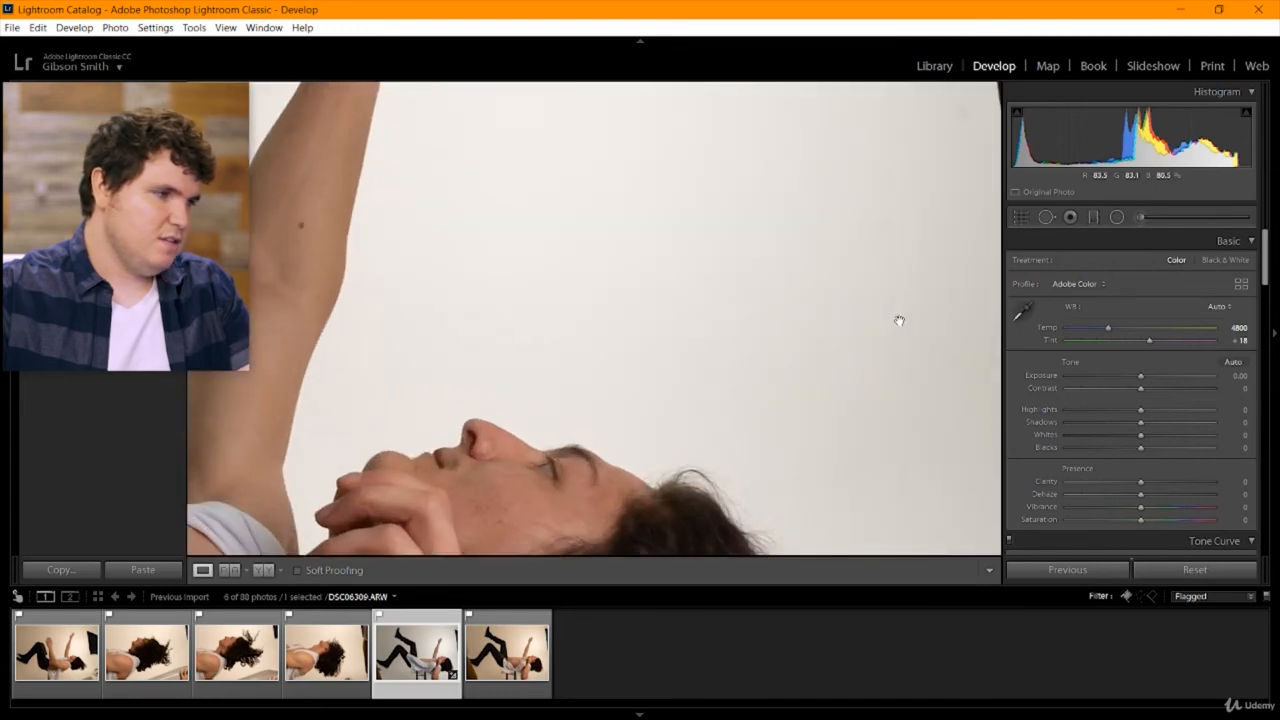
left_click_drag(586, 509, 699, 246)
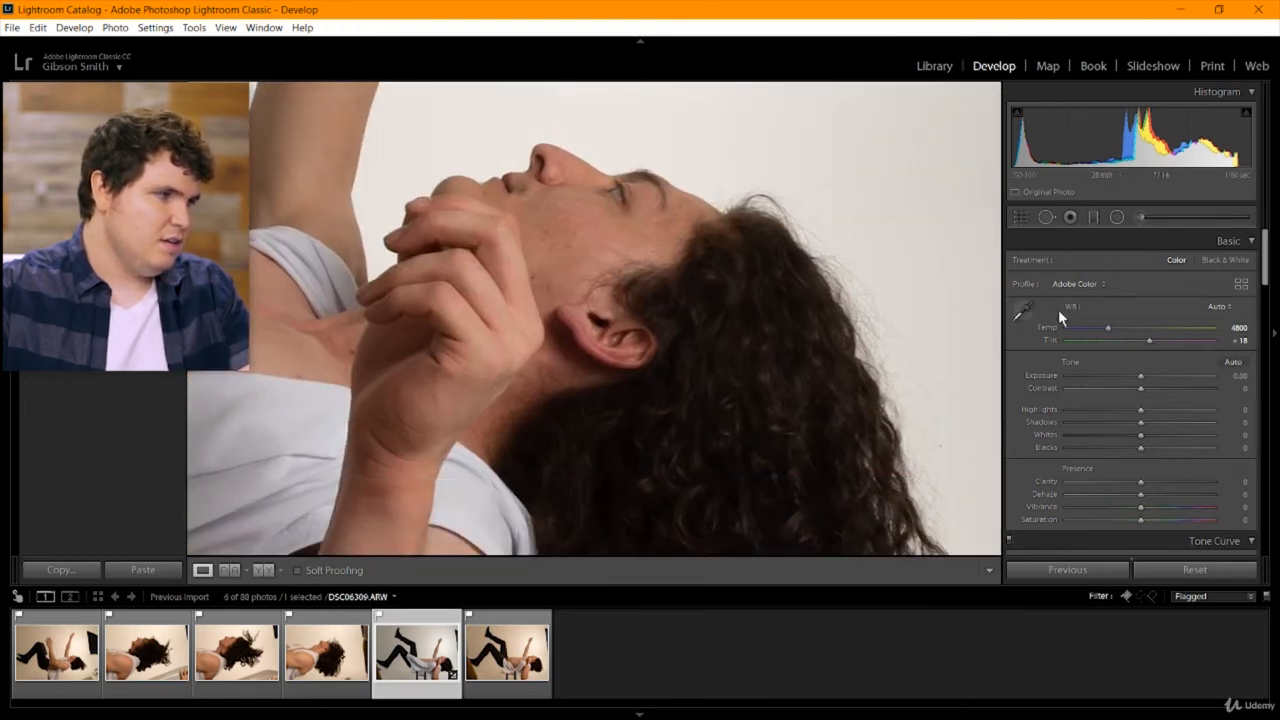
left_click(622, 397)
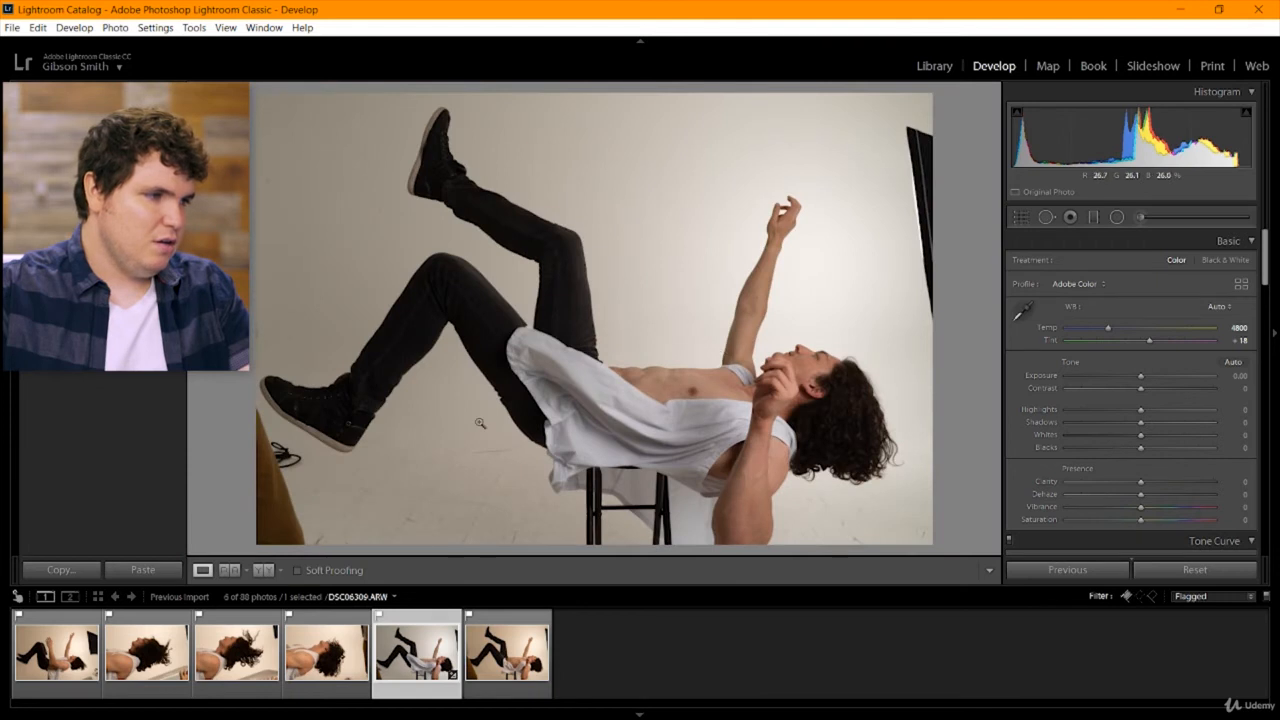
Switch the white balance to As Shot and back to Auto to compare the two renderings.
left_click(1215, 306)
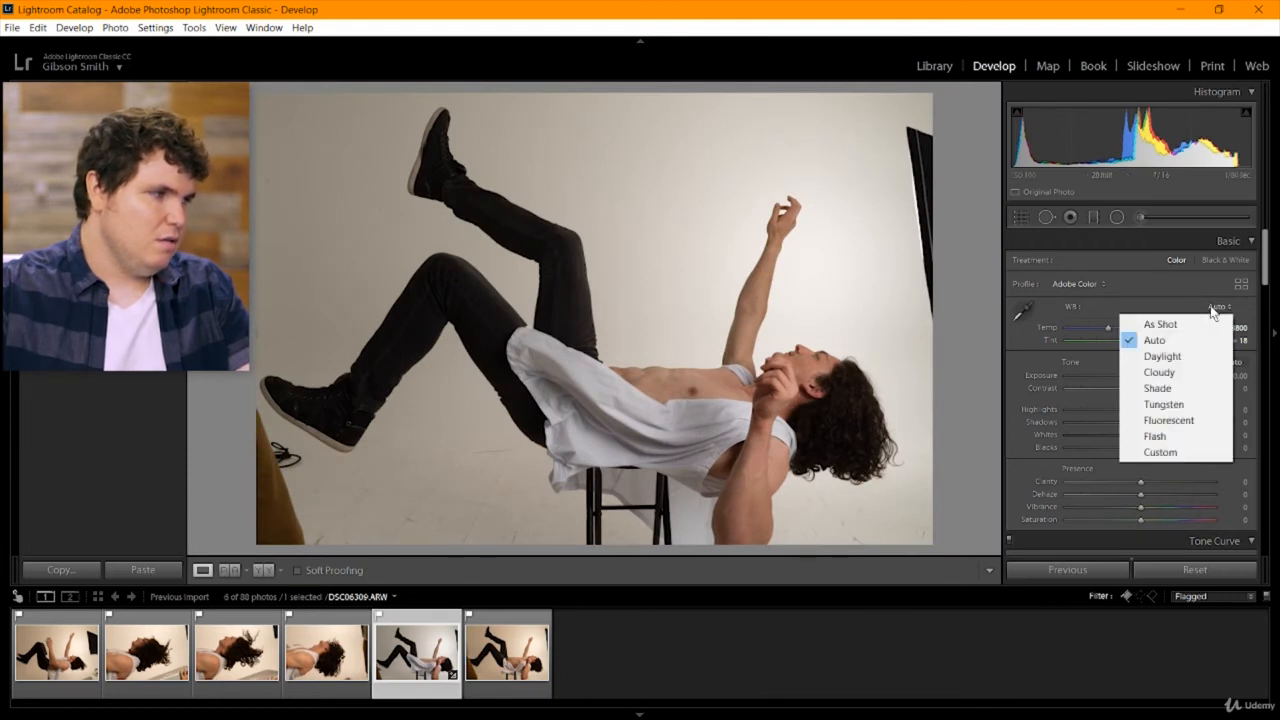
left_click(1206, 329)
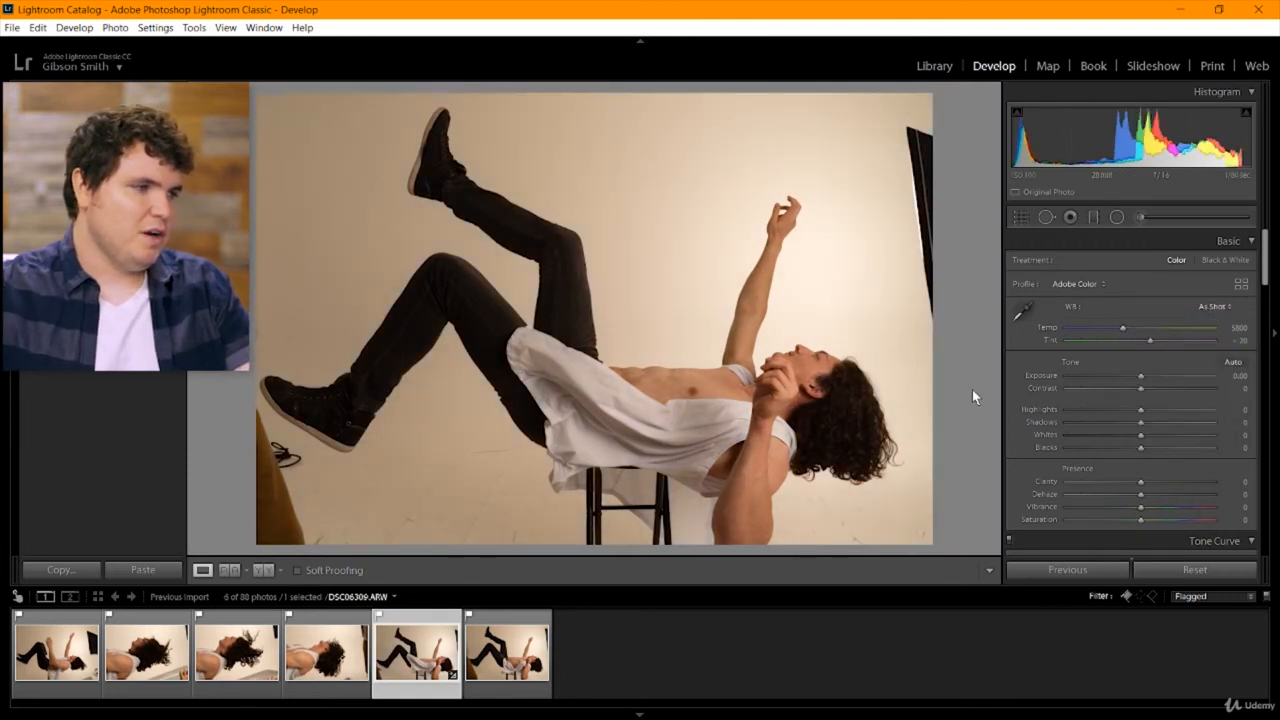
left_click(1220, 307)
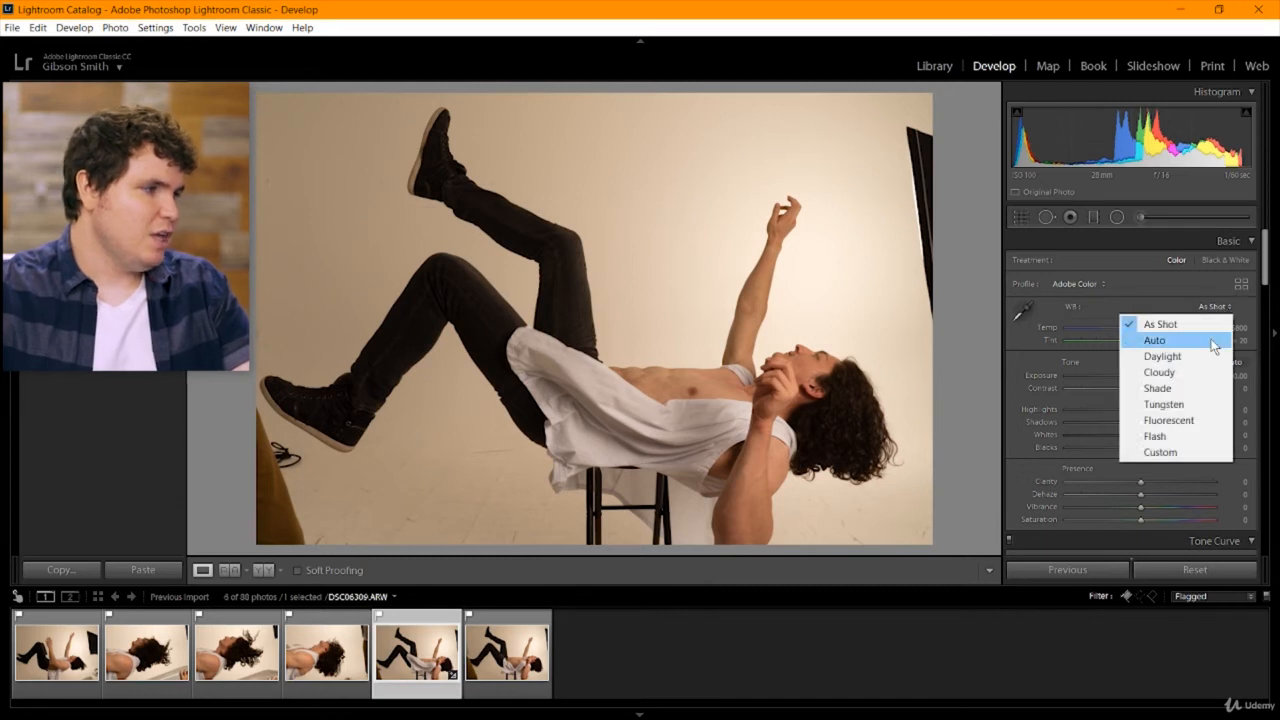
left_click(1213, 341)
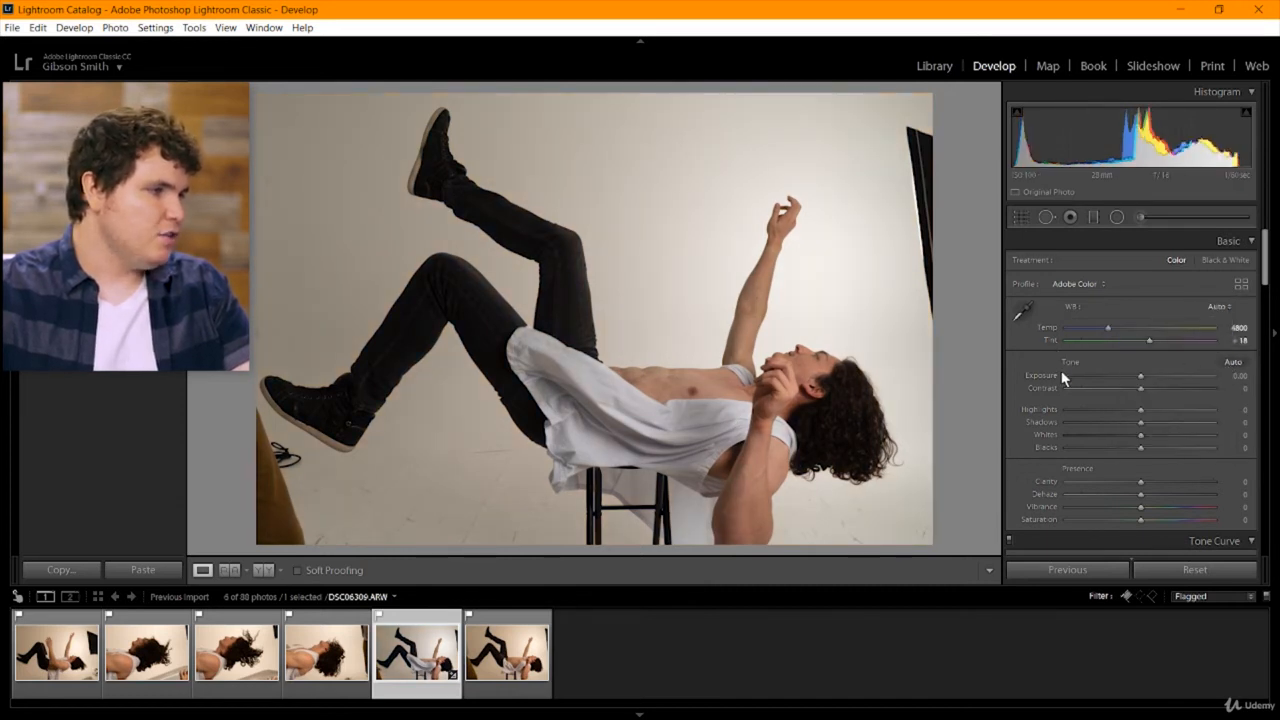
Apply the automatic tone adjustments and inspect the hair at close magnification.
left_click_drag(1262, 283, 1265, 284)
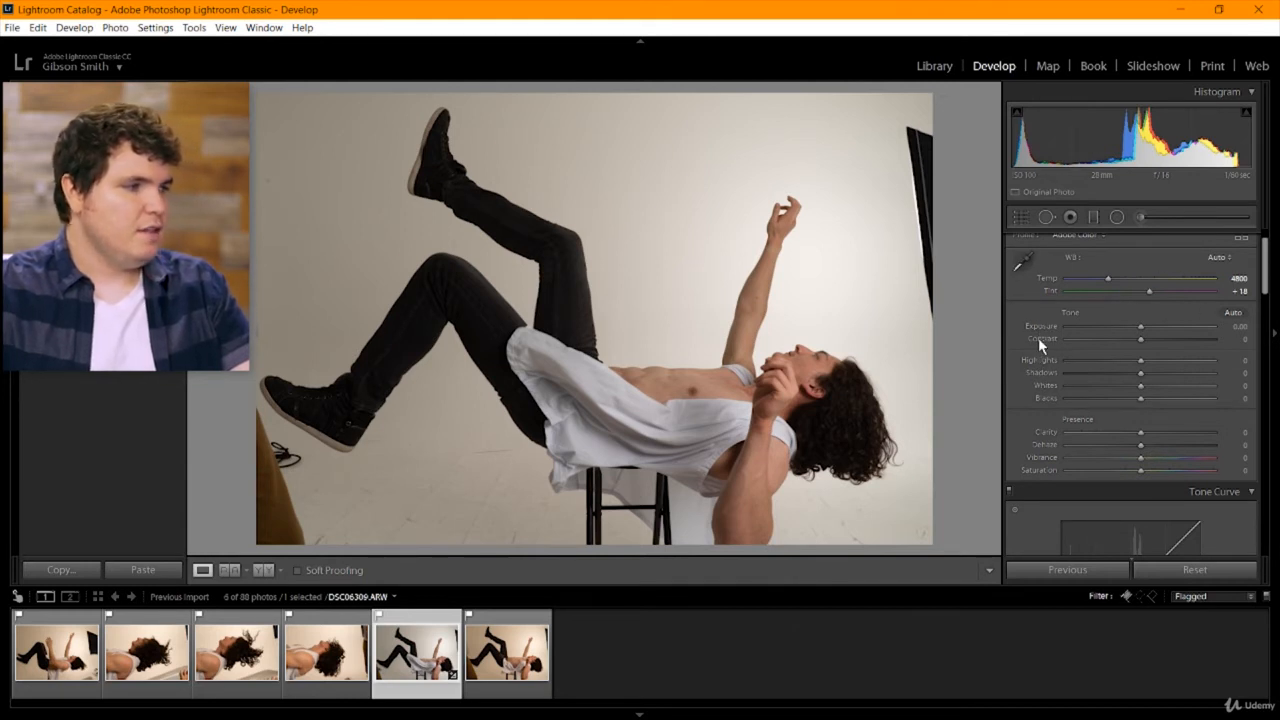
left_click(1232, 314)
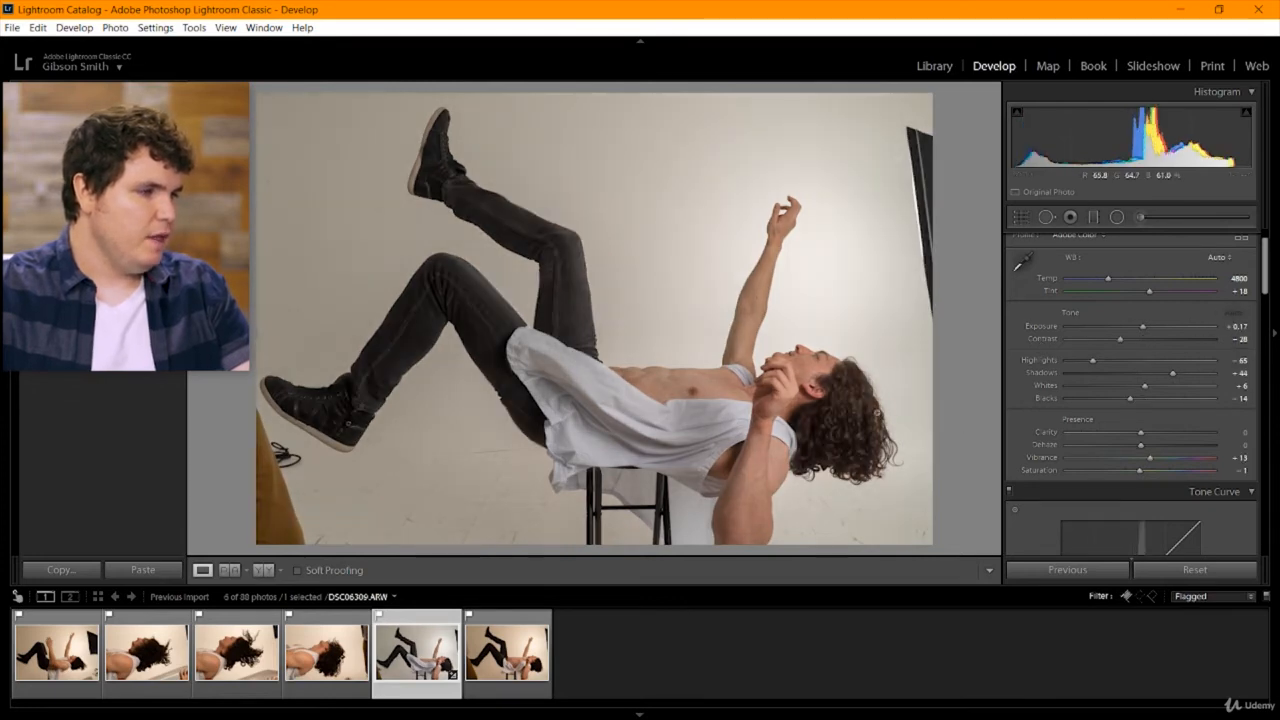
left_click(860, 423)
left_click_drag(860, 423, 730, 307)
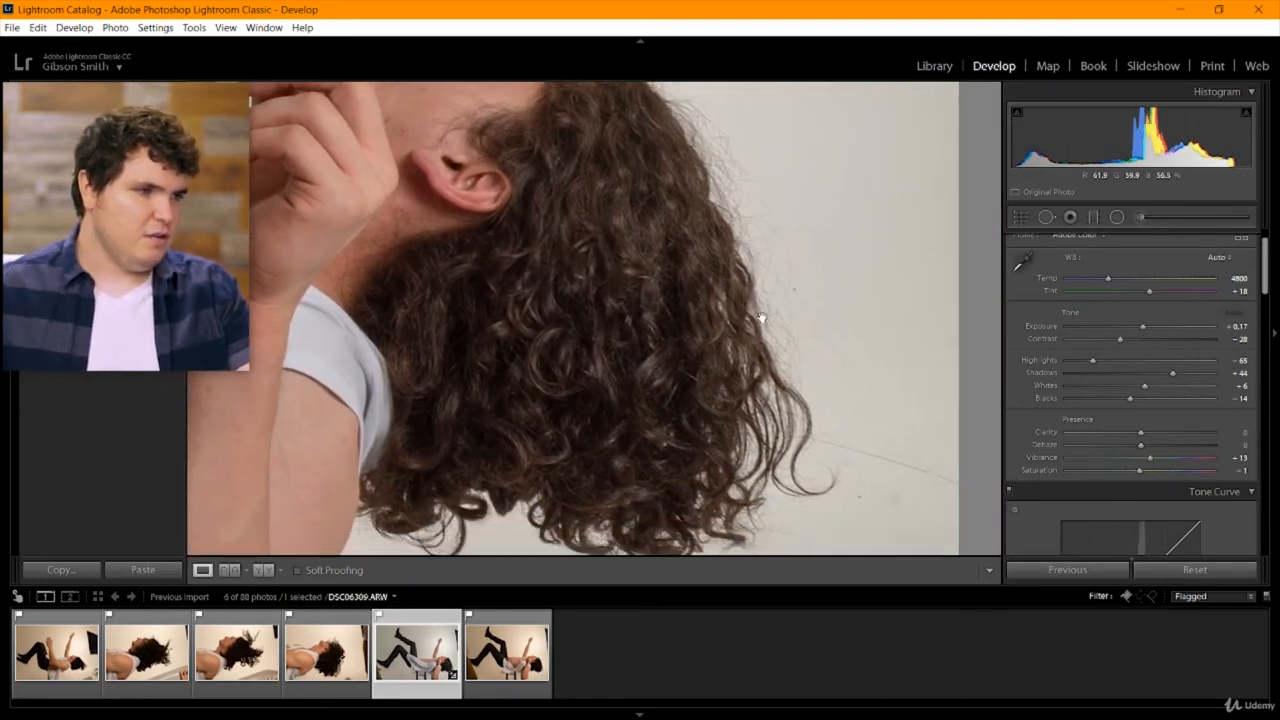
Undo and reapply the automatic tone adjustments to compare the hair detail, ending with the full frame in view.
key("ctrl+z")
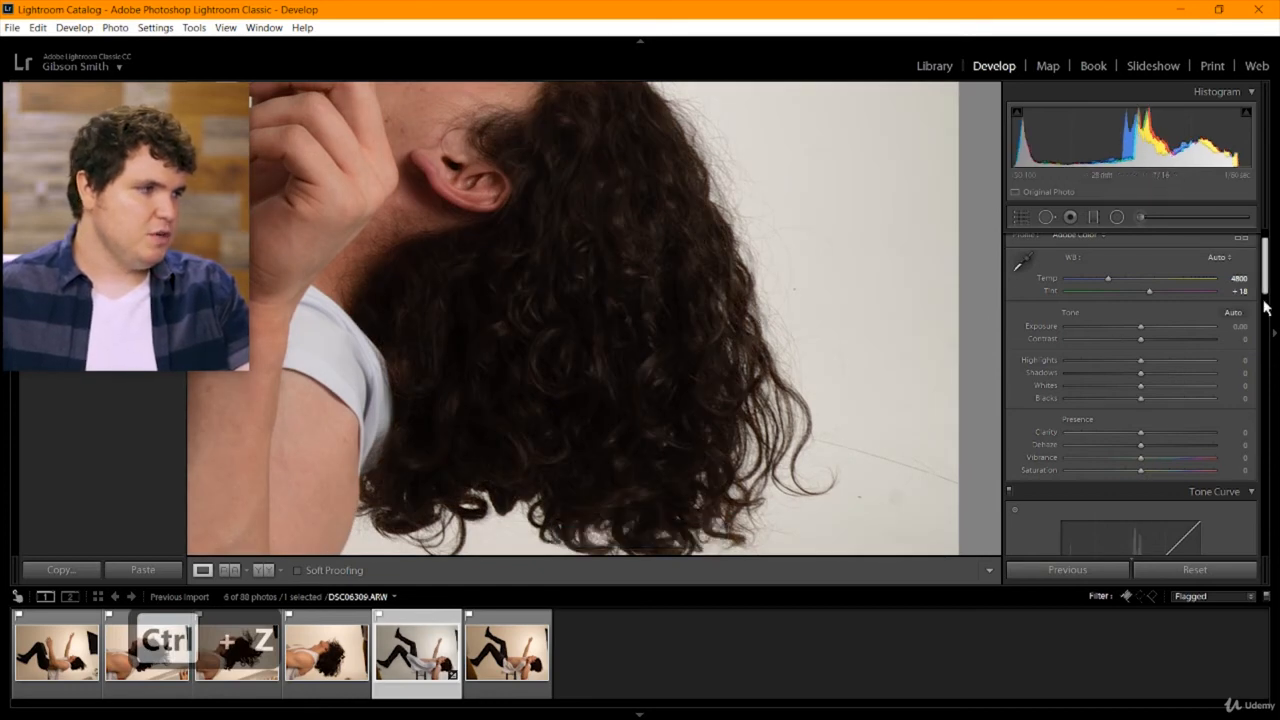
left_click(1233, 313)
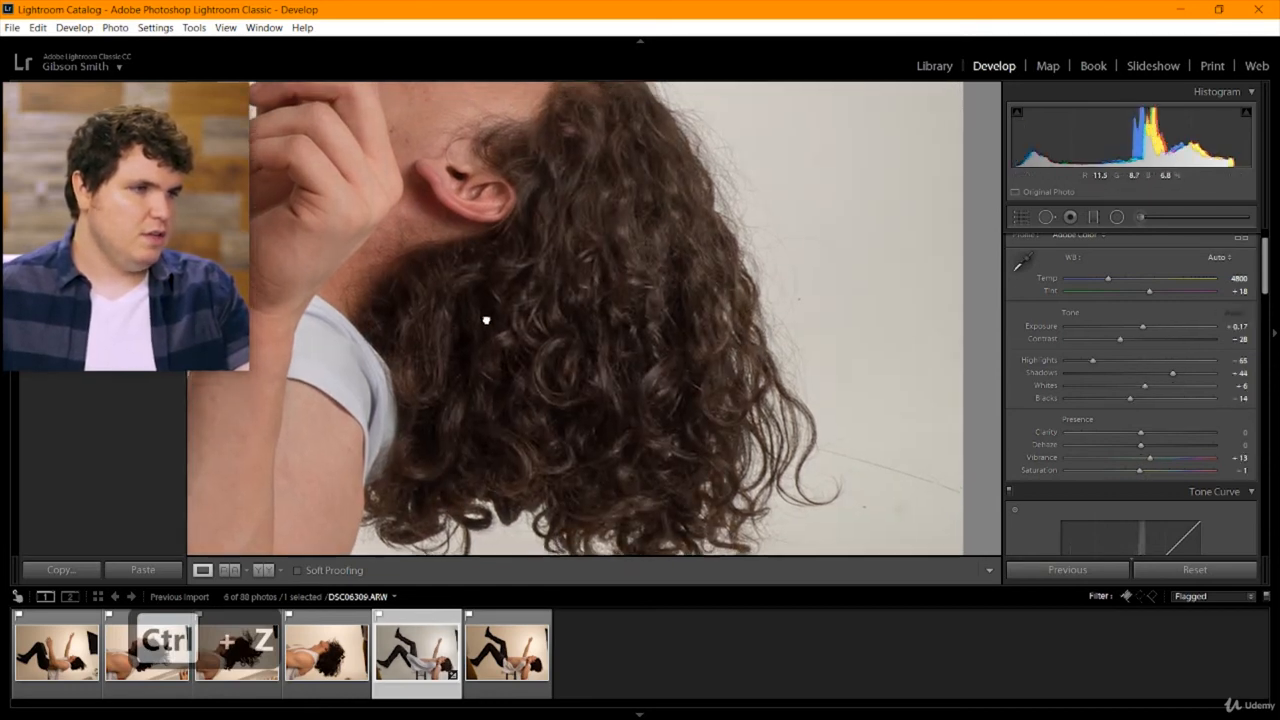
left_click_drag(470, 300, 843, 421)
left_click(849, 311)
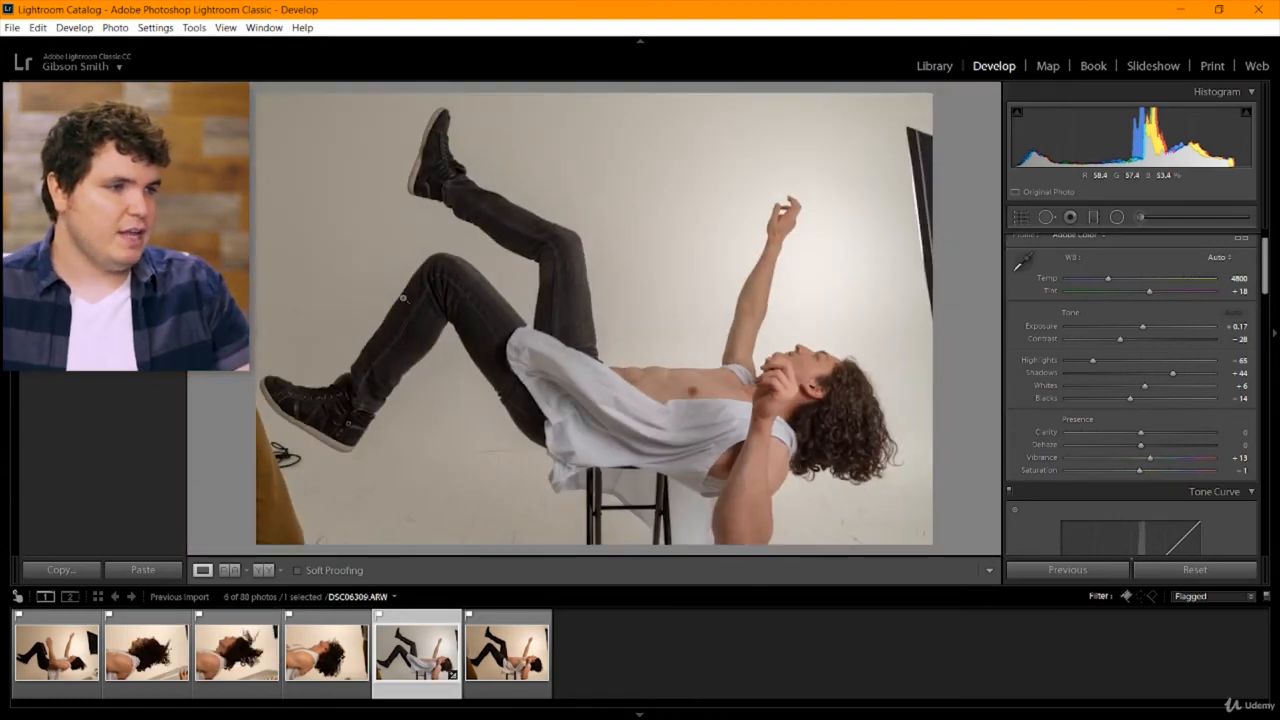
Undo and reapply the automatic tone adjustments while comparing detail in the raised shoe and trouser leg up close.
left_click(421, 177)
left_click_drag(477, 171, 368, 176)
key("ctrl+z")
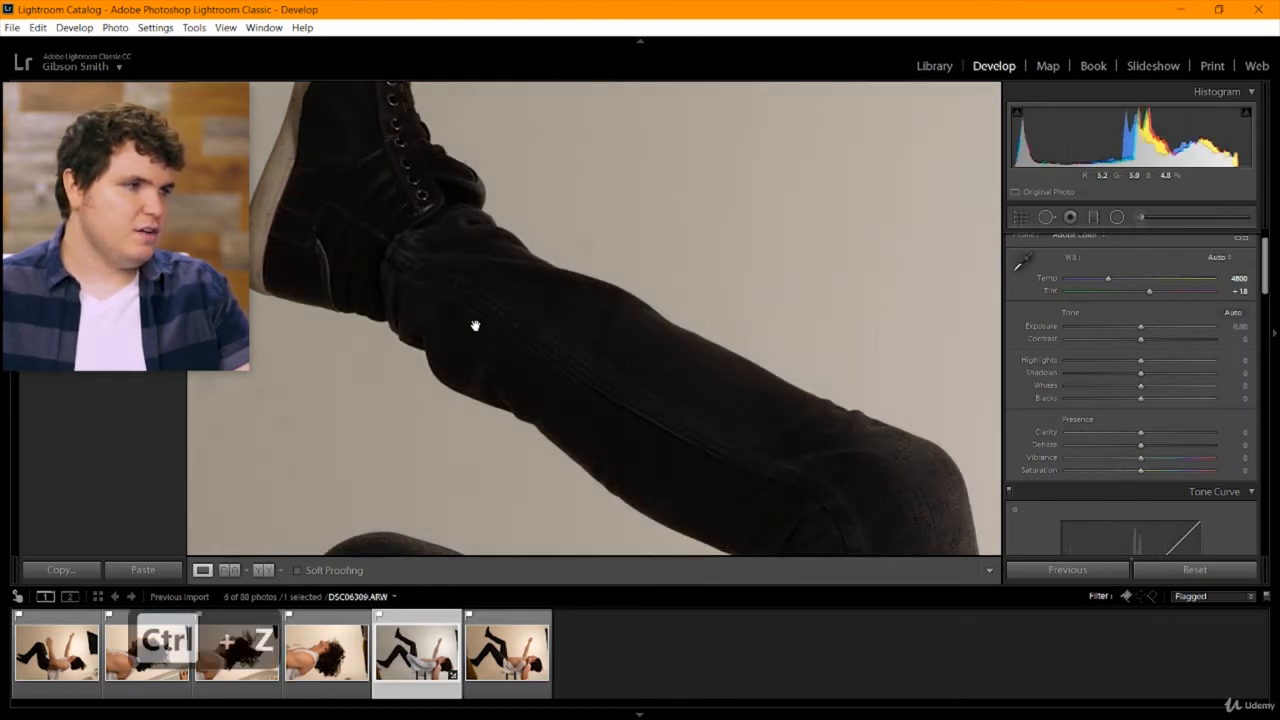
left_click(1234, 313)
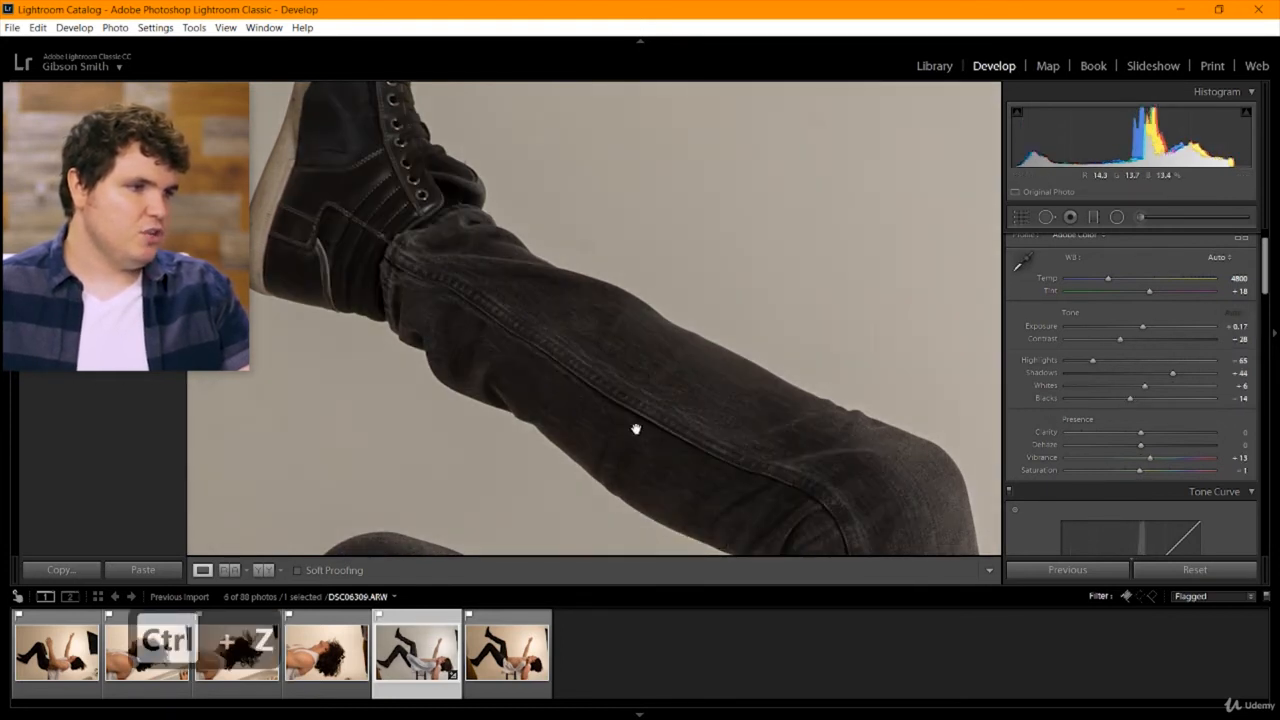
left_click_drag(774, 486, 315, 127)
left_click_drag(464, 386, 415, 258)
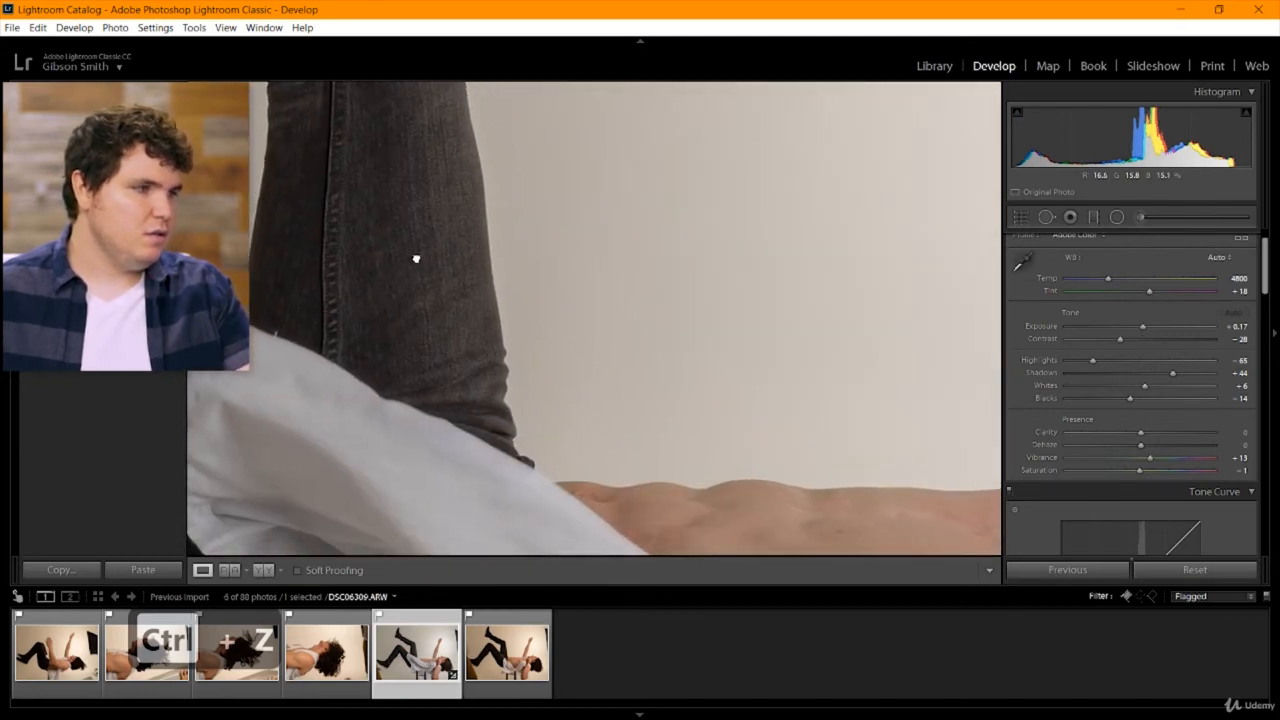
left_click(497, 257)
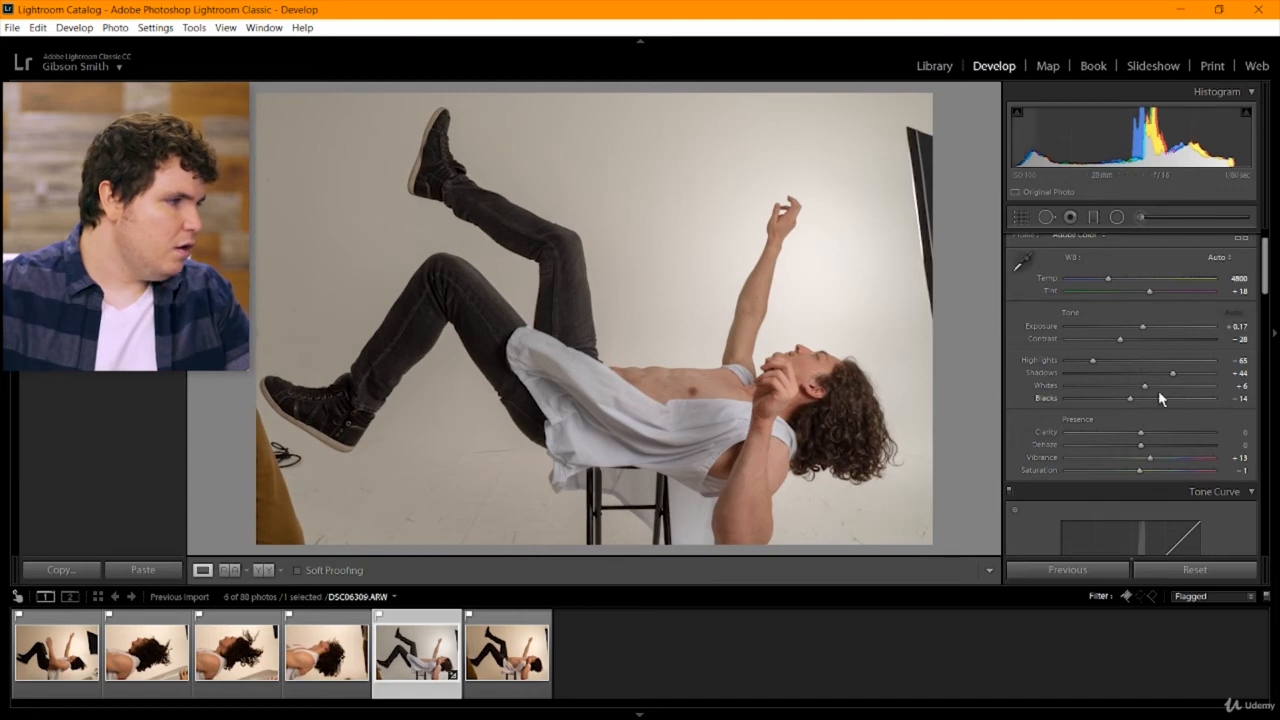
Examine the toned face, hand and hair at close magnification, then return to the full frame.
left_click_drag(1263, 289, 1264, 315)
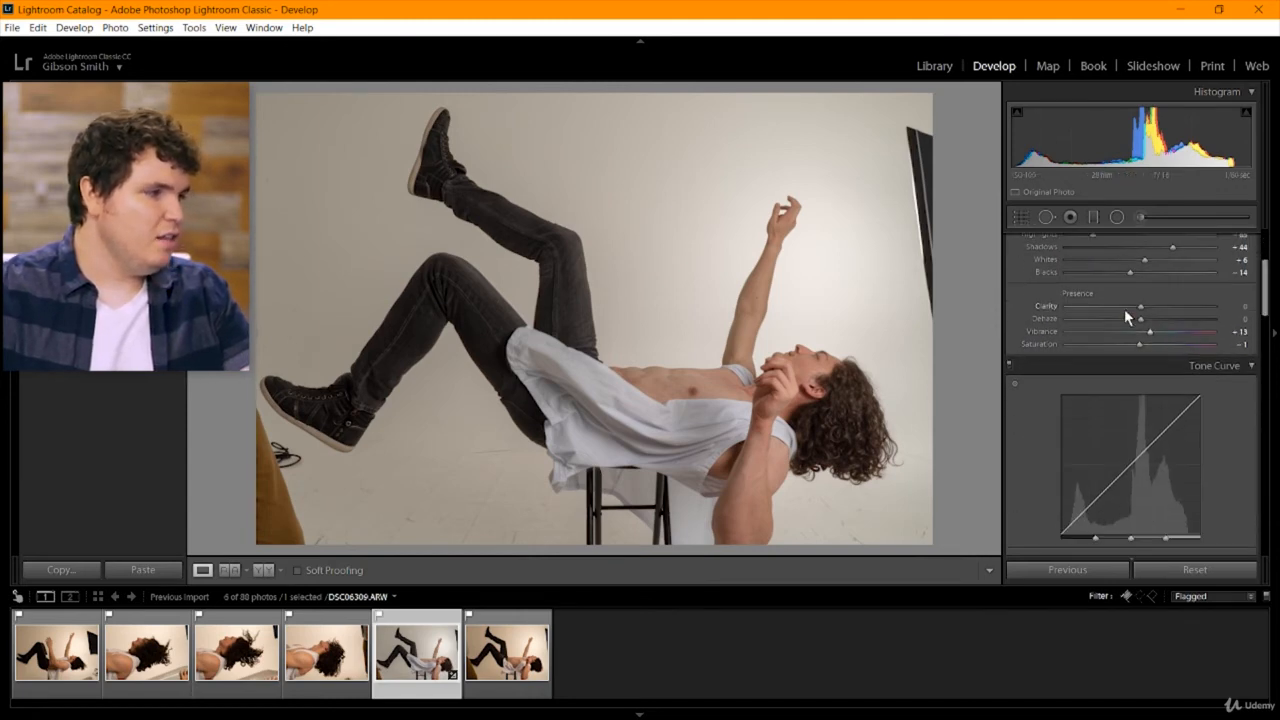
left_click(813, 417)
left_click_drag(872, 343, 618, 374)
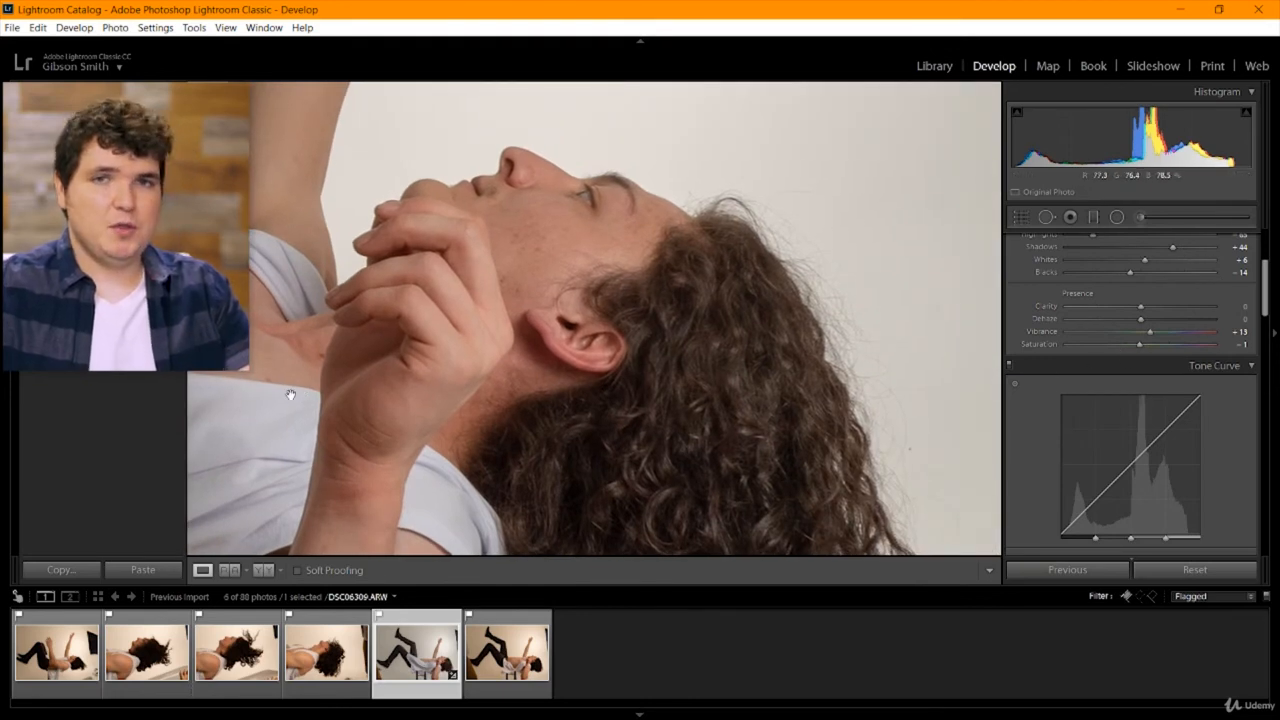
left_click(492, 347)
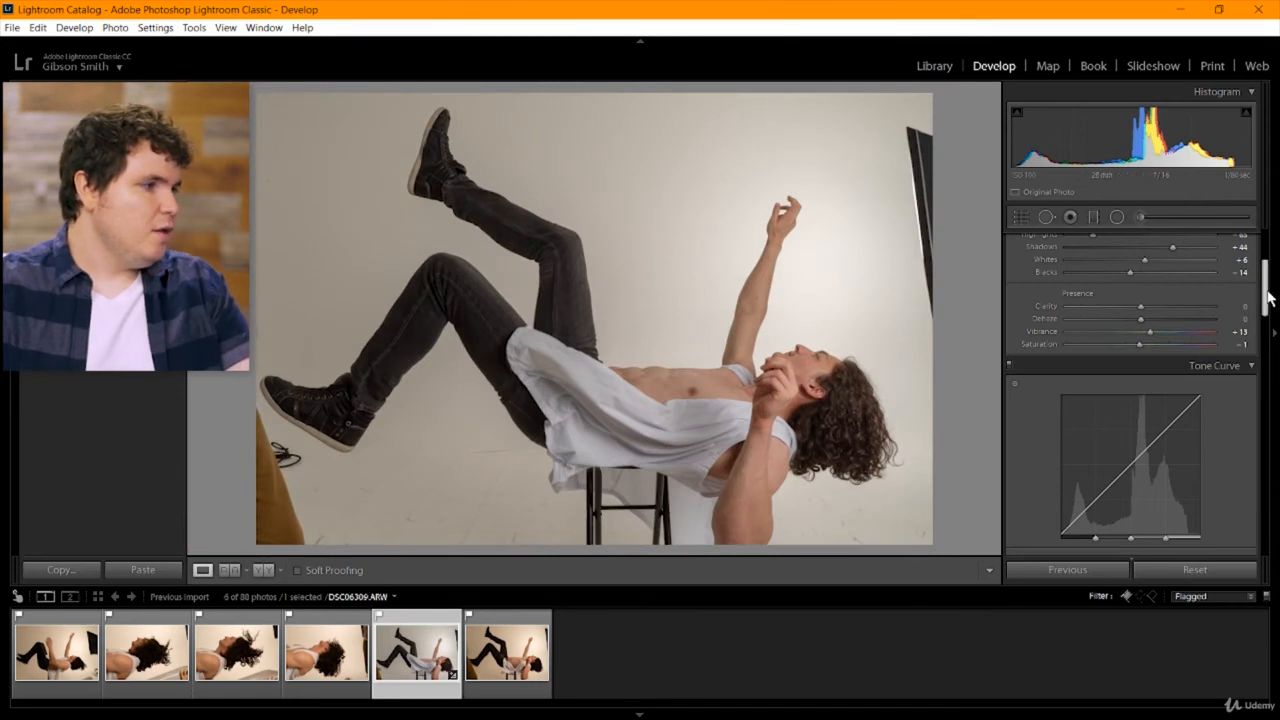
Try a tone curve with Lights at -58 and Highlights at +67, and undo both changes.
scroll(1268, 292, "down", 4)
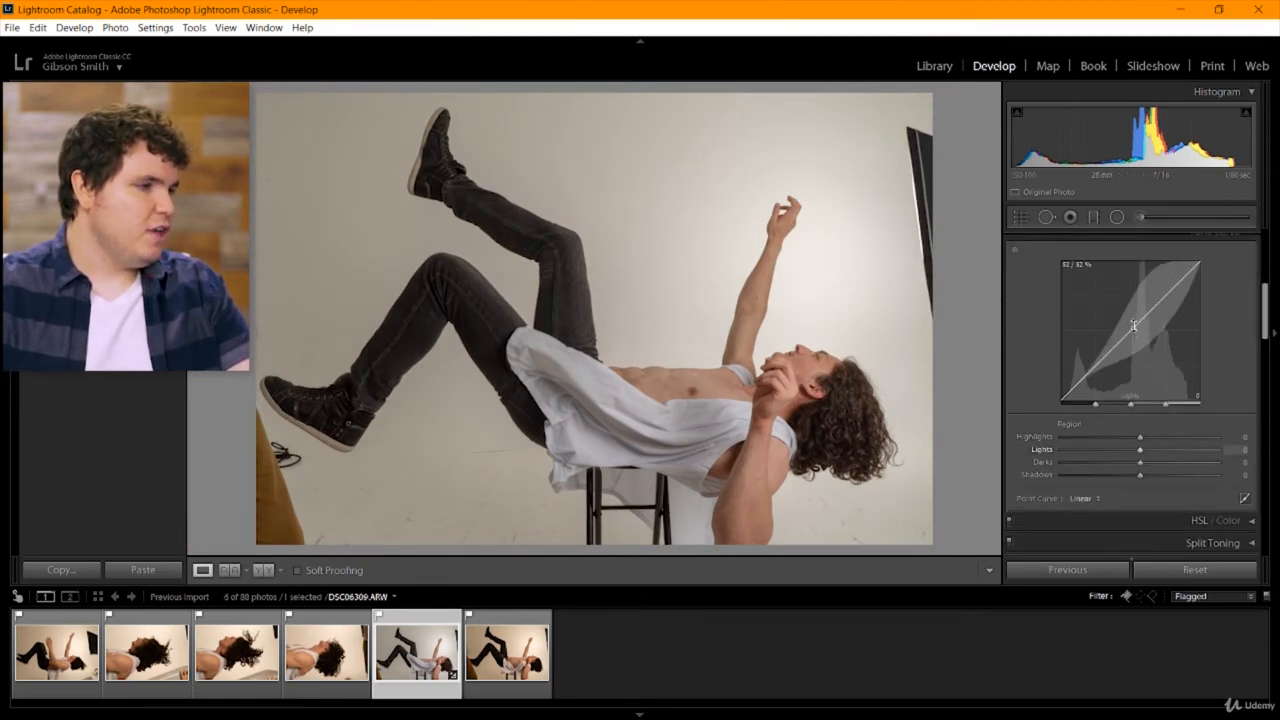
left_click_drag(1133, 325, 1134, 348)
left_click_drag(1166, 300, 1170, 288)
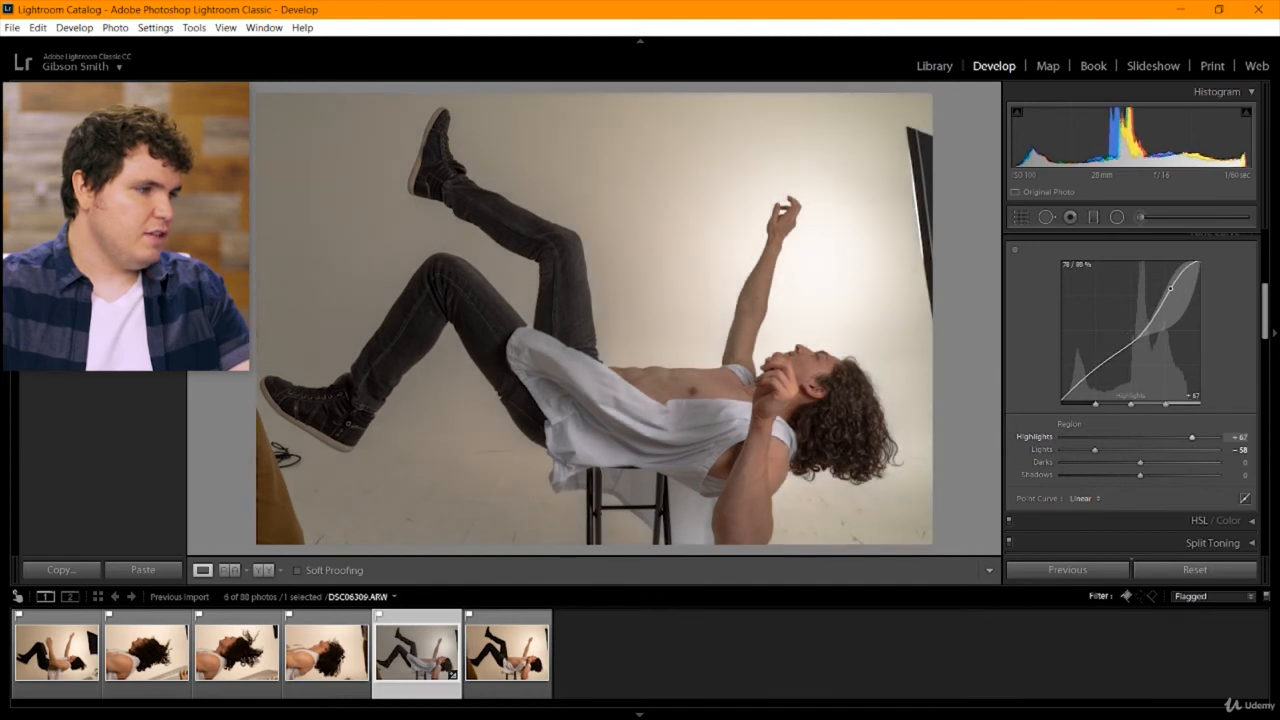
key("ctrl+z")
key("ctrl+alt+z")
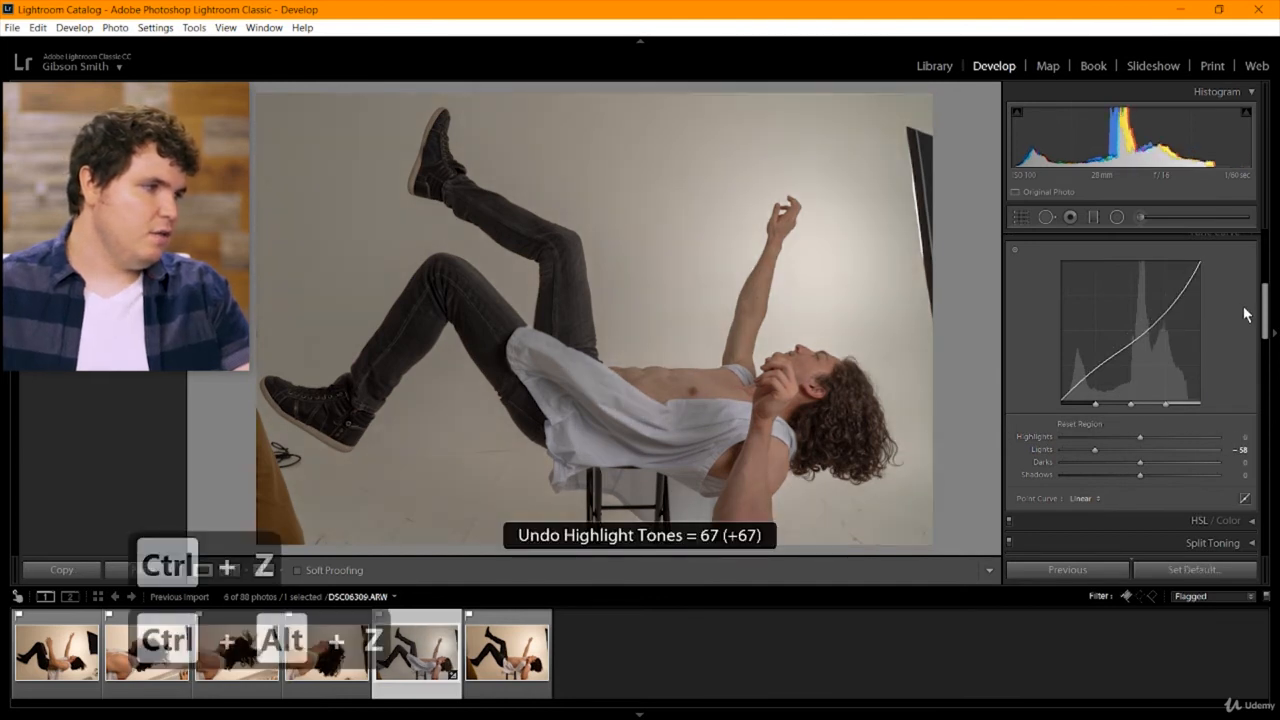
key("ctrl+z")
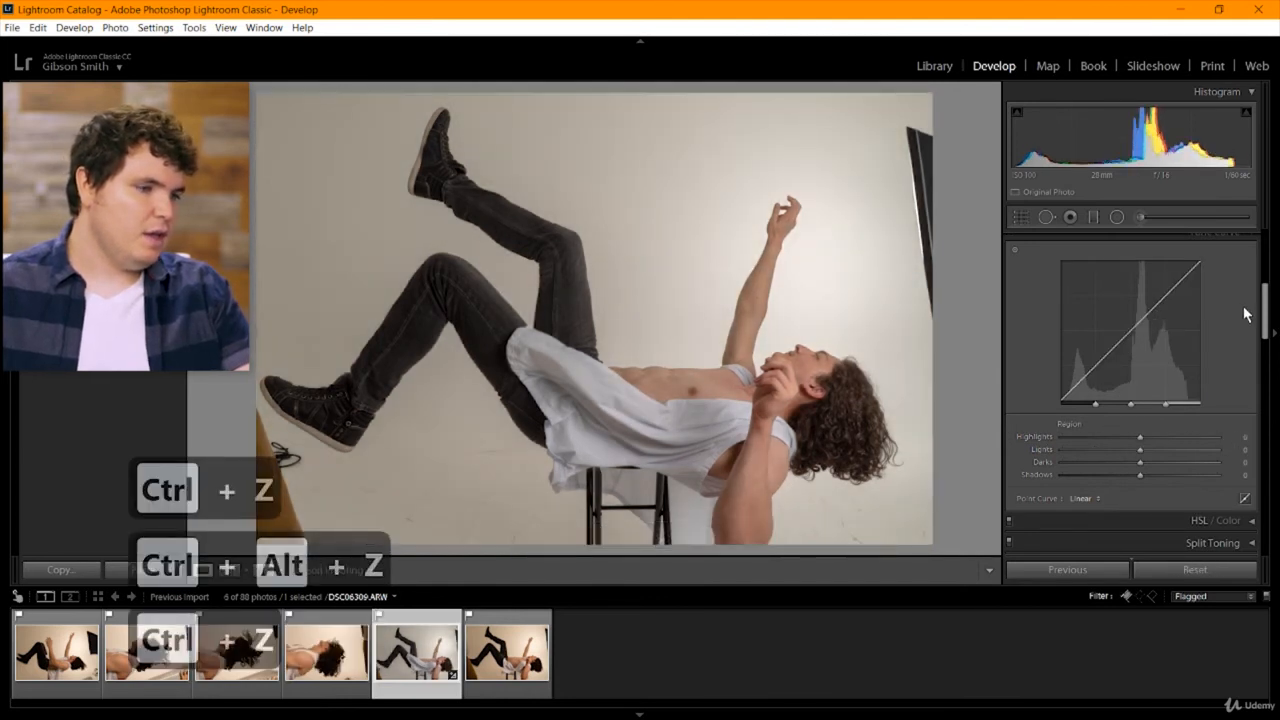
Open the HSL hue adjustments, try shifting the Orange hue while viewing the skin up close, and return it to 0.
left_click_drag(1266, 316, 1267, 346)
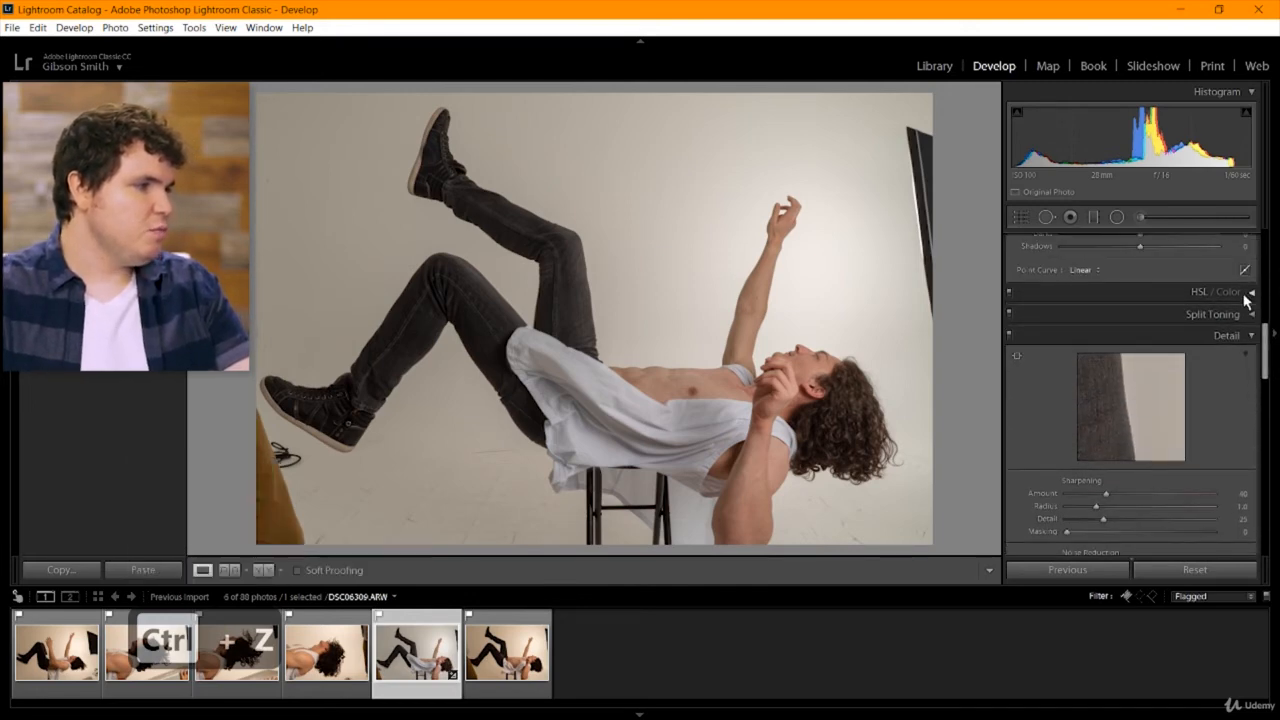
left_click(1168, 298)
left_click(800, 366)
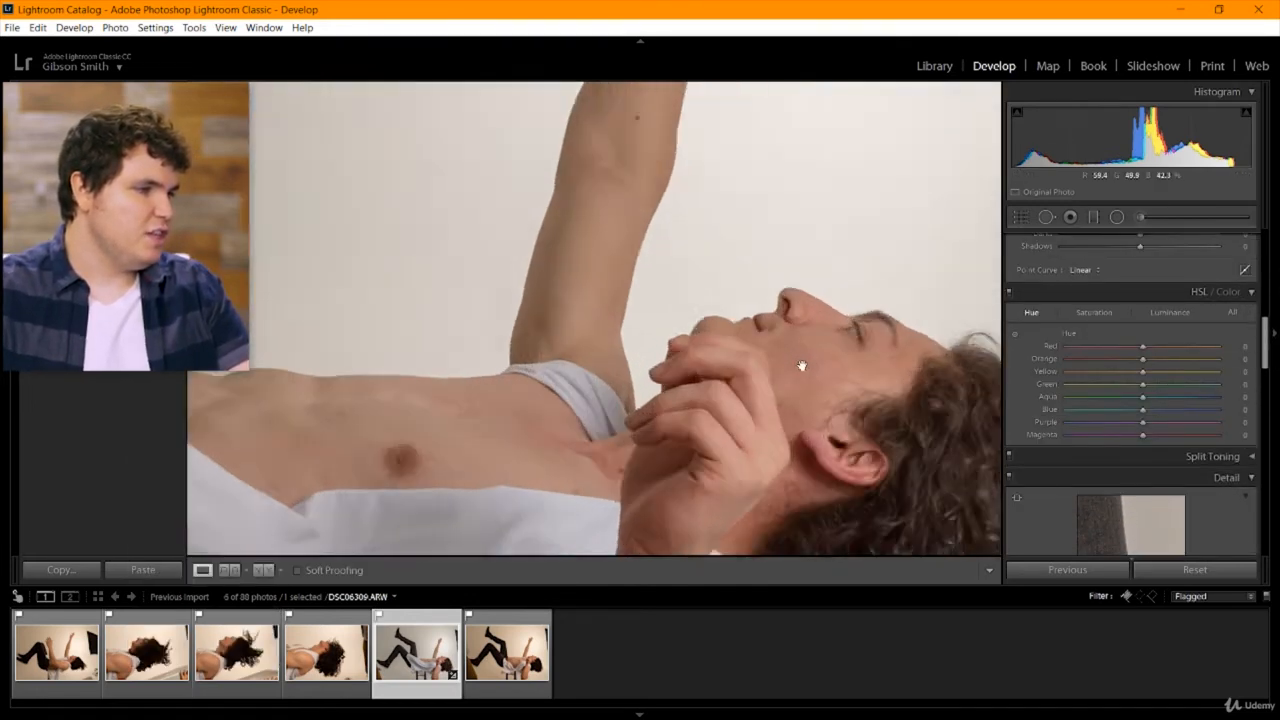
left_click_drag(800, 366, 634, 275)
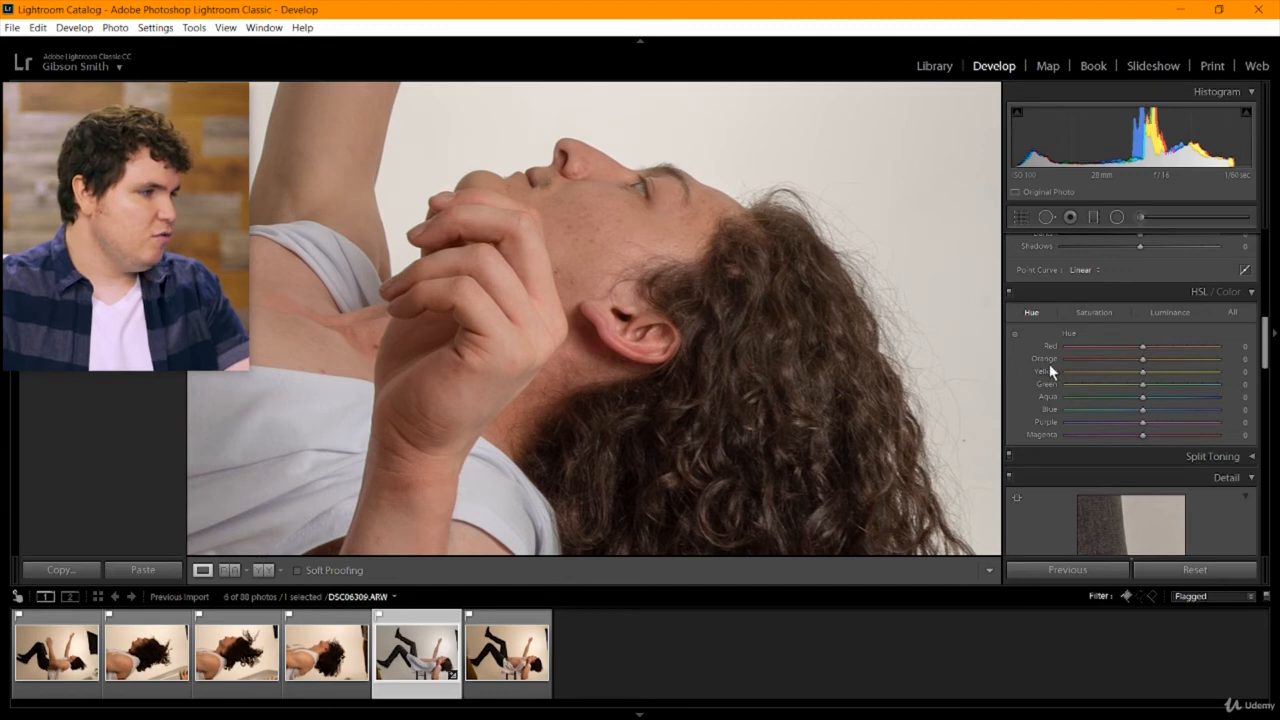
left_click_drag(1161, 362, 1119, 385)
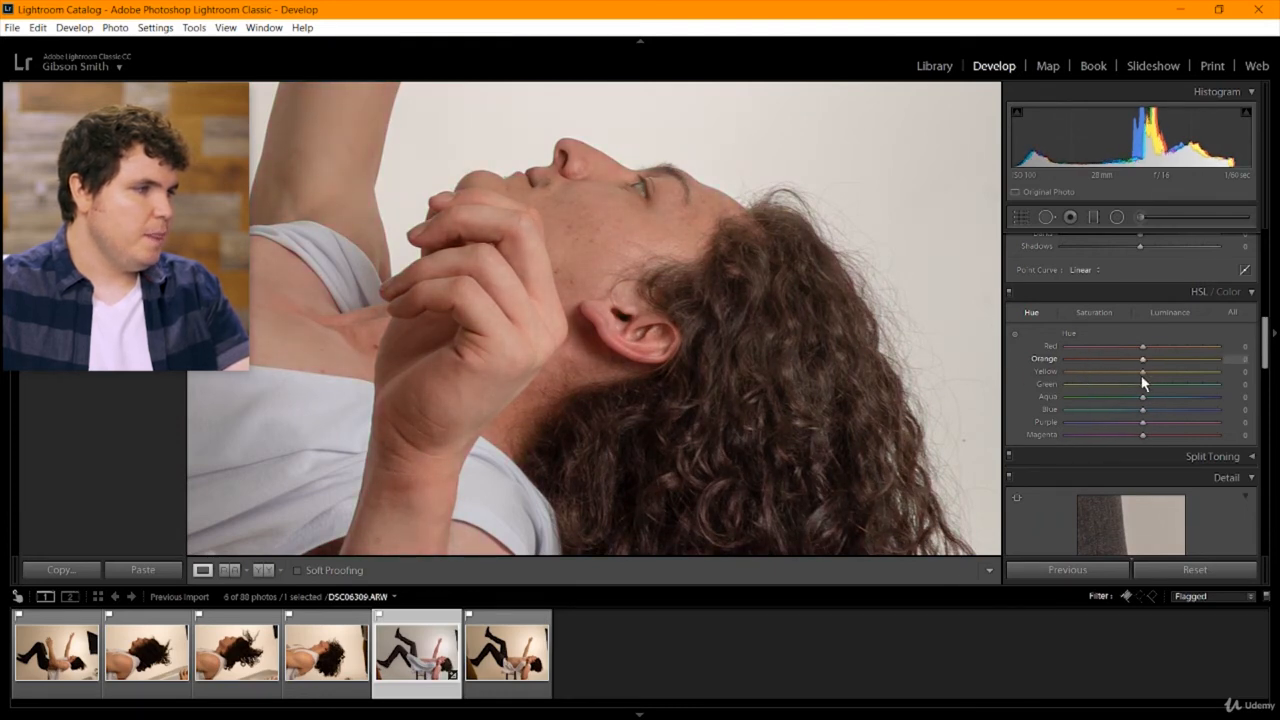
left_click(770, 312)
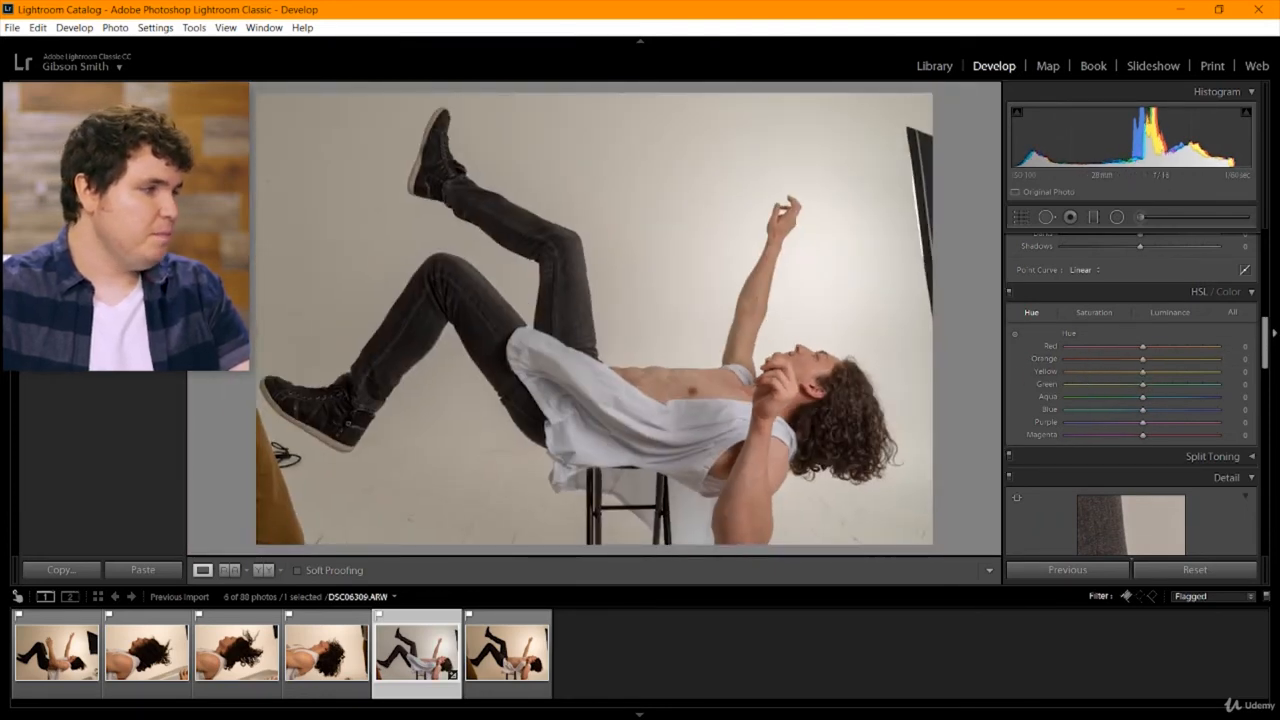
Collapse the HSL adjustments and look over the Split Toning settings without changing them.
left_click(1252, 293)
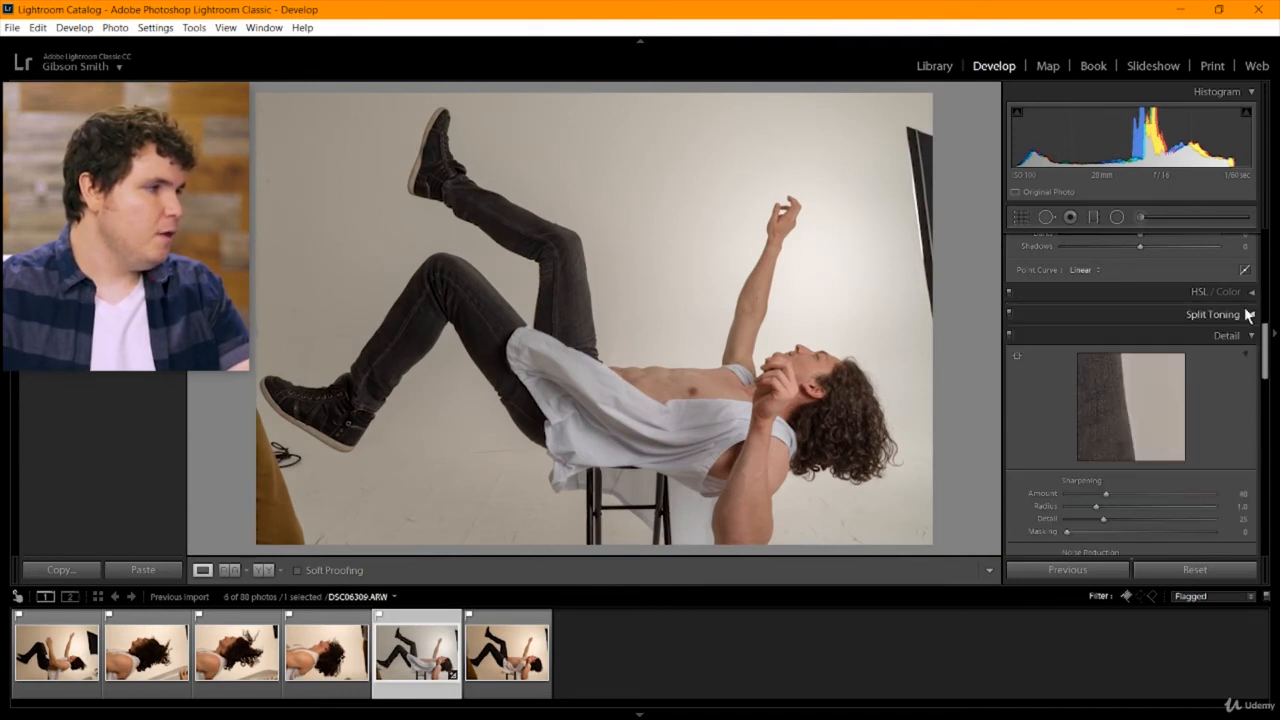
left_click(1248, 315)
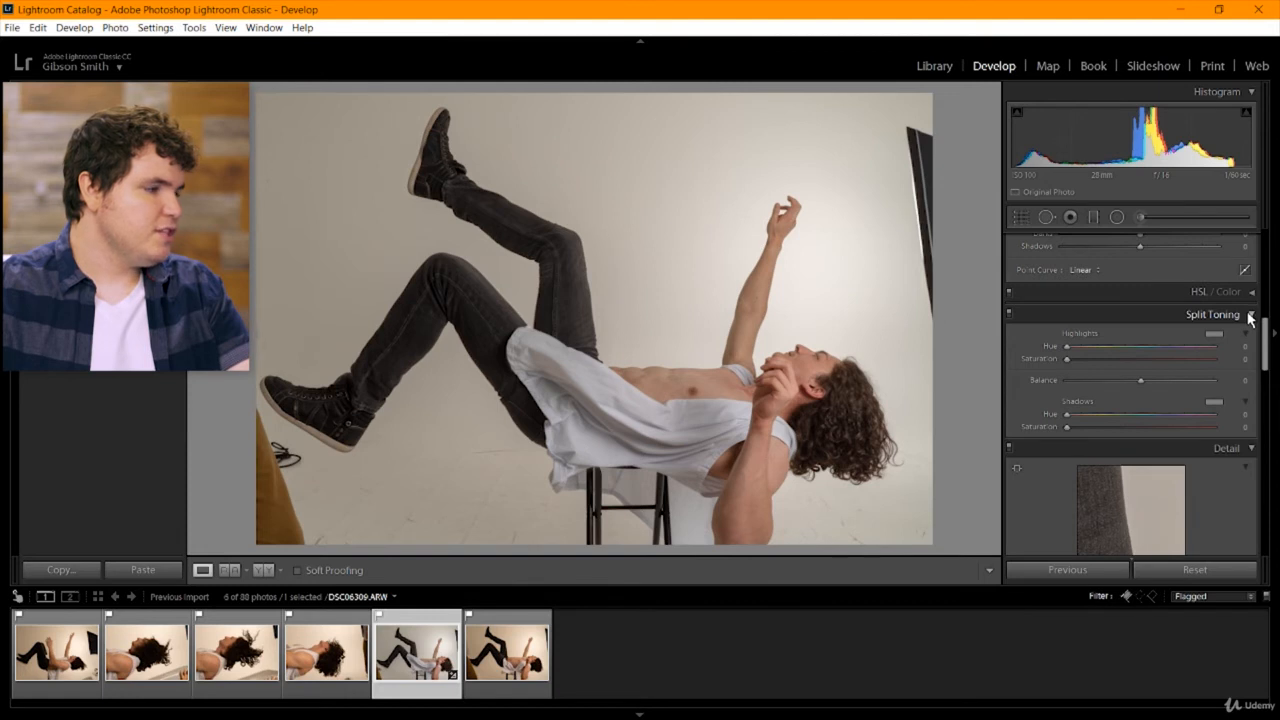
left_click(1249, 316)
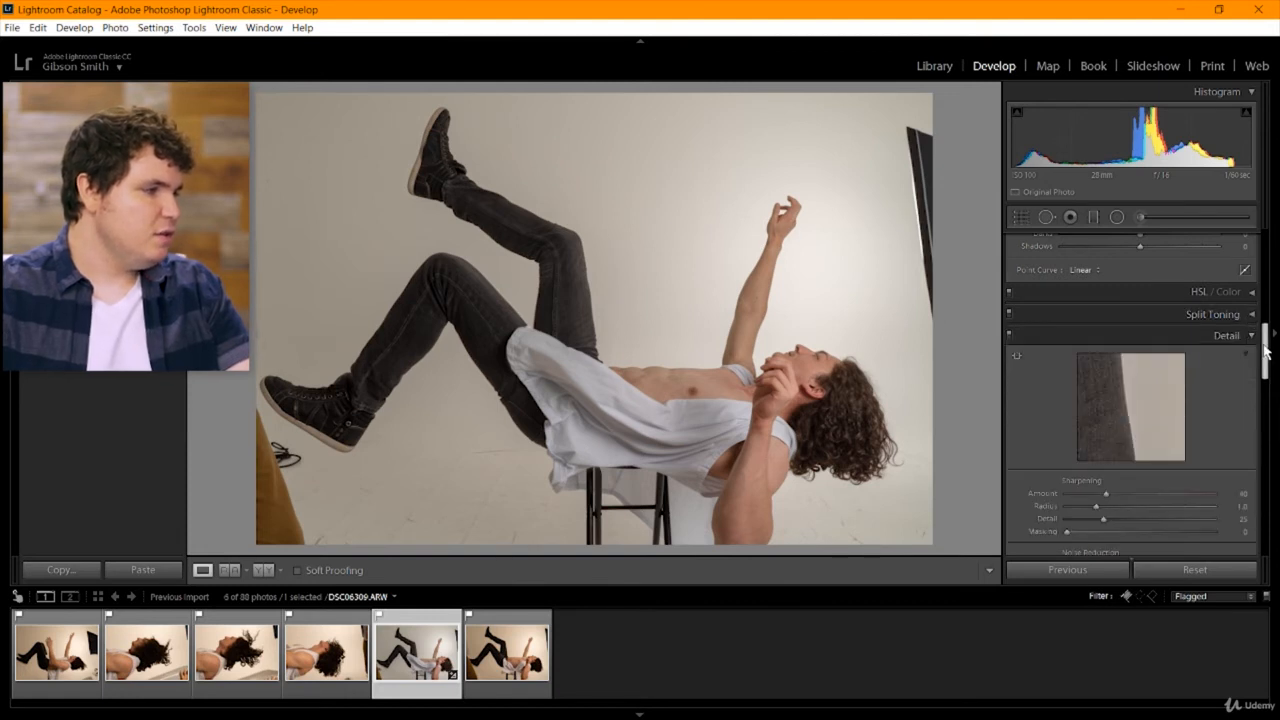
Try the manual lens Distortion correction at -100 in Lens Corrections, and return the amount to 0.
left_click_drag(1266, 352, 1266, 412)
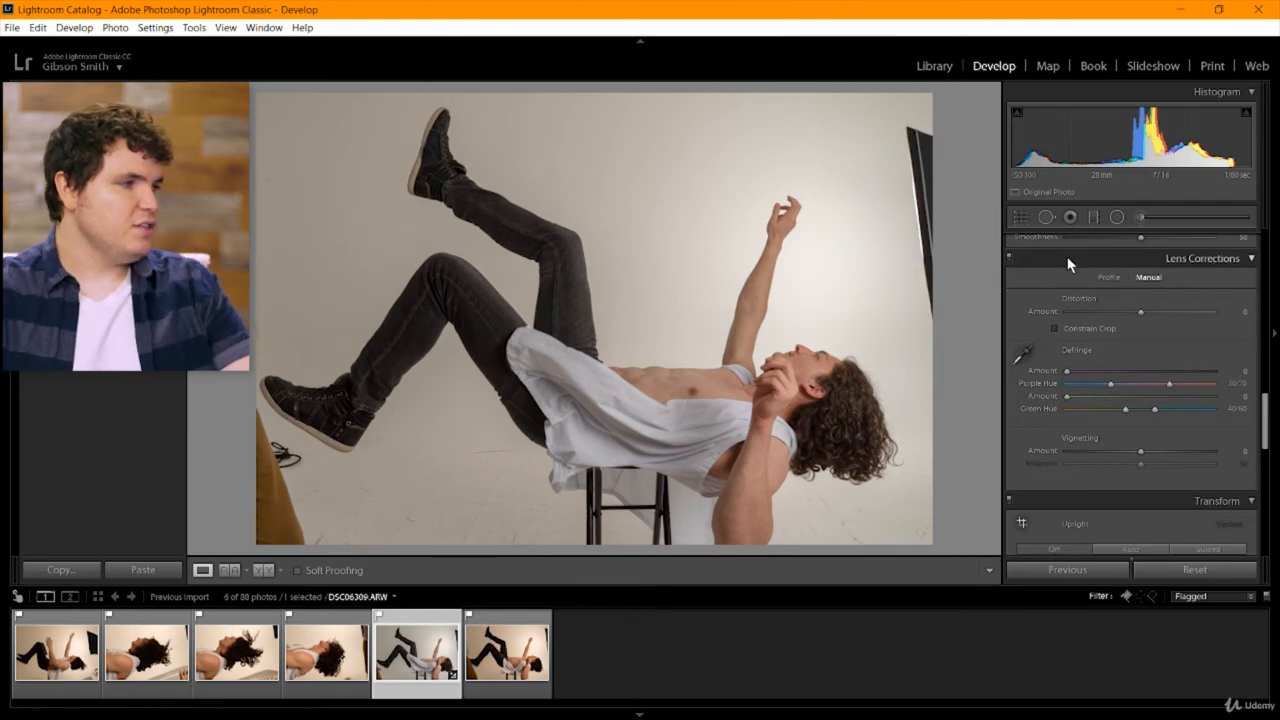
left_click_drag(1208, 318, 1207, 322)
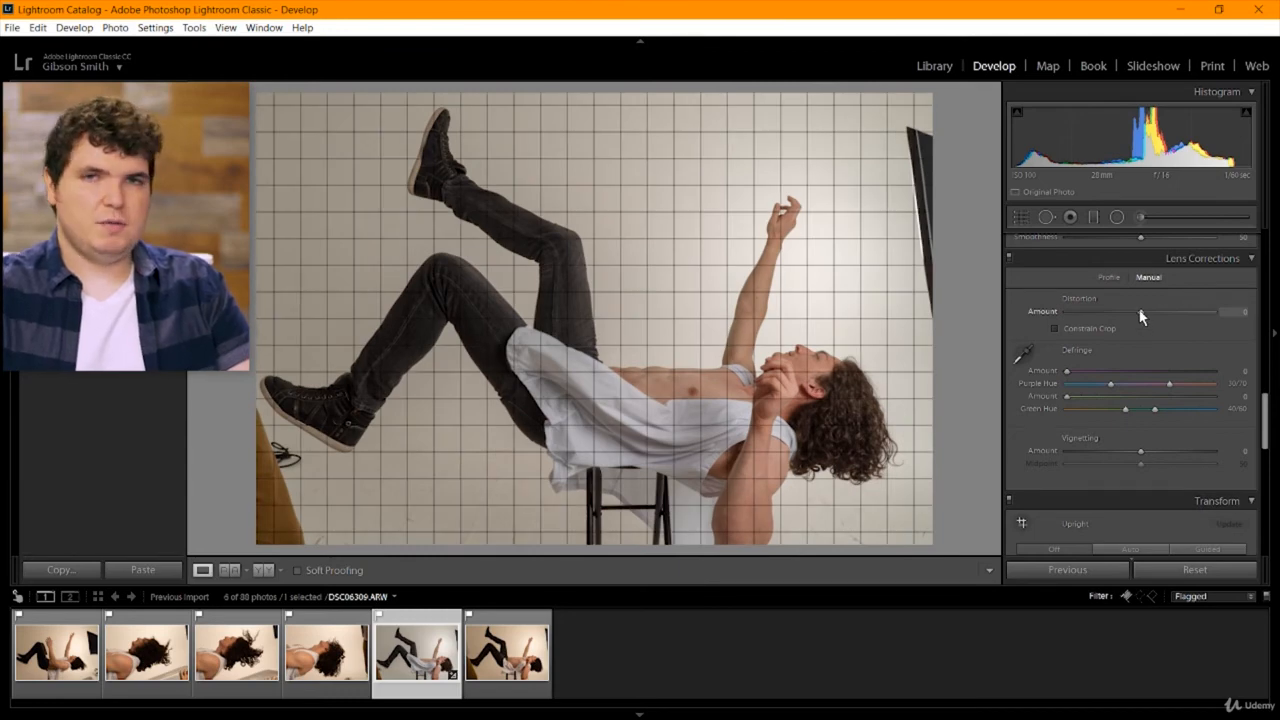
left_click_drag(1141, 317, 1059, 314)
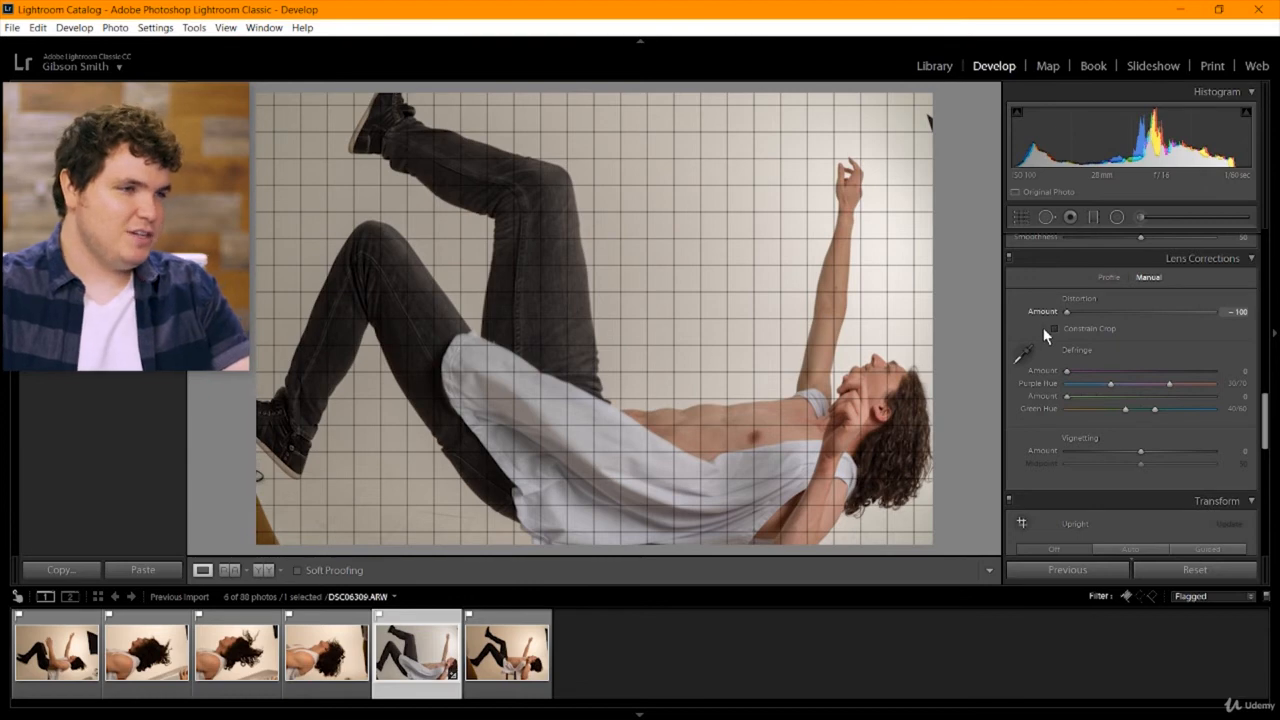
left_click_drag(1062, 330, 1140, 312)
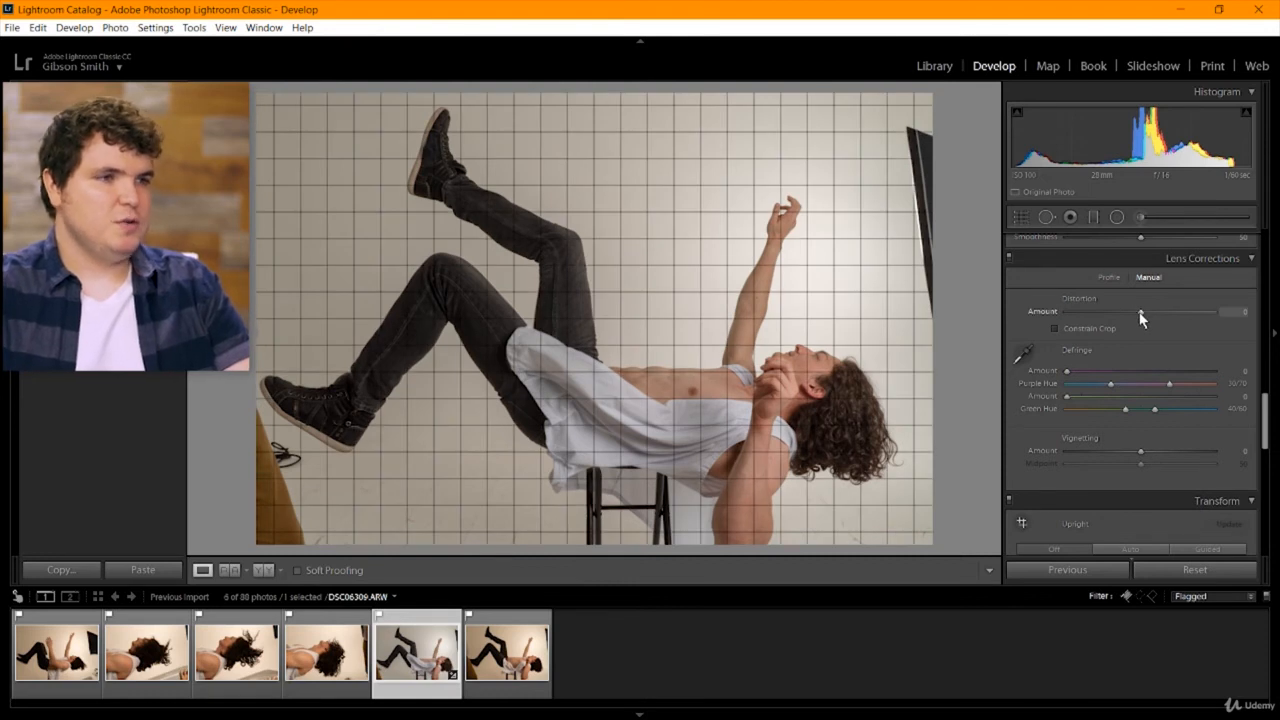
left_click_drag(1141, 317, 1159, 314)
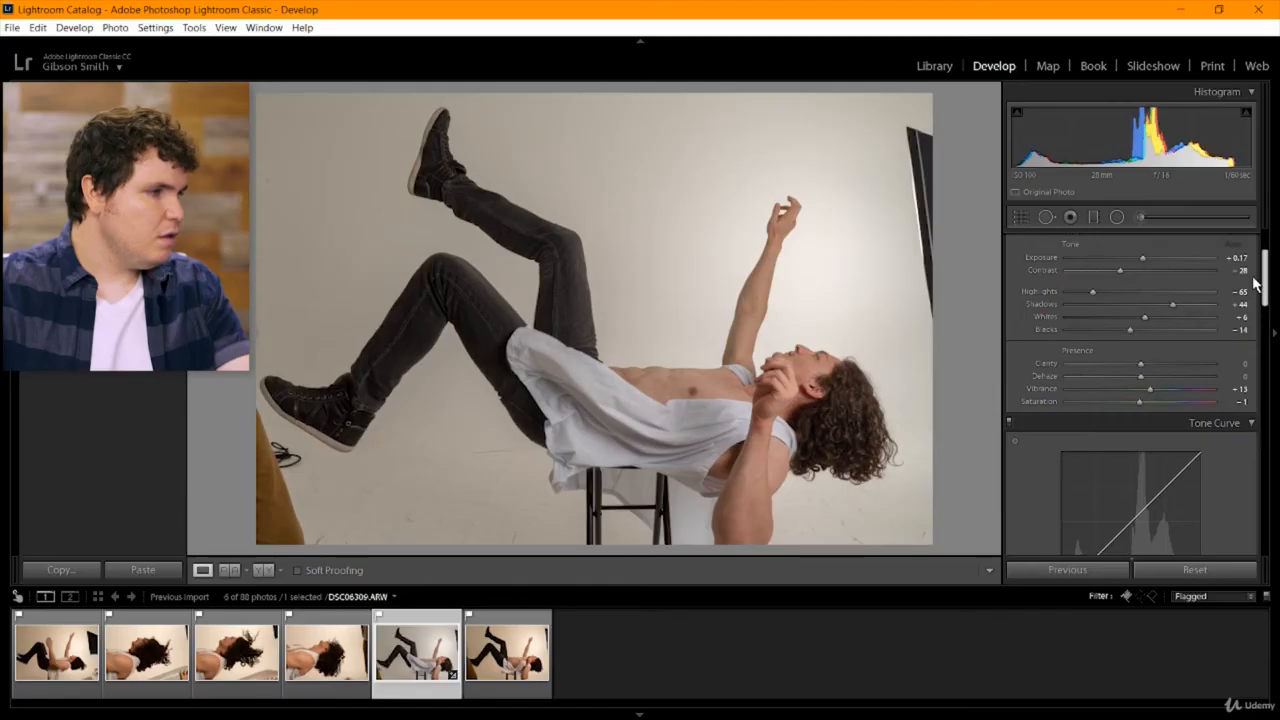
Try Clarity at -100 and examine its effect on the face, hand and hair at close magnification.
scroll(1255, 272, "up", 4)
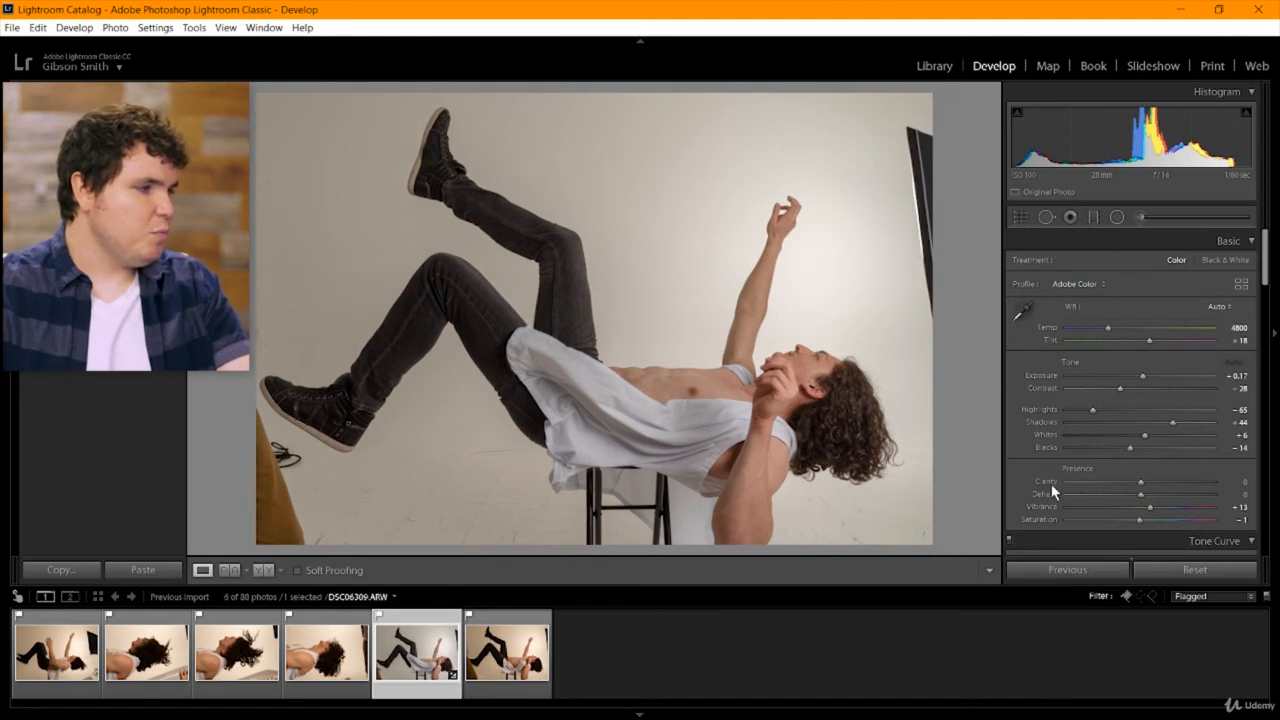
left_click_drag(1267, 259, 1271, 296)
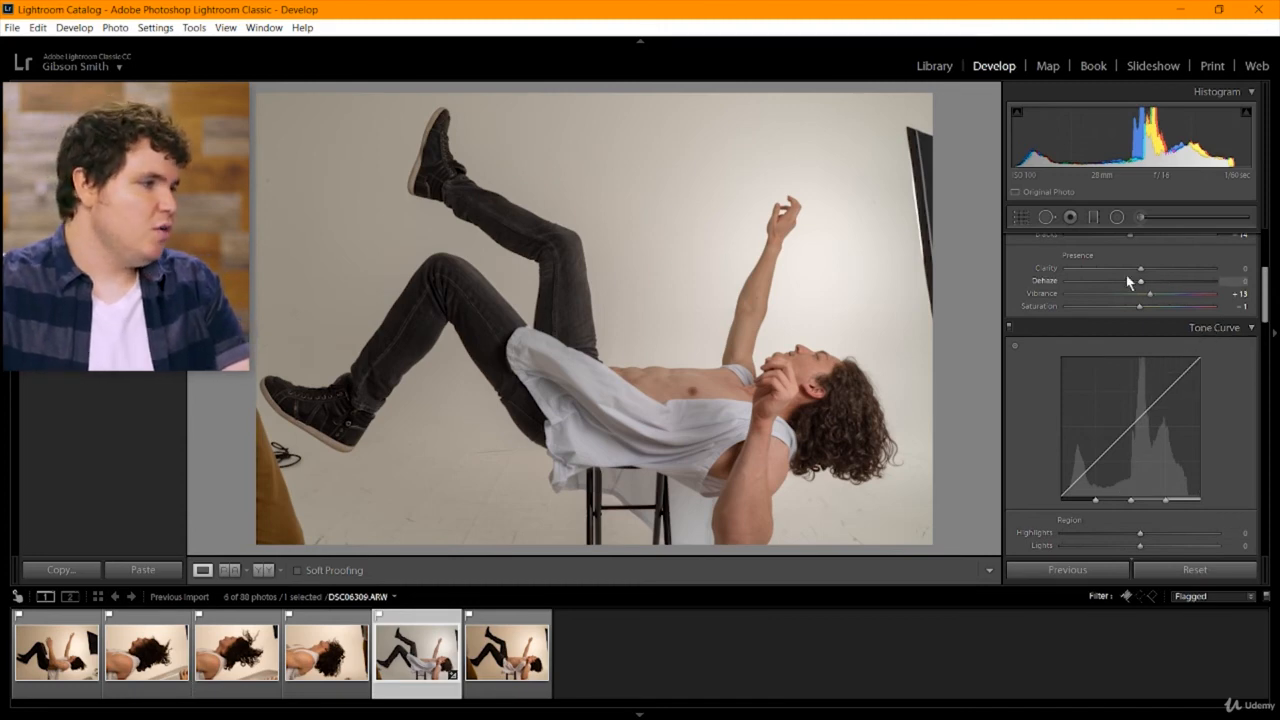
left_click(849, 400)
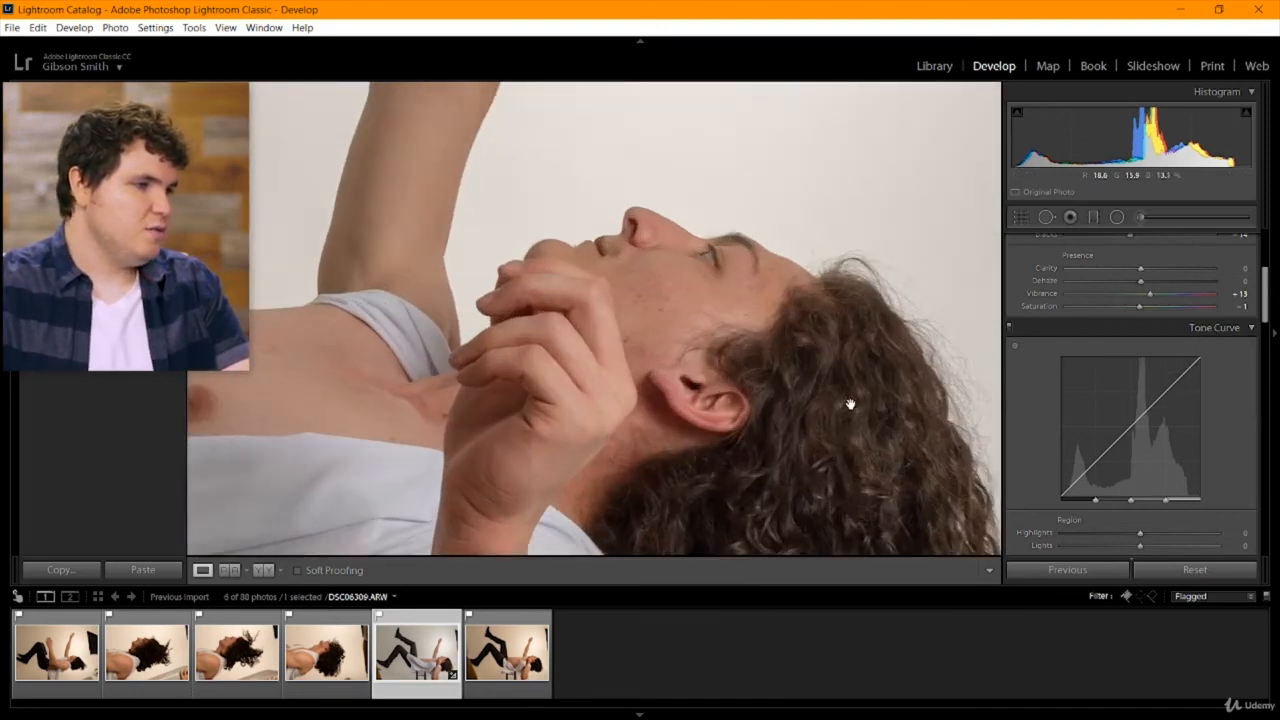
left_click_drag(849, 403, 766, 334)
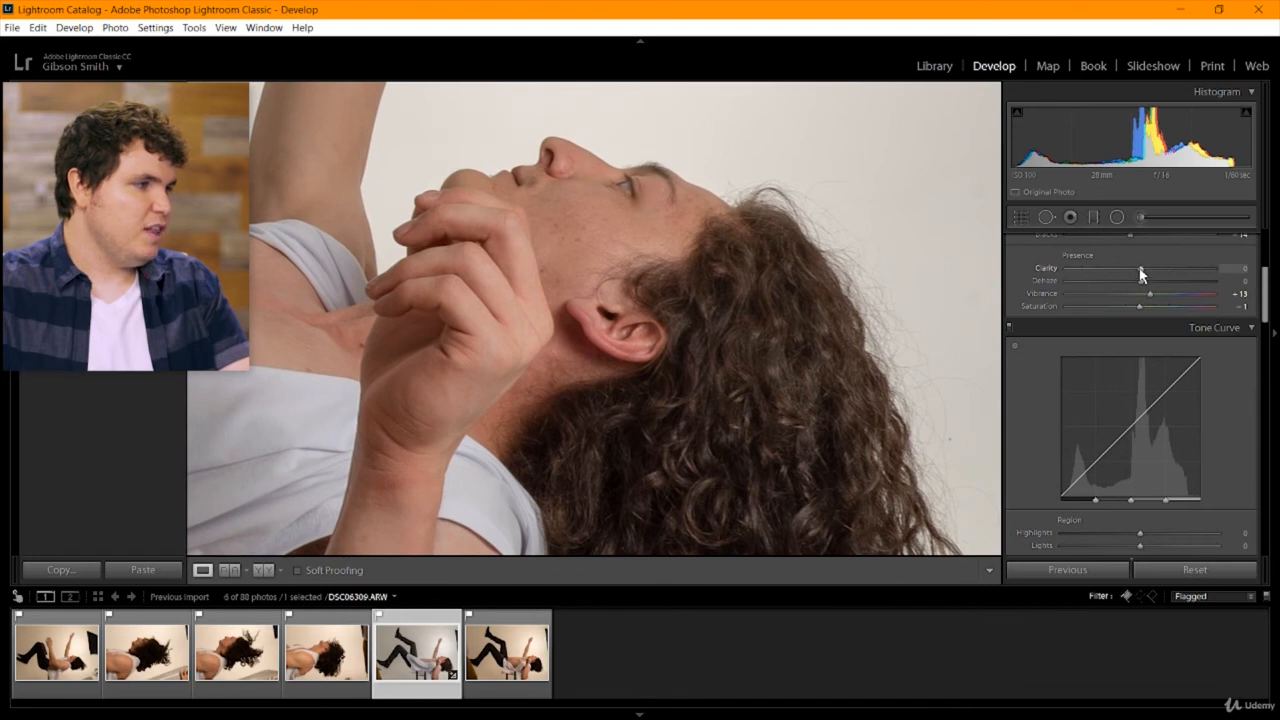
left_click_drag(1141, 275, 940, 268)
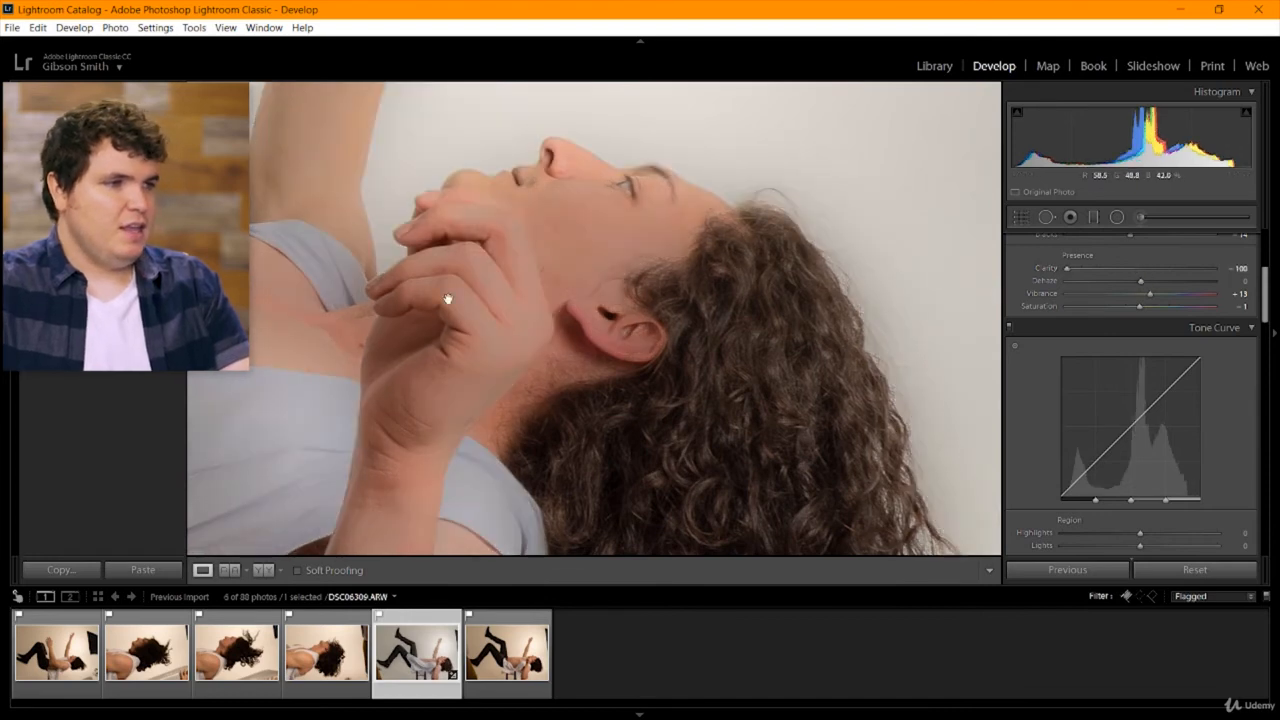
left_click_drag(518, 316, 640, 350)
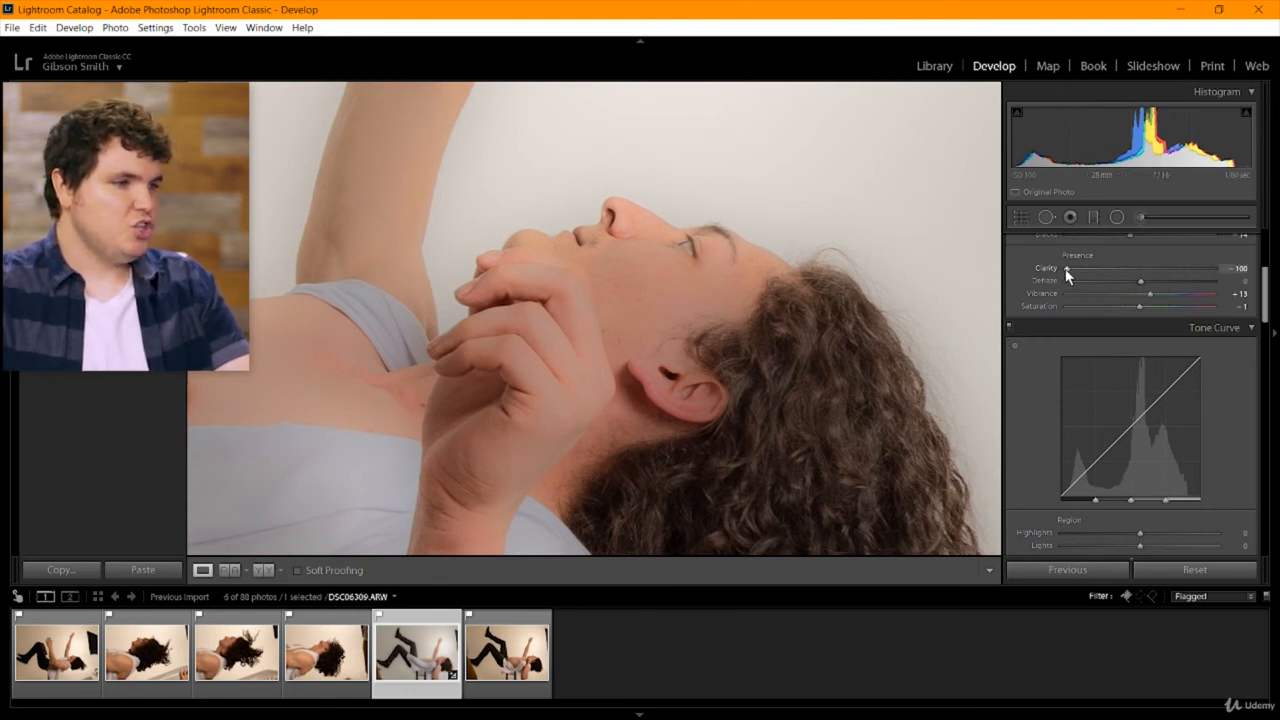
Try Clarity at +100, compare the full frame with the face close-up, and reset Clarity to 0.
left_click_drag(1067, 274, 1266, 274)
left_click(735, 398)
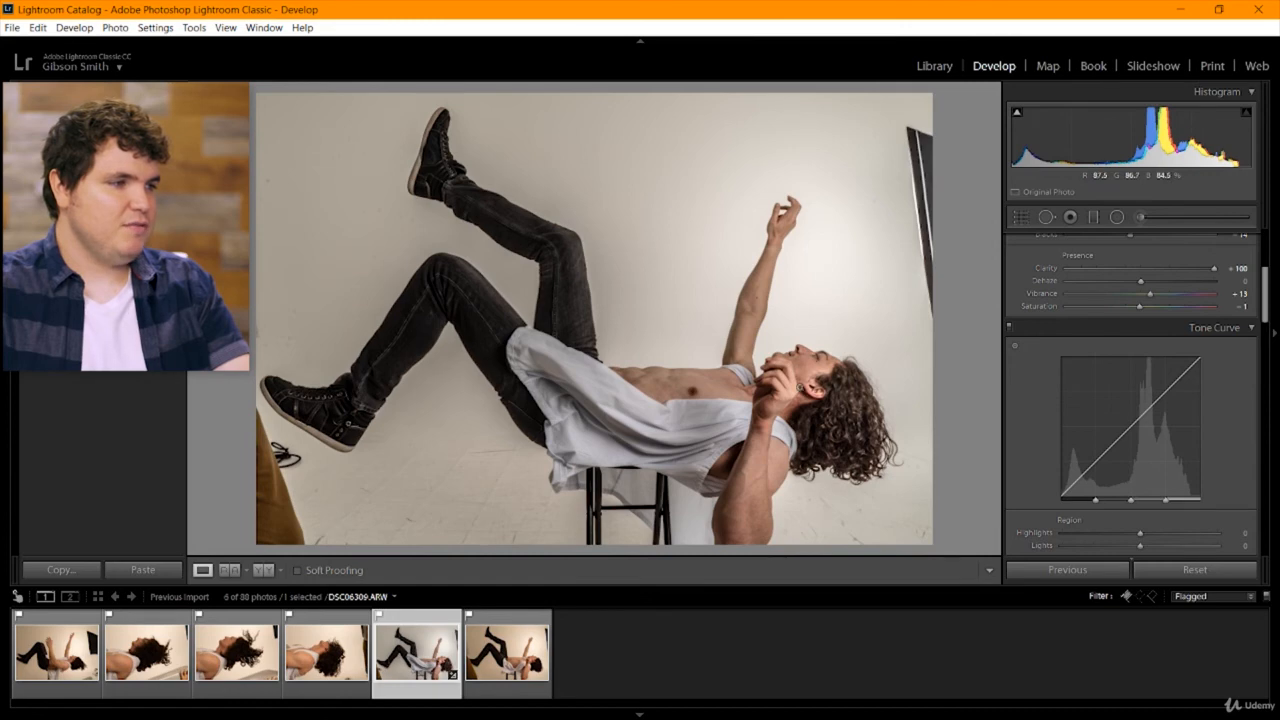
left_click(803, 389)
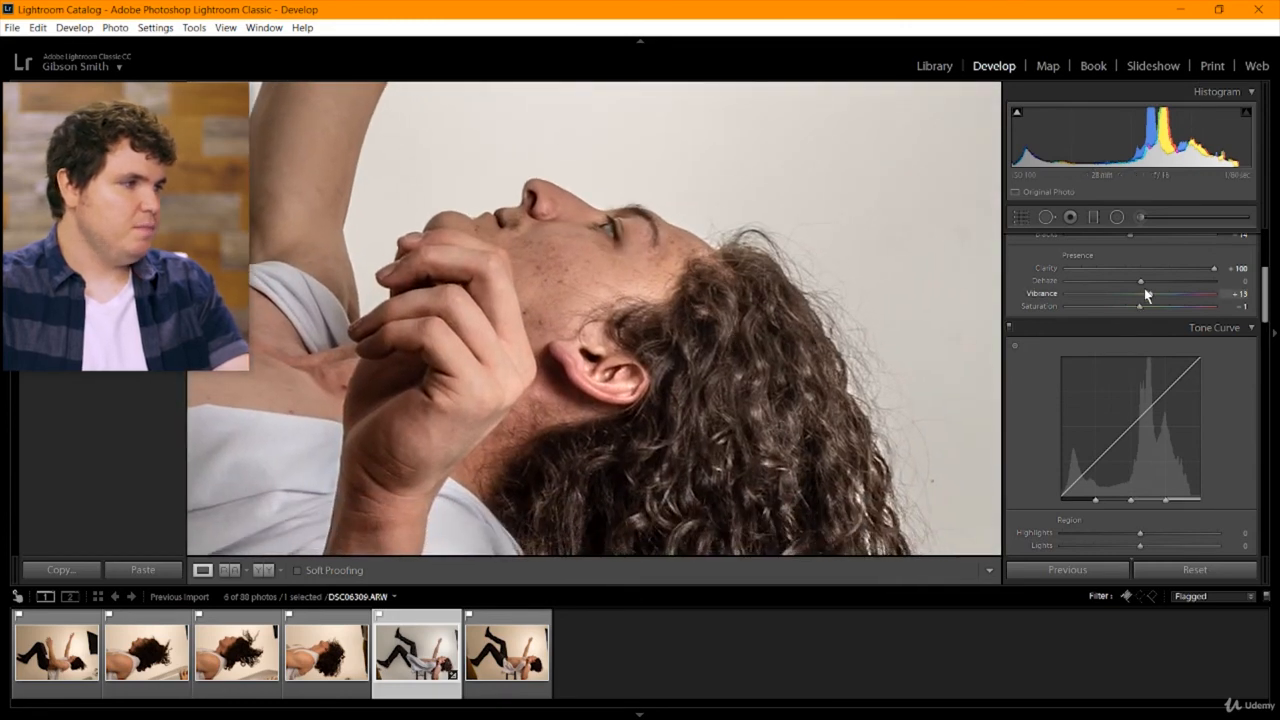
double_click(1142, 270)
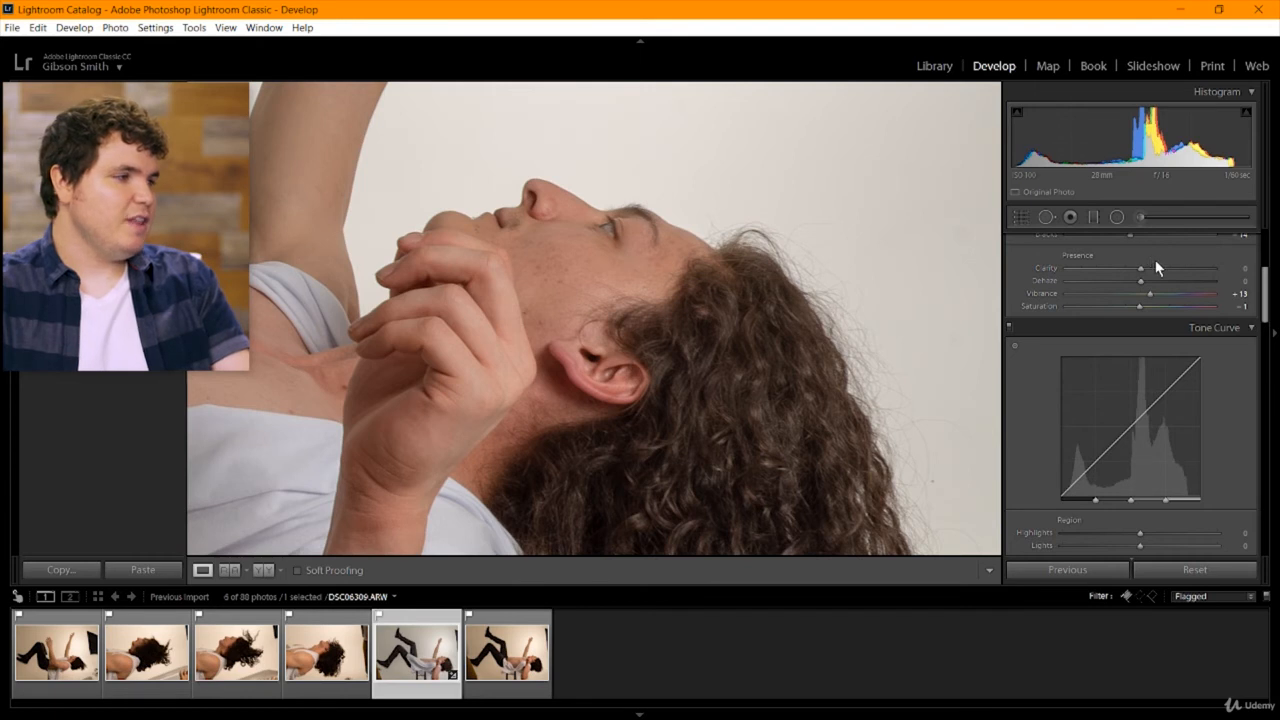
Raise Clarity to +60 and on to +100, inspect the skin and hair detail, and bring it back near 0.
left_click_drag(1157, 268, 1186, 268)
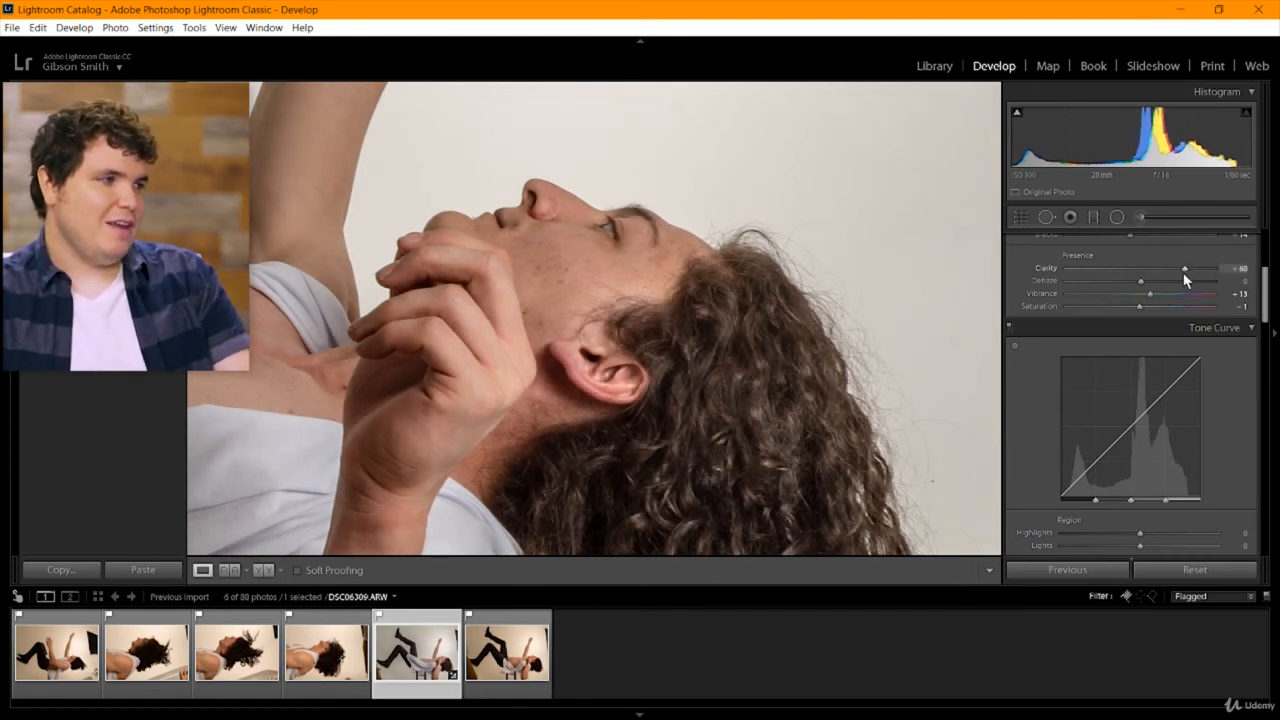
left_click_drag(1183, 271, 1222, 270)
left_click_drag(571, 451, 541, 366)
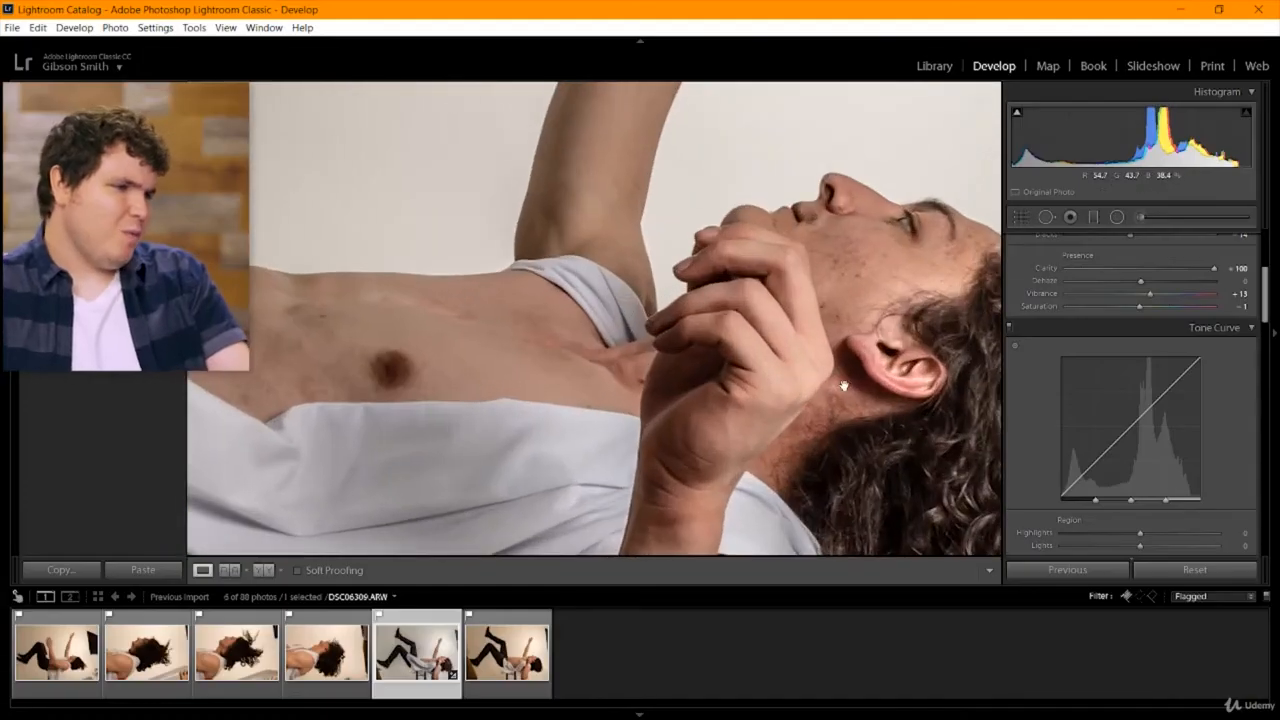
left_click_drag(760, 470, 531, 361)
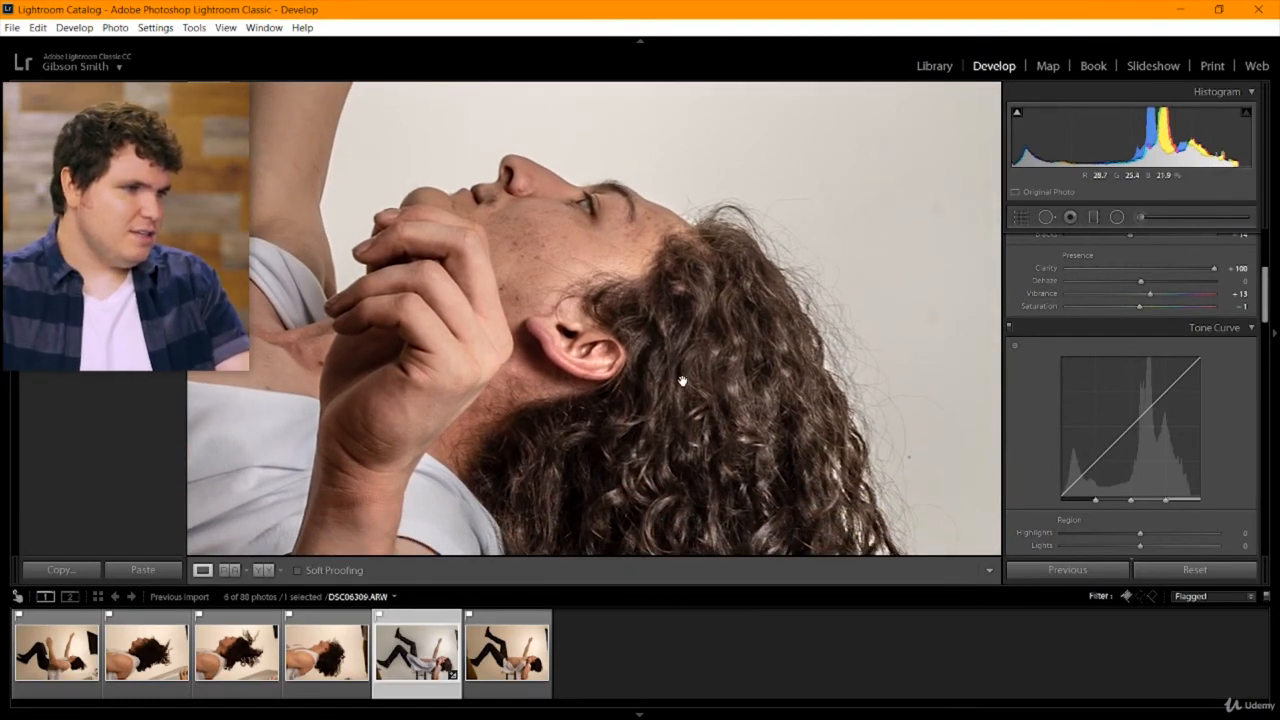
left_click(1140, 270)
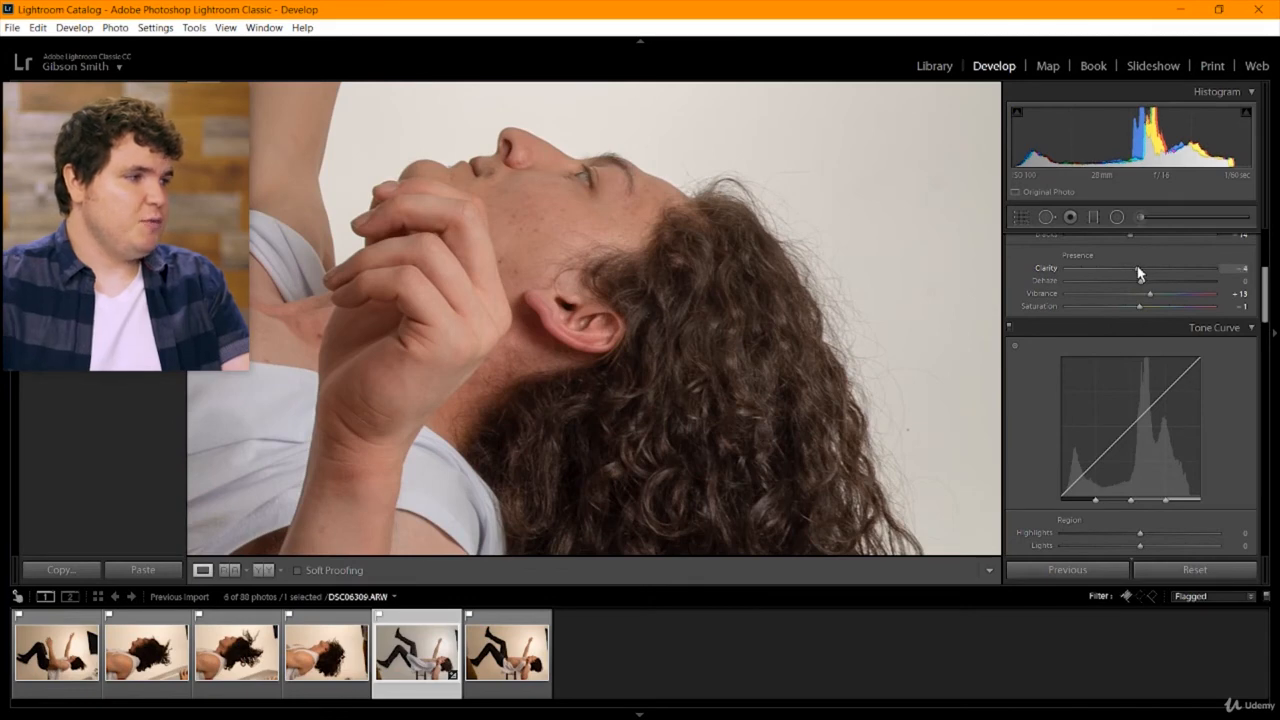
Try Clarity at -100 in full frame and close up, reset it to 0, and return to the full frame.
left_click_drag(1137, 275, 1011, 266)
left_click(563, 287)
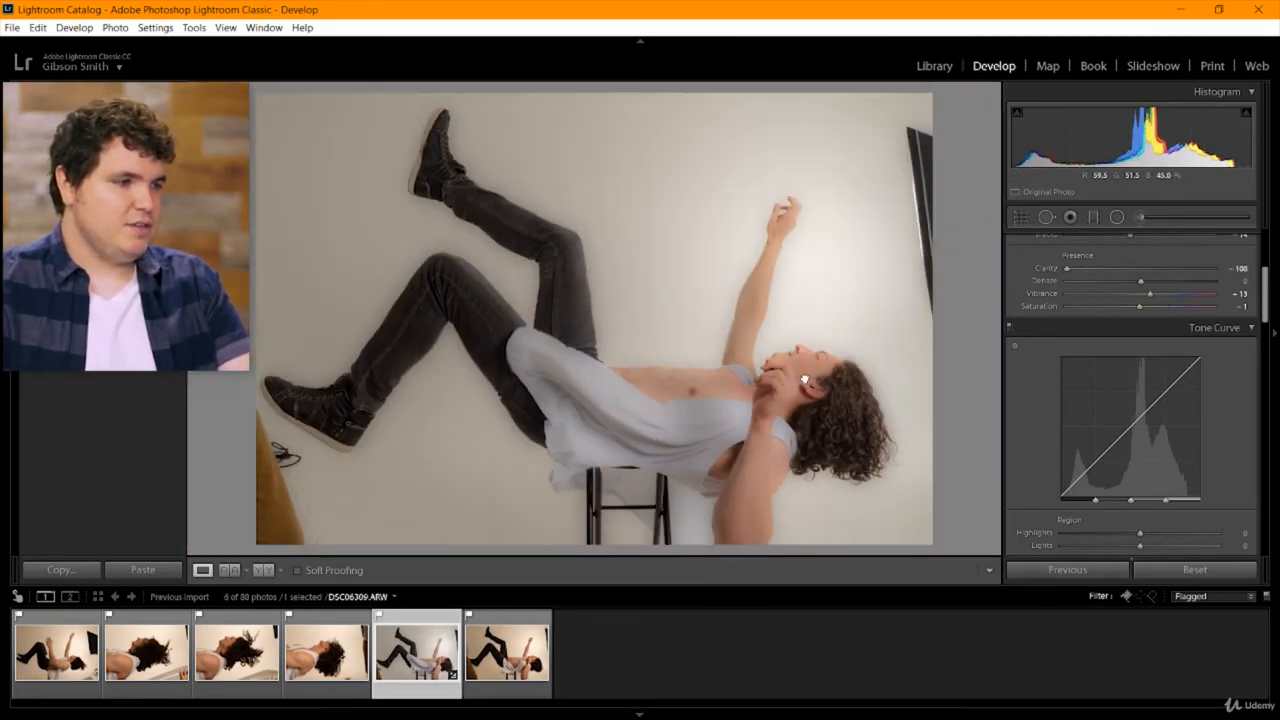
left_click_drag(804, 380, 600, 244)
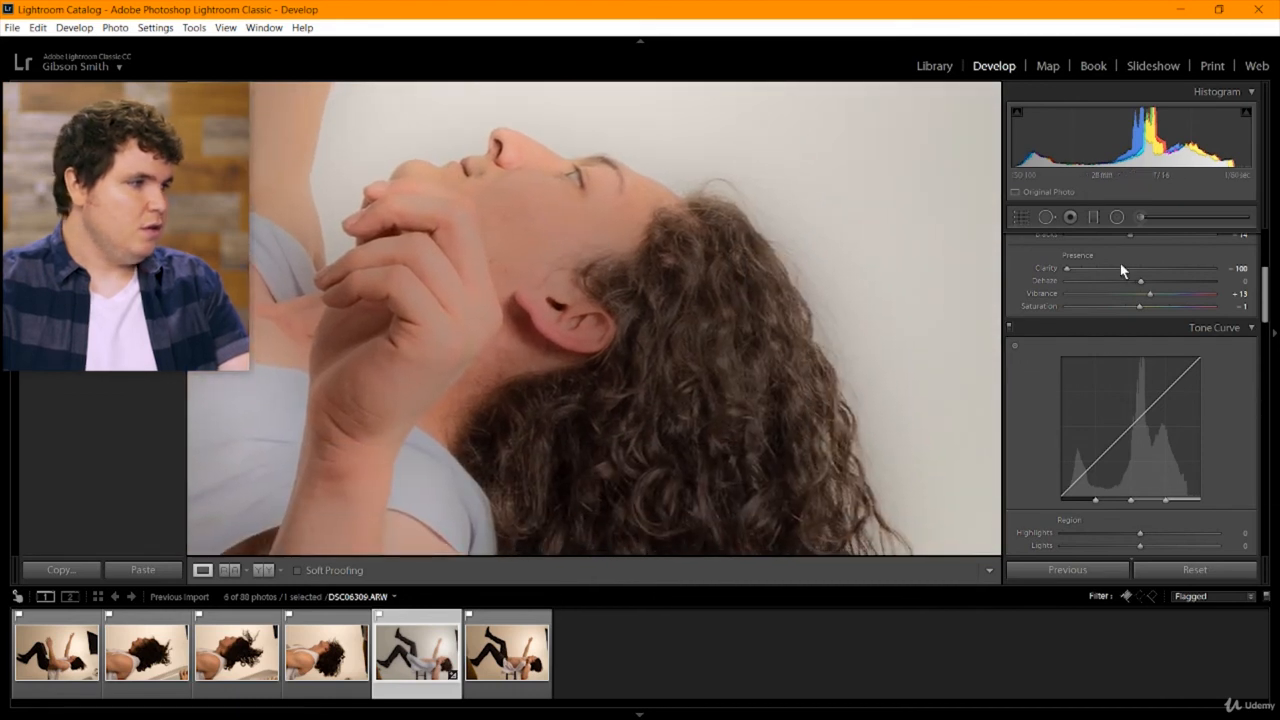
double_click(1140, 268)
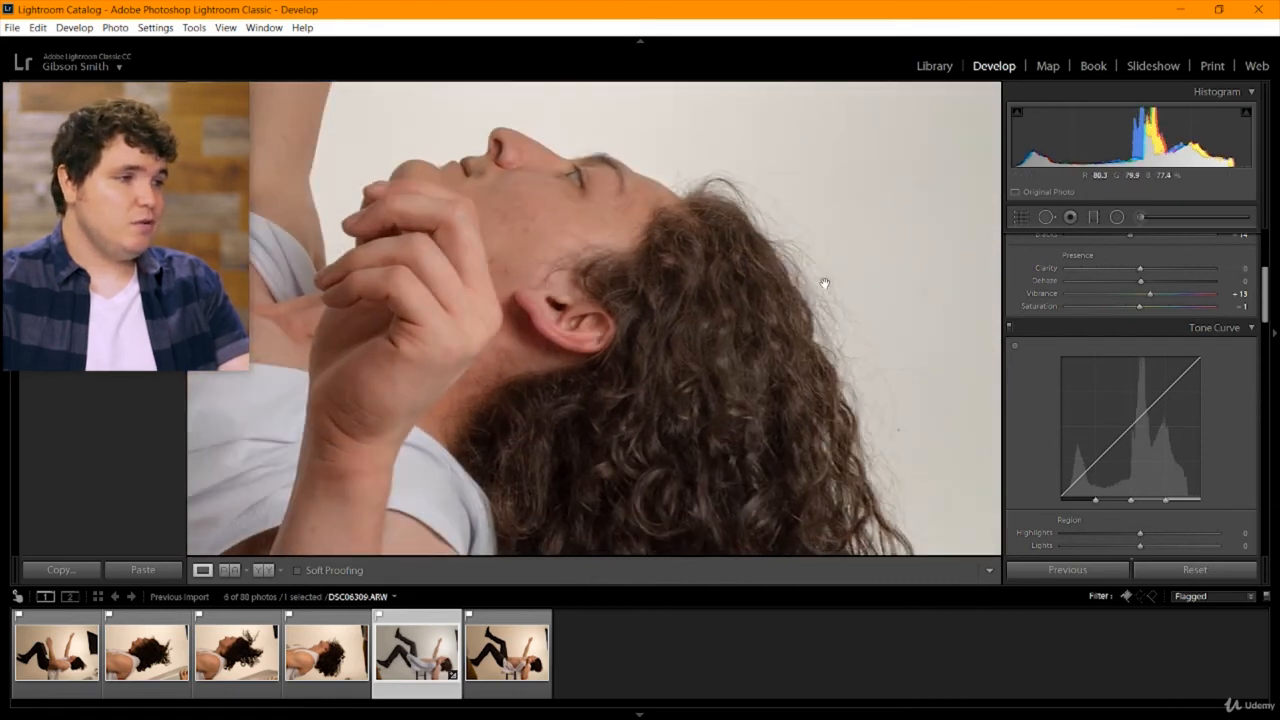
left_click(858, 326)
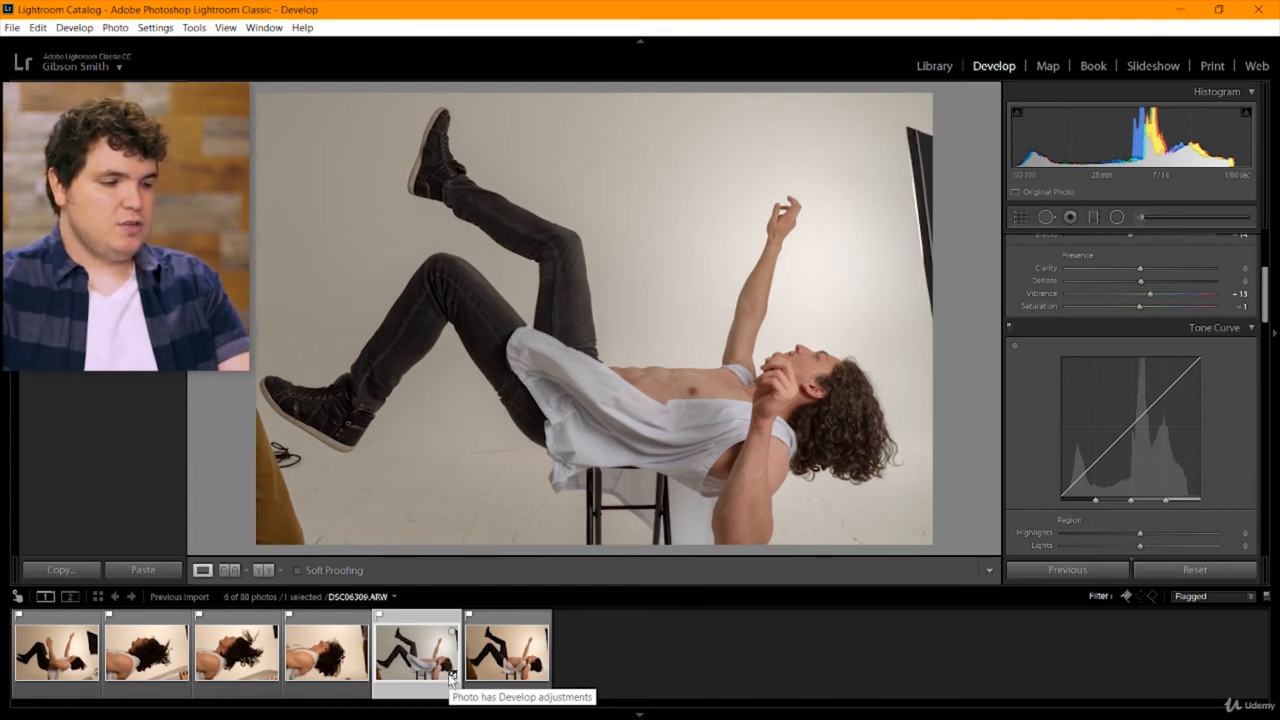
Copy all Develop settings from the edited photo DSC06309.
right_click(451, 679)
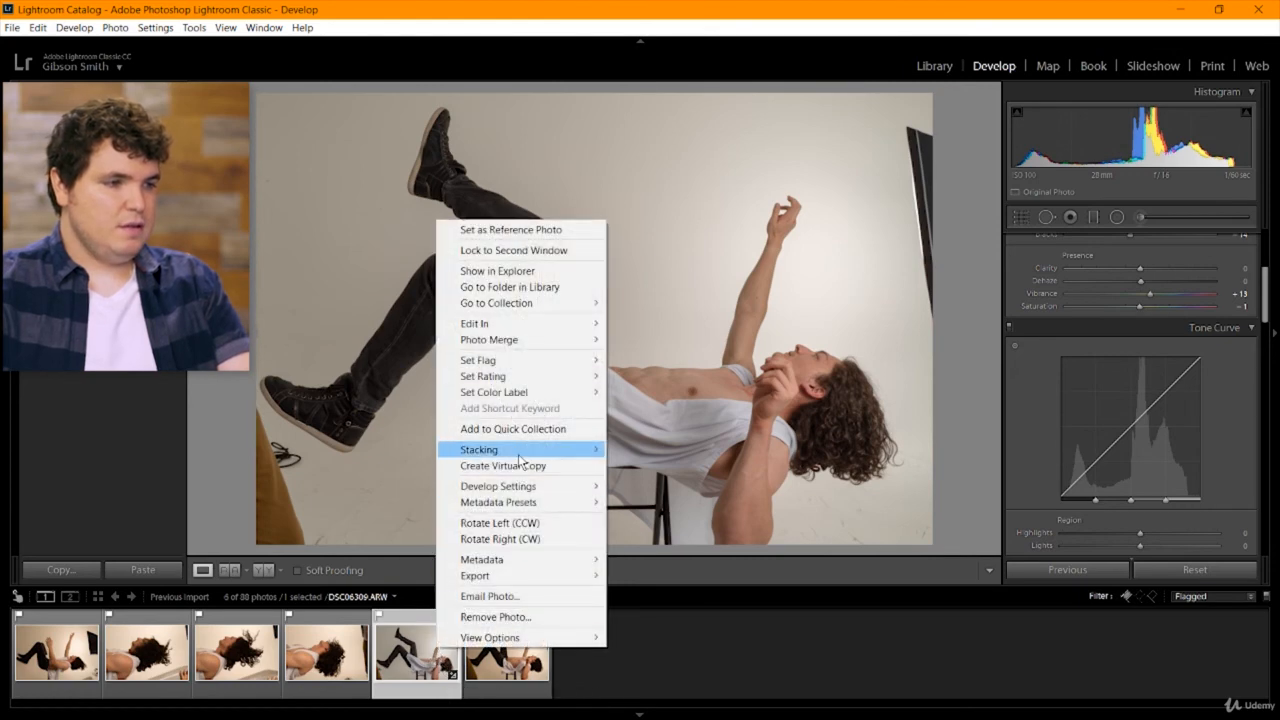
mouse_move(566, 492)
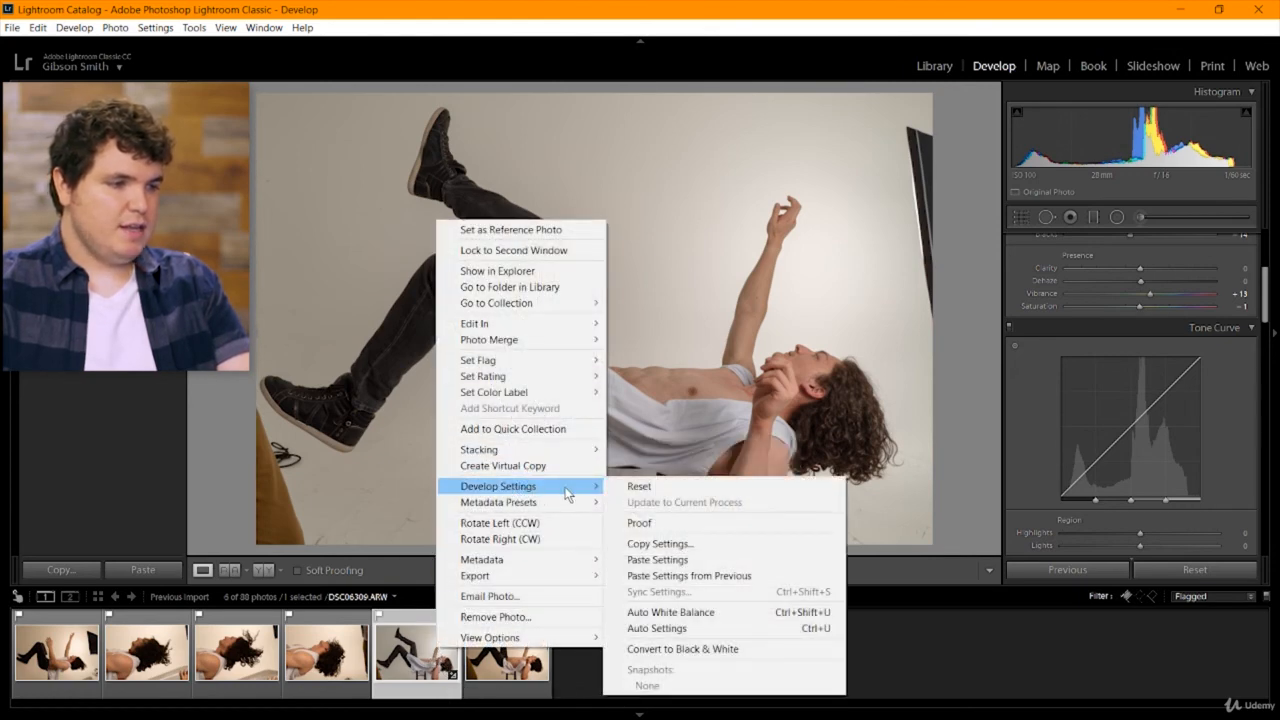
left_click(702, 547)
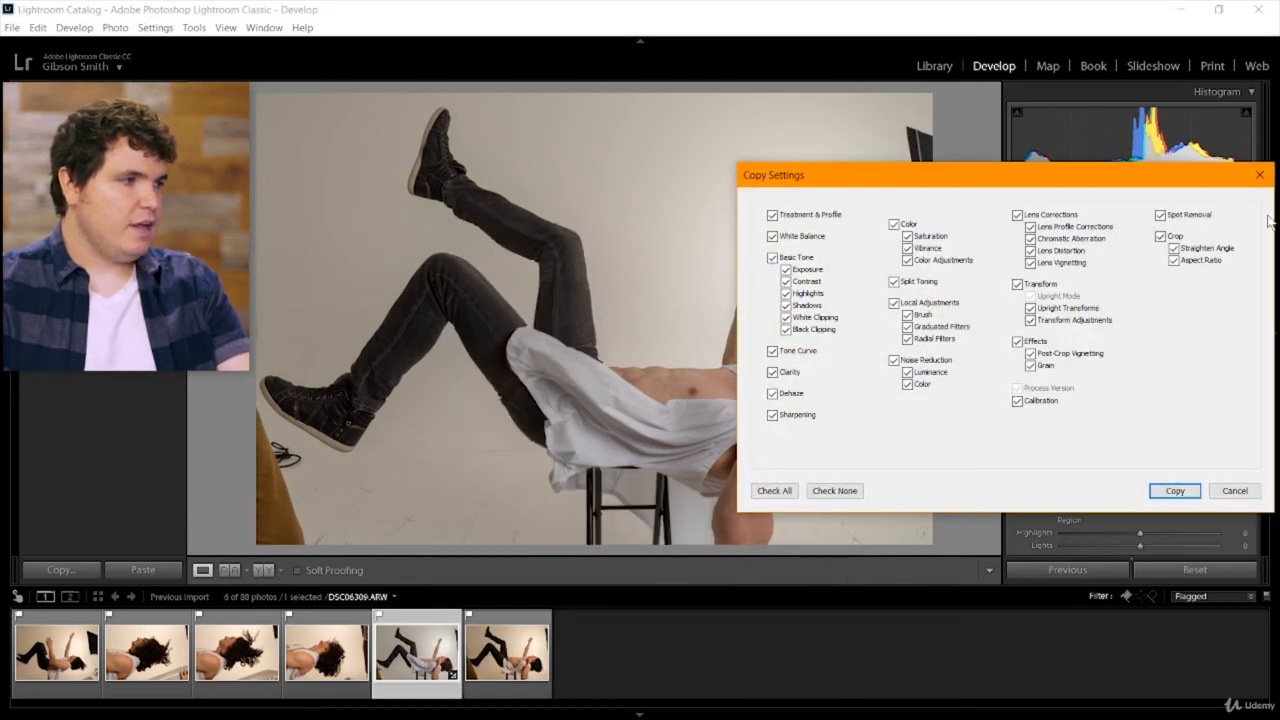
left_click_drag(959, 189, 567, 164)
left_click(783, 466)
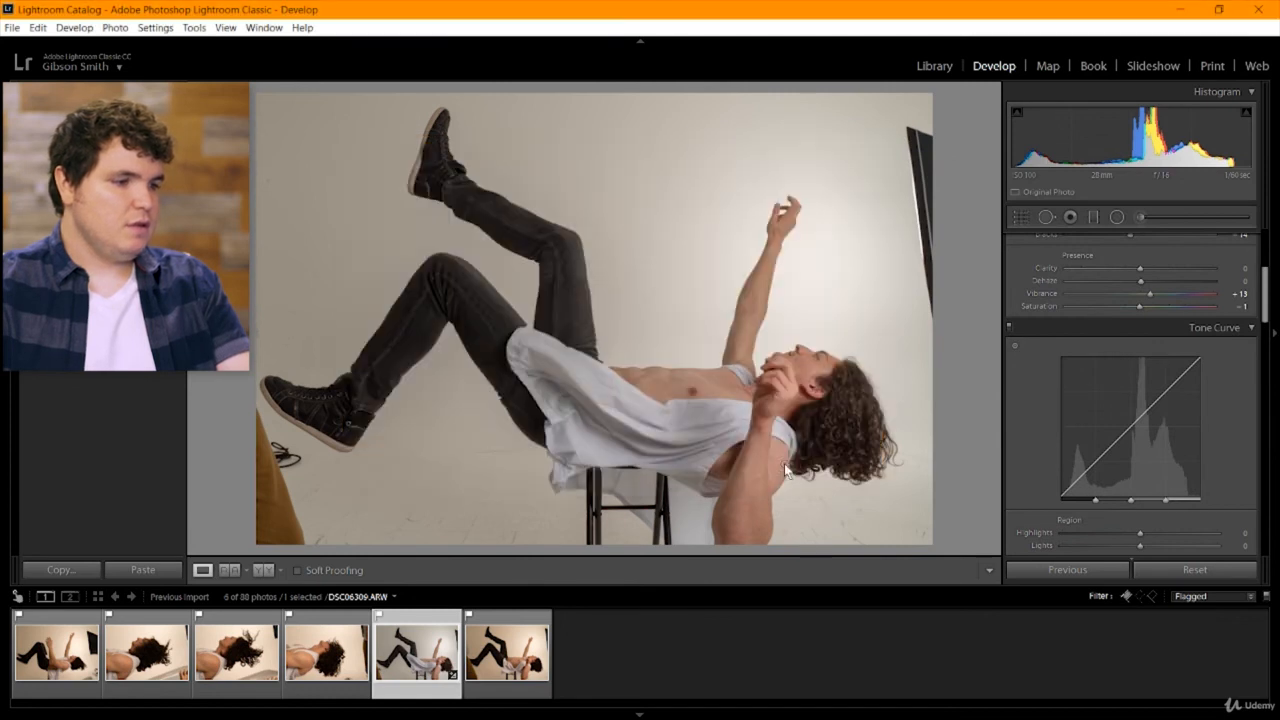
Select the other five flagged photos, leaving out DSC06309, and paste the copied Develop settings onto them.
left_click(42, 660)
left_click(326, 652, "shift")
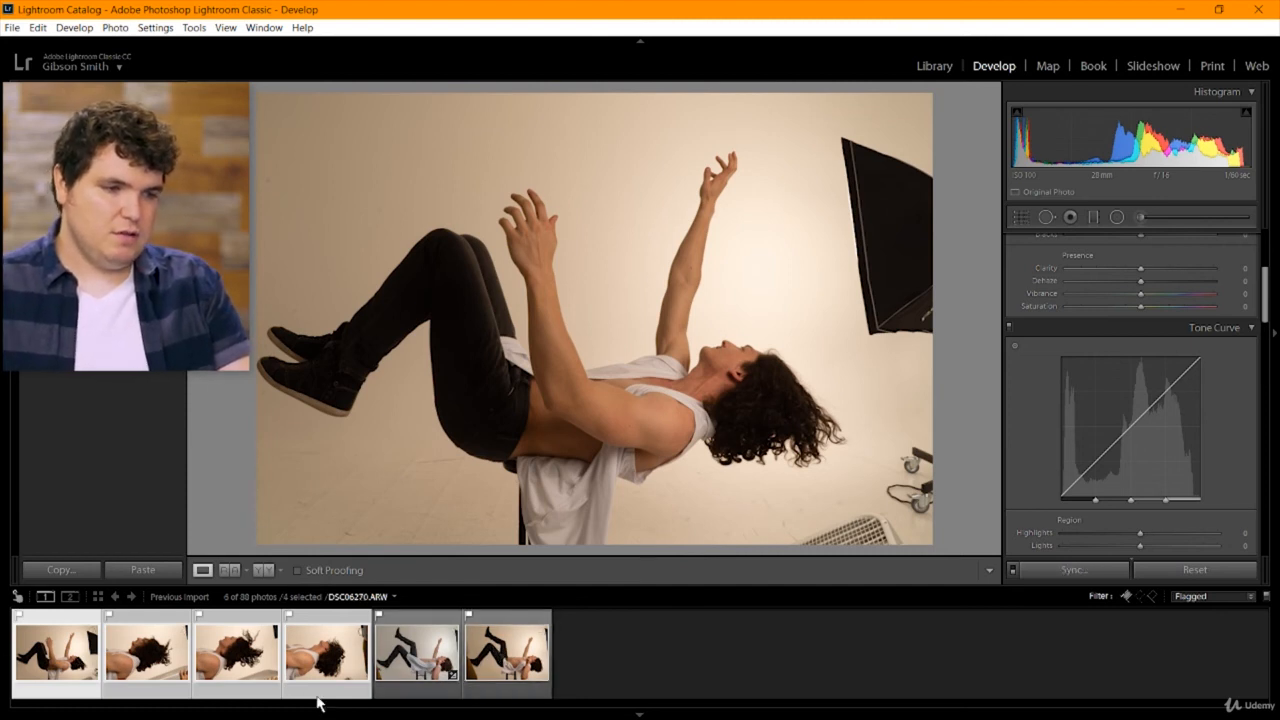
left_click(657, 666)
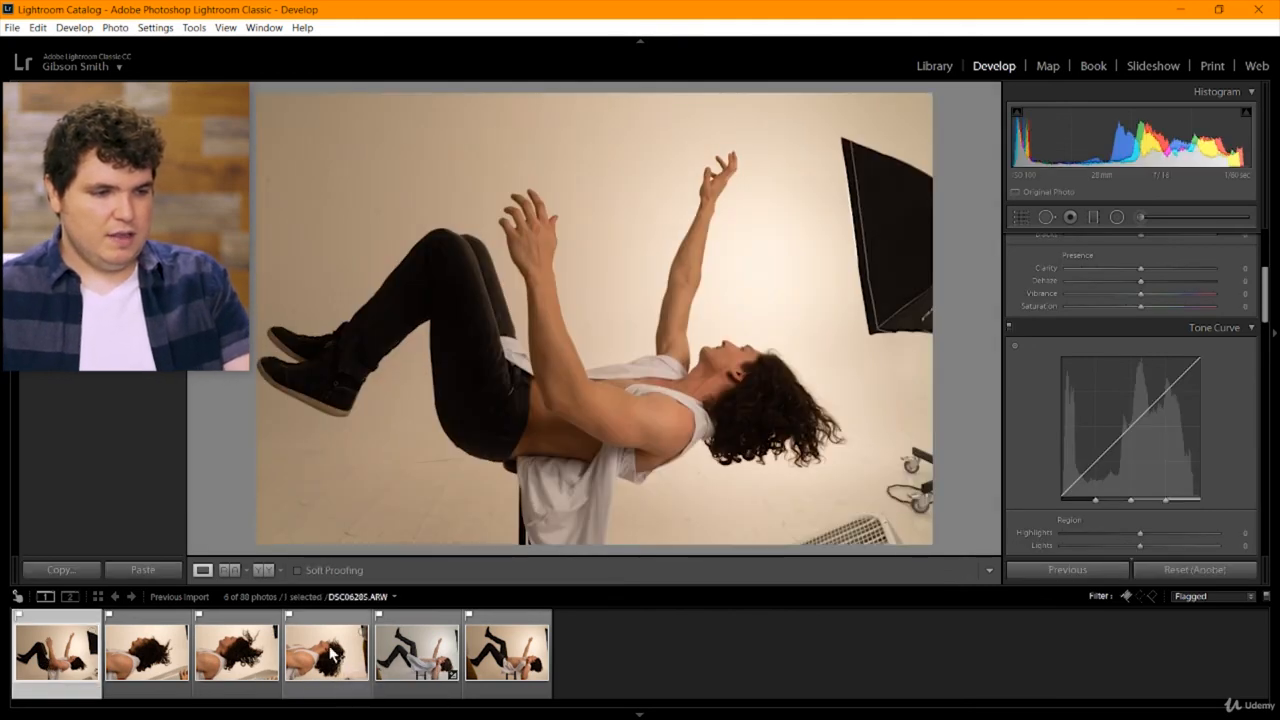
left_click(323, 650, "shift")
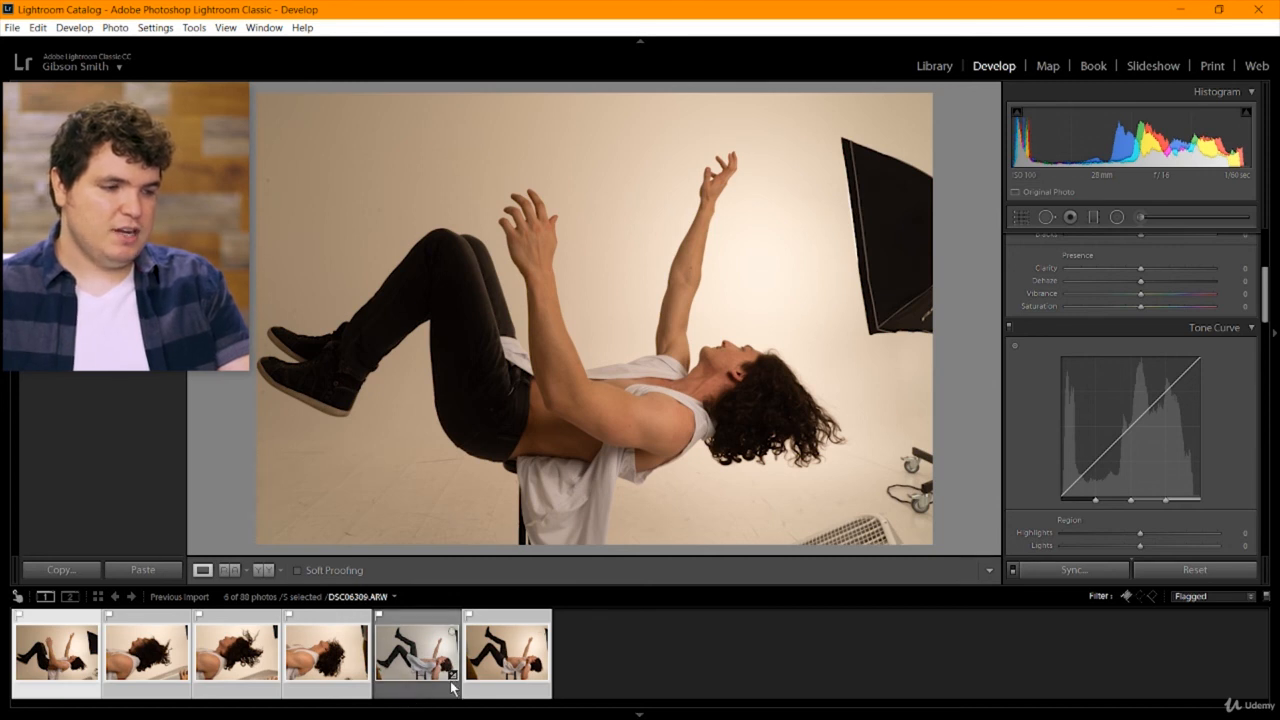
right_click(237, 666)
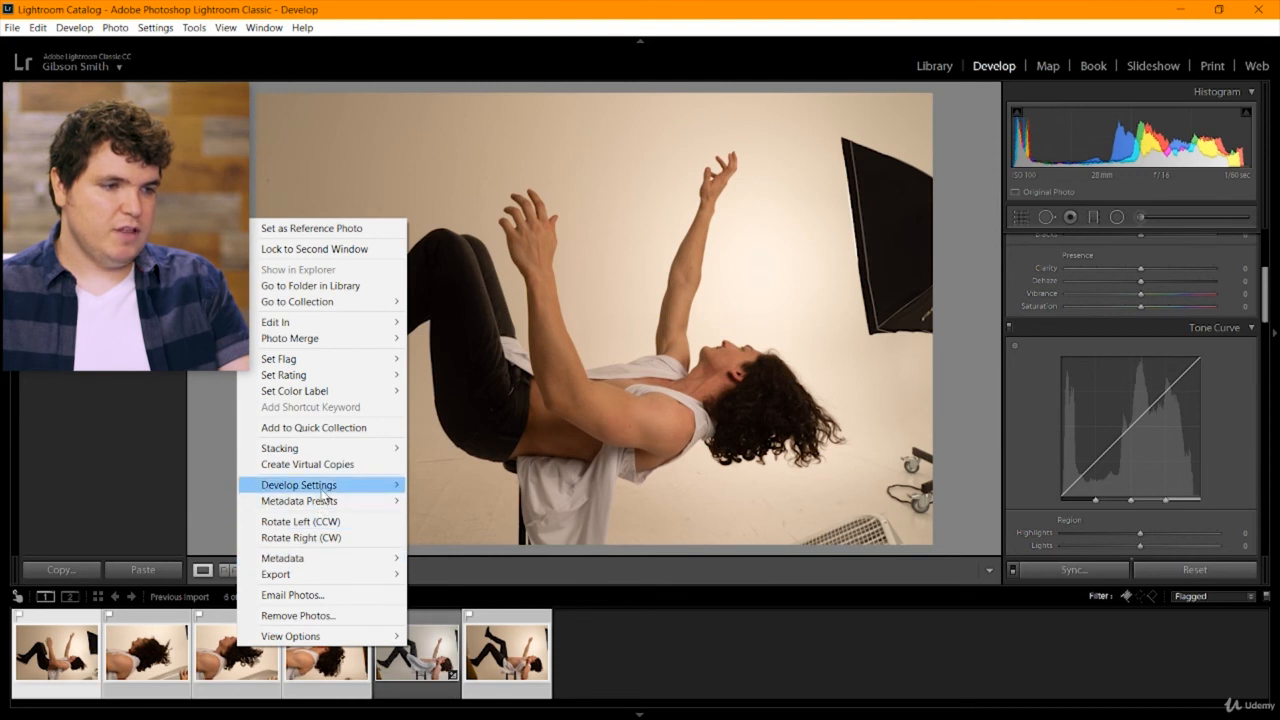
mouse_move(325, 490)
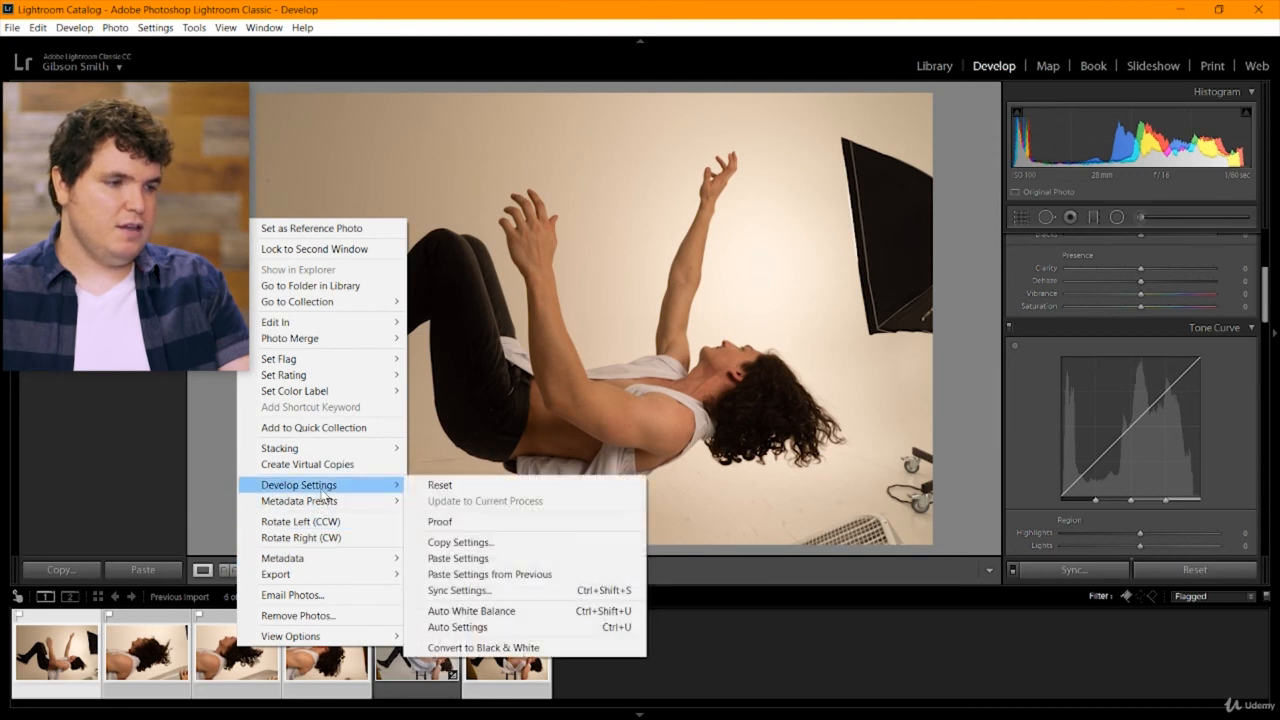
left_click(465, 558)
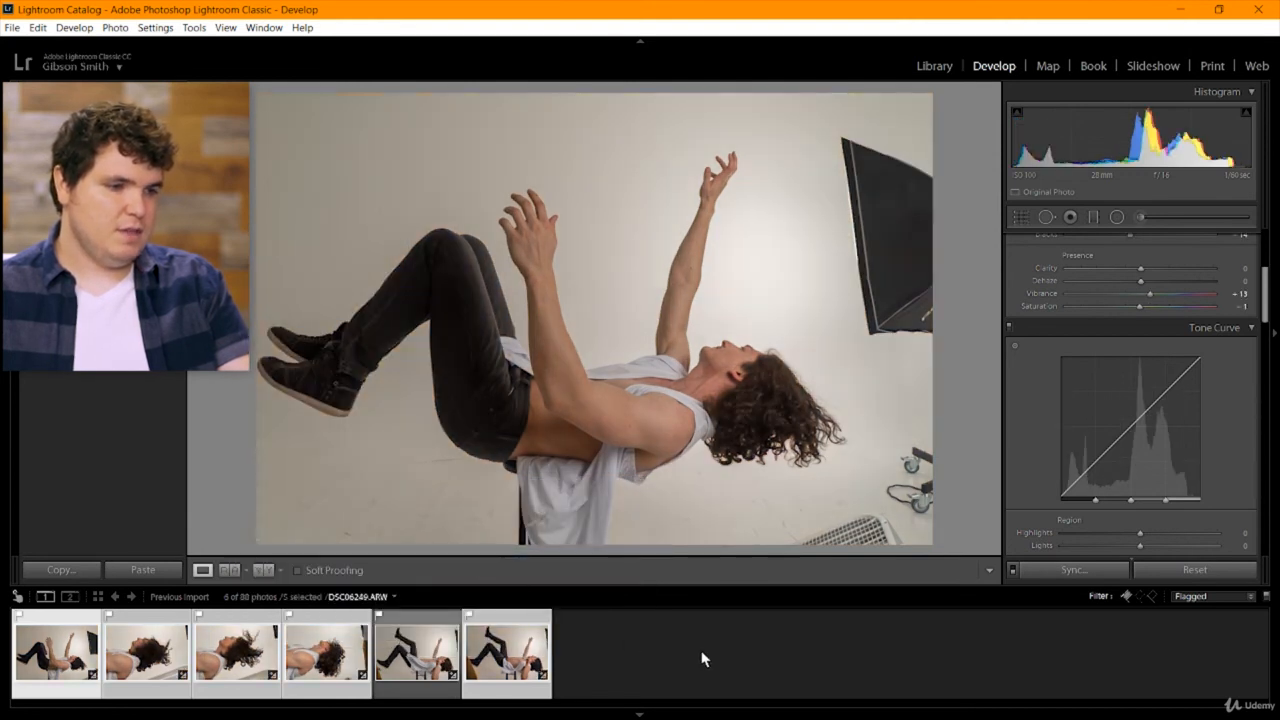
Clear the multiple selection and review the flagged photos one by one from the first to the last.
left_click(700, 662)
left_click(48, 652)
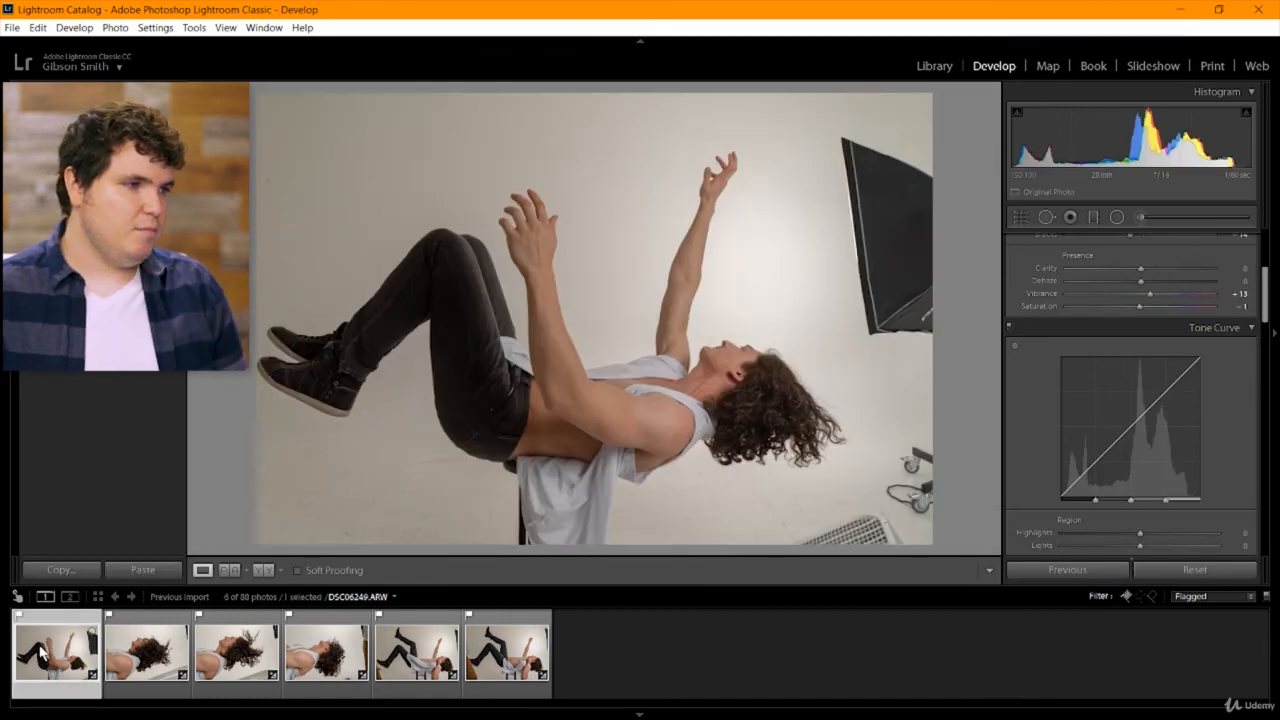
key("Right")
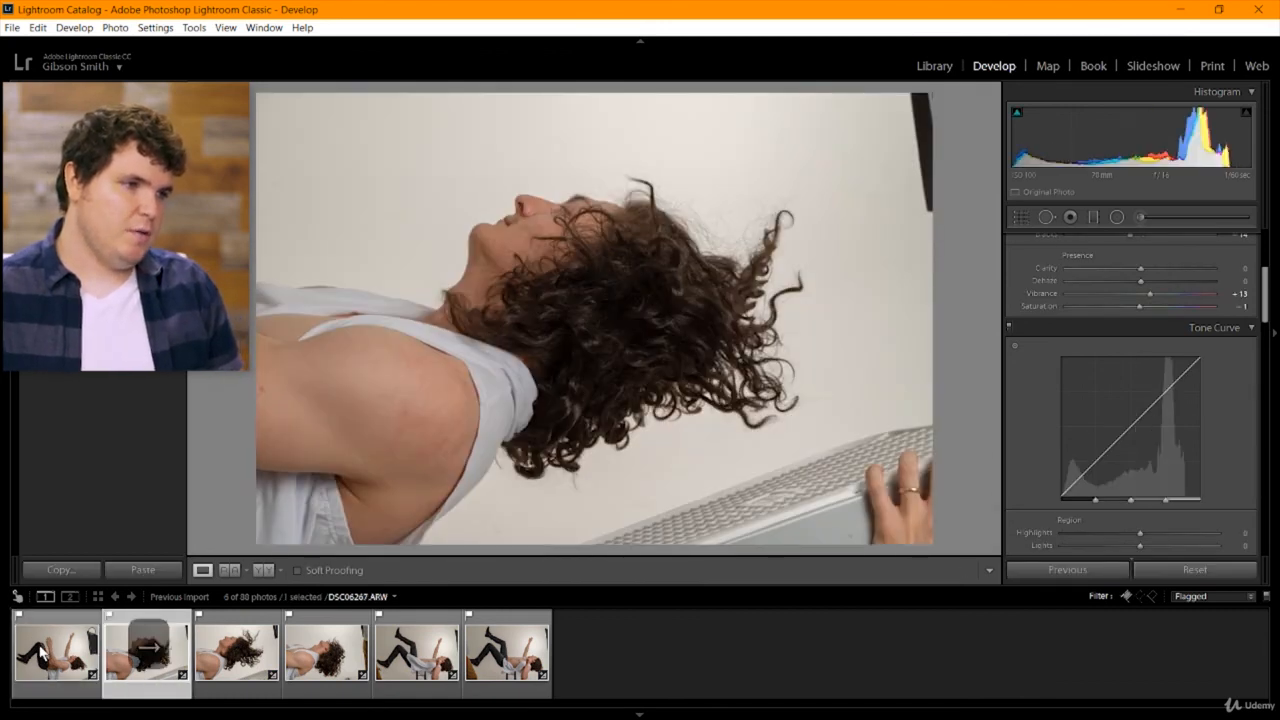
key("Right")
key("Right")
key("Right")
key("Right")
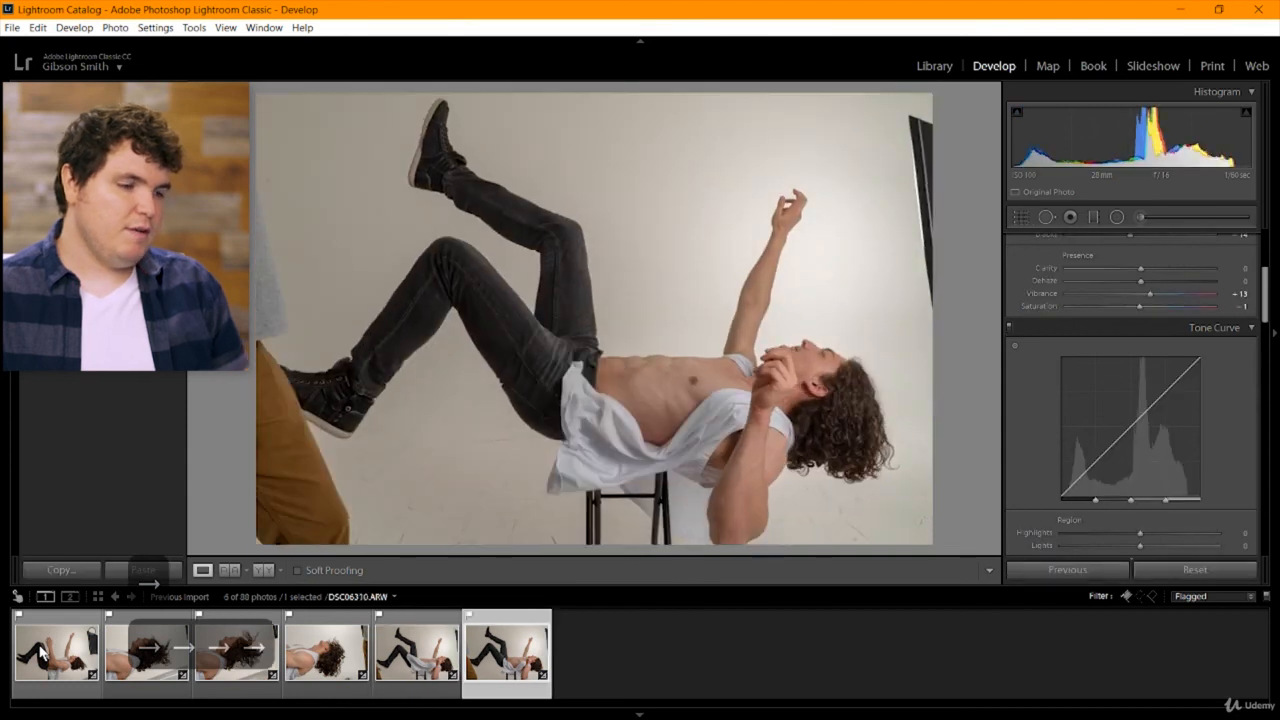
key("ctrl+a")
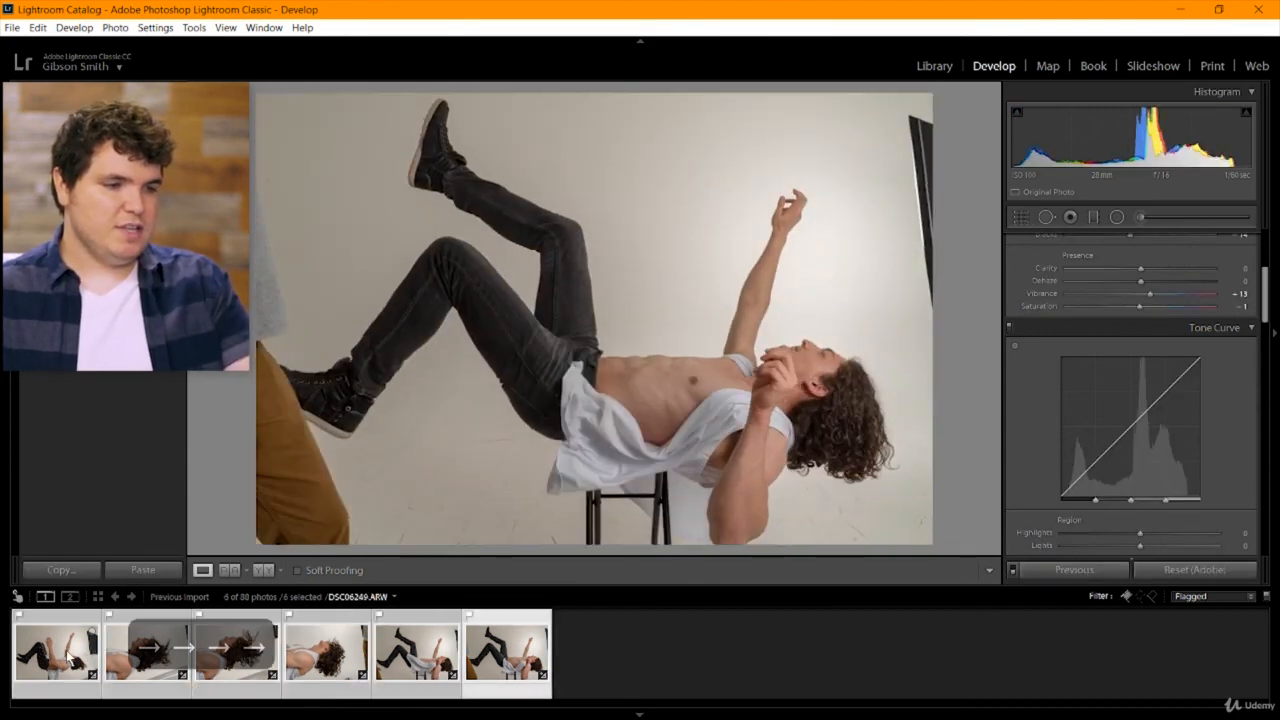
left_click(12, 27)
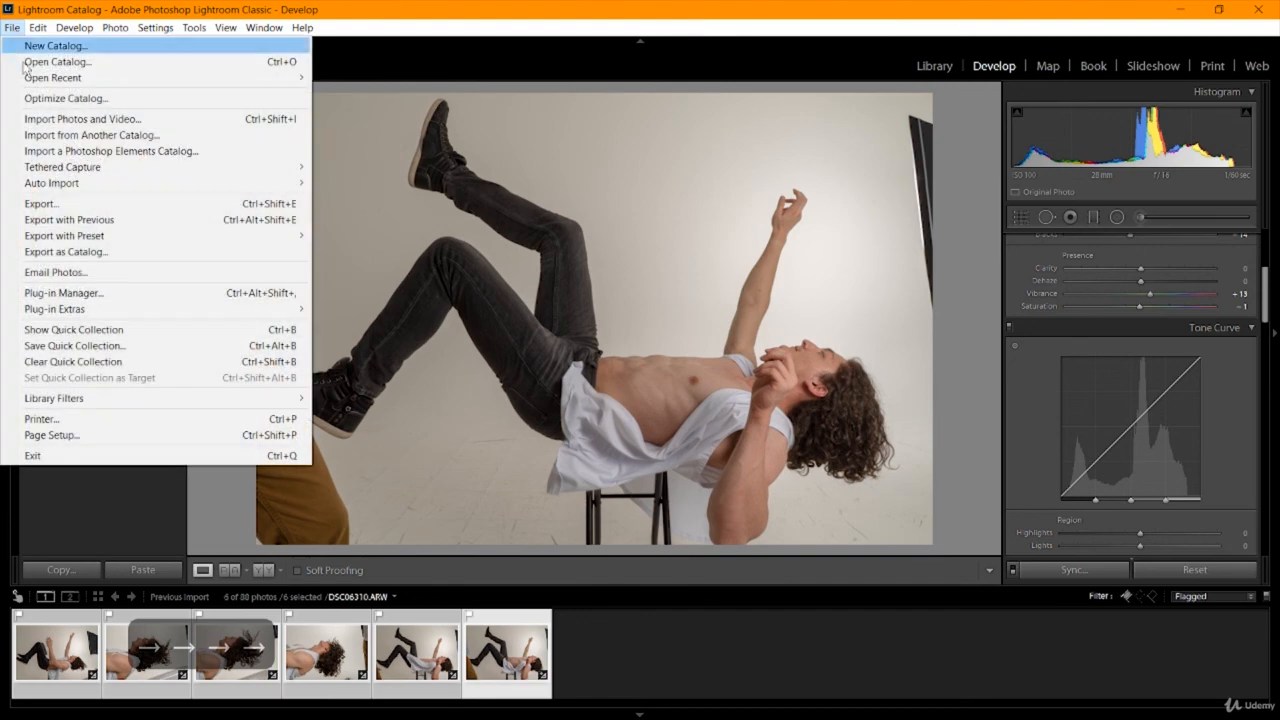
left_click(75, 205)
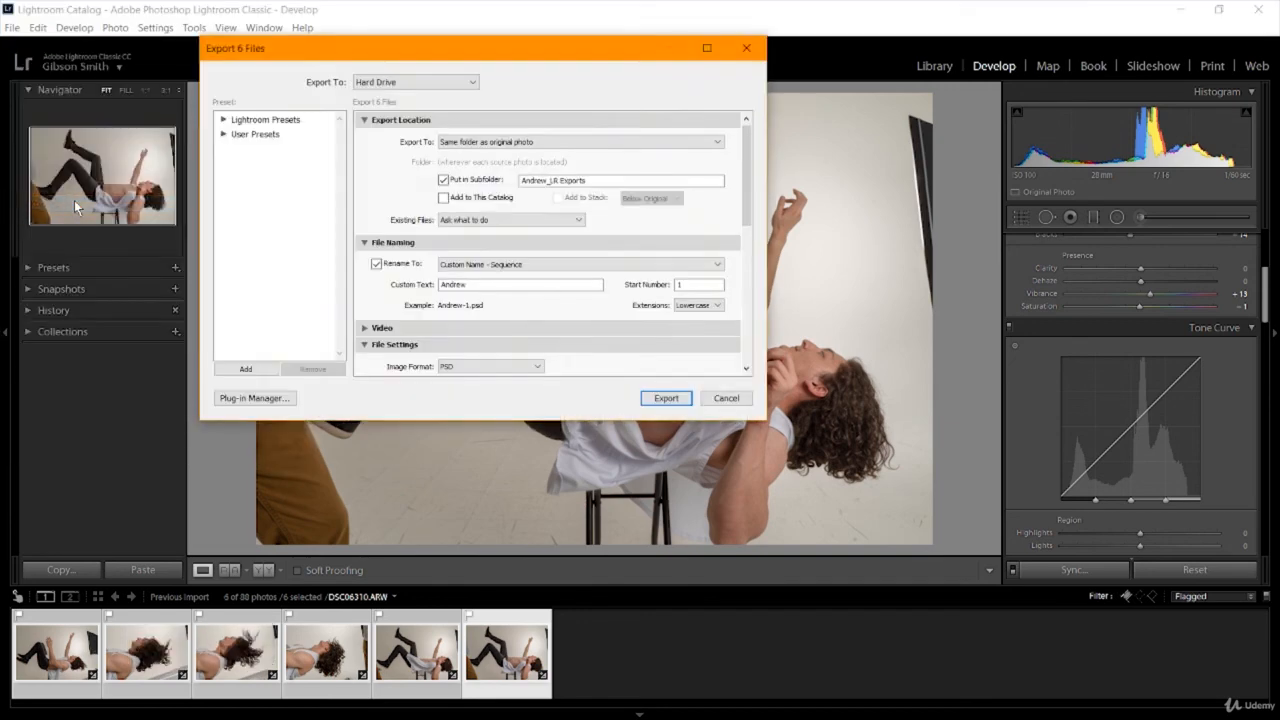
left_click_drag(478, 56, 477, 98)
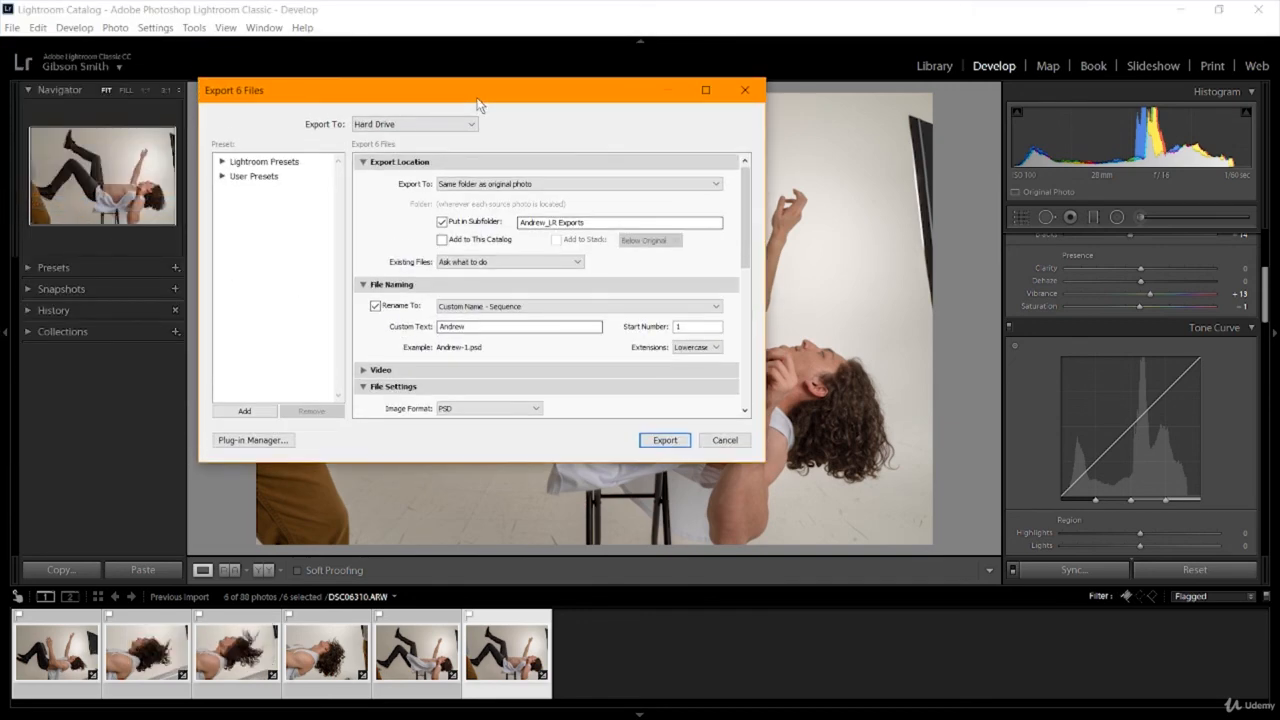
left_click(722, 441)
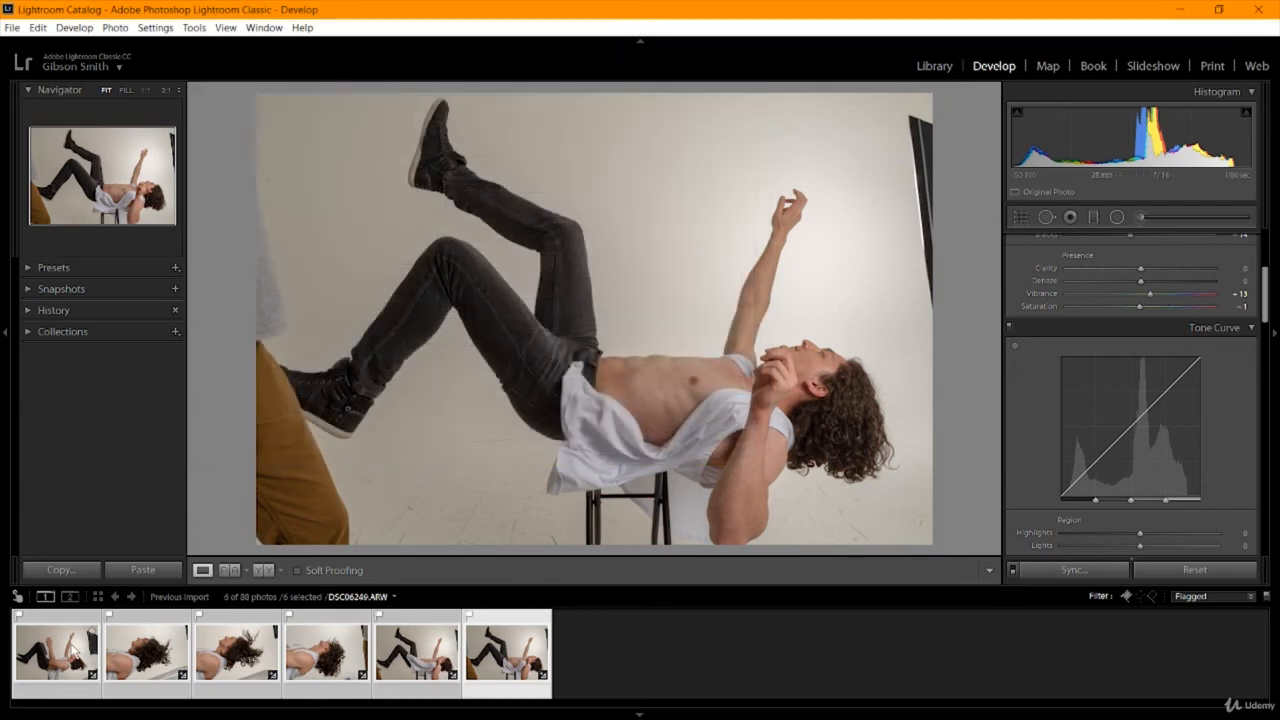
right_click(72, 650)
left_click(490, 656)
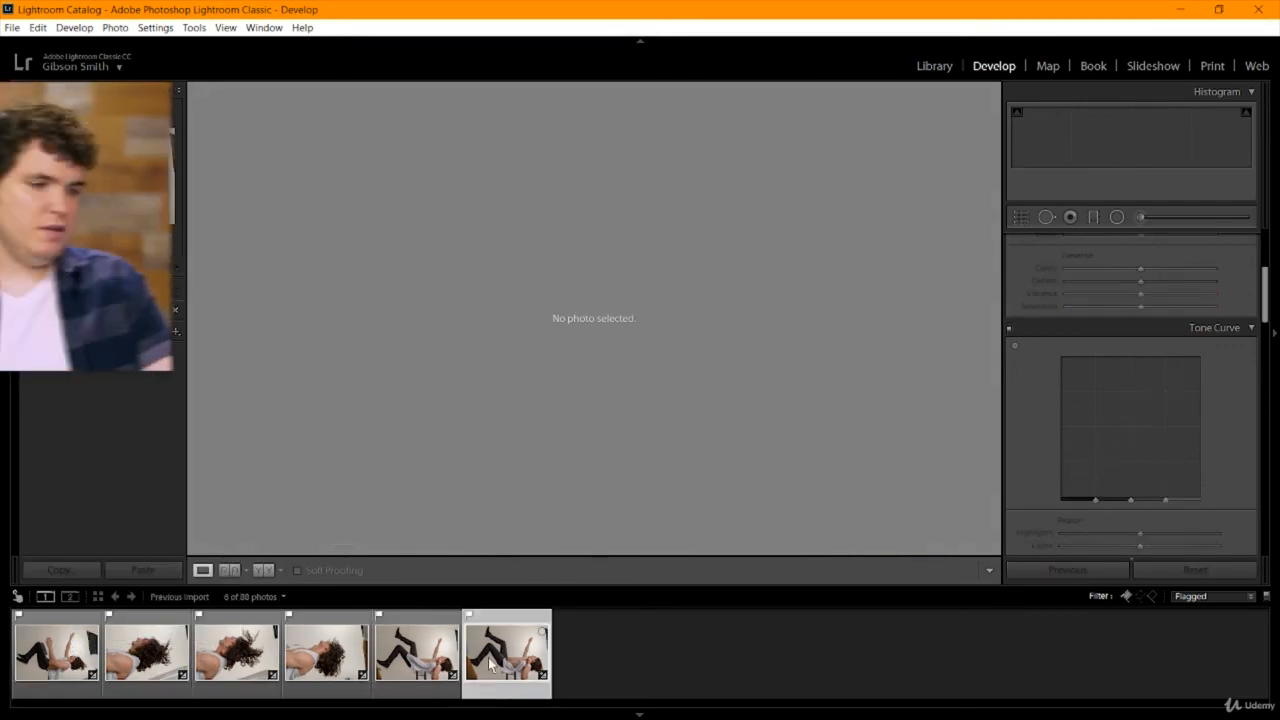
right_click(490, 656)
mouse_move(542, 333)
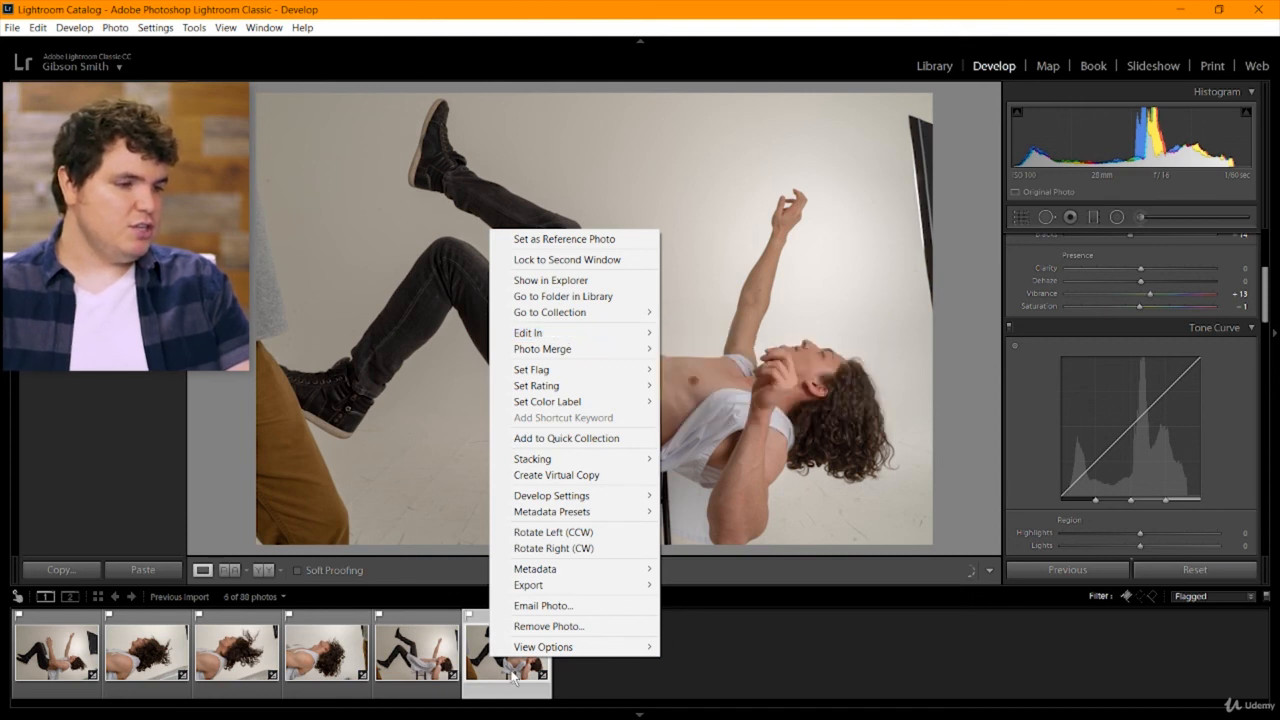
left_click(798, 658)
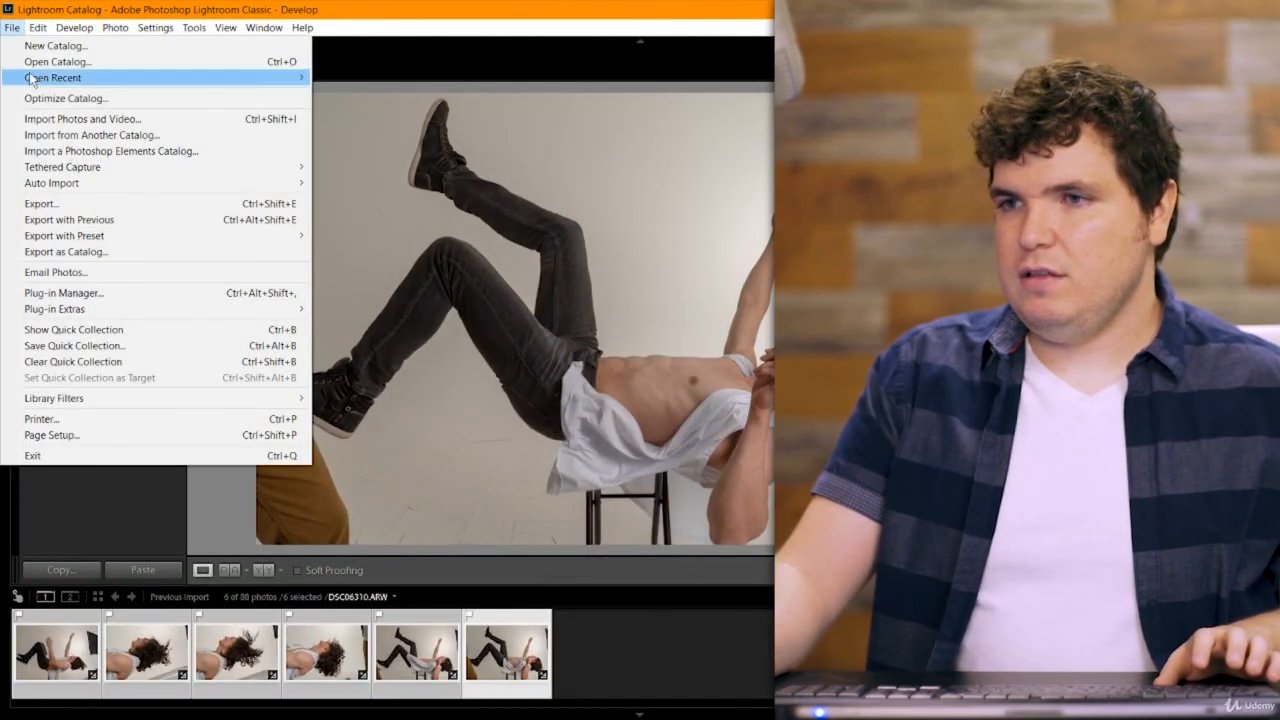
Open the export settings for the six selected flagged photos and choose the same folder as the original photo as the location.
left_click(40, 203)
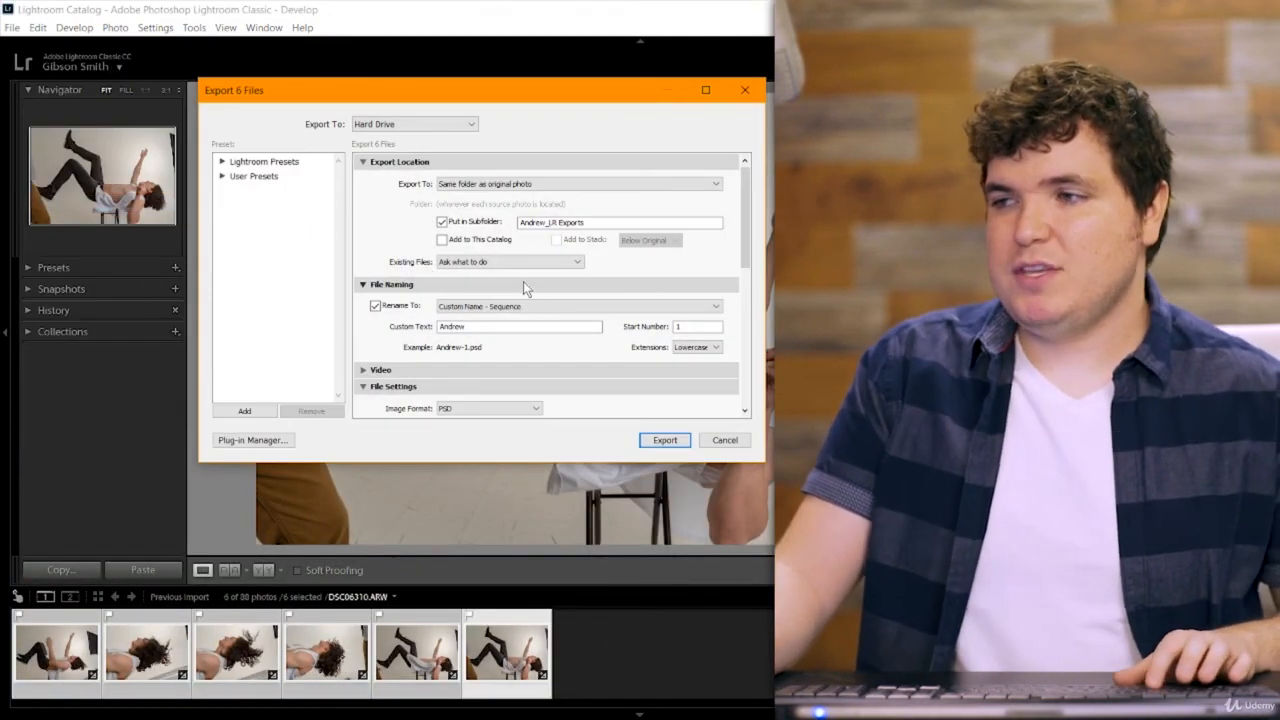
left_click_drag(474, 101, 470, 109)
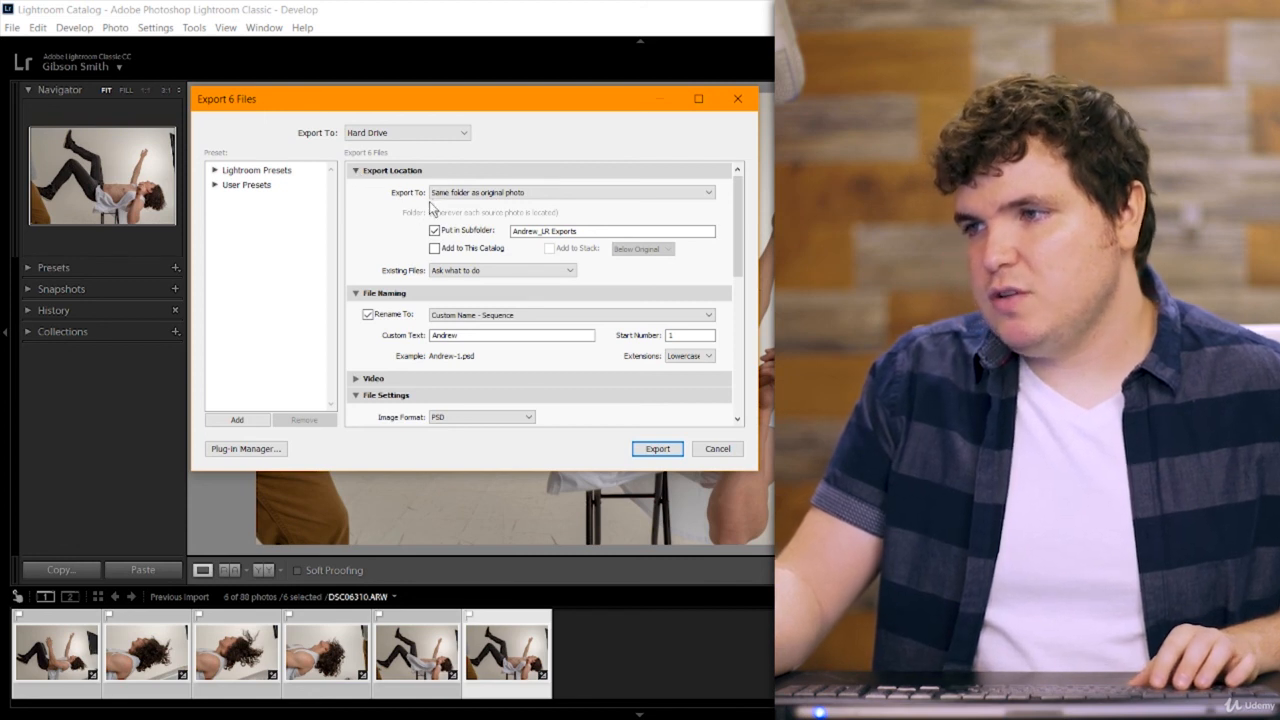
left_click(552, 196)
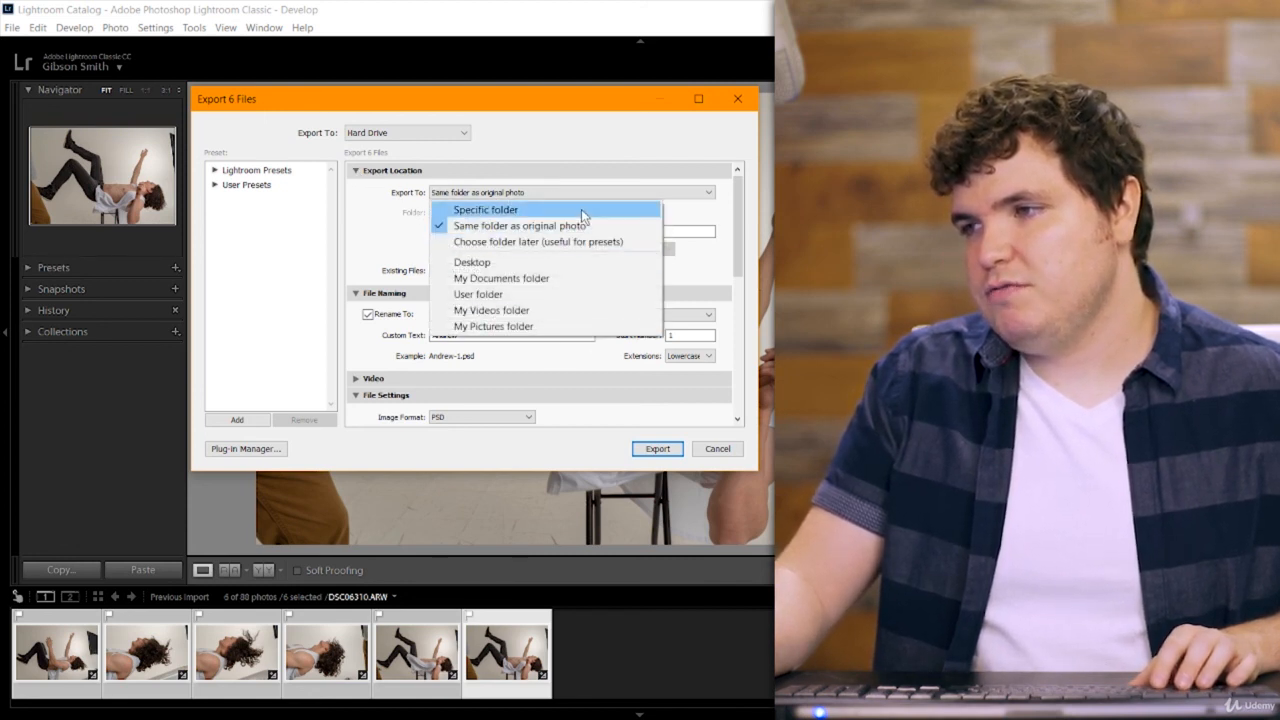
left_click(545, 226)
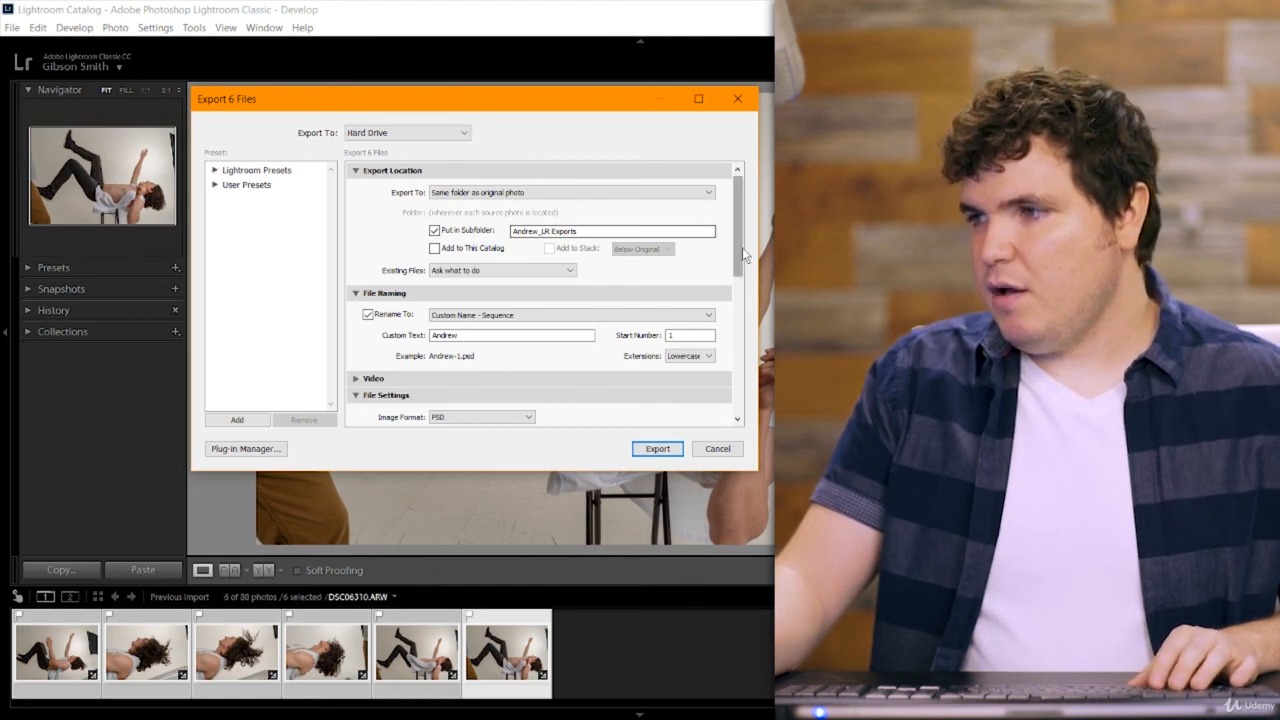
Look through the file naming templates for the export, keeping Custom Name - Sequence.
left_click_drag(742, 247, 742, 275)
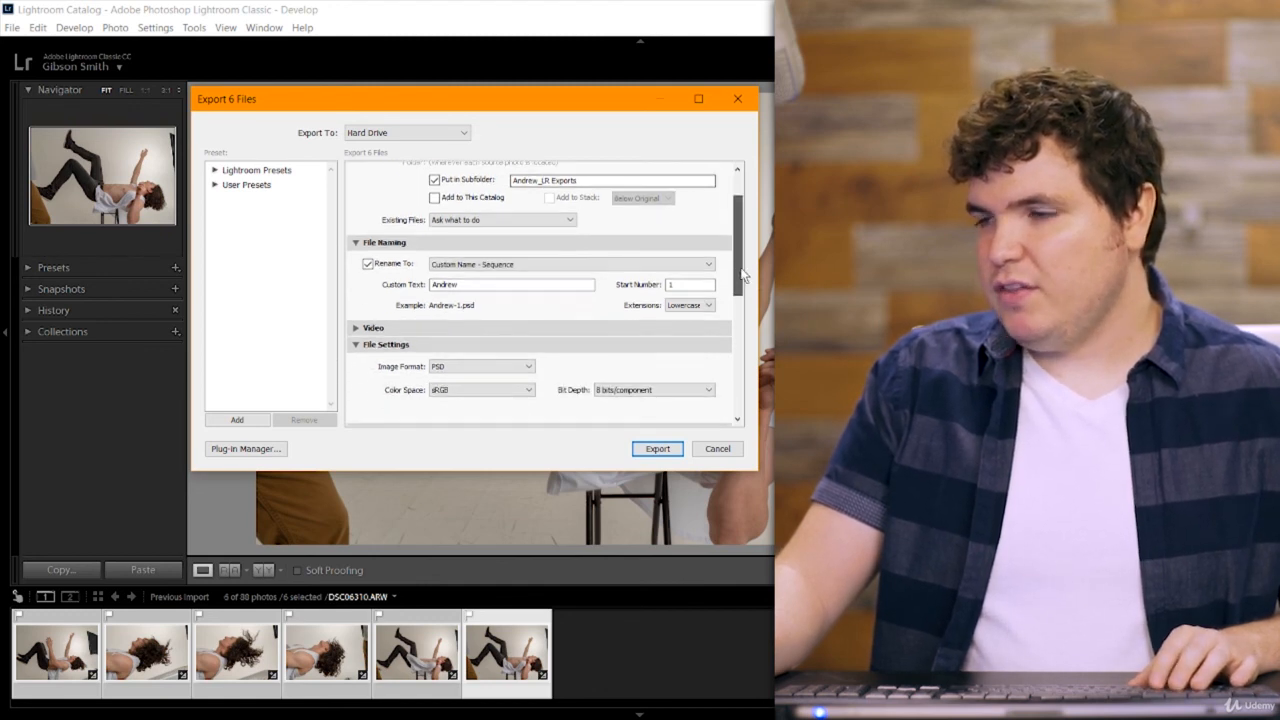
left_click(551, 266)
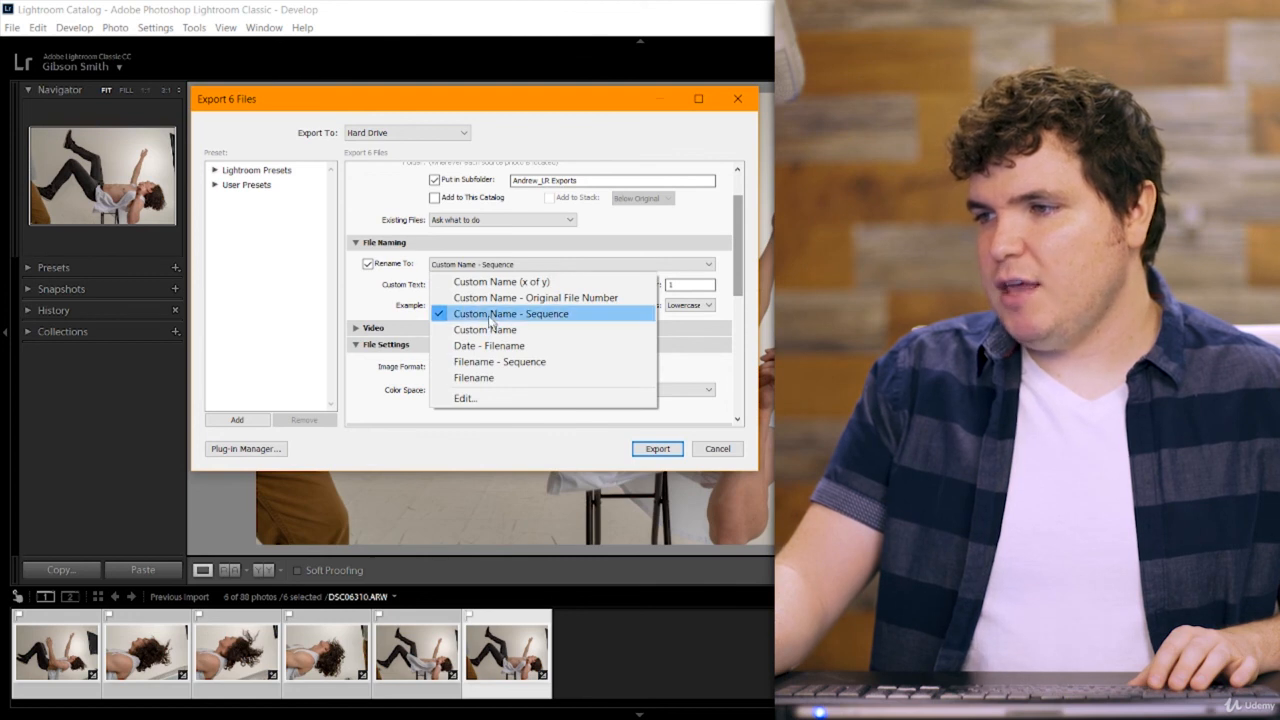
left_click(380, 312)
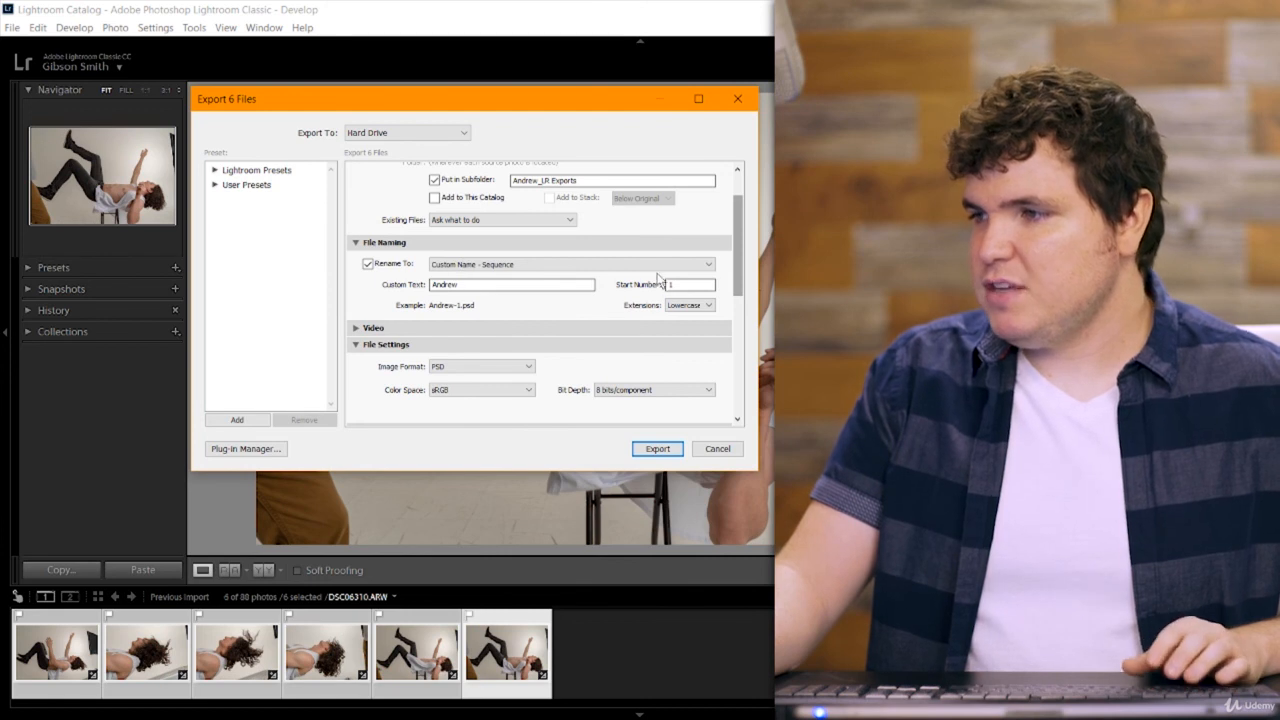
Review the remaining file, sizing, sharpening, metadata and watermark settings, and export the six photos as sRGB, 8-bit PSD files.
scroll(736, 260, "down", 3)
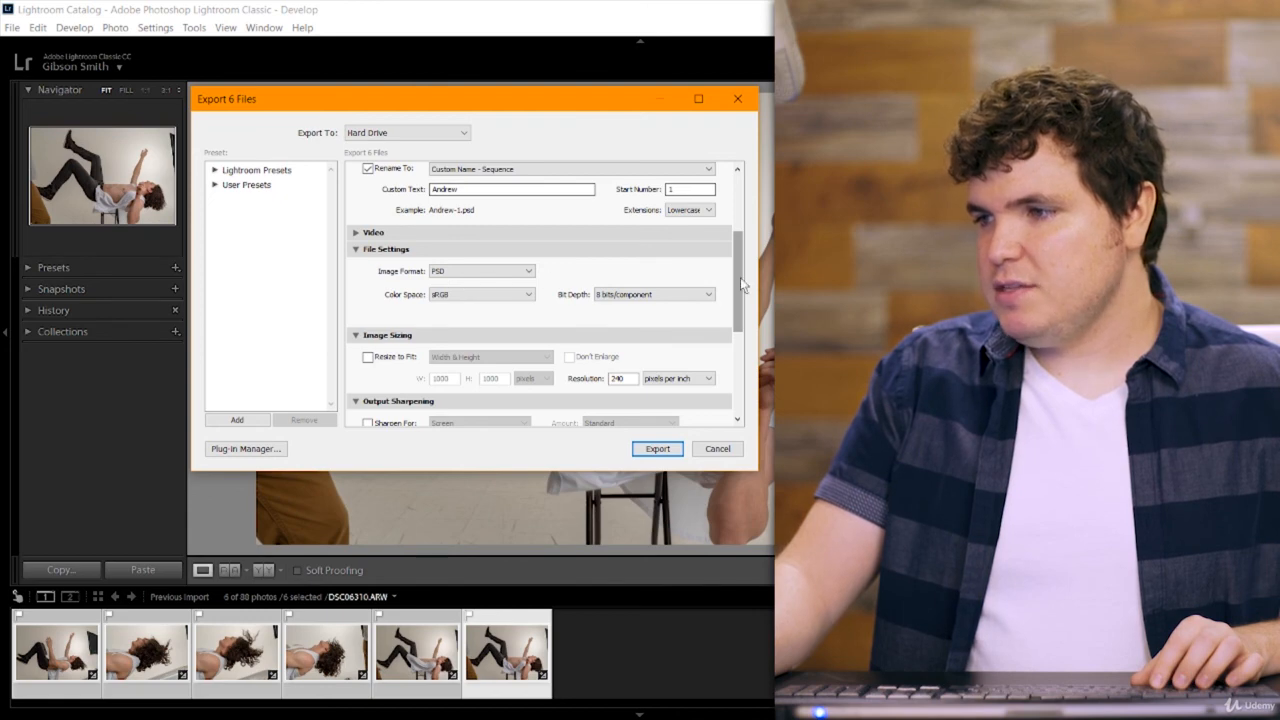
left_click_drag(742, 285, 751, 392)
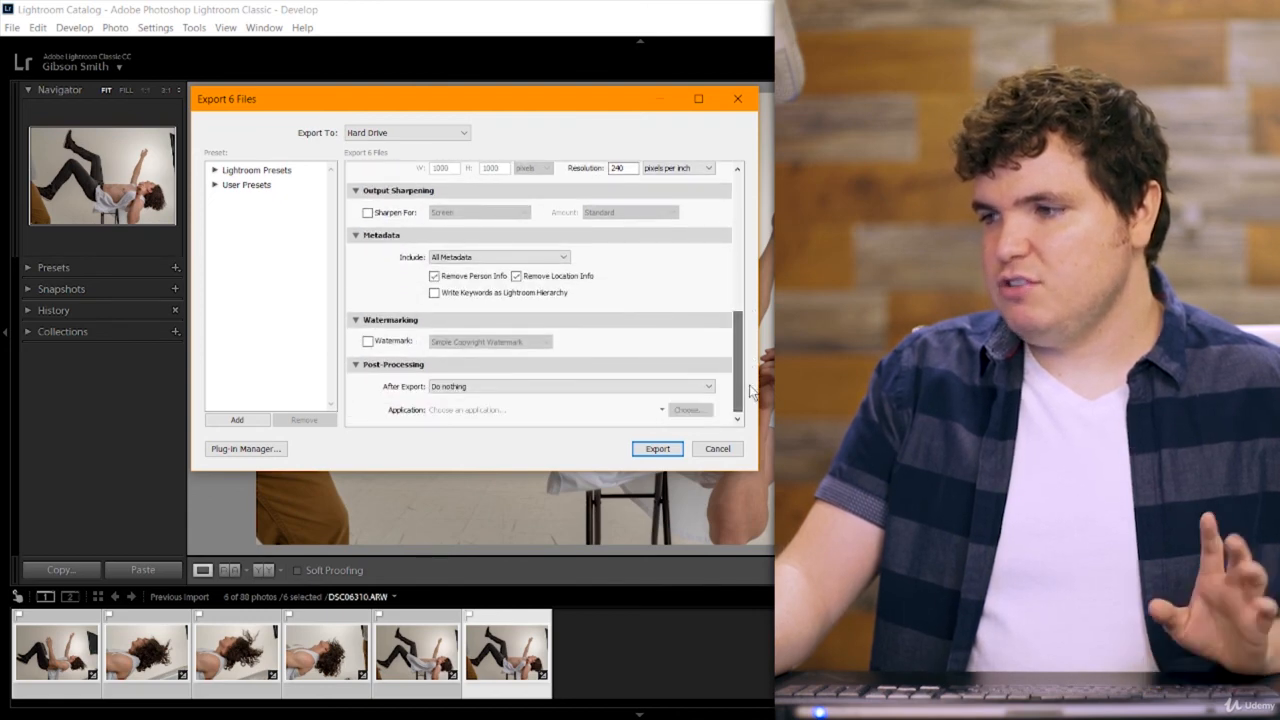
left_click(657, 449)
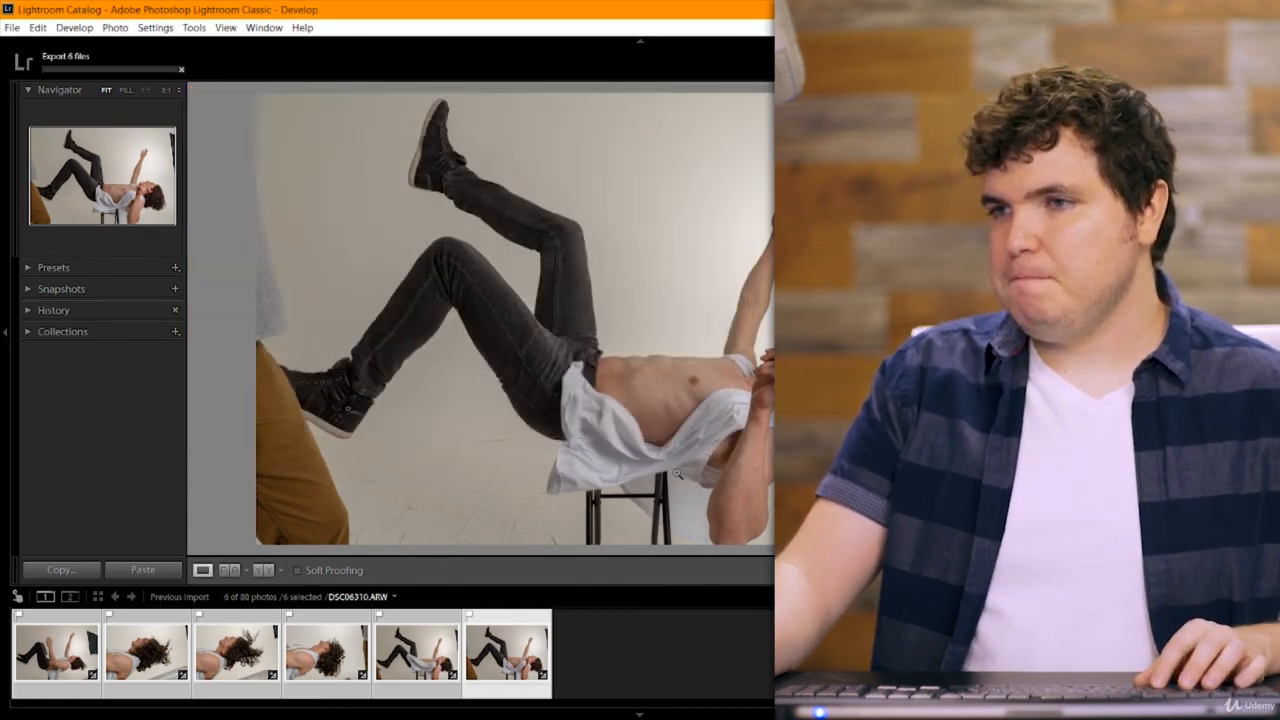